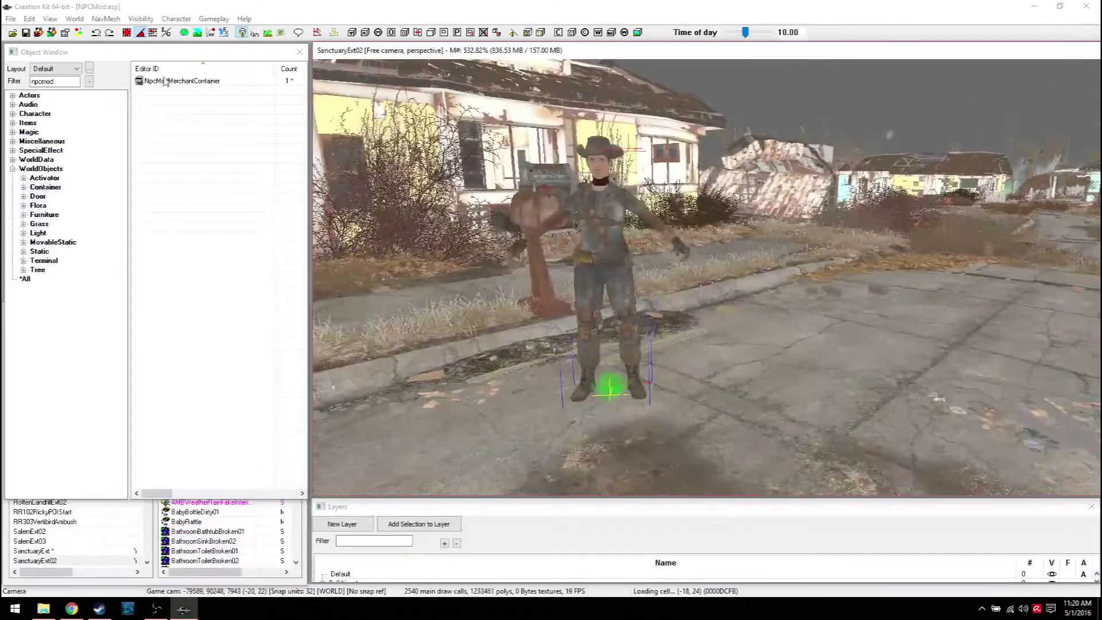
Open the NpcModMerchantNPC actor record for editing from the Actors category.
middle_click_drag(541, 215, 548, 221)
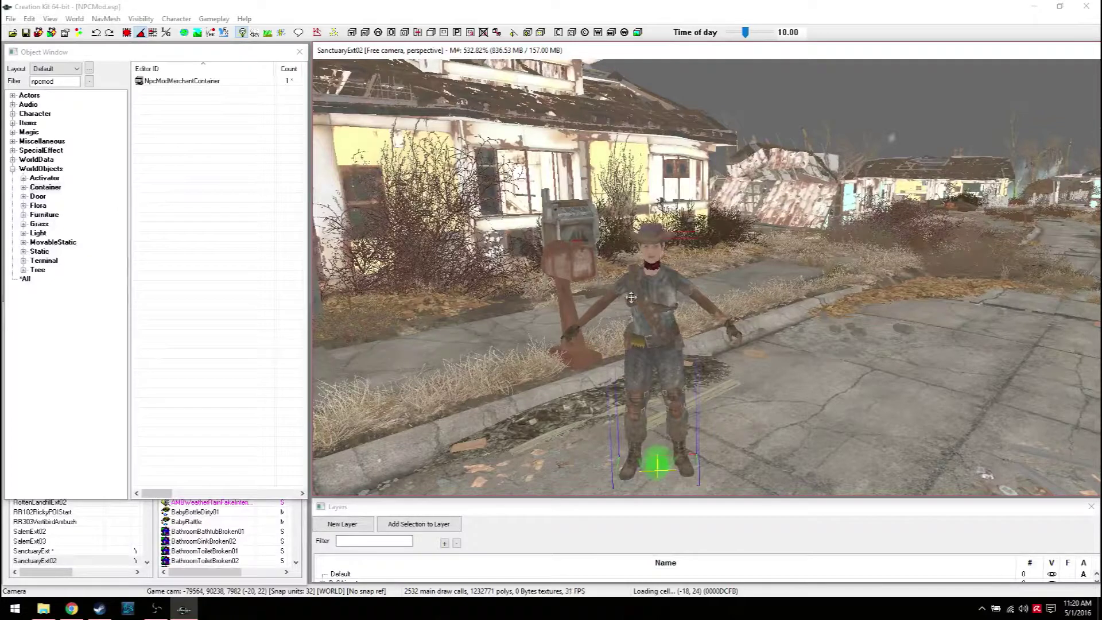
left_click(29, 95)
double_click(181, 102)
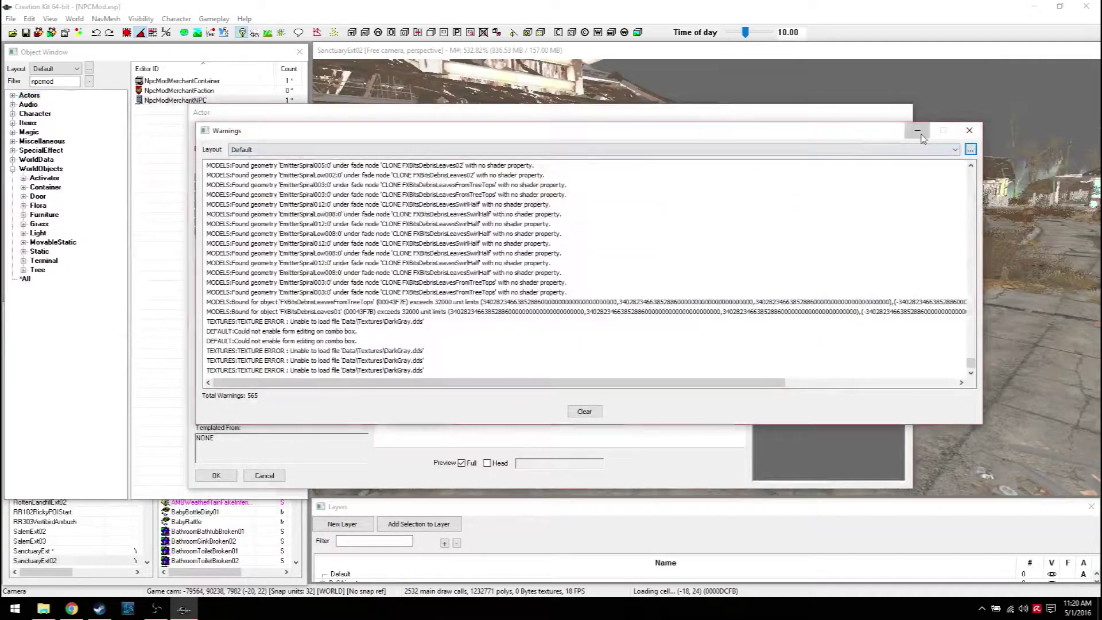
left_click(921, 133)
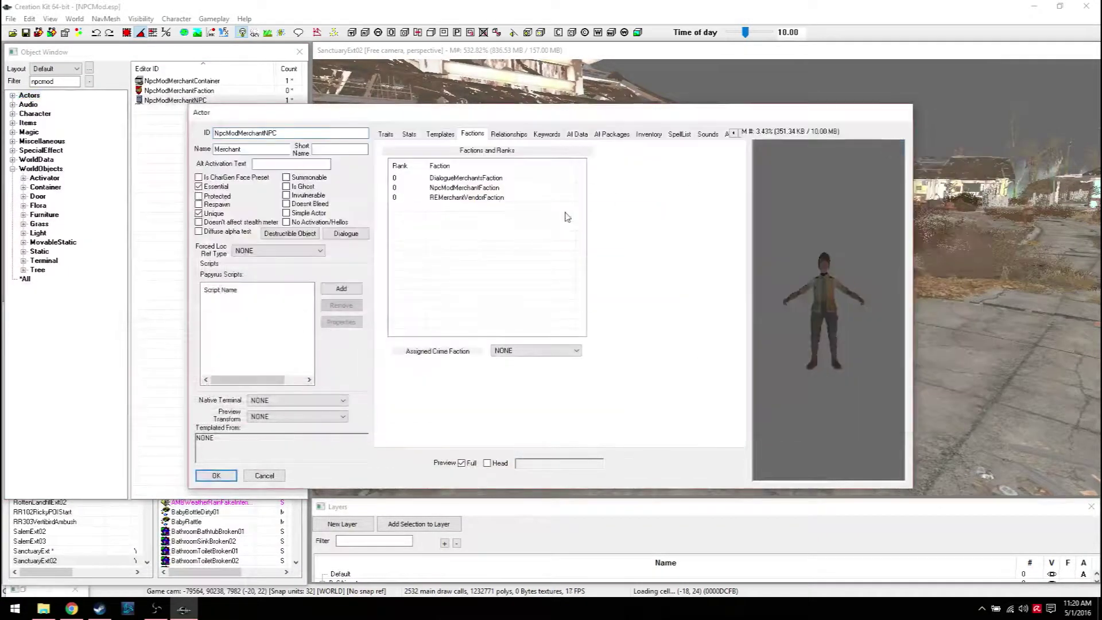
Review the merchant's traits and the list of voice types available to it.
left_click(388, 137)
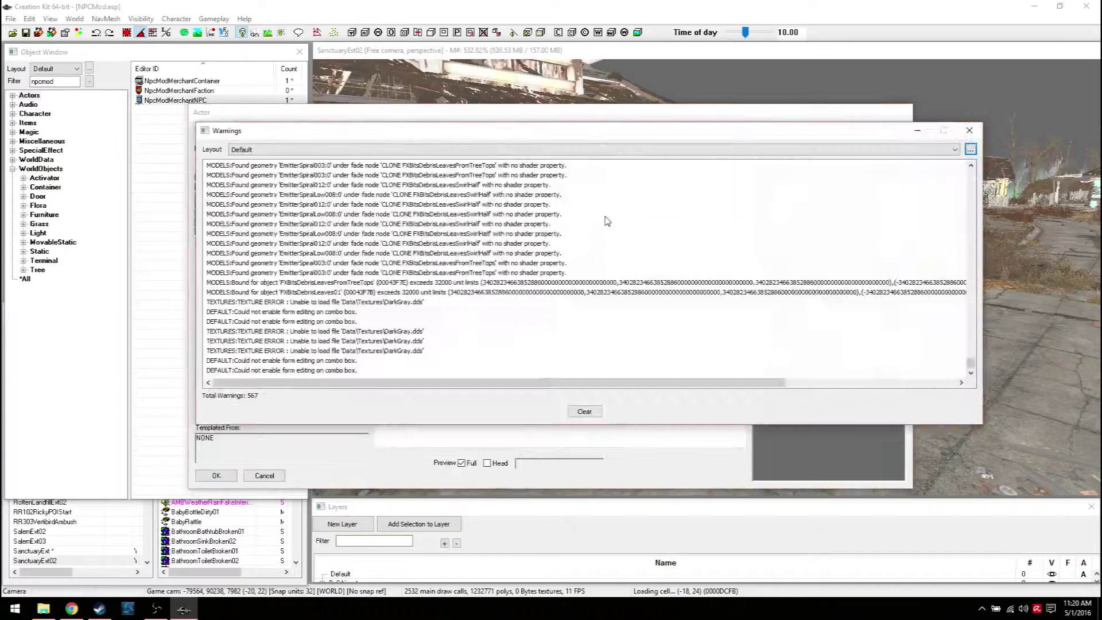
left_click(917, 131)
left_click(566, 182)
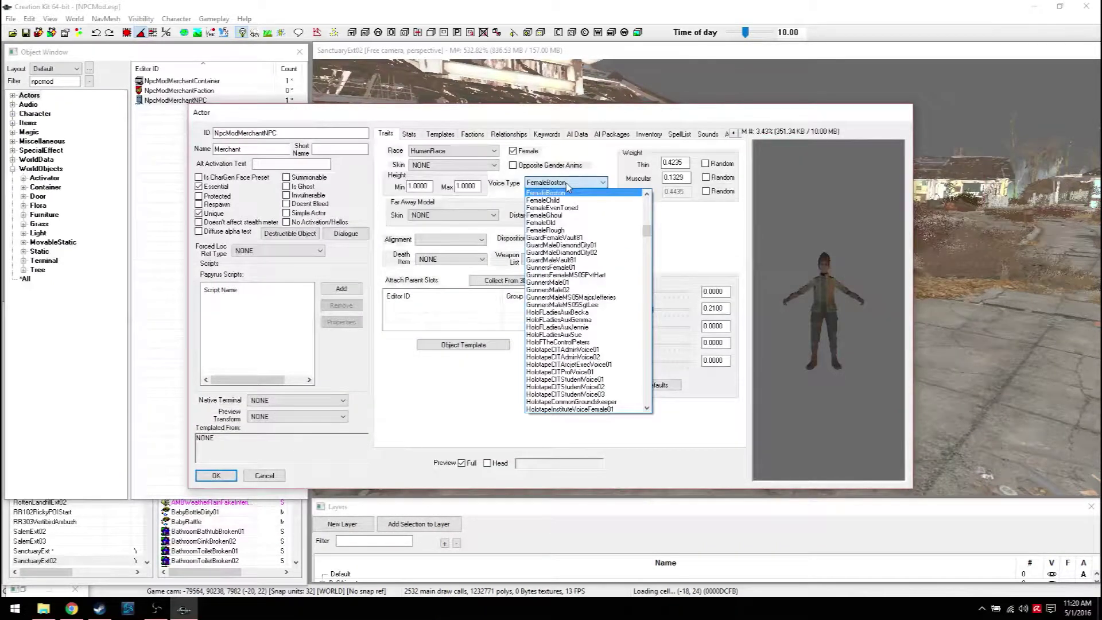
left_click(558, 191)
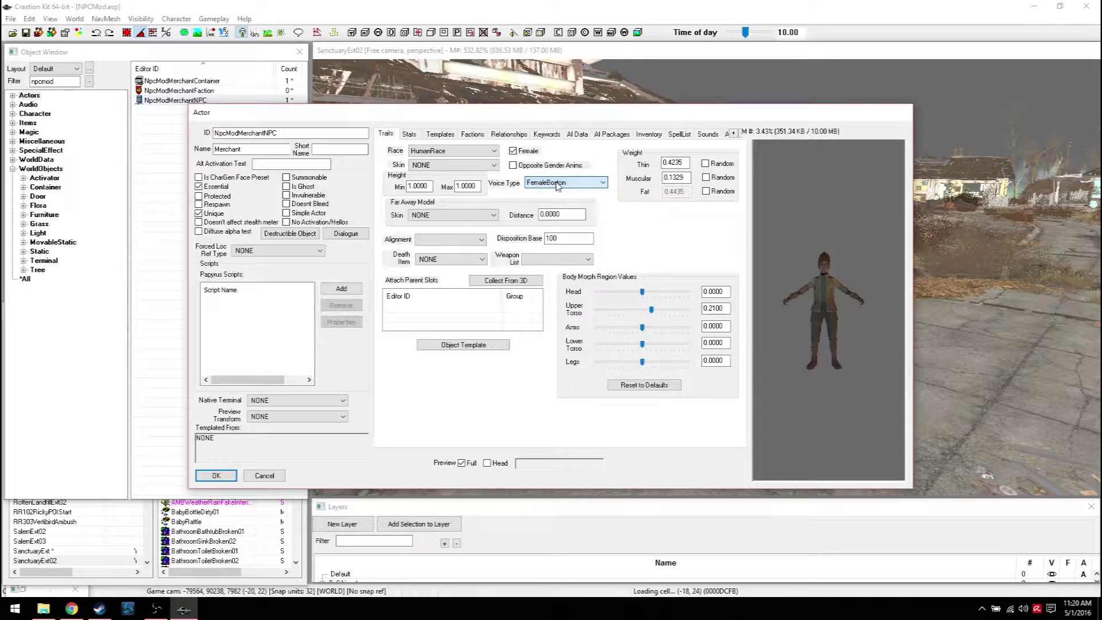
left_click(554, 188)
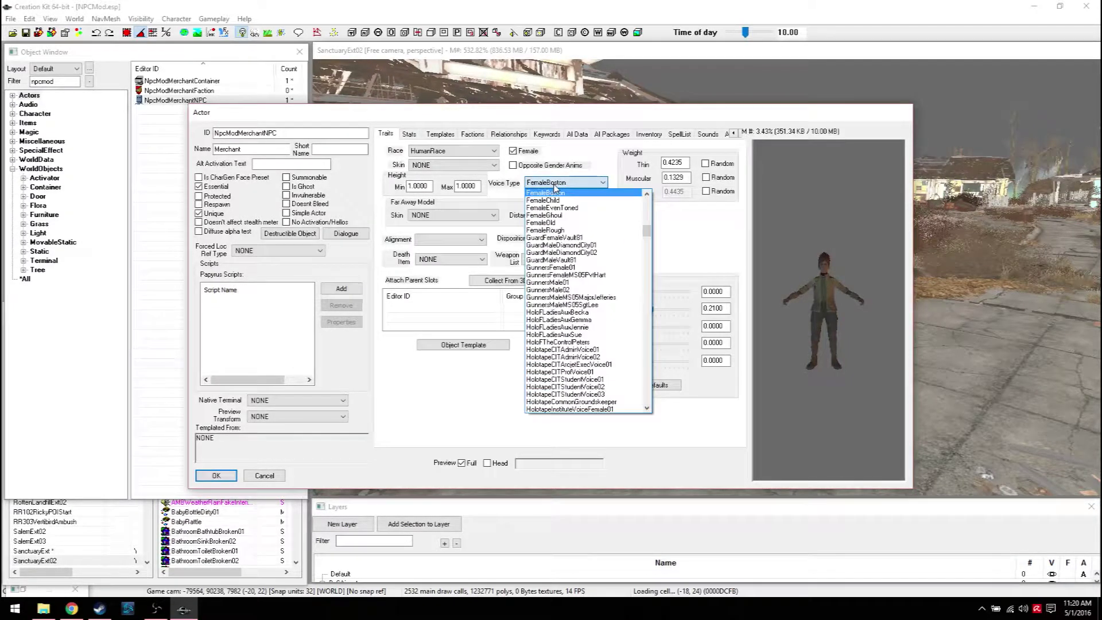
left_click(554, 188)
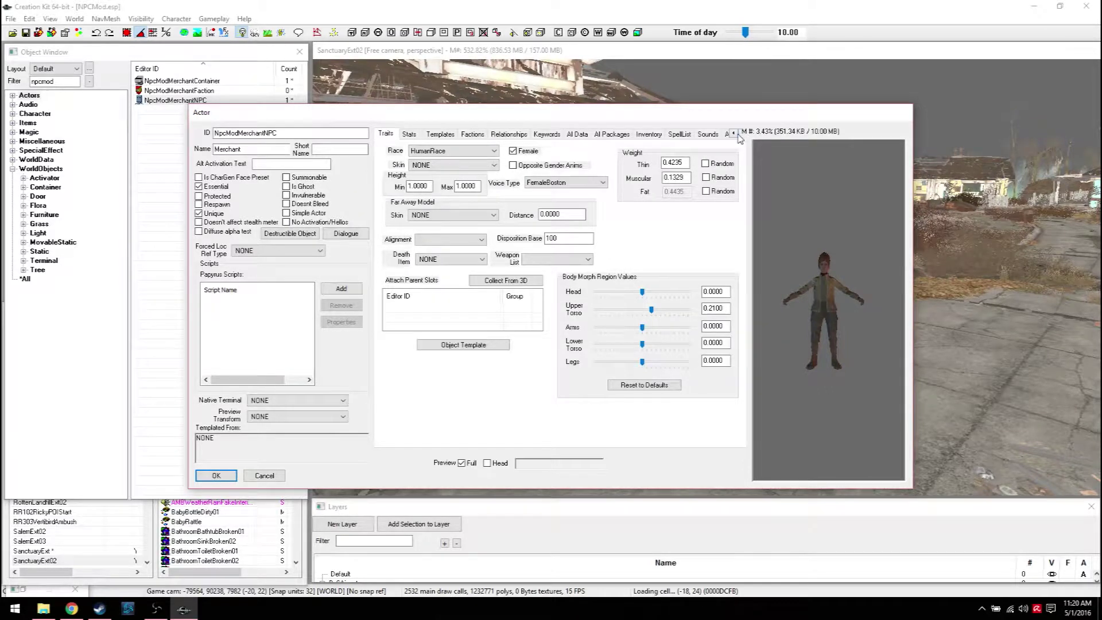
Bring up the merchant actor's Character Gen Parts settings.
left_click(609, 135)
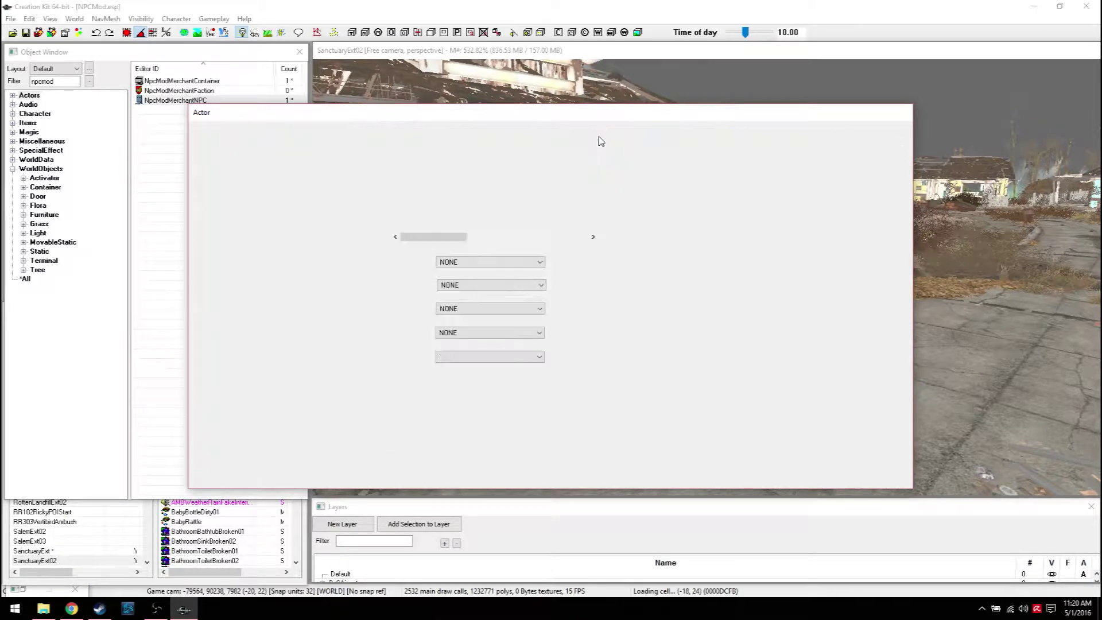
left_click(739, 133)
left_click(739, 133)
left_click(739, 133)
left_click(739, 133)
left_click(738, 134)
left_click(739, 133)
left_click(739, 133)
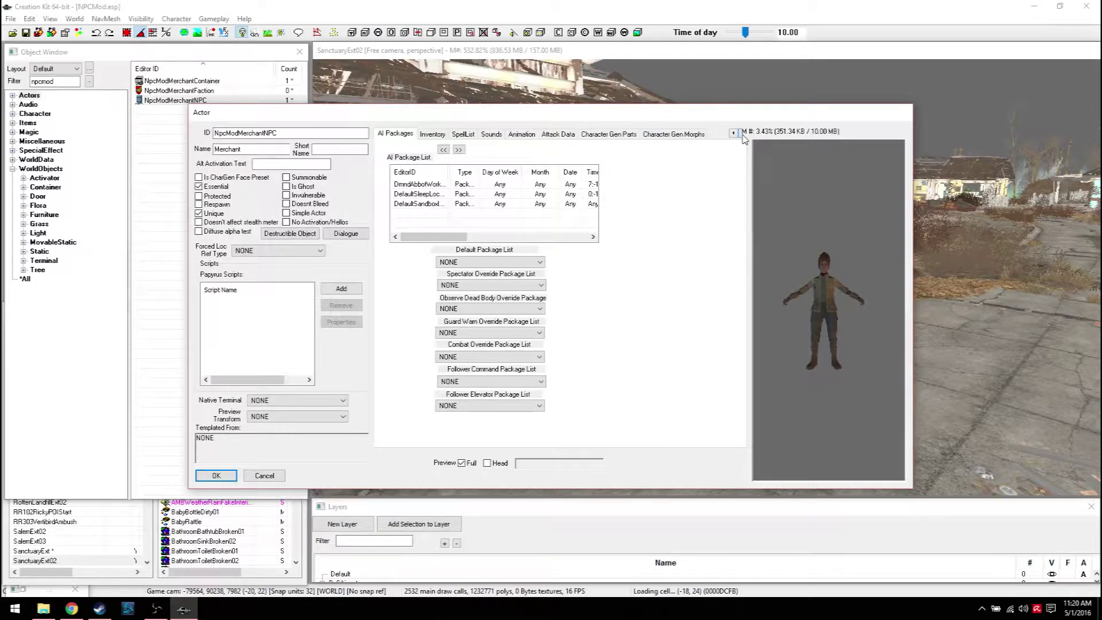
left_click(638, 135)
left_click(919, 131)
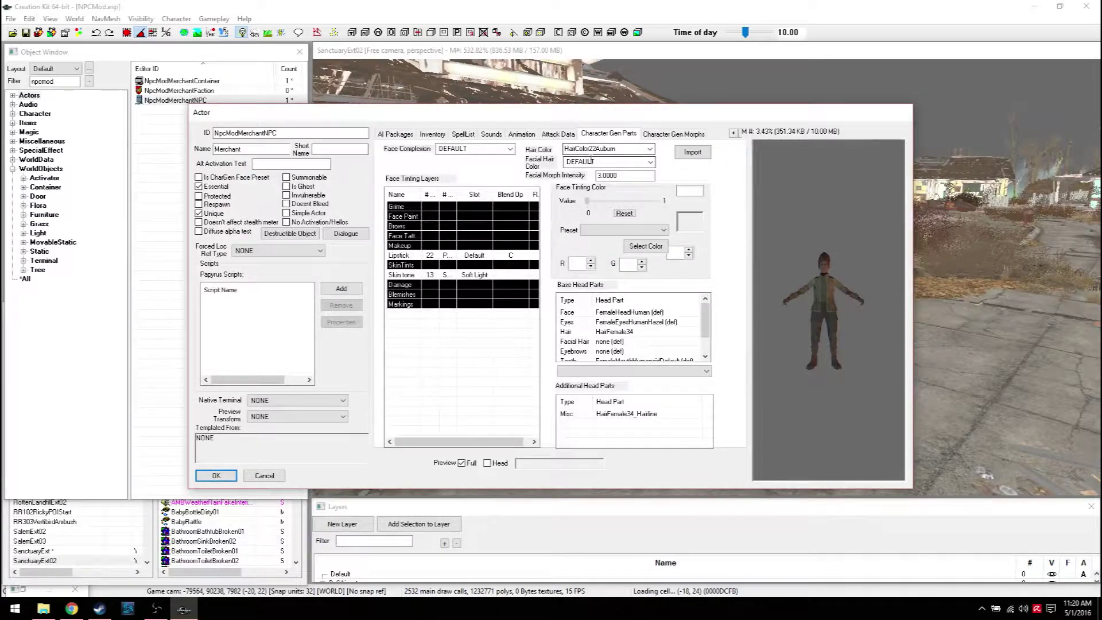
Set the merchant's hair head part to HairFemale04 and switch the preview to the head.
left_click(571, 333)
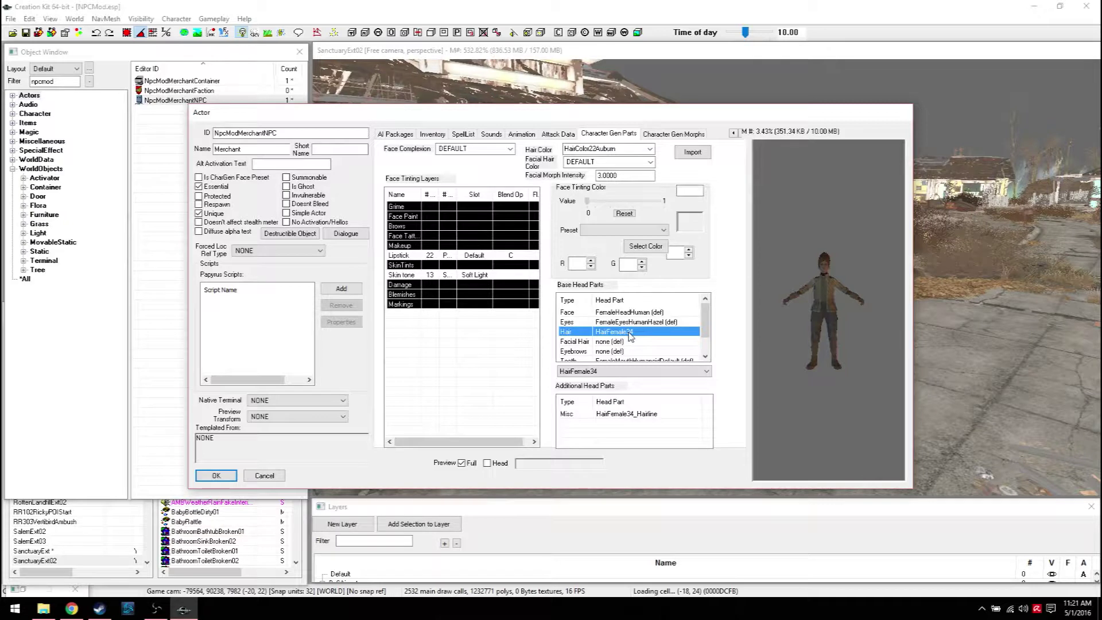
left_click(599, 372)
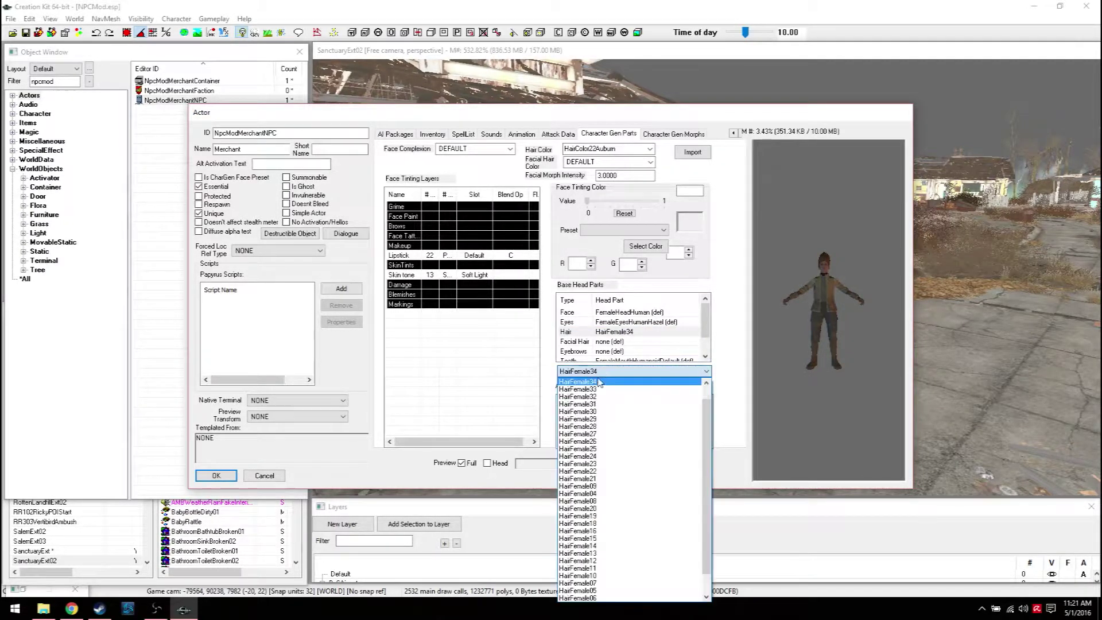
scroll(595, 423, "down", 1)
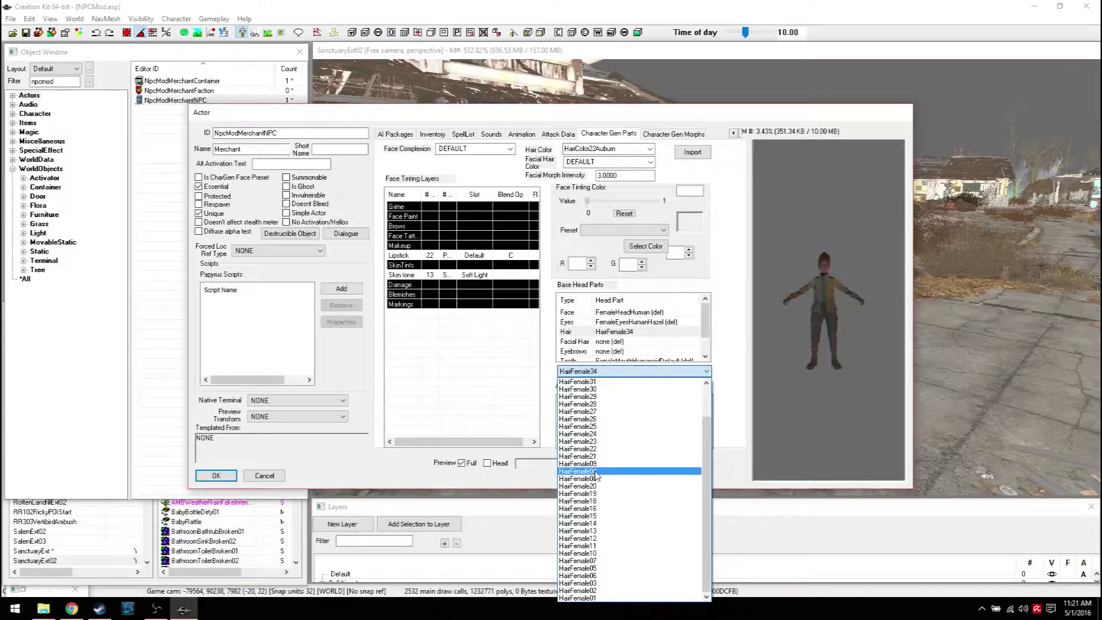
left_click(580, 482)
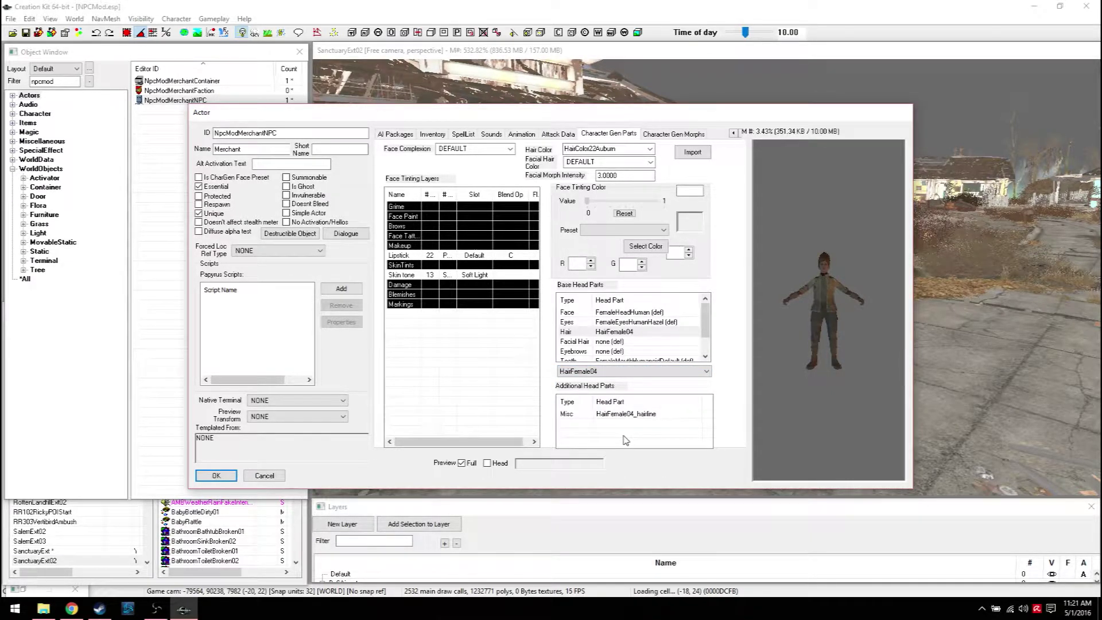
left_click(627, 332)
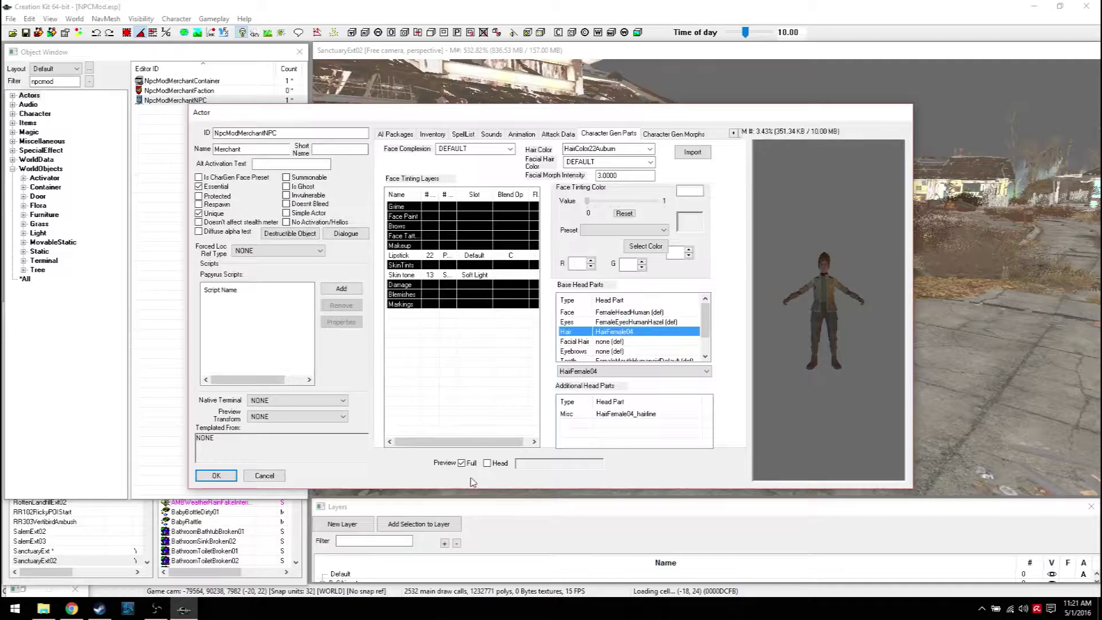
left_click(487, 463)
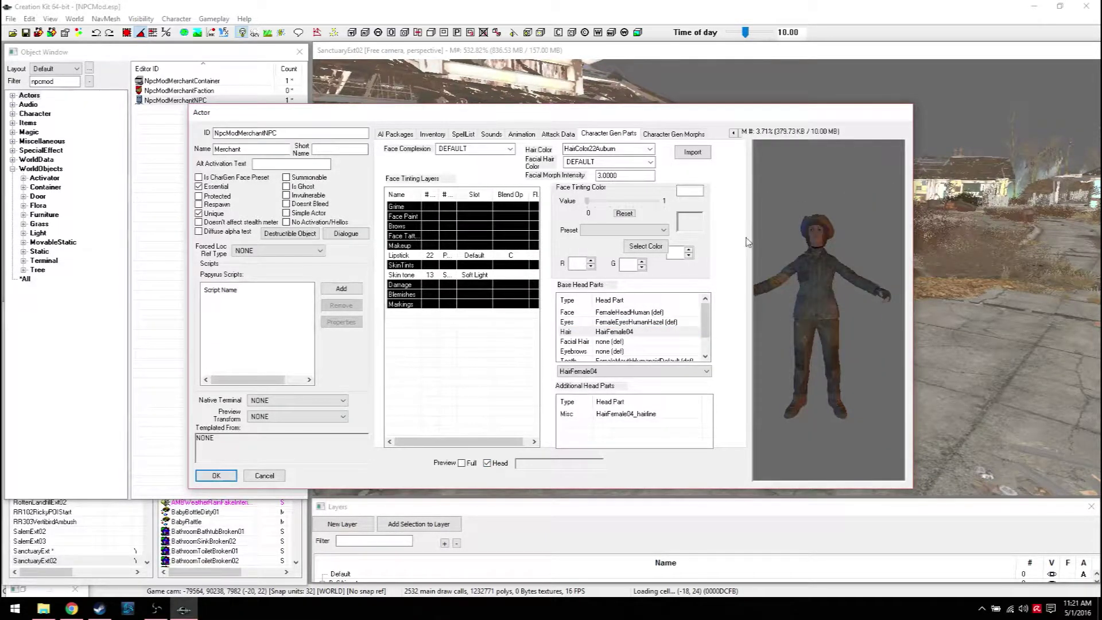
Accept the changes to the merchant actor and save the plugin.
left_click(332, 417)
left_click(218, 475)
left_click(917, 131)
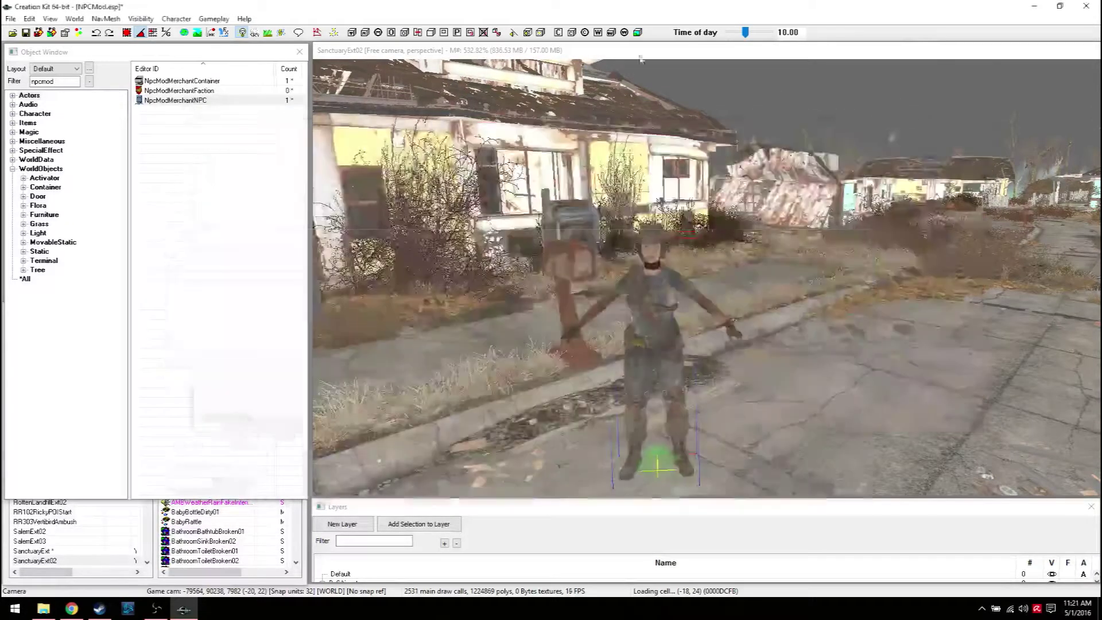
left_click(25, 33)
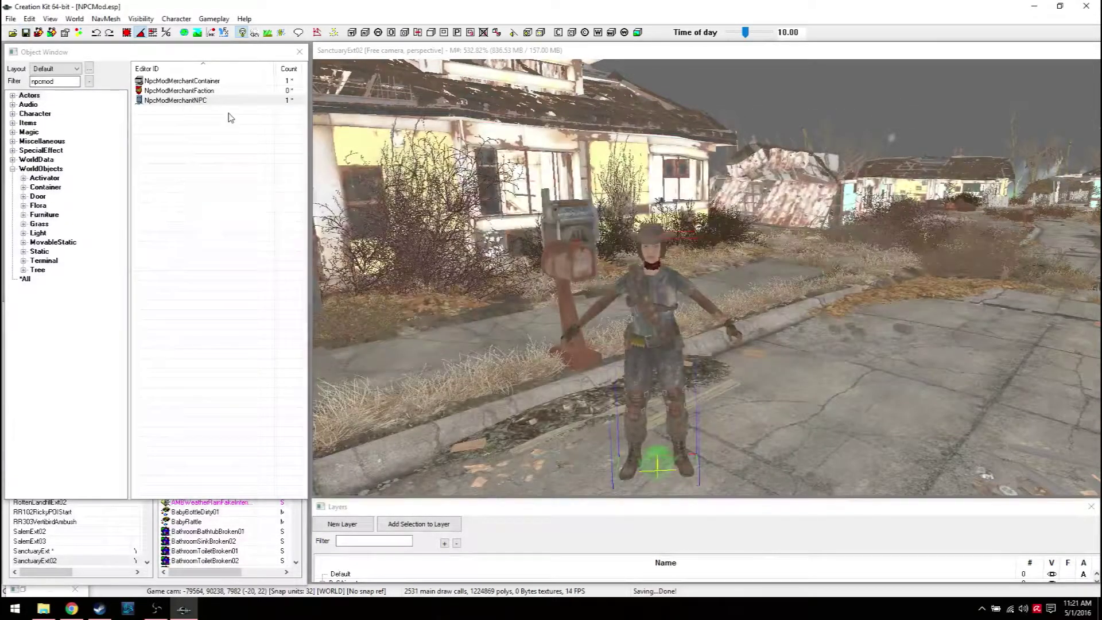
Reopen the merchant NPC's actor record and examine the factions it belongs to.
left_click(191, 101)
key("Delete")
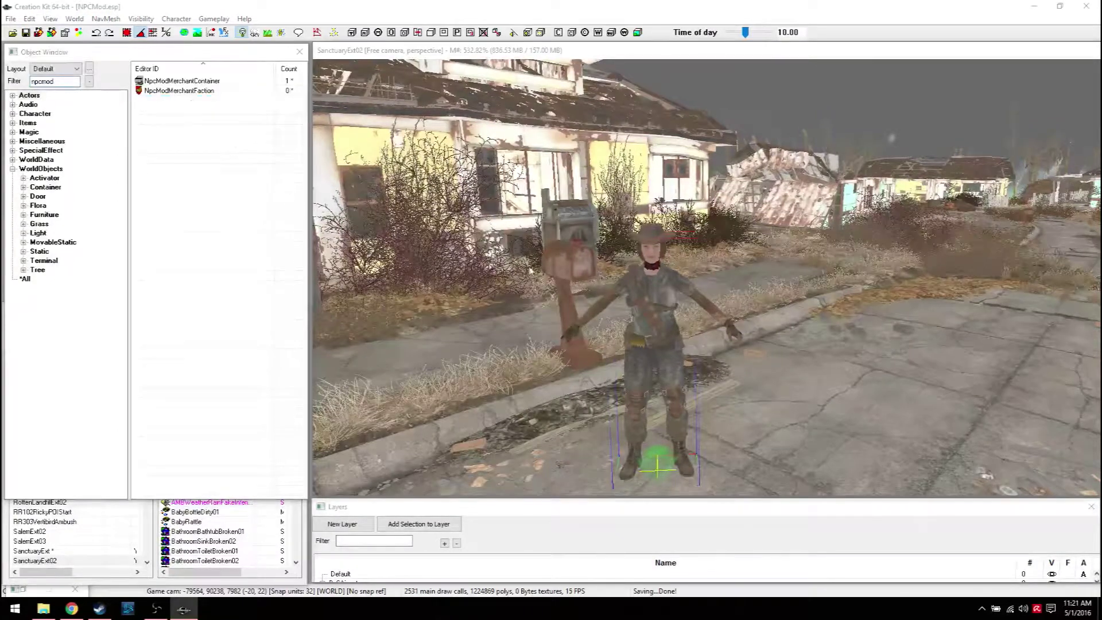
double_click(657, 319)
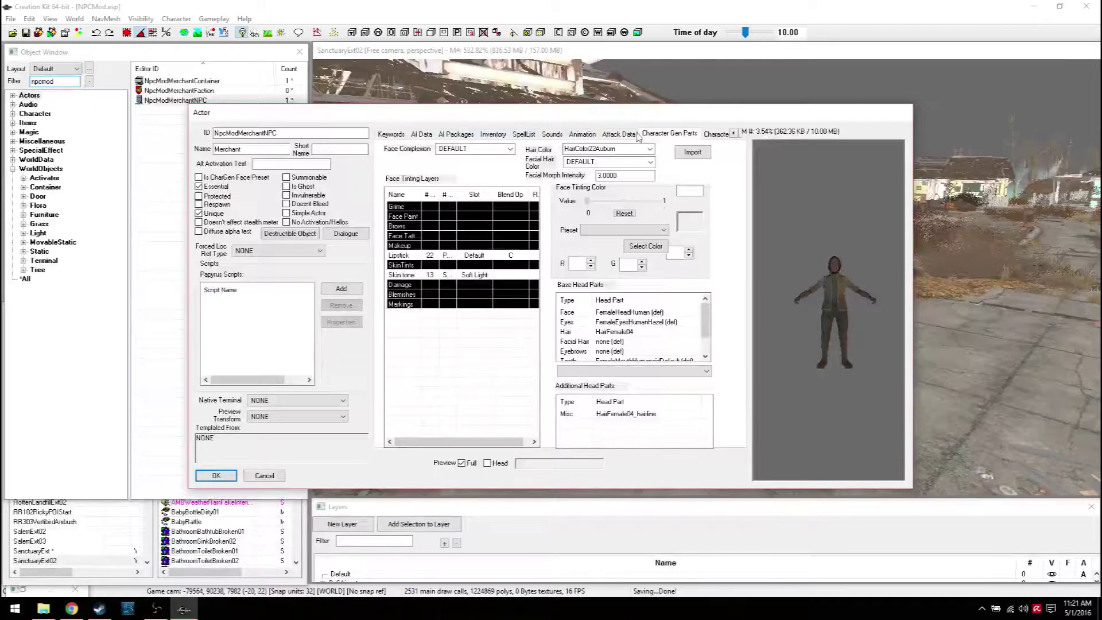
left_click(734, 133)
left_click(734, 133)
left_click(733, 133)
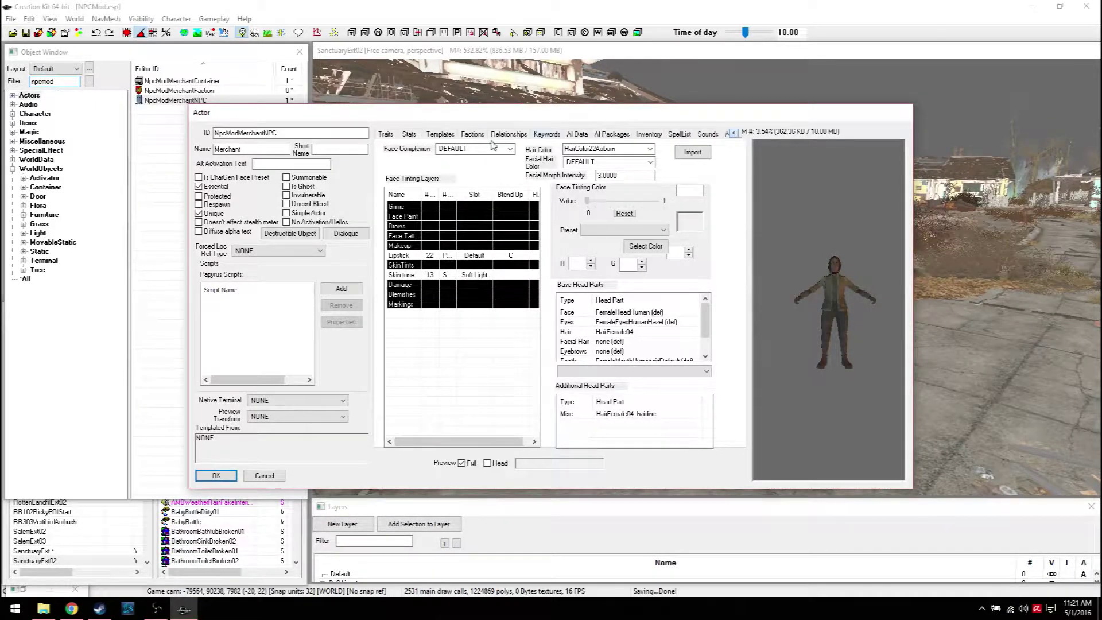
left_click(473, 135)
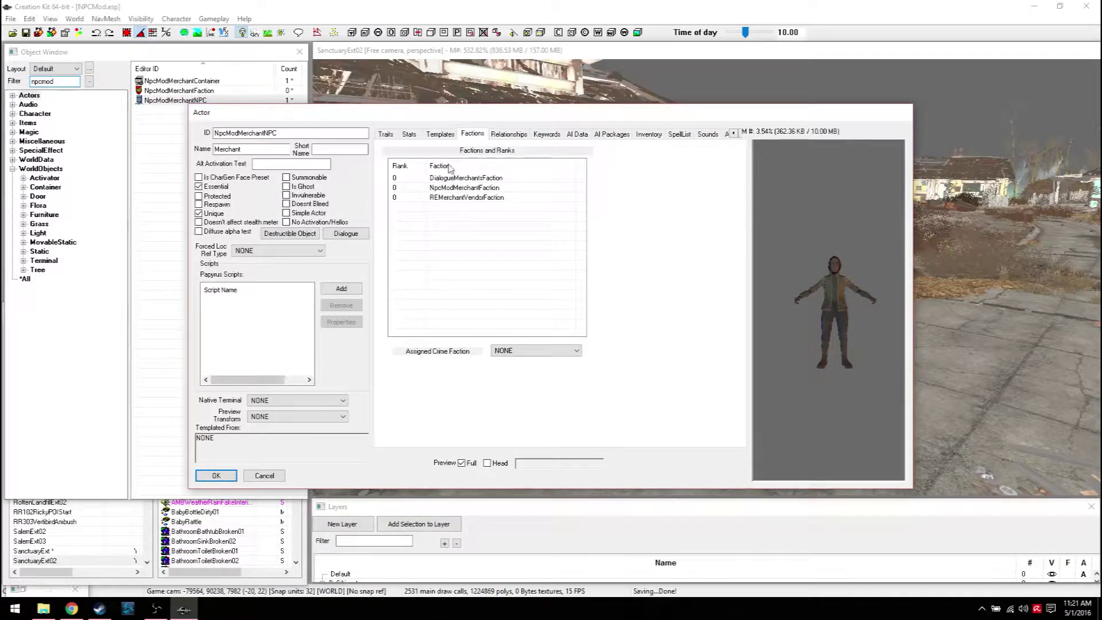
Open the NpcModMerchantFaction record from the Character category's factions and show its general settings with the interfaction relations.
left_click_drag(439, 113, 574, 85)
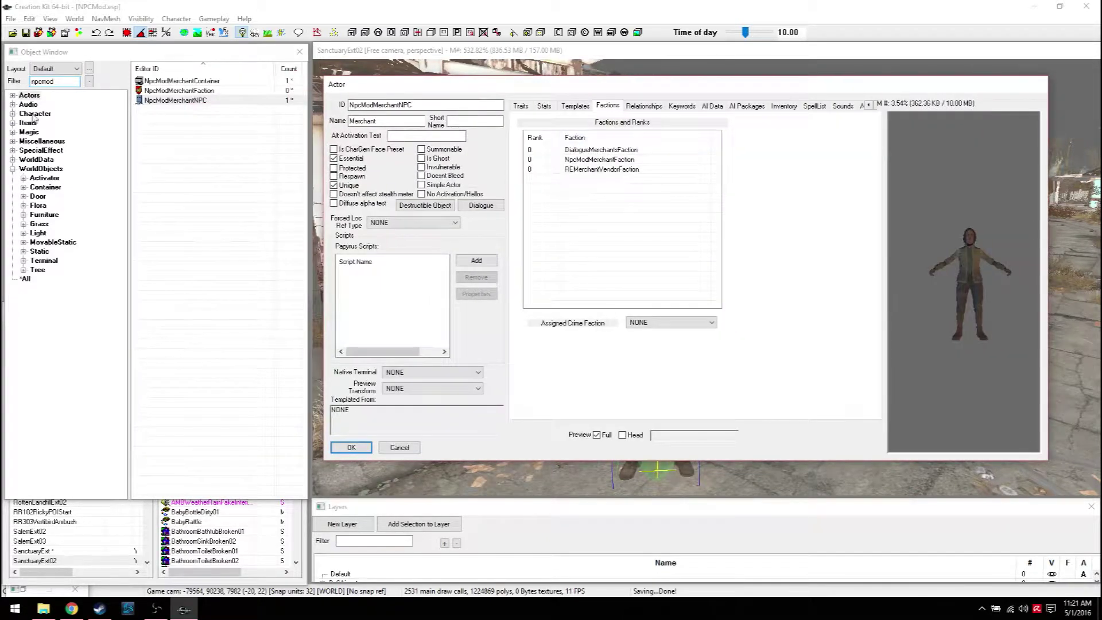
left_click(12, 104)
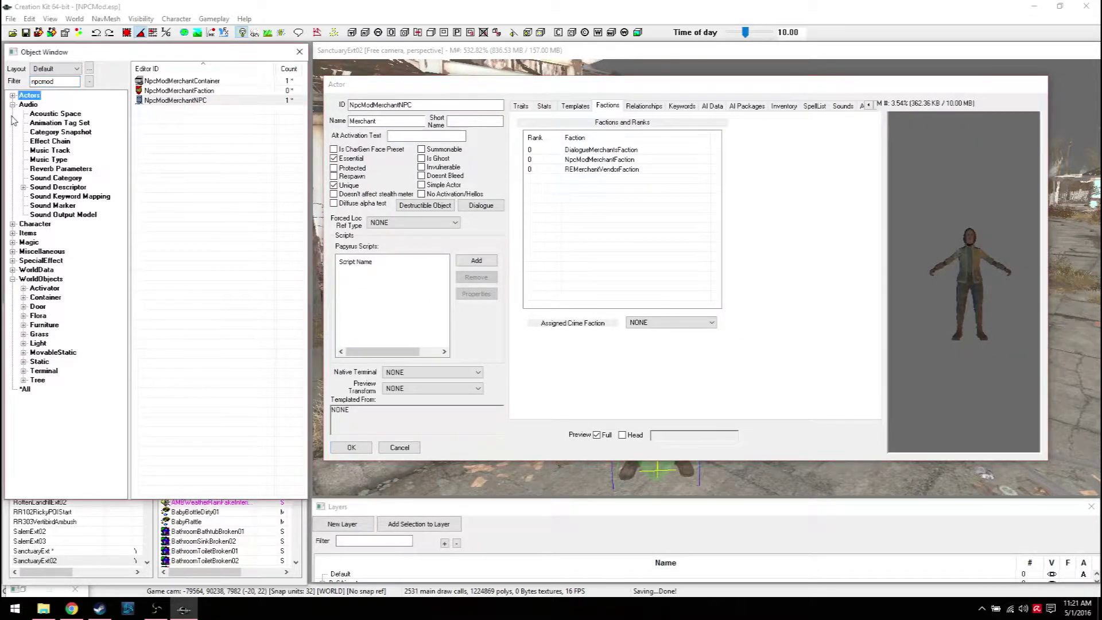
left_click(12, 104)
left_click(12, 113)
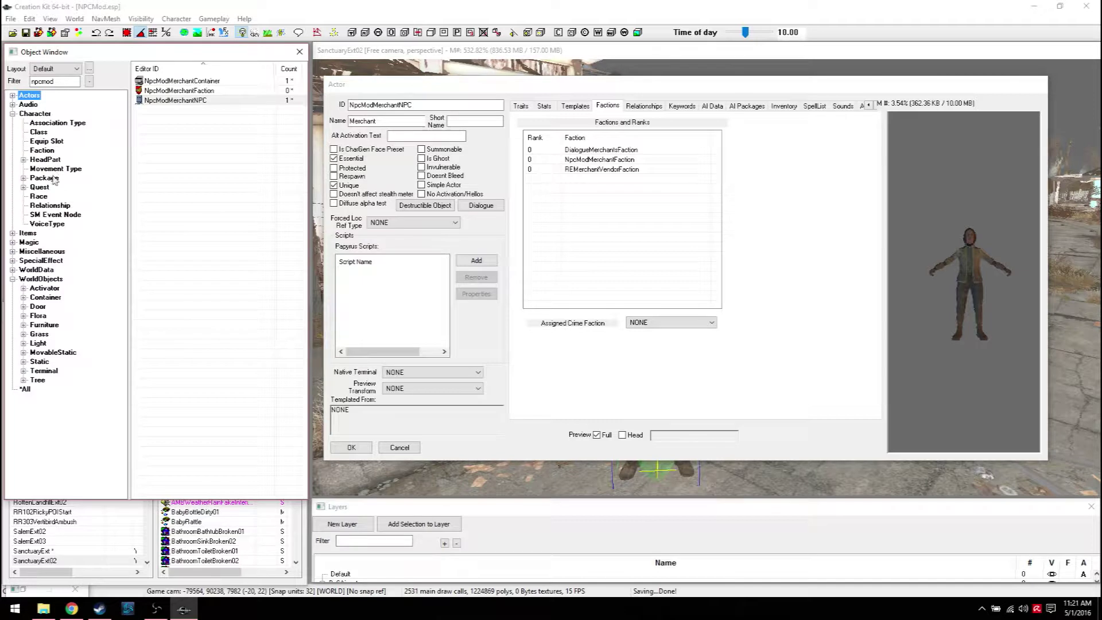
left_click(41, 150)
right_click(165, 119)
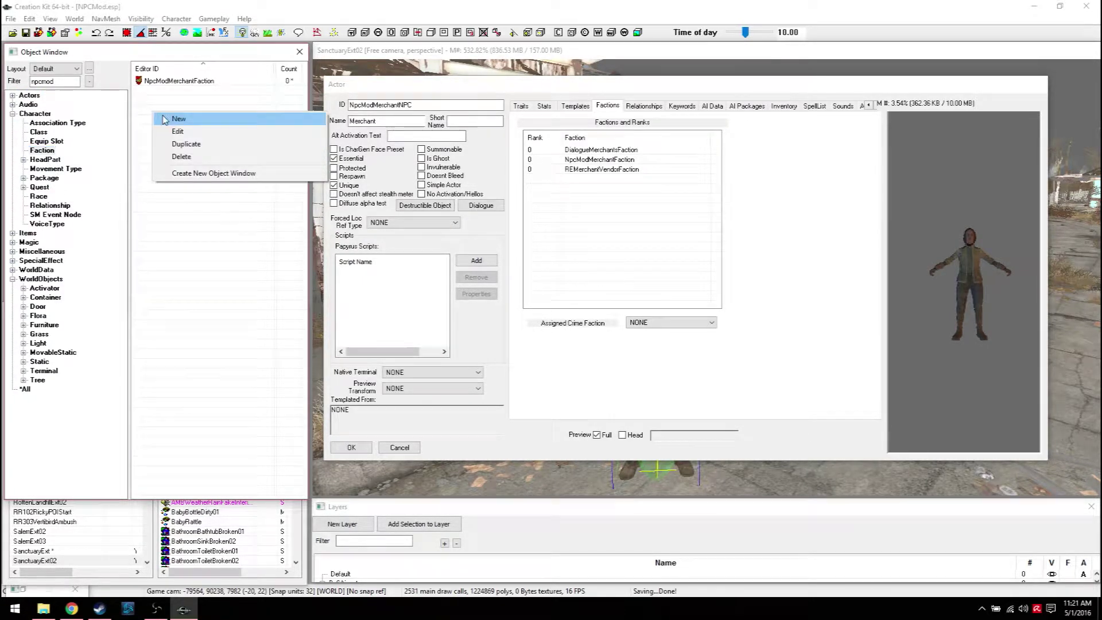
double_click(160, 80)
left_click_drag(485, 151, 415, 173)
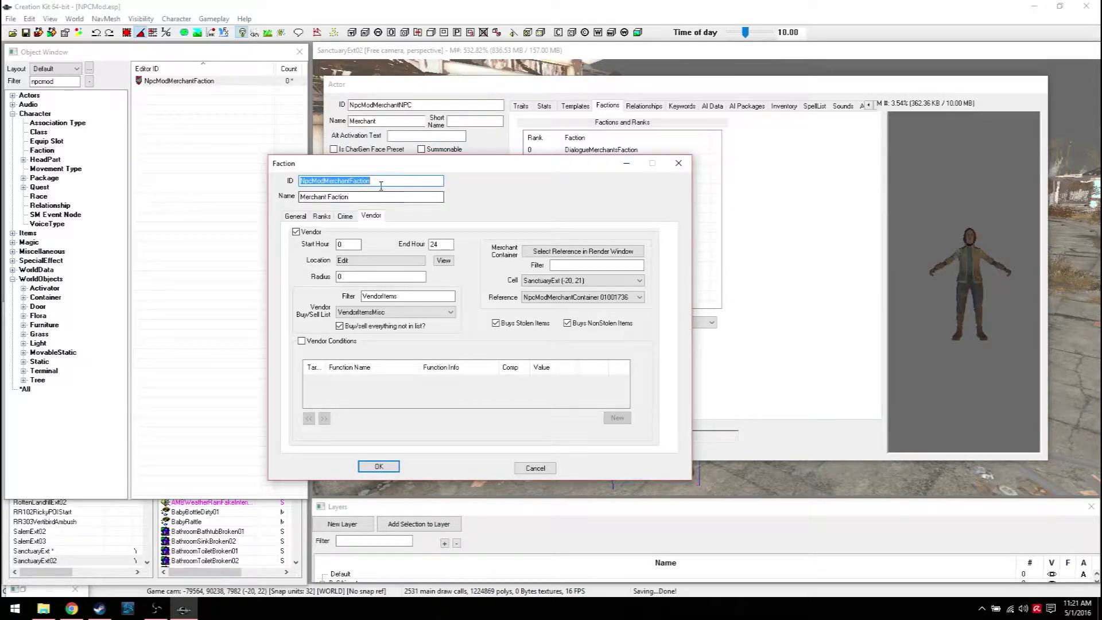
left_click(295, 217)
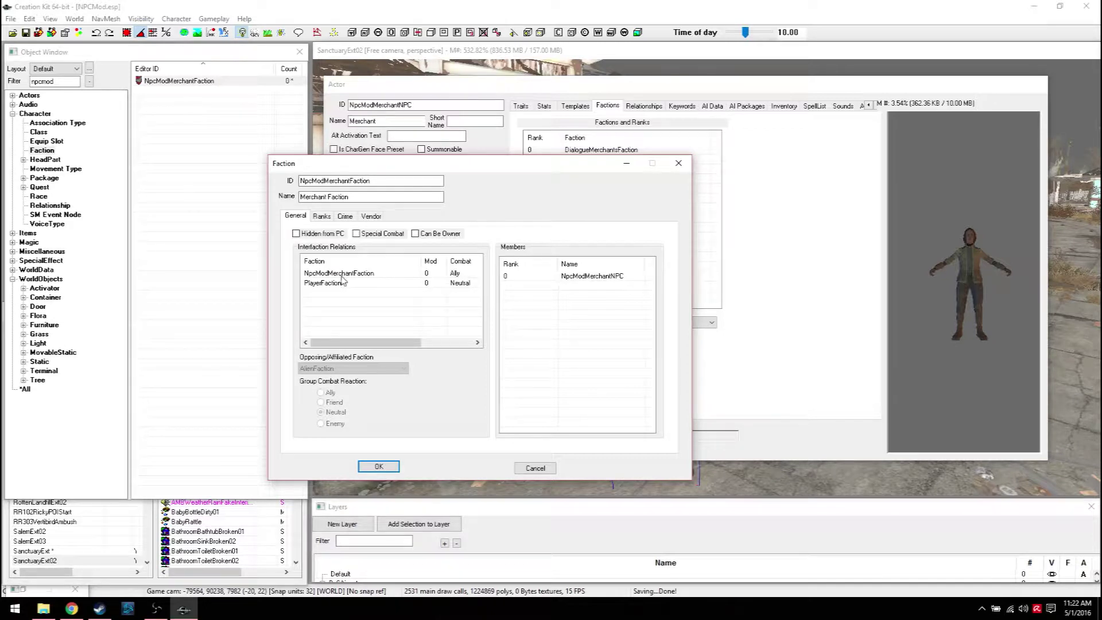
right_click(328, 307)
left_click(337, 312)
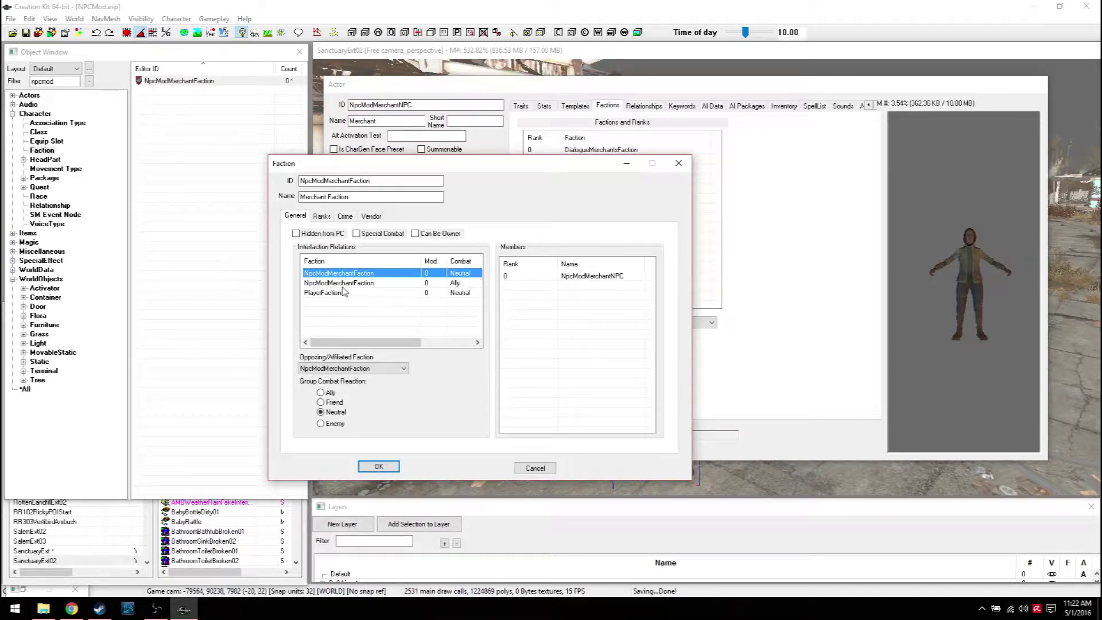
right_click(331, 272)
left_click(347, 294)
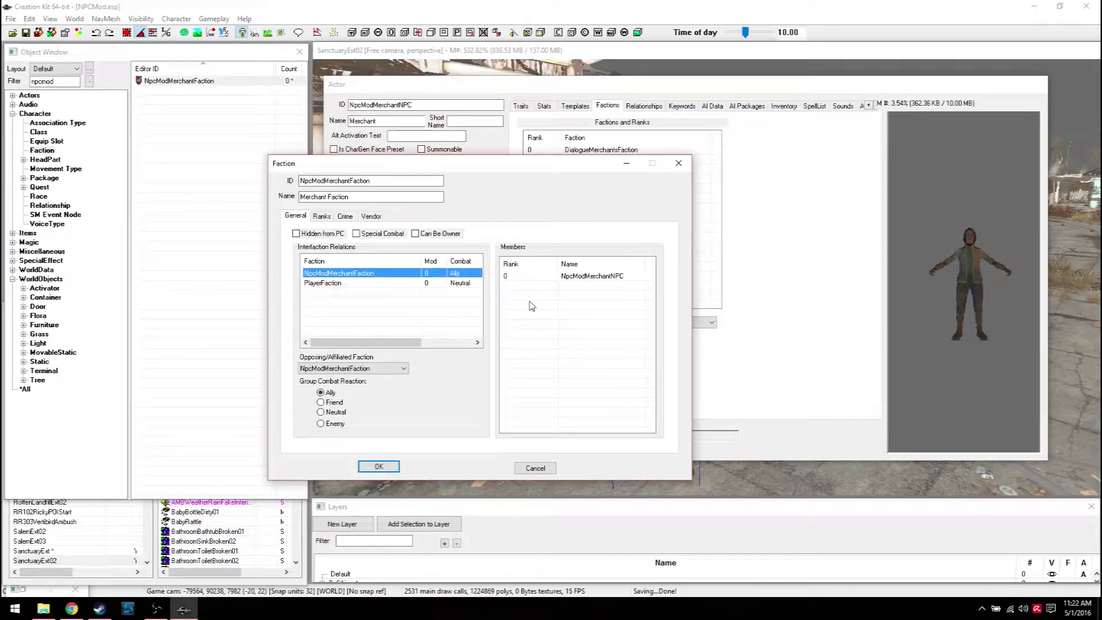
Add an interfaction relation to DiamondCityBoSEnvoyFaction with an Ally combat reaction, and sort the relations by faction.
right_click(349, 310)
left_click(357, 313)
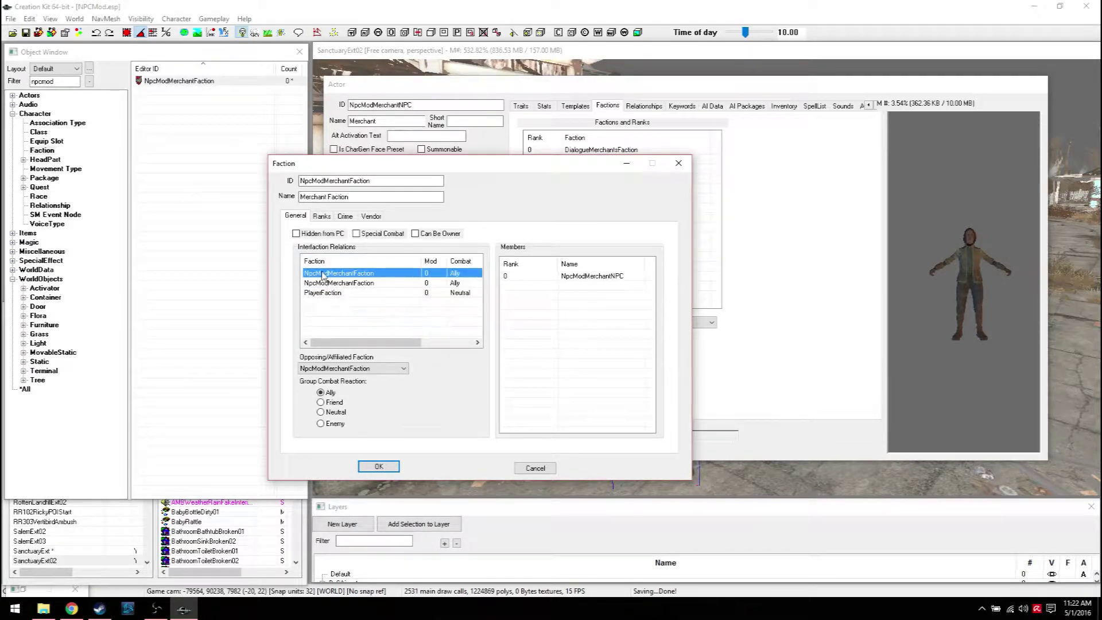
left_click(331, 369)
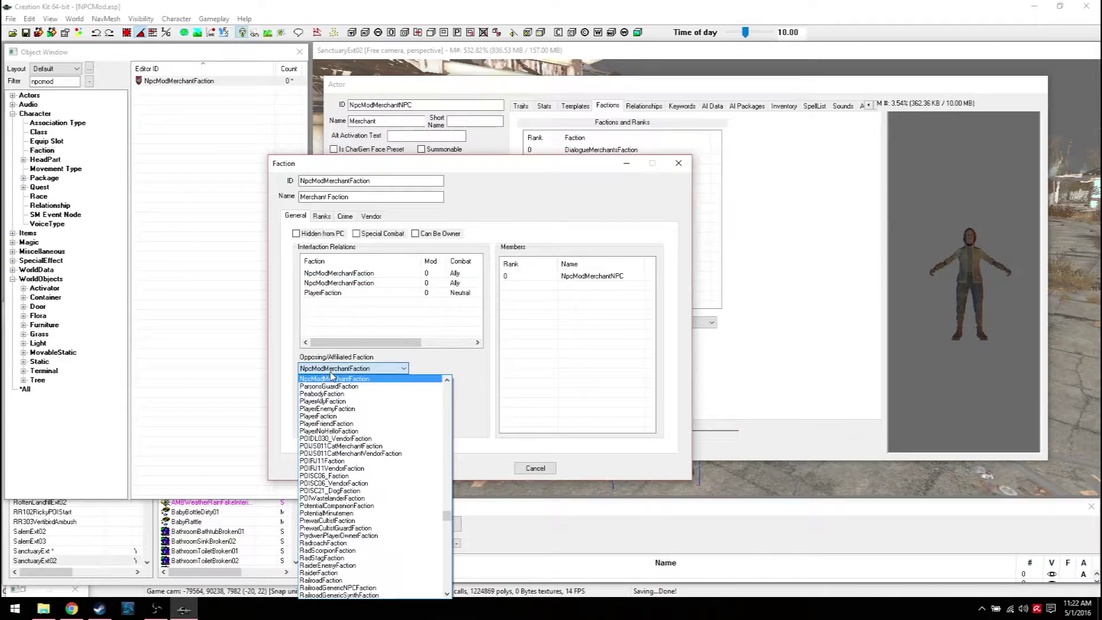
type("diam")
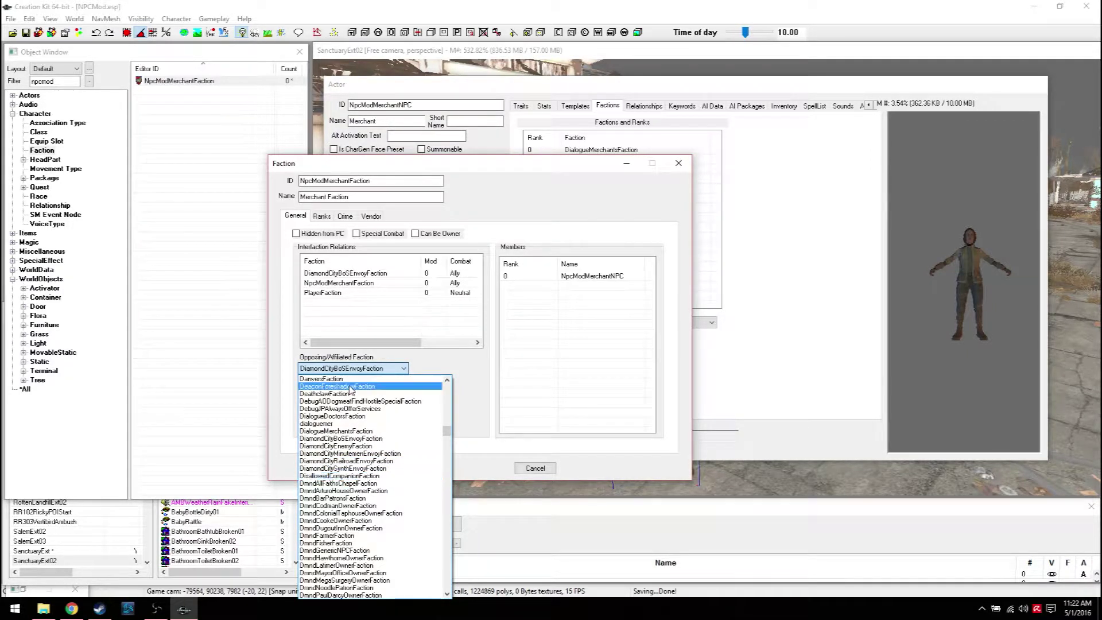
left_click(343, 313)
left_click(330, 263)
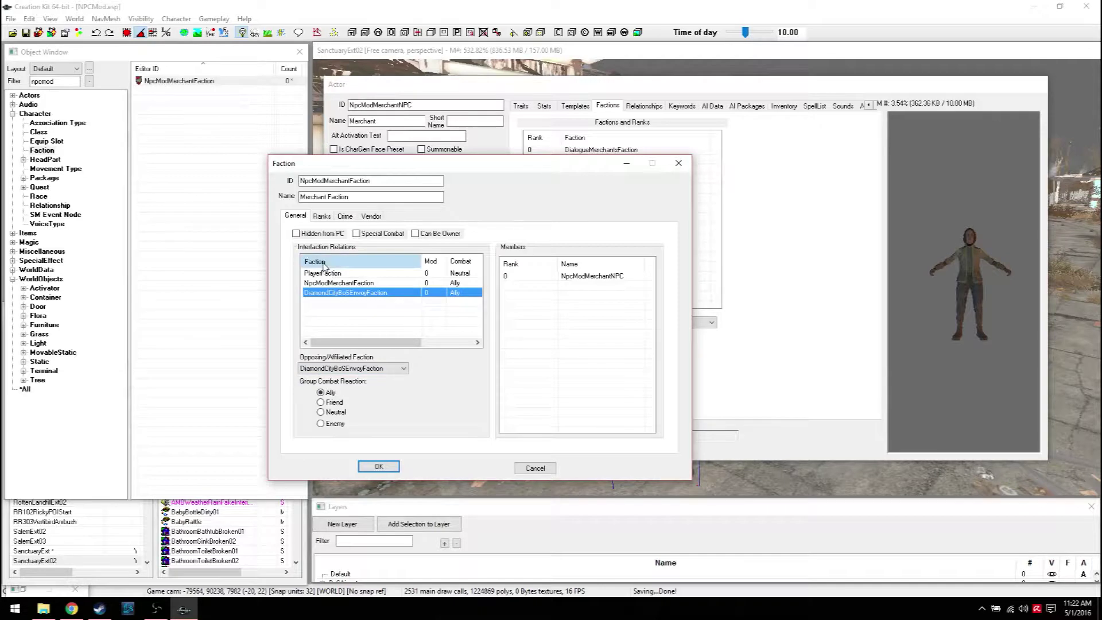
Delete the DiamondCityBoSEnvoyFaction entry from the merchant faction's interaction relations.
left_click(330, 264)
right_click(327, 277)
left_click(355, 296)
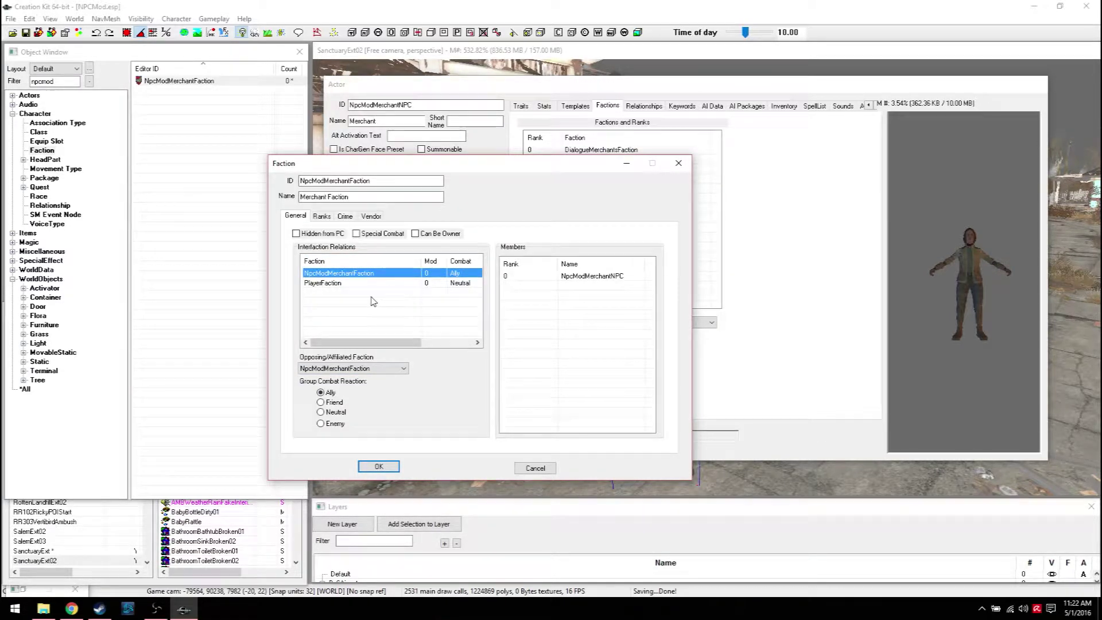
Examine the merchant faction's rank, crime, general and vendor settings.
left_click(322, 218)
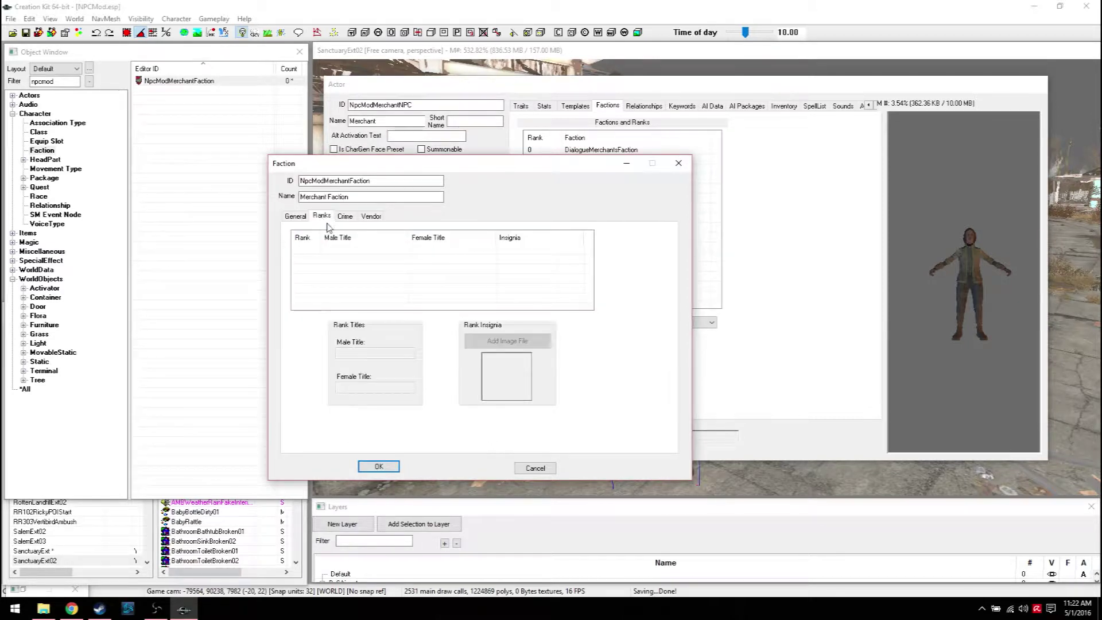
left_click(345, 217)
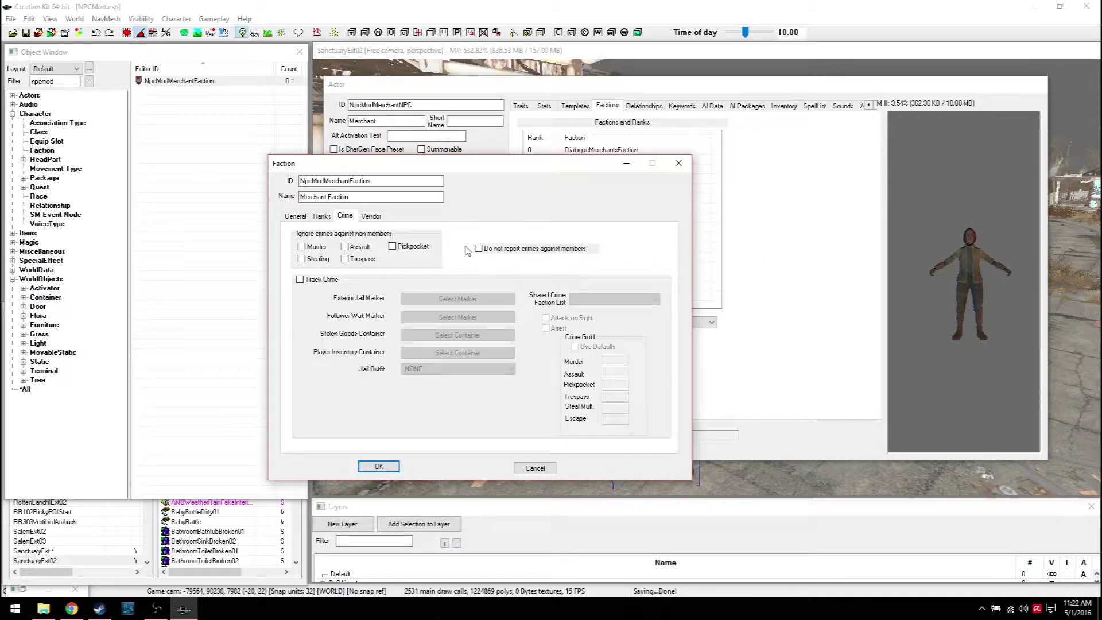
left_click(295, 216)
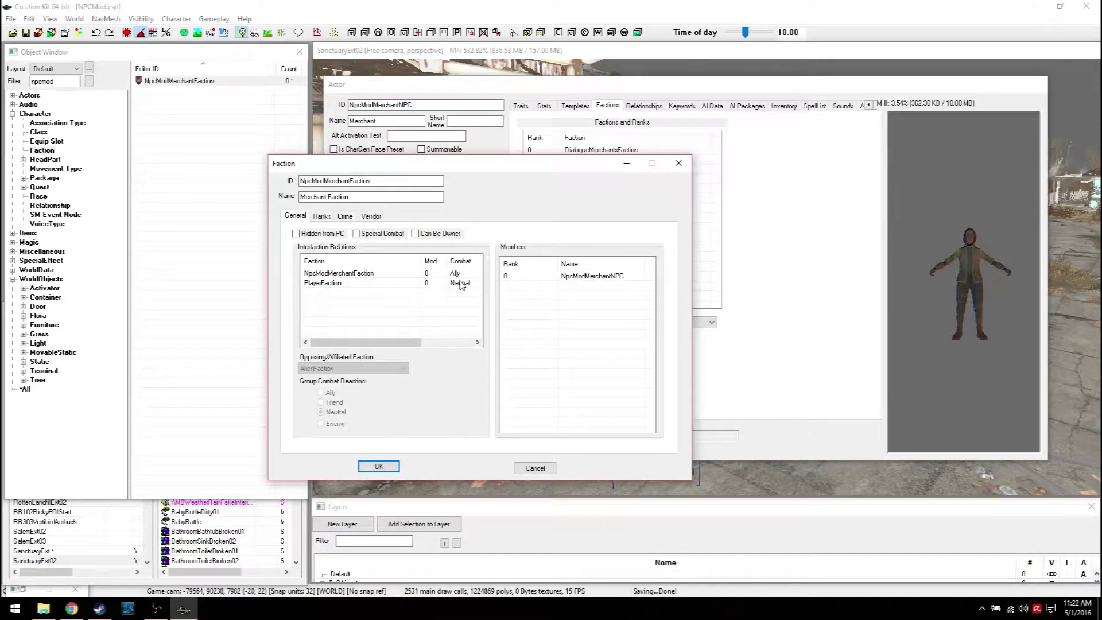
left_click(372, 216)
left_click(353, 217)
left_click(370, 216)
Try vendor hours that start at 7 and end at 22 for the merchant faction.
left_click(296, 232)
left_click(347, 247)
left_click_drag(347, 247, 341, 249)
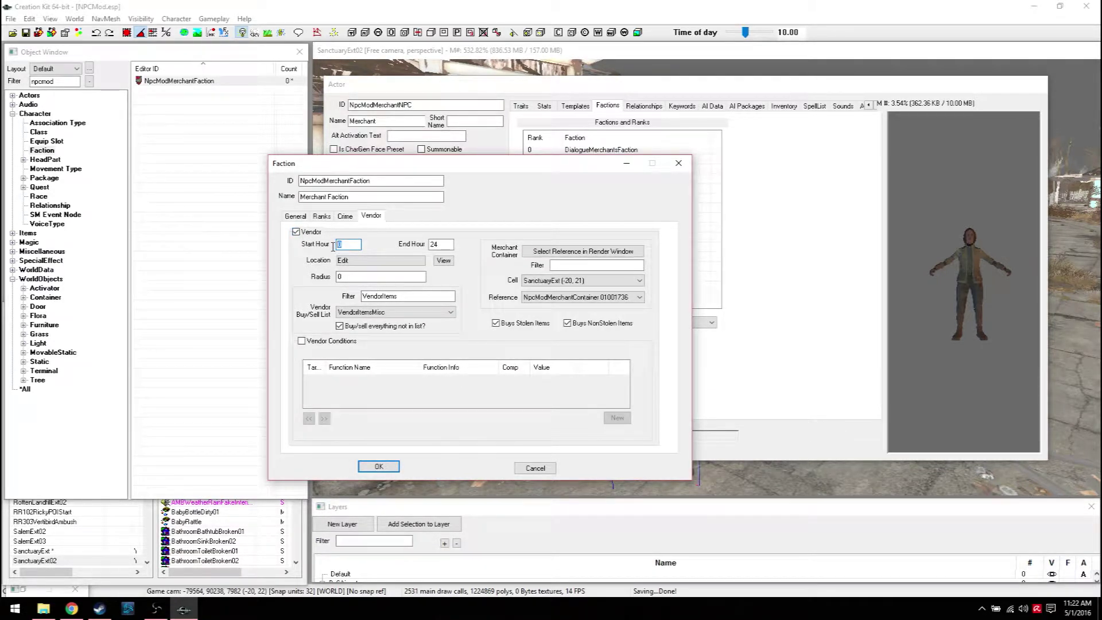
left_click(446, 244)
double_click(348, 245)
type("7")
double_click(429, 244)
type("22")
left_click(359, 244)
double_click(338, 244)
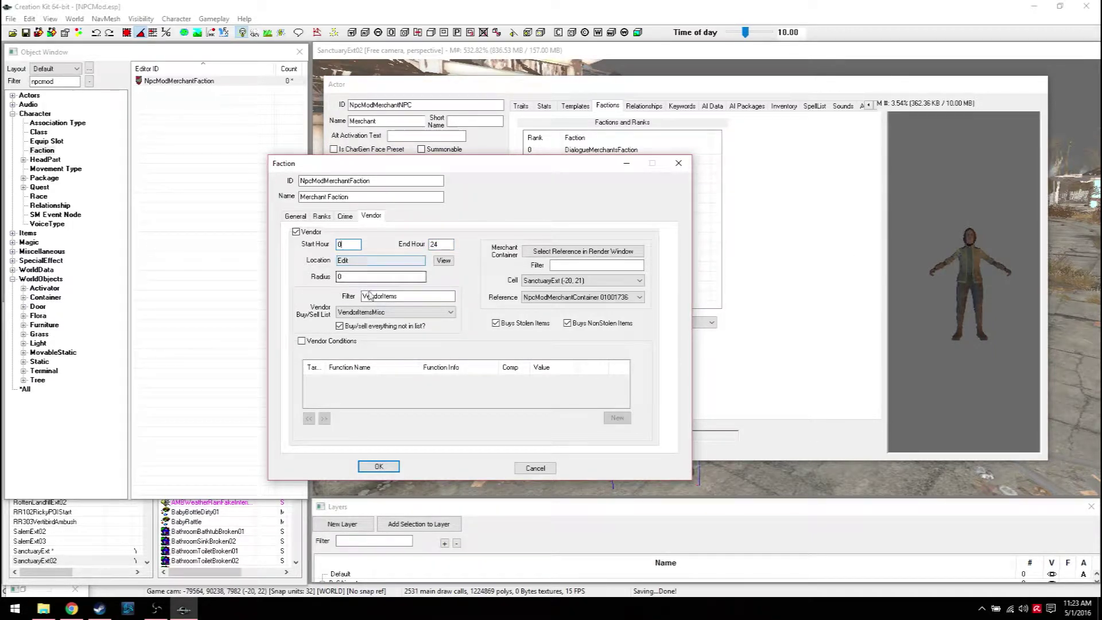
Compare the location types for the vendor and set its location to Near Self.
left_click(347, 261)
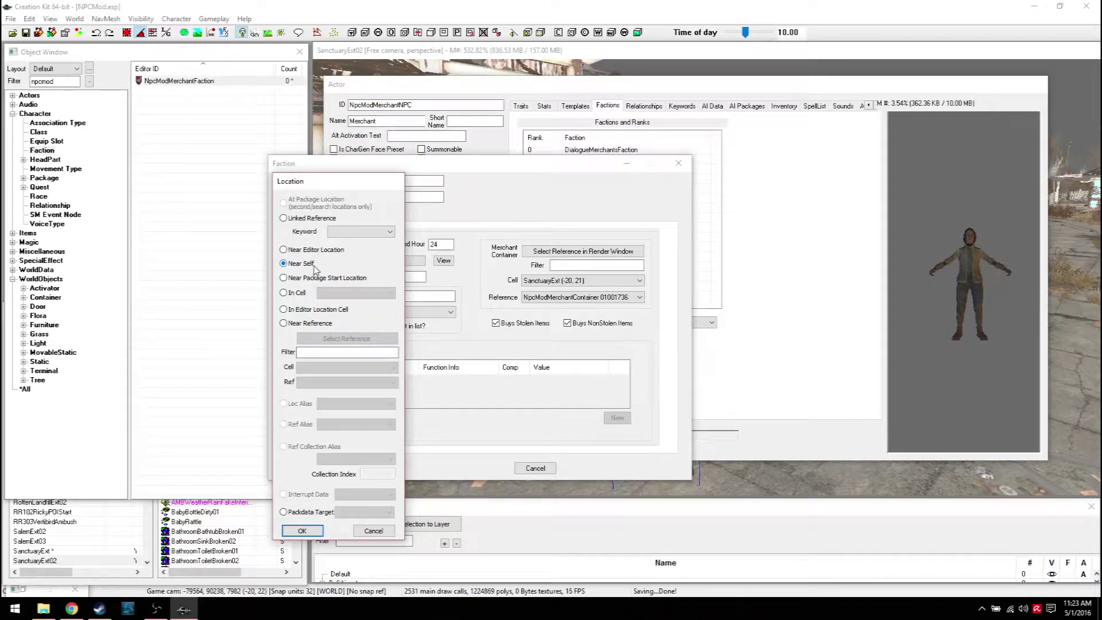
left_click(296, 293)
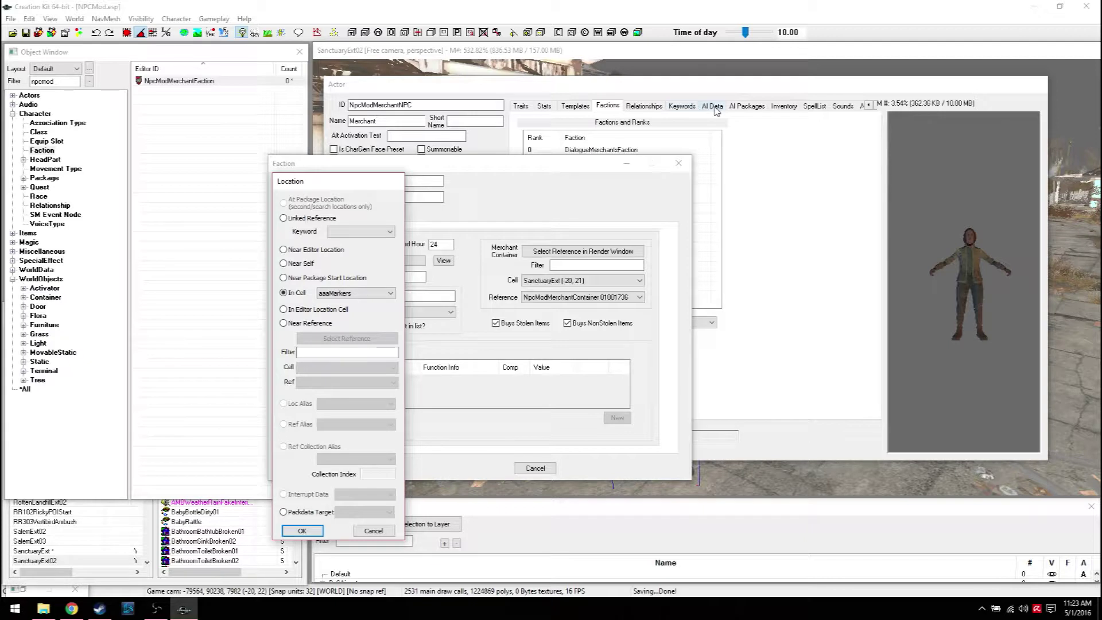
left_click(289, 264)
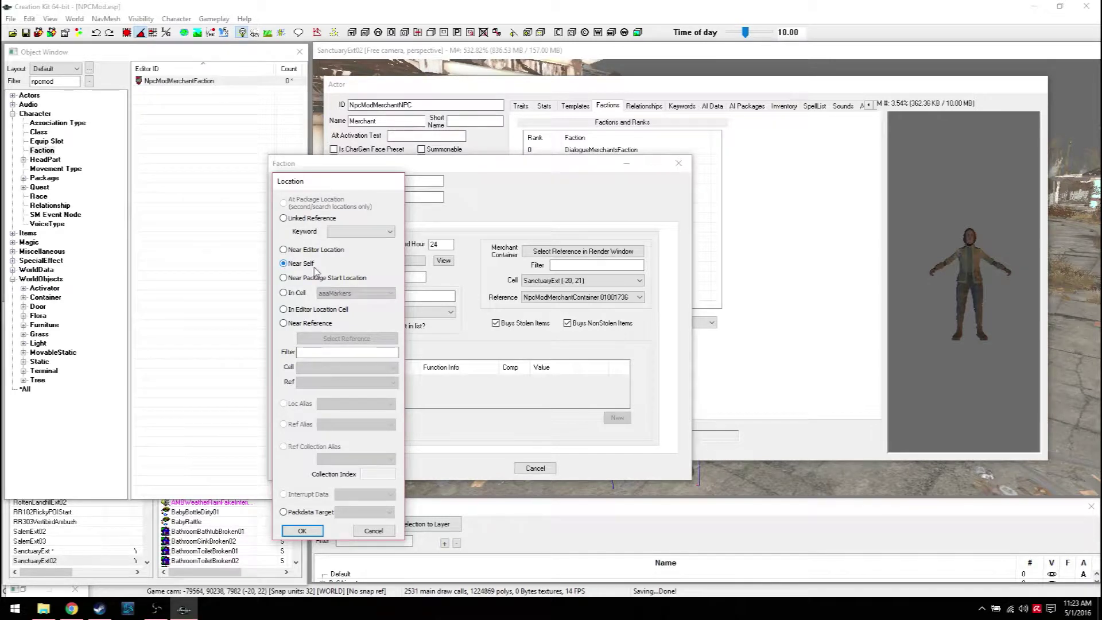
left_click(302, 530)
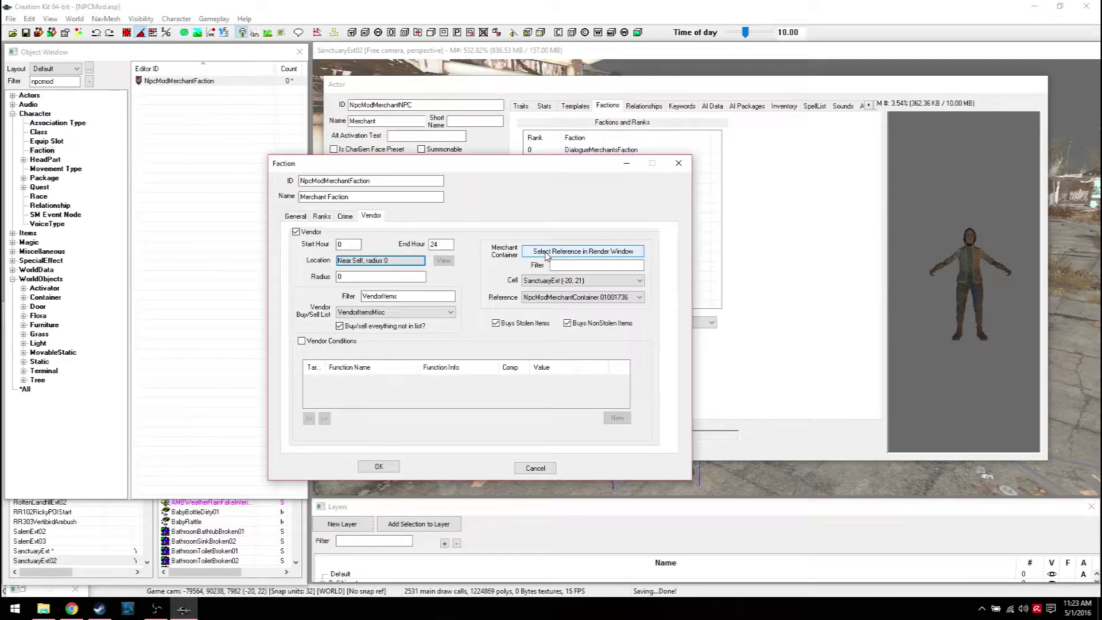
left_click(363, 298)
double_click(377, 262)
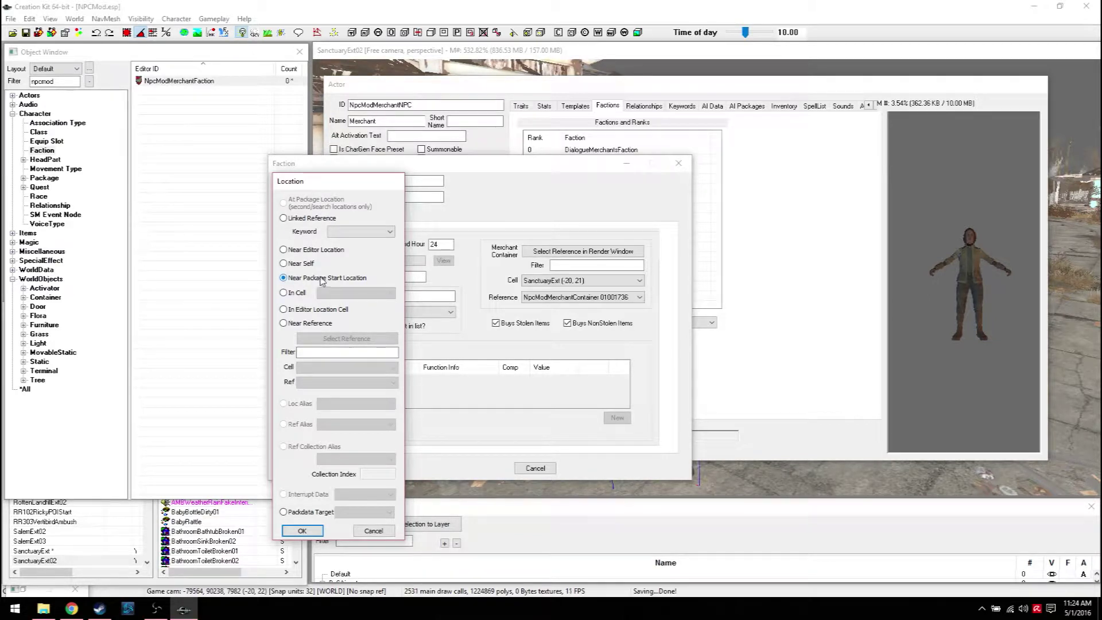
left_click(303, 251)
left_click(300, 264)
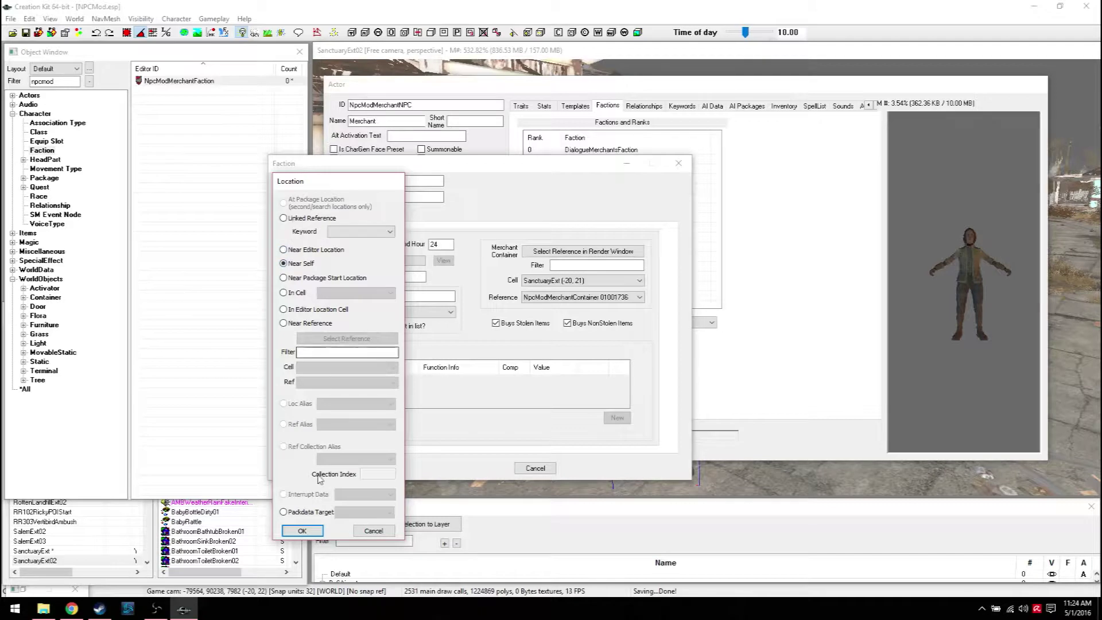
left_click(302, 530)
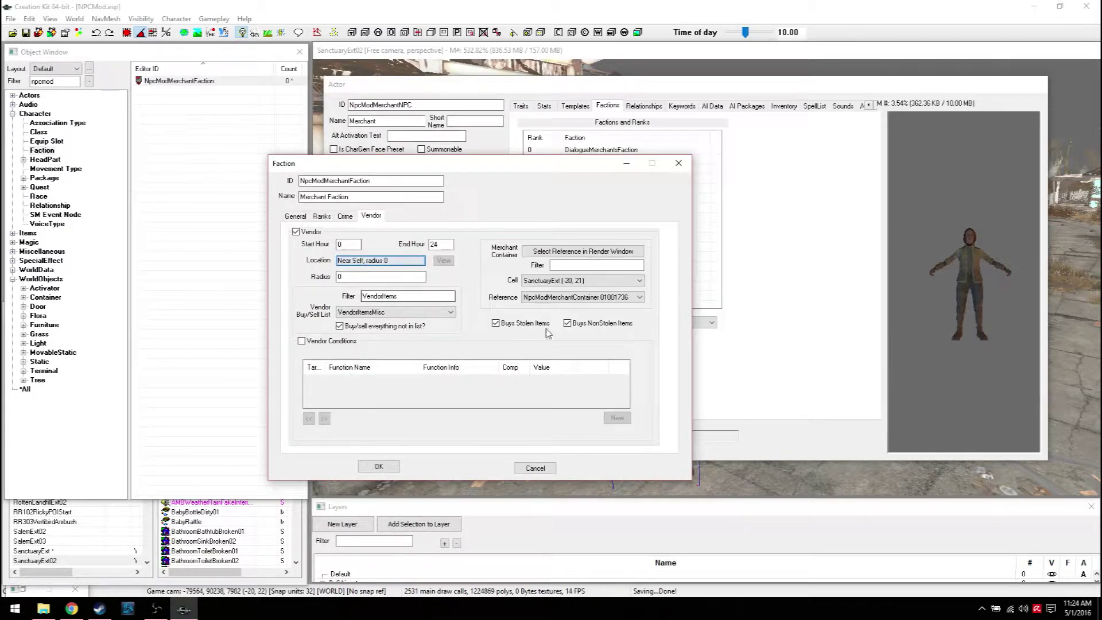
Review the vendor buy/sell list choices, keeping VendorItemsMisc and the option to buy/sell everything not in the list.
left_click(358, 316)
left_click(354, 325)
key("Tab")
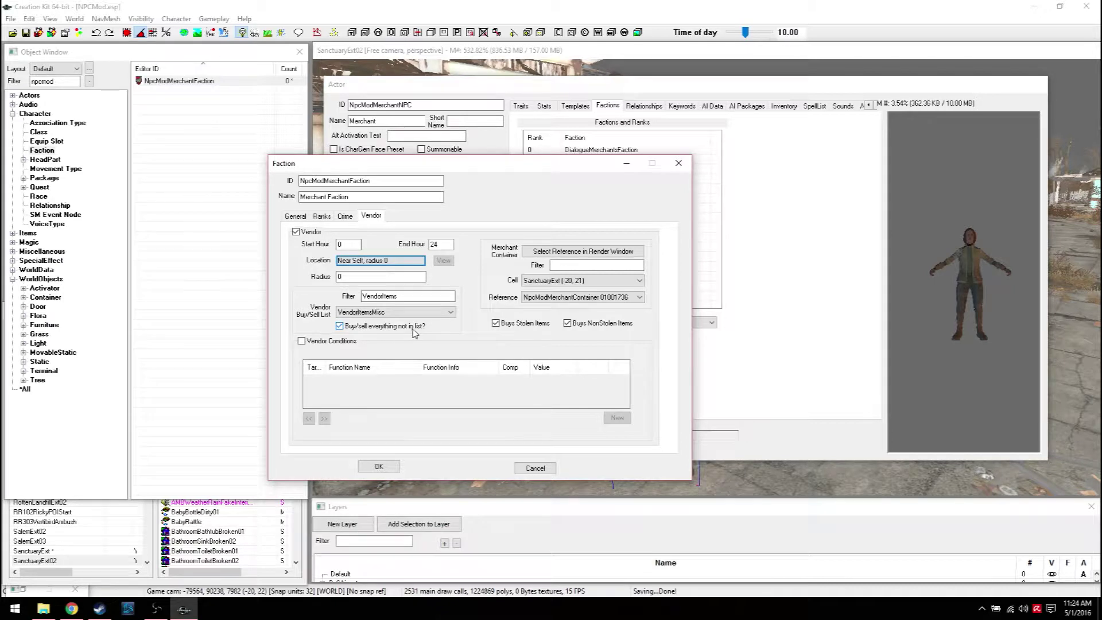
left_click(368, 313)
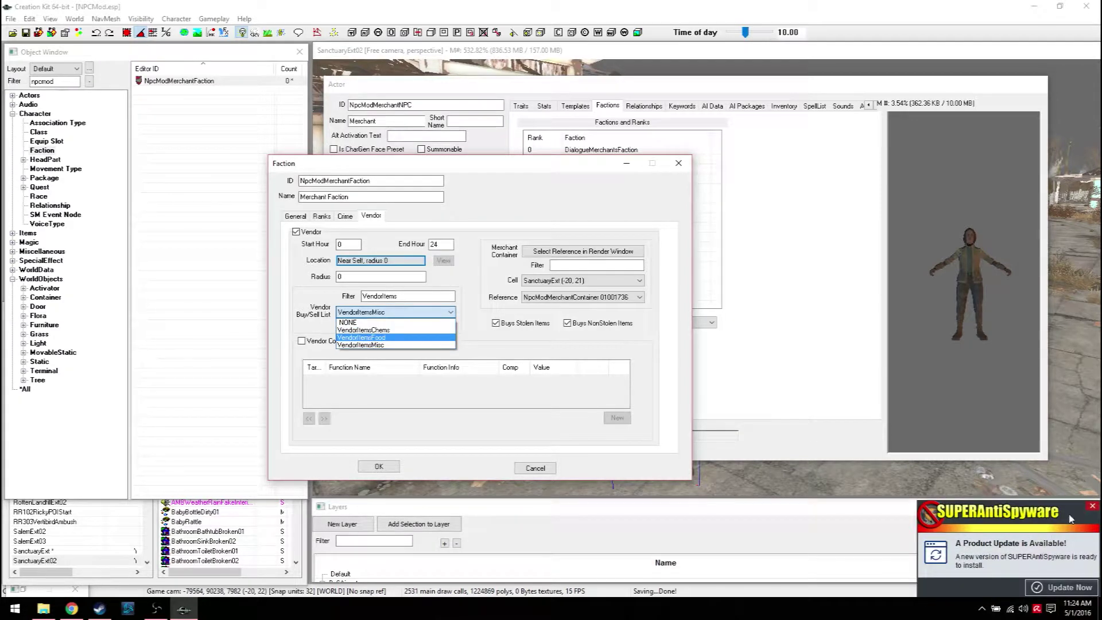
left_click(367, 345)
left_click(367, 311)
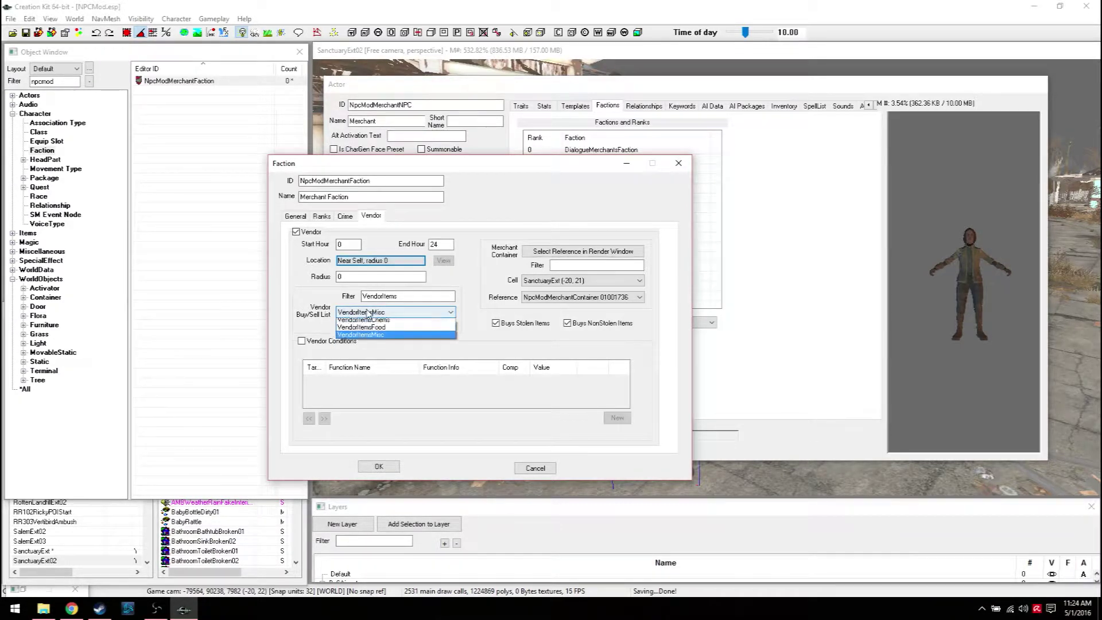
left_click(365, 314)
left_click(340, 325)
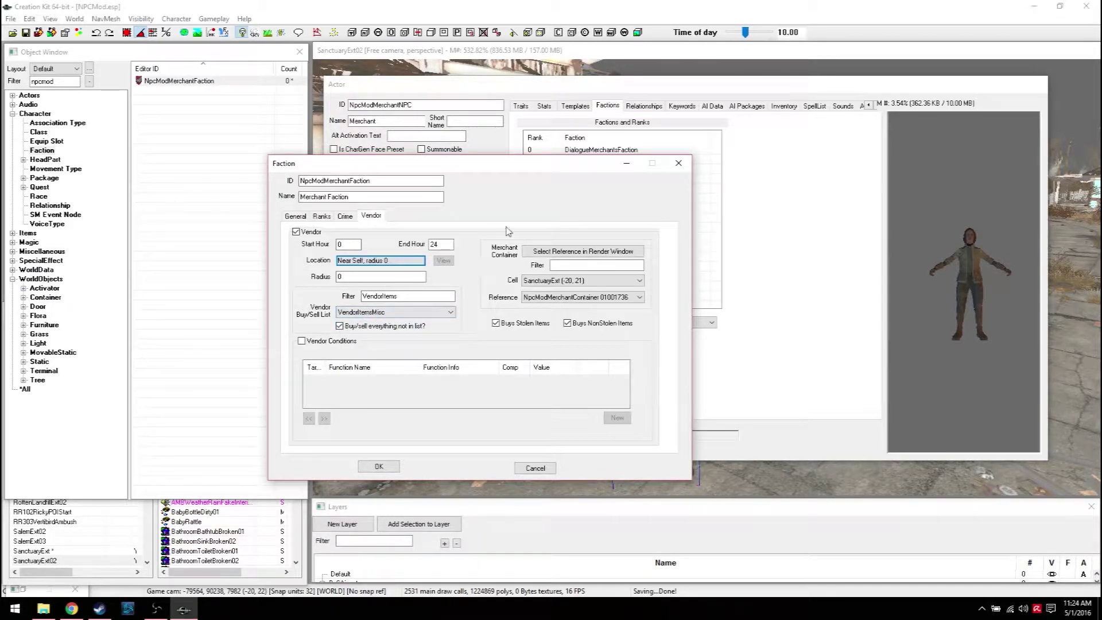
Accept the changes to the merchant faction and the merchant actor, and save the plugin.
left_click(379, 466)
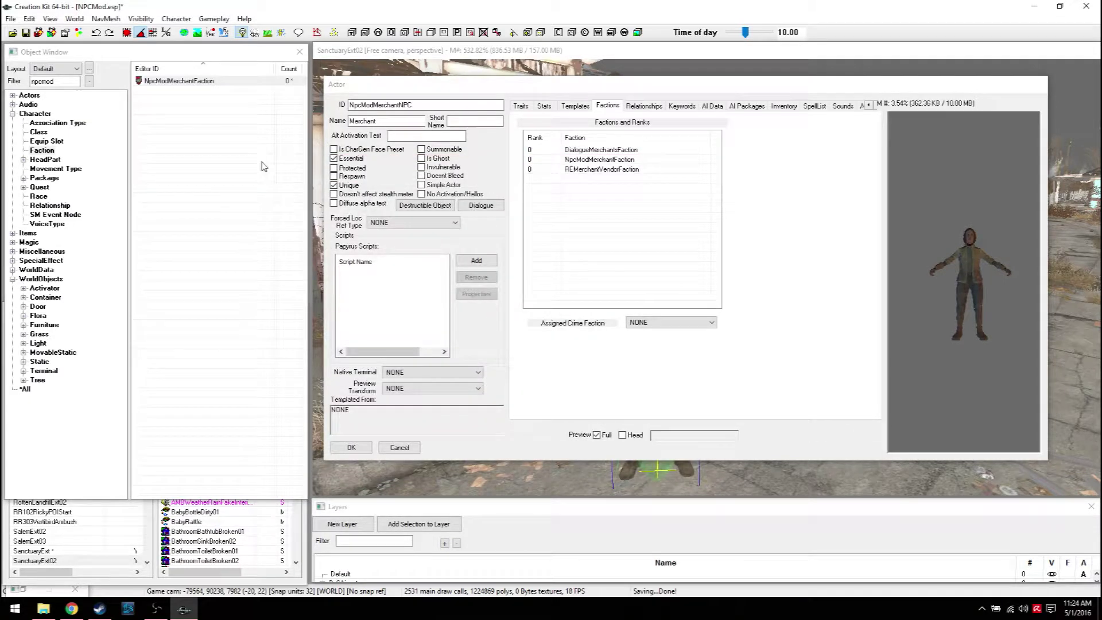
left_click(26, 33)
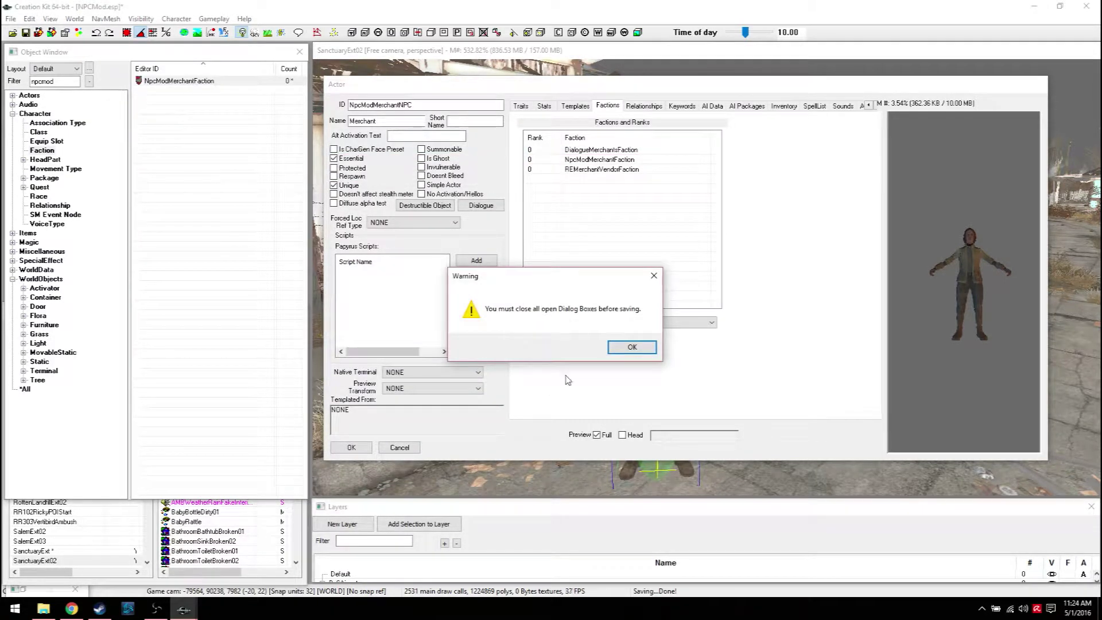
left_click(631, 346)
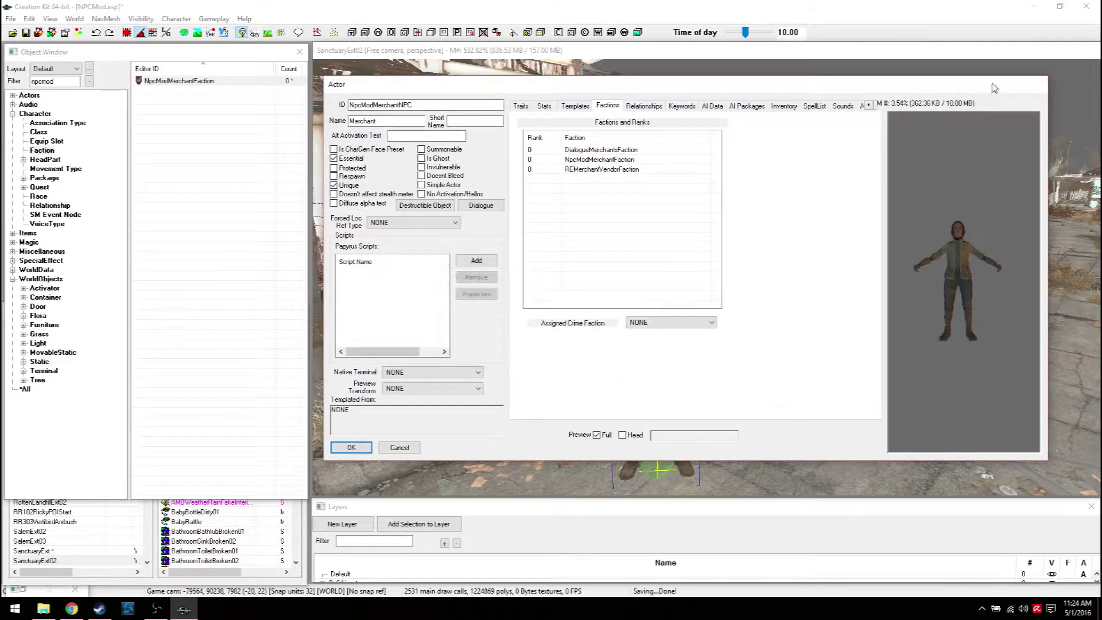
left_click(351, 447)
Reopen the NpcModMerchantFaction record and list the matching container records in a narrowed Object Window.
double_click(178, 80)
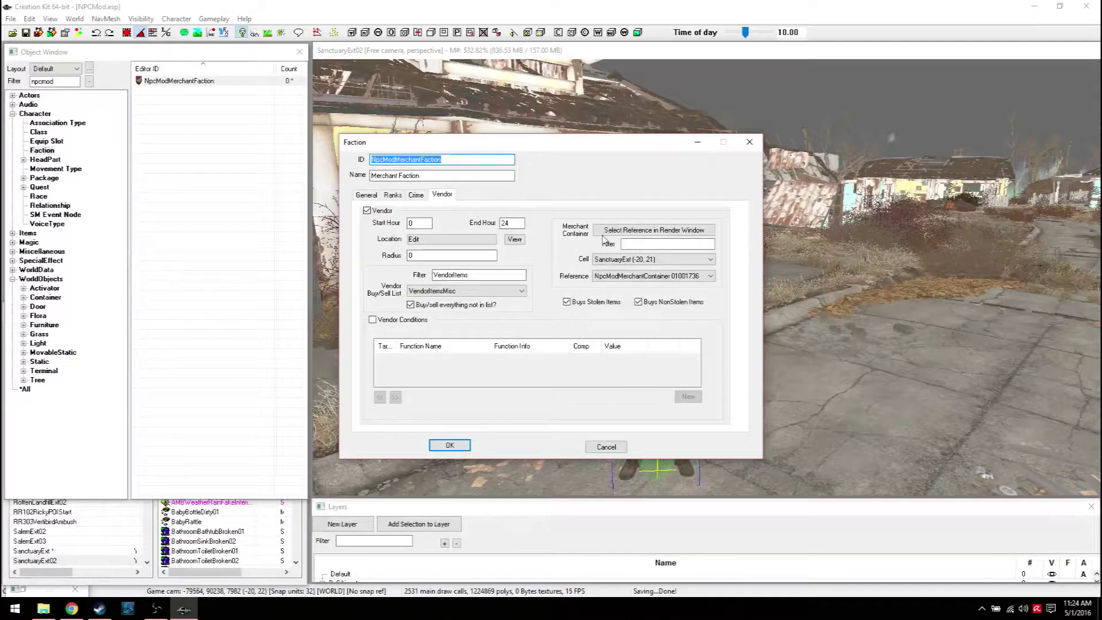
left_click_drag(593, 149, 413, 141)
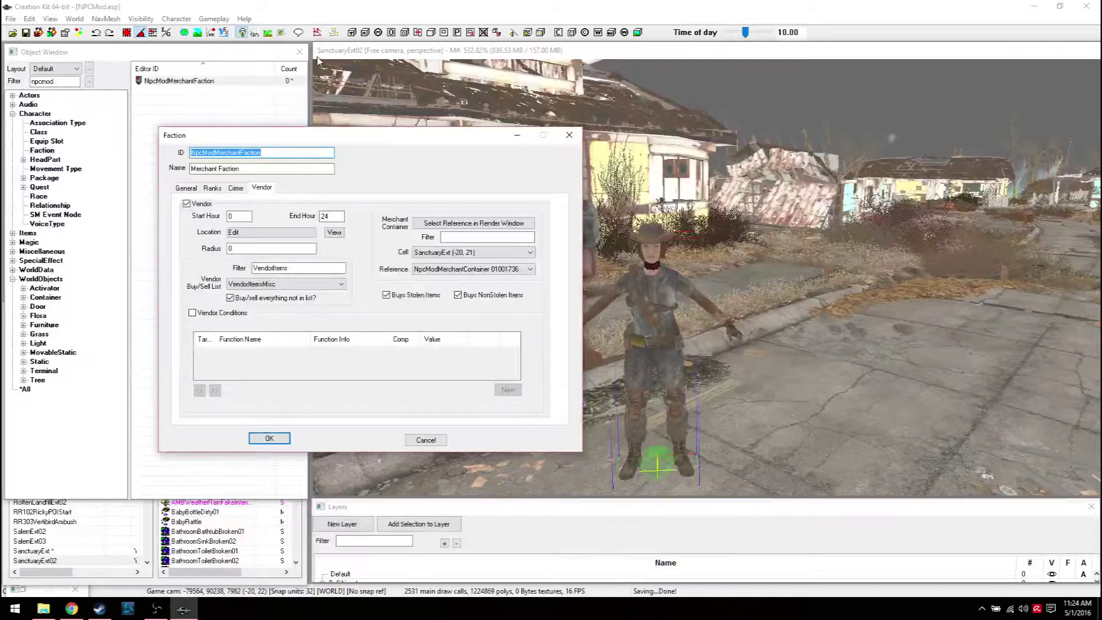
left_click_drag(310, 64, 276, 66)
left_click(305, 131)
left_click(155, 61)
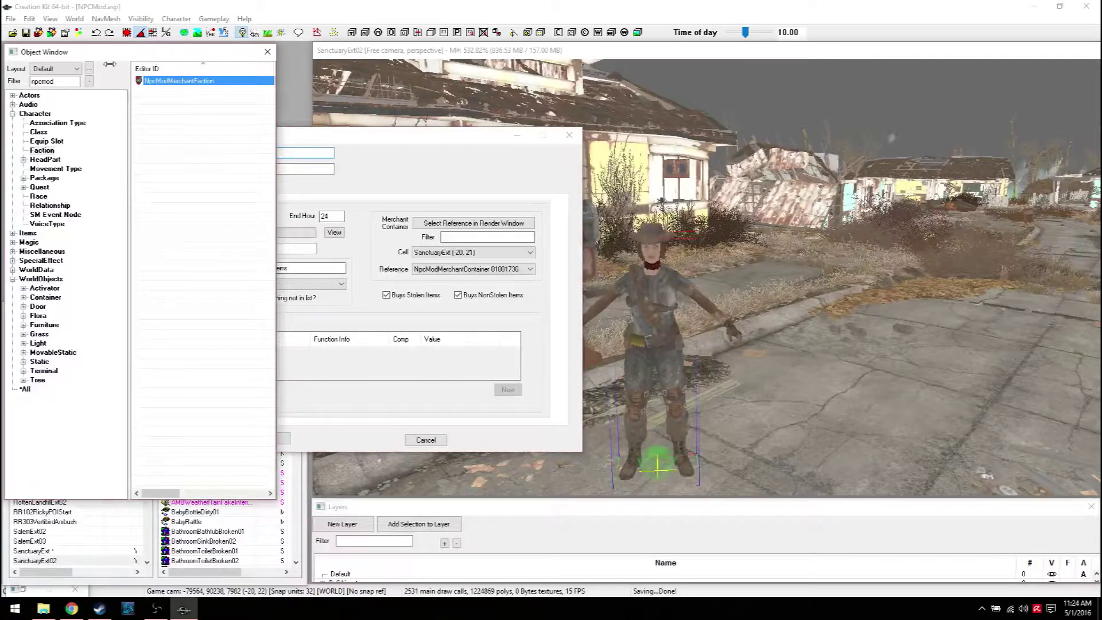
left_click(37, 298)
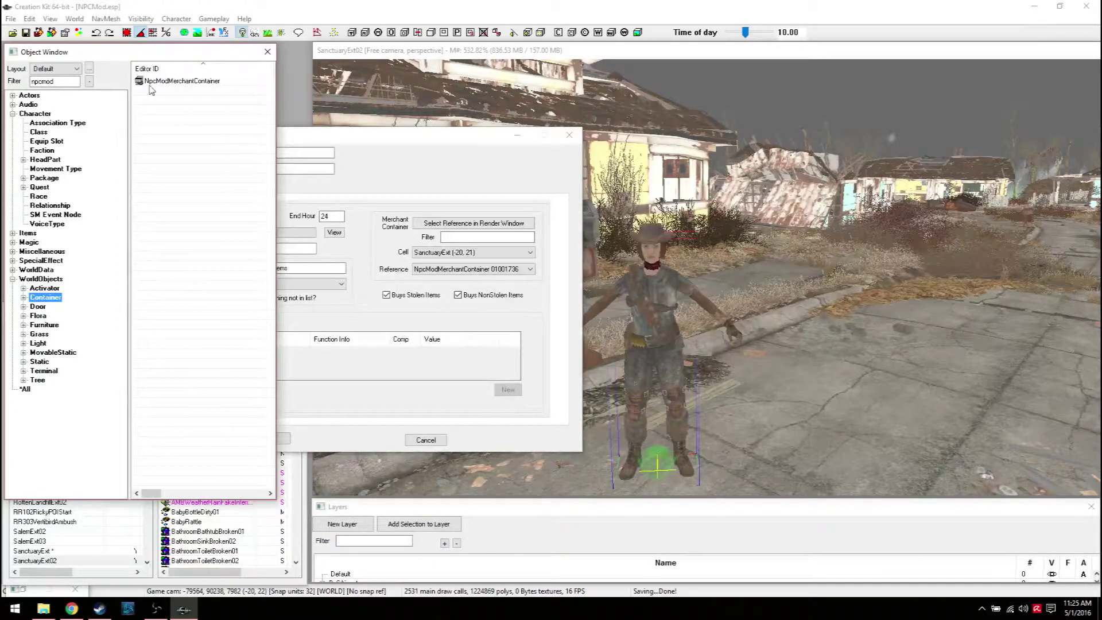
right_click(171, 127)
left_click(179, 133)
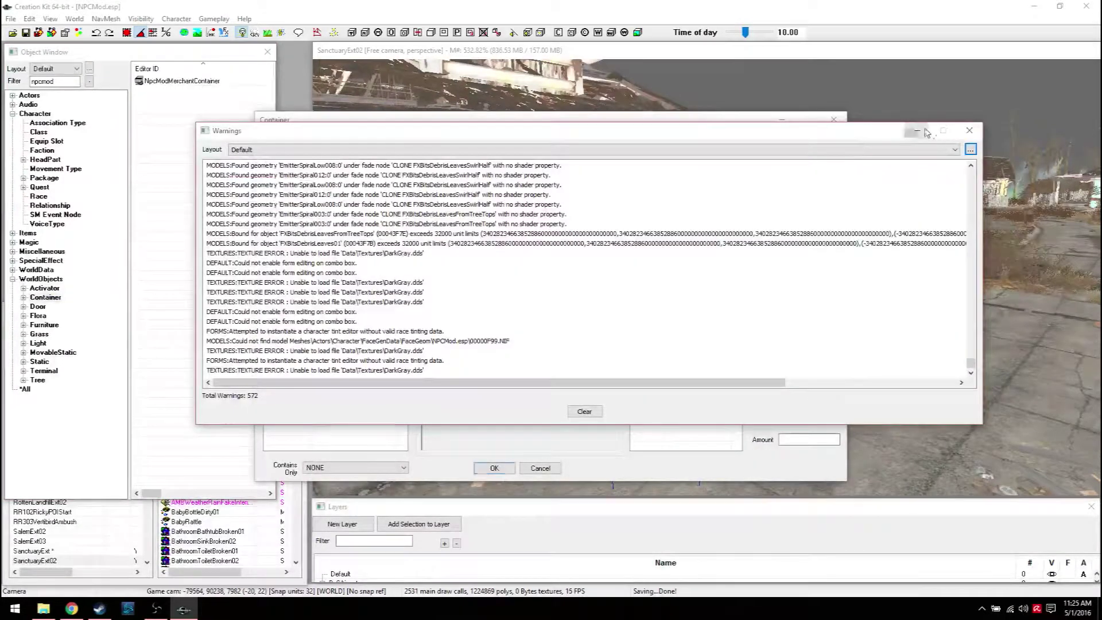
key("Escape")
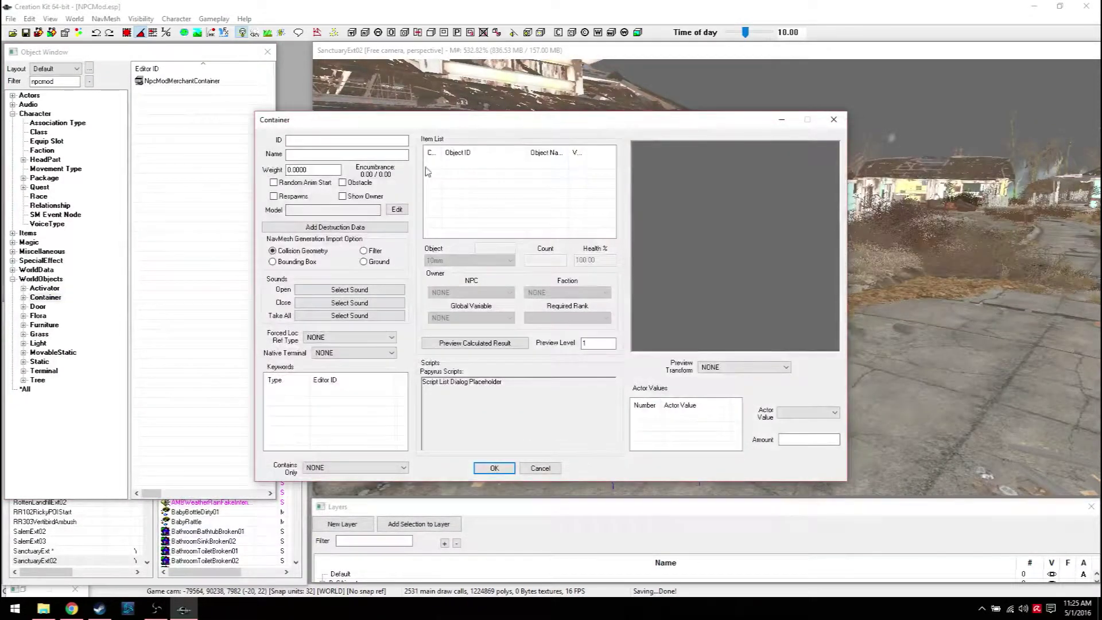
left_click(539, 468)
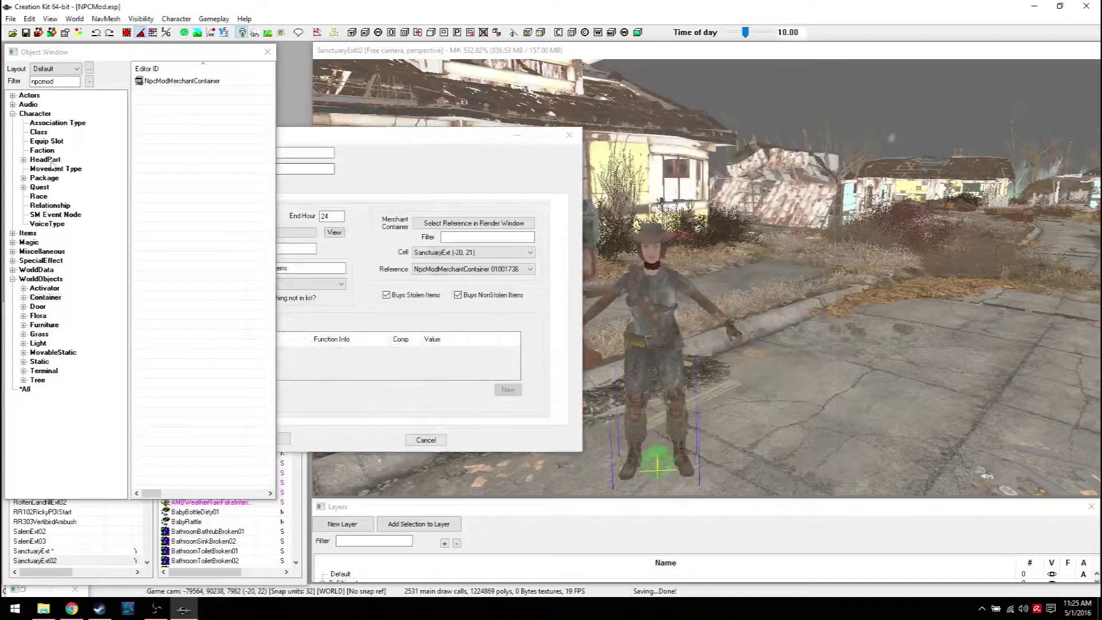
Clear the object filter and find CigaretteMachine01 among all container records.
double_click(55, 81)
key("BackSpace")
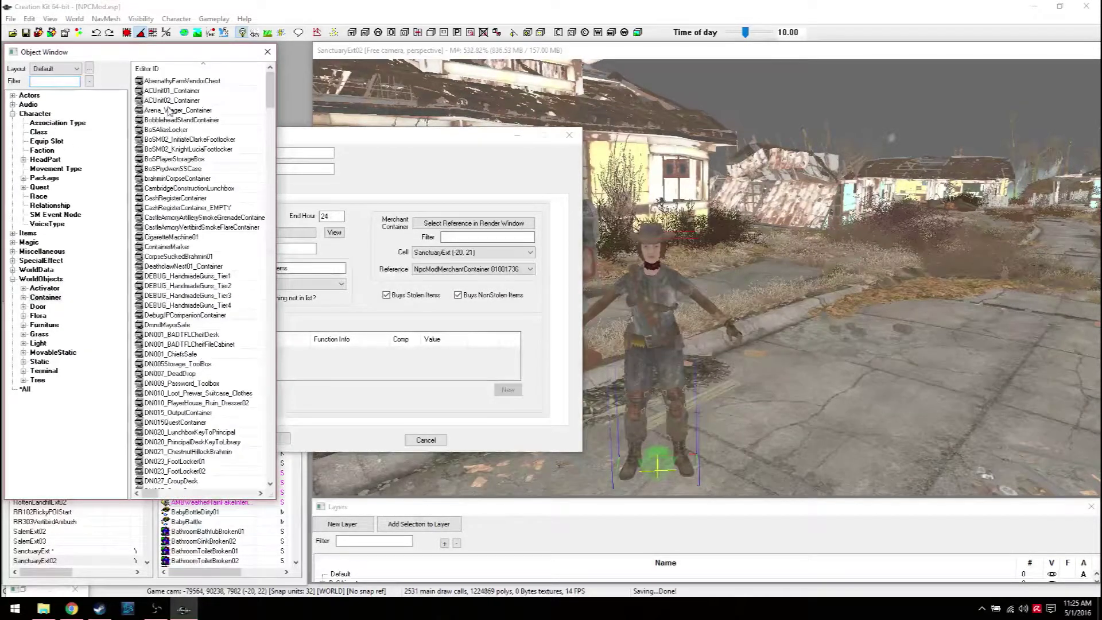
left_click(172, 237)
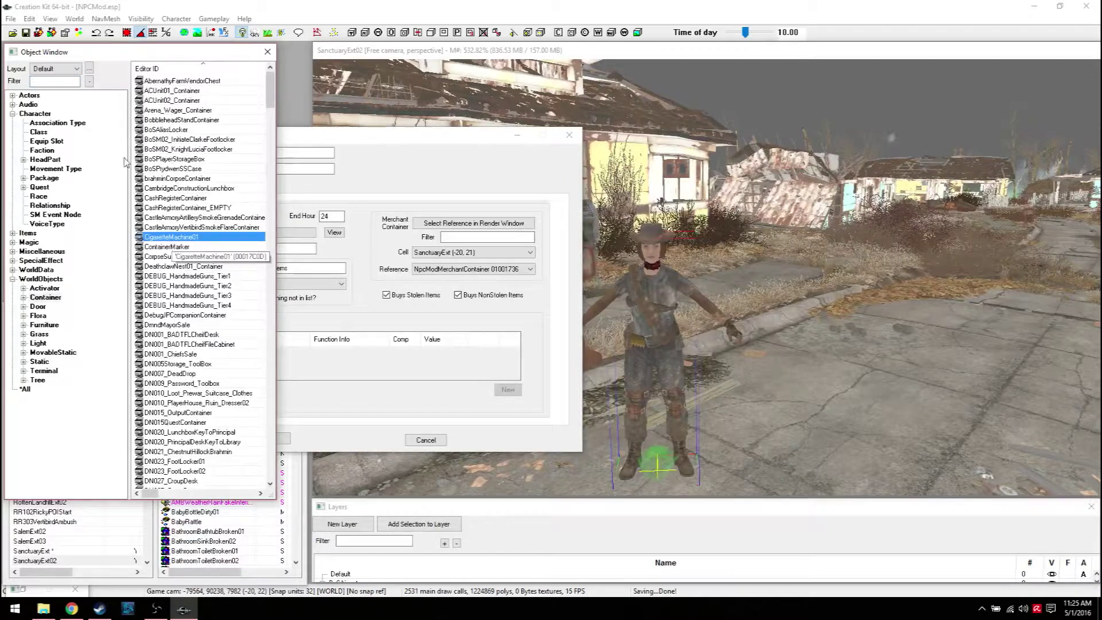
key("Tab")
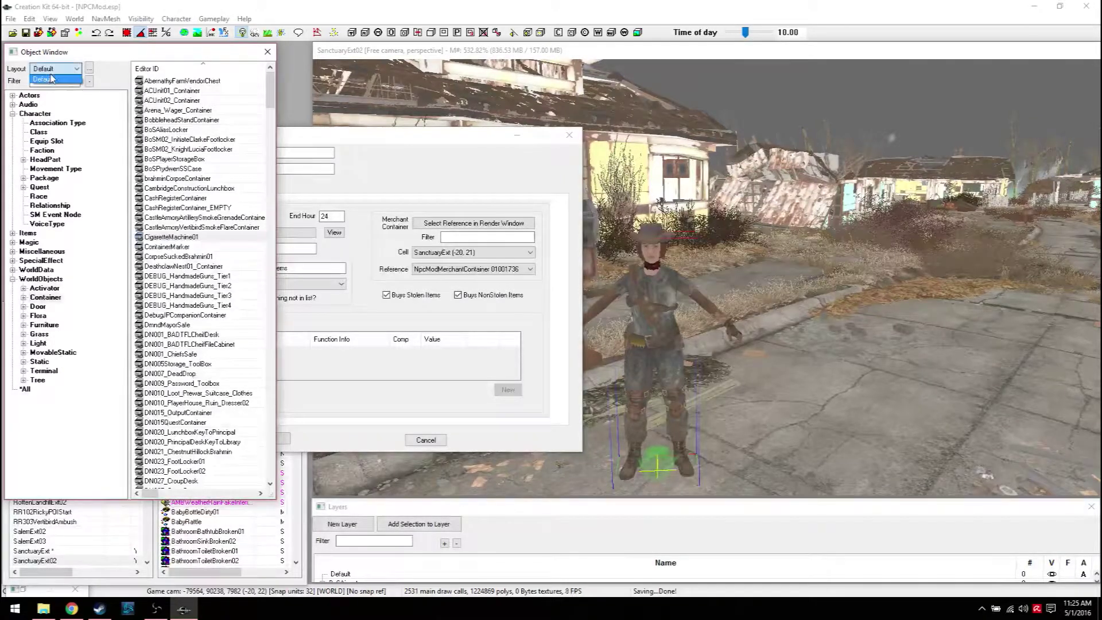
Filter the containers by "npc" and open the NpcModMerchantContainer record, dismissing the warnings list.
left_click(54, 81)
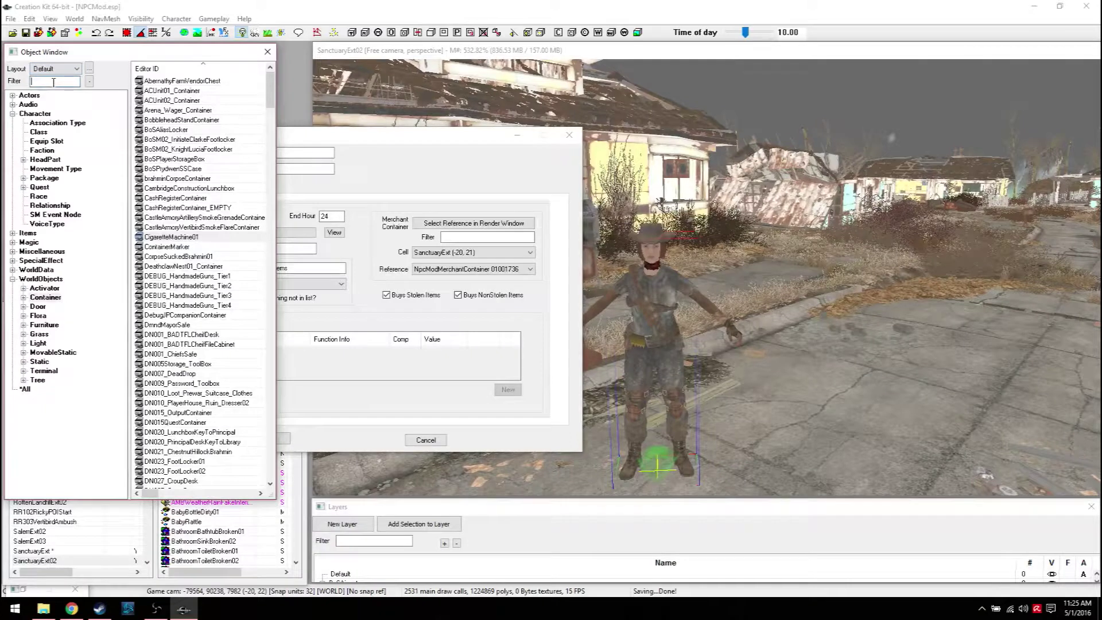
type("npc")
left_click(153, 81)
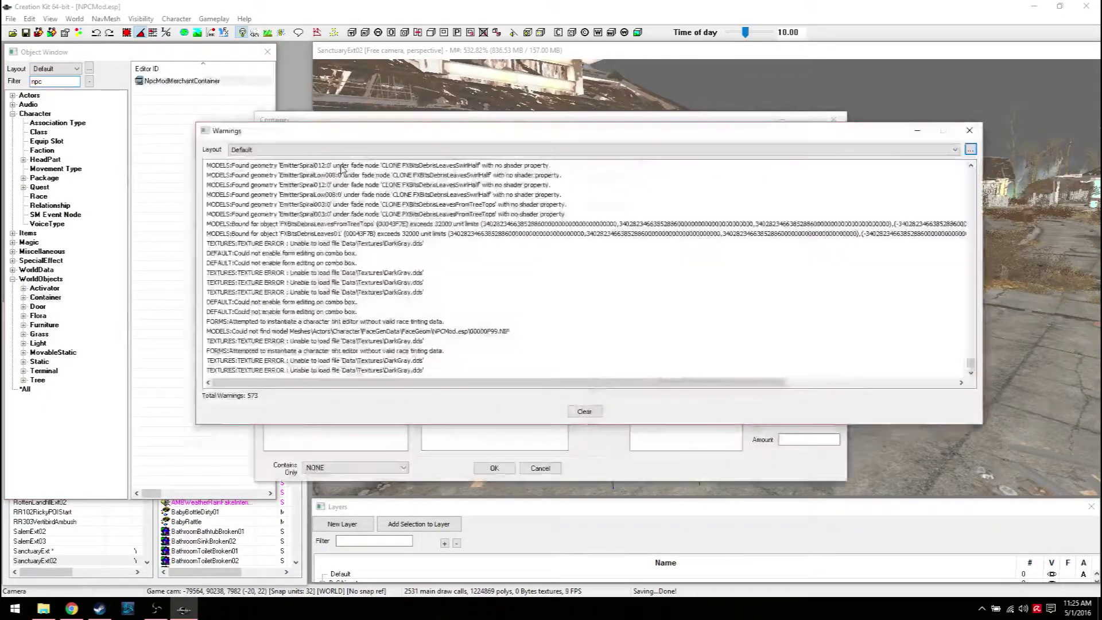
key("Escape")
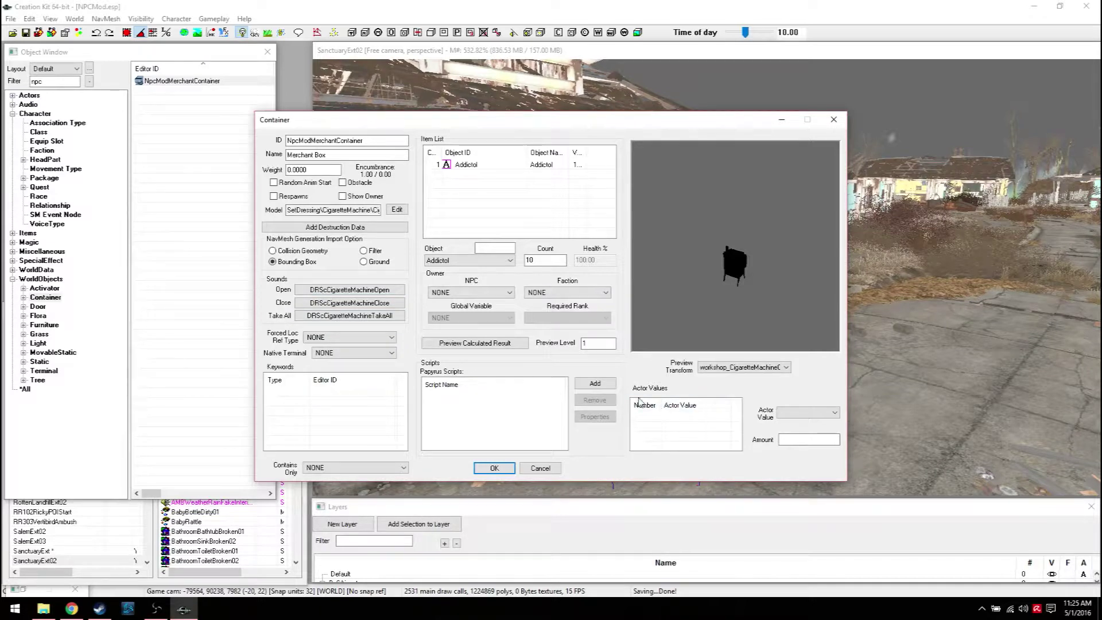
Widen the item list's Count column and add a new entry with 44 as its object.
left_click_drag(442, 152, 463, 152)
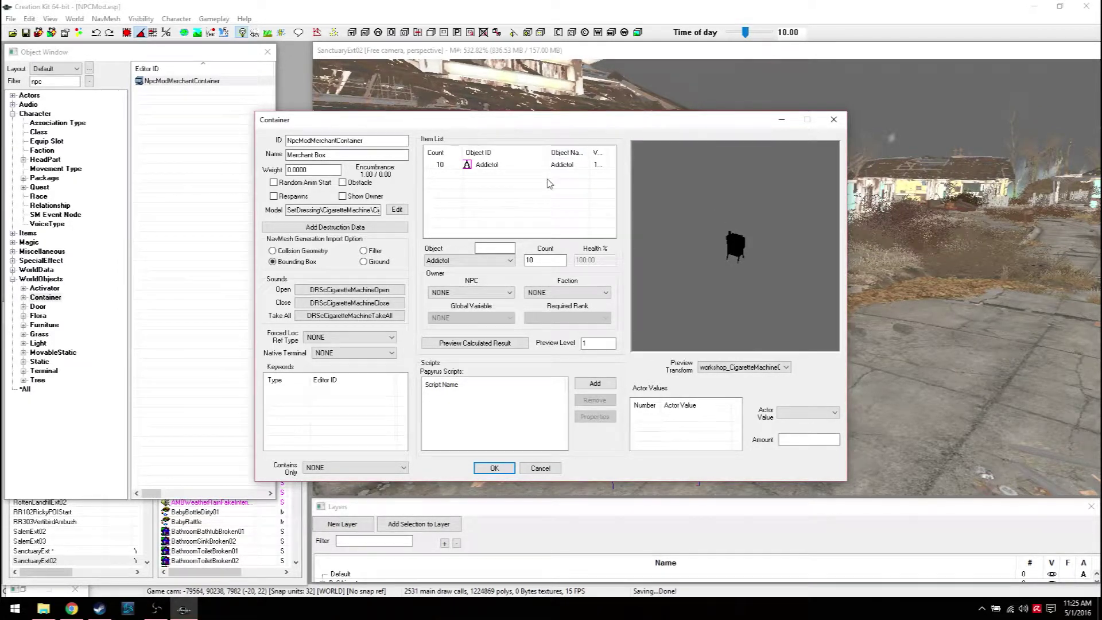
right_click(484, 193)
left_click(502, 205)
left_click(456, 260)
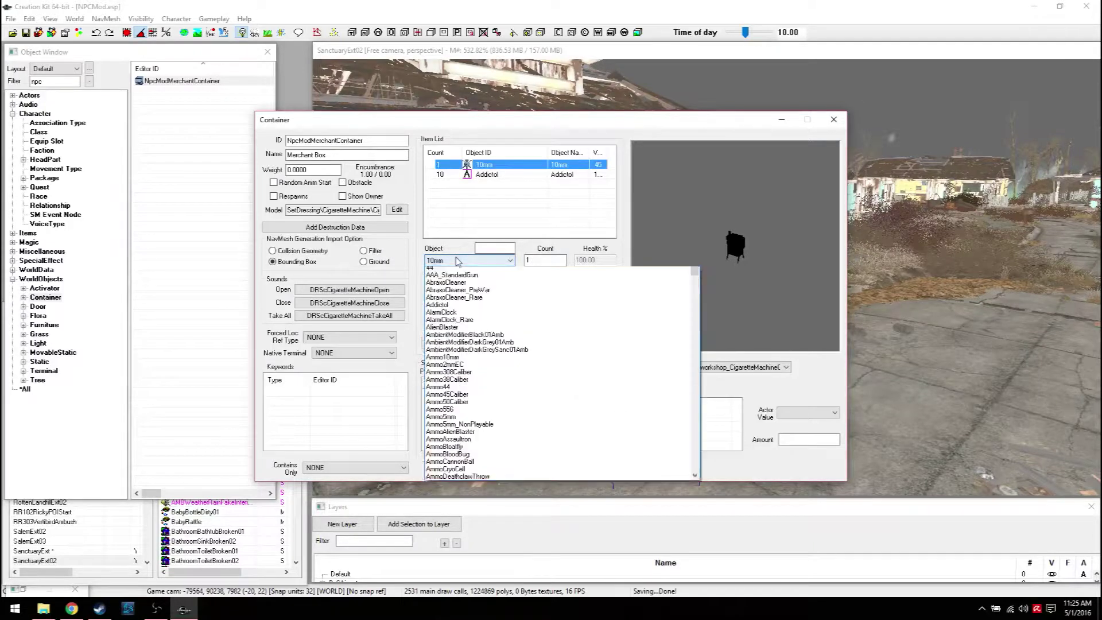
left_click(445, 278)
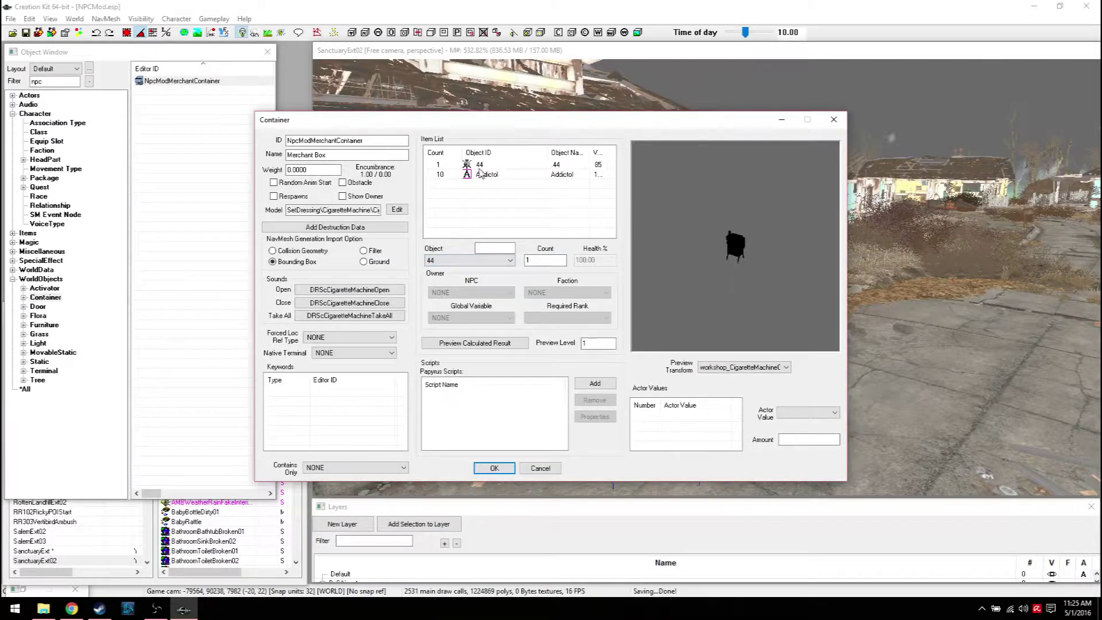
left_click(467, 261)
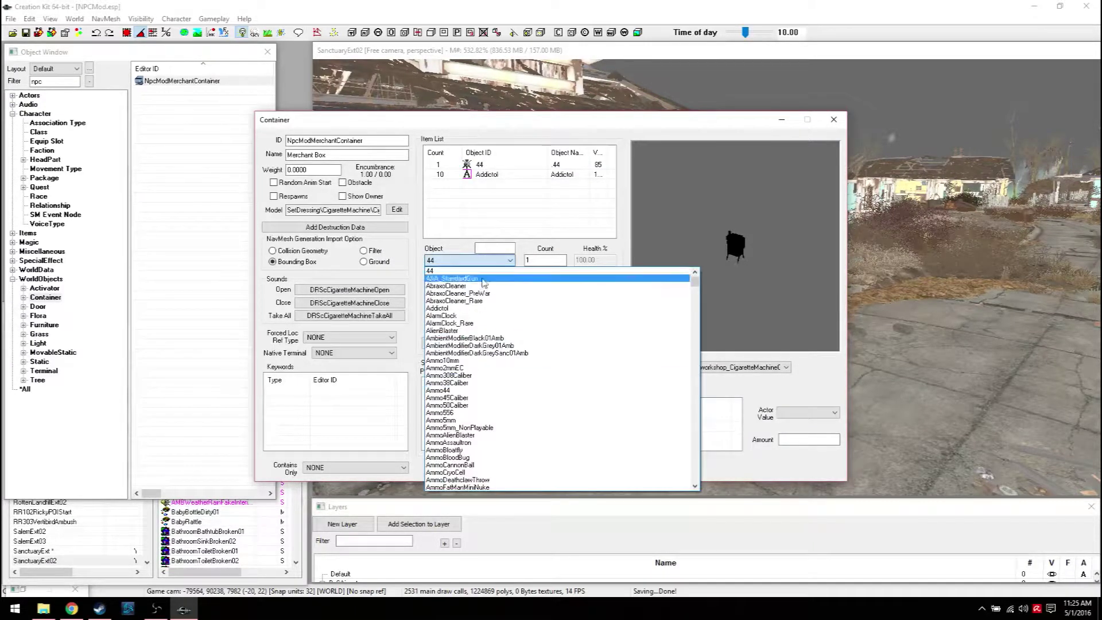
left_click(478, 237)
Add another entry to the item list and try GammaGun and BottlecapMine as its object.
right_click(491, 213)
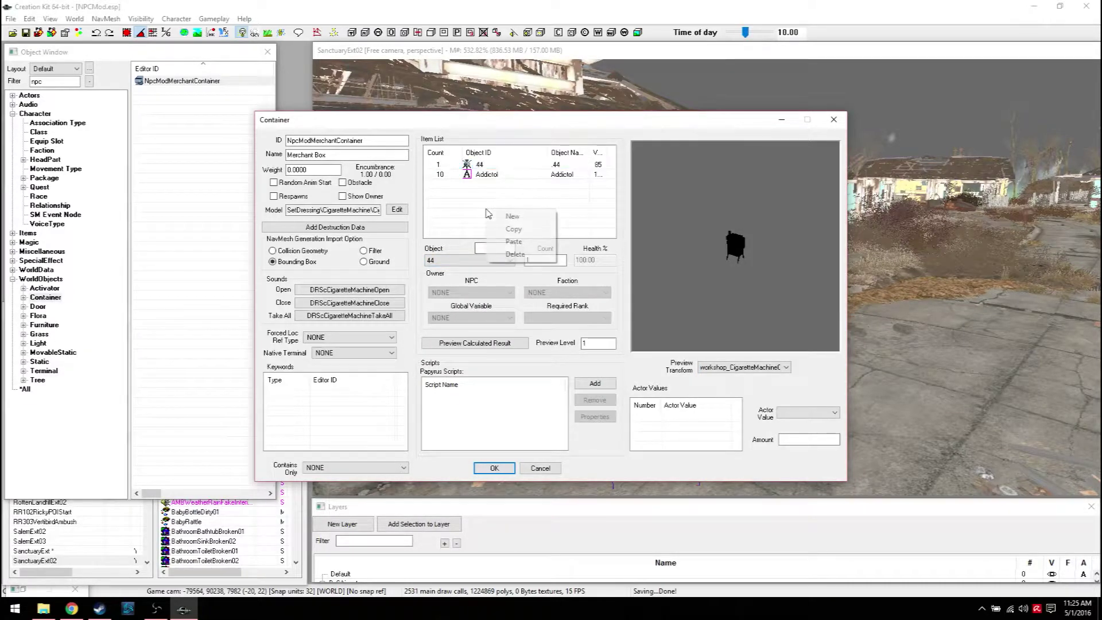
left_click(468, 201)
right_click(503, 220)
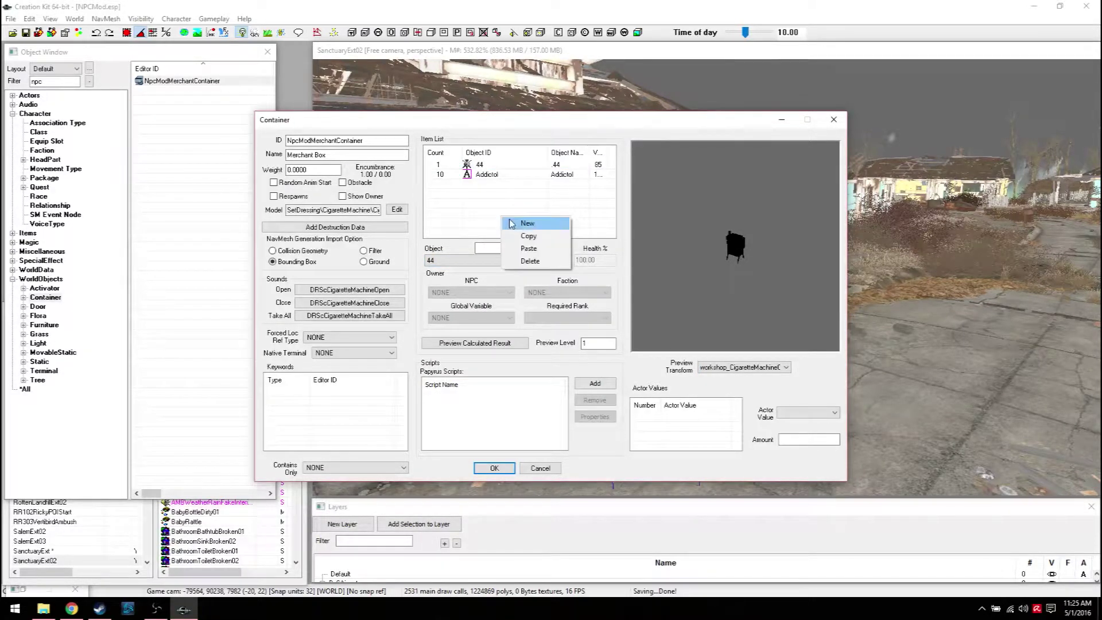
left_click(511, 223)
left_click(462, 261)
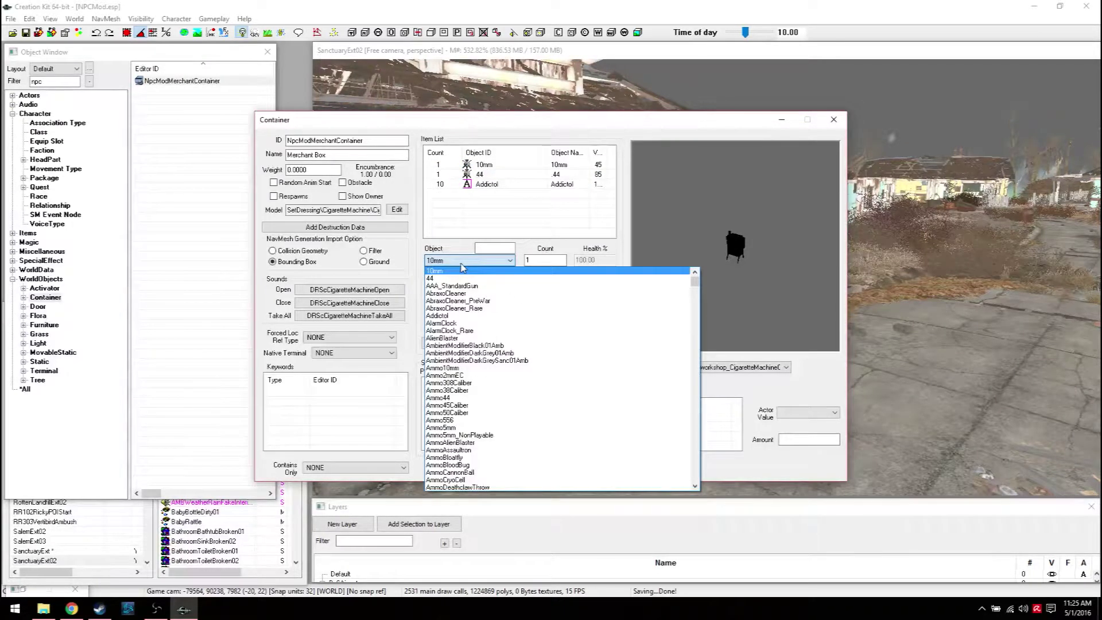
type("goat")
type("gamma")
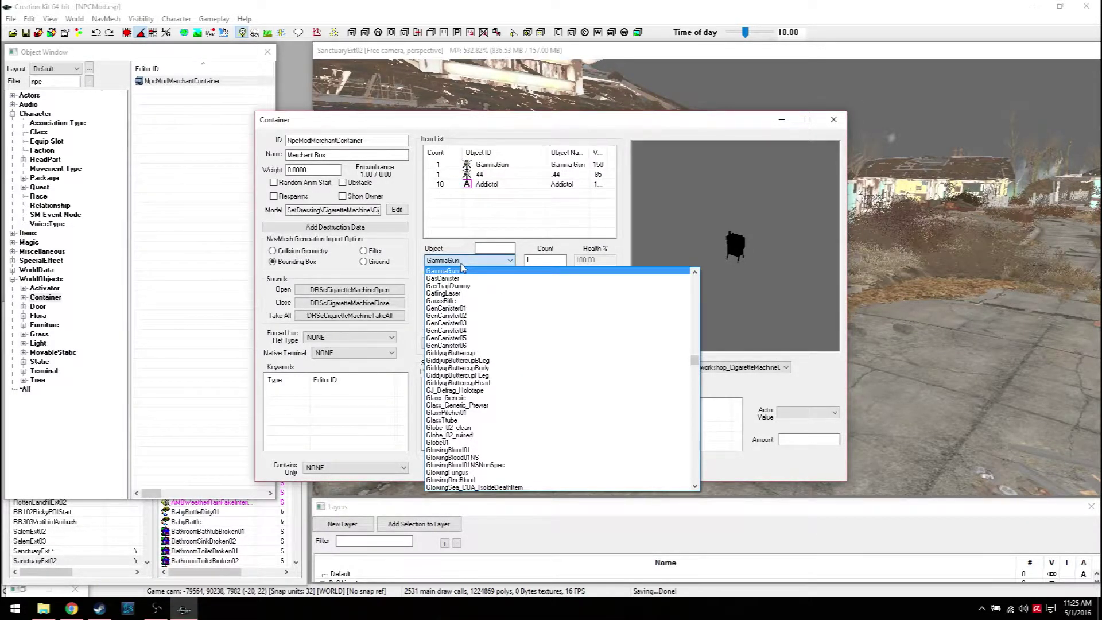
type("bottlecap")
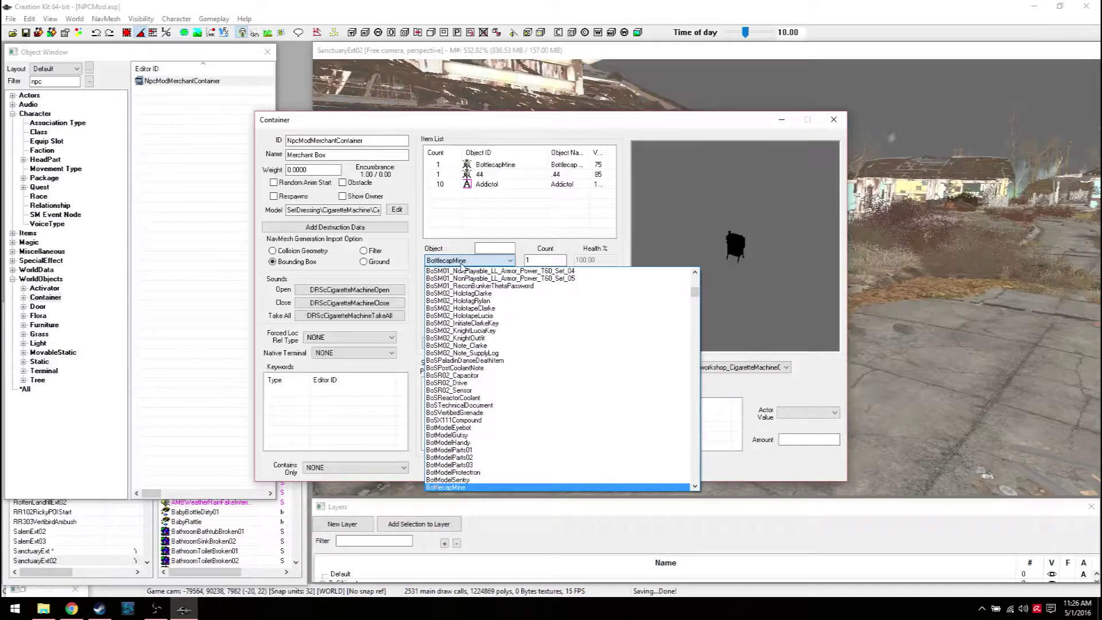
Browse the object choices following BottlecapMine and assign GOATSlide00 to the new entry instead.
scroll(462, 313, "down", 1)
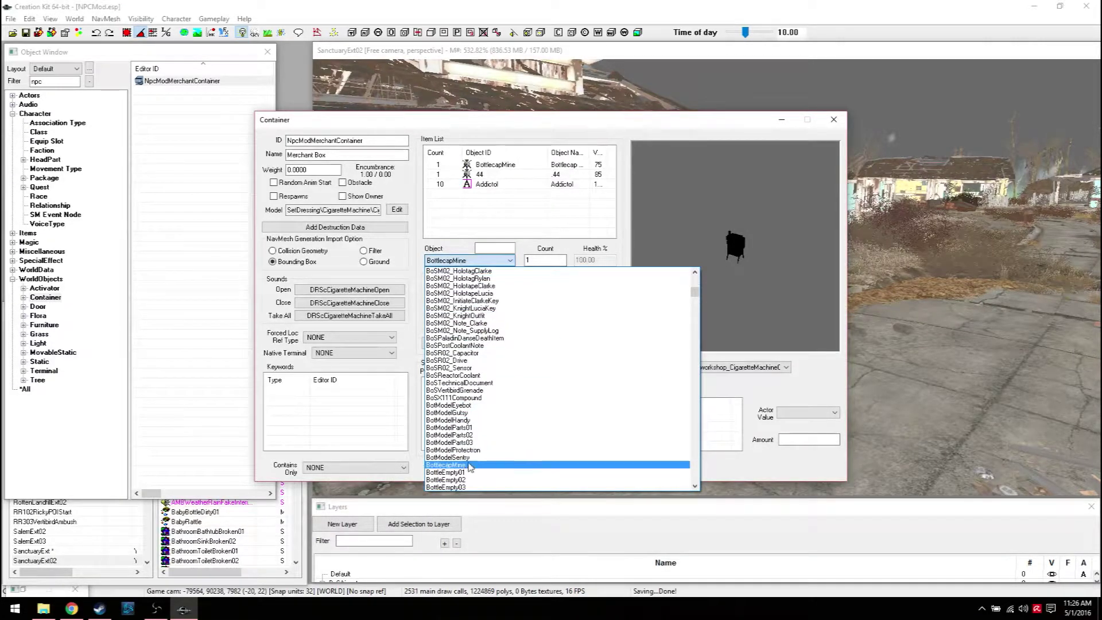
scroll(466, 471, "down", 6)
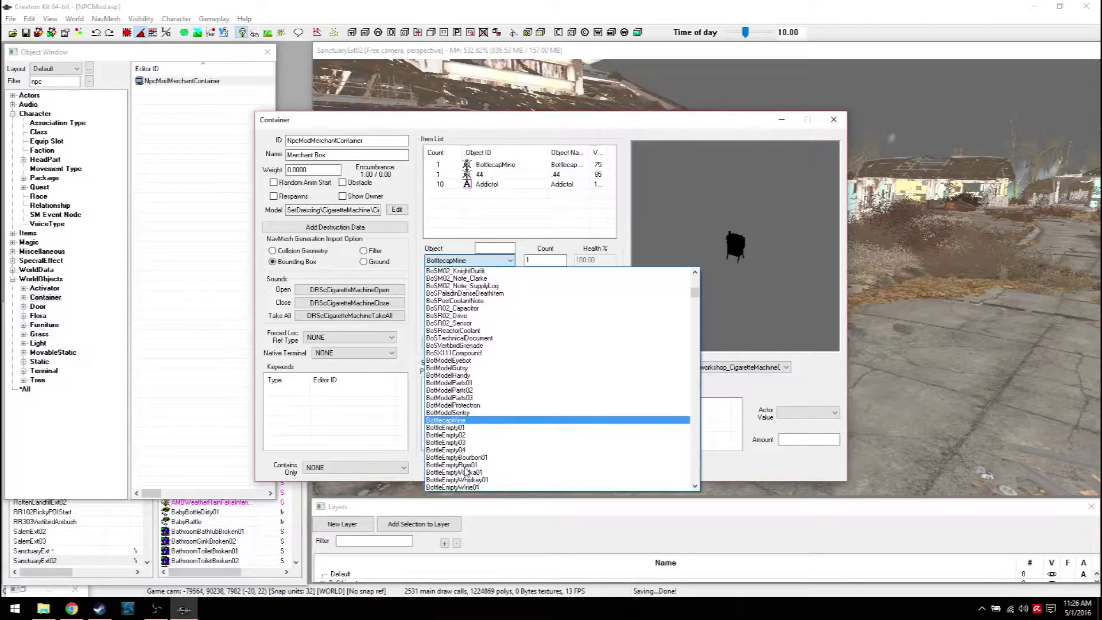
scroll(466, 472, "down", 1)
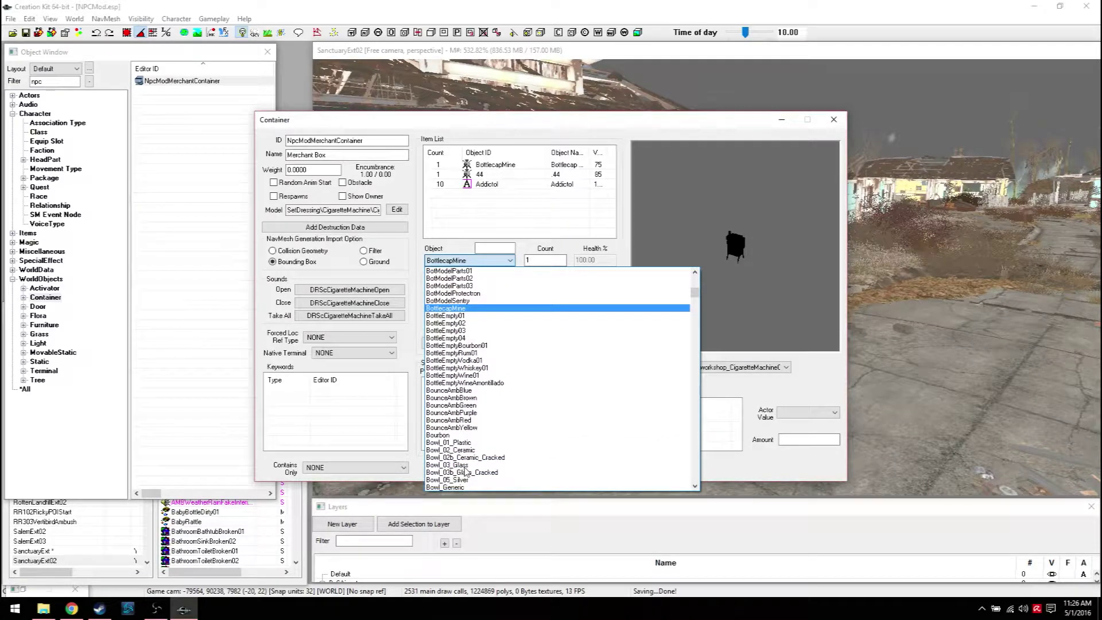
scroll(466, 471, "down", 7)
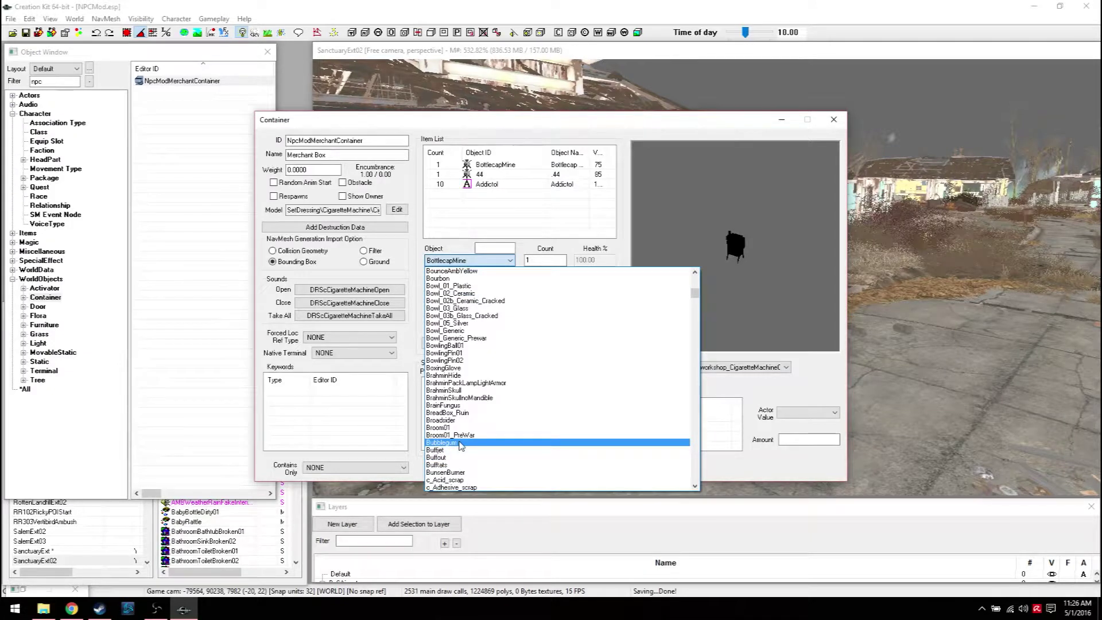
left_click(476, 261)
left_click(476, 261)
type("goat")
scroll(475, 265, "down", 8)
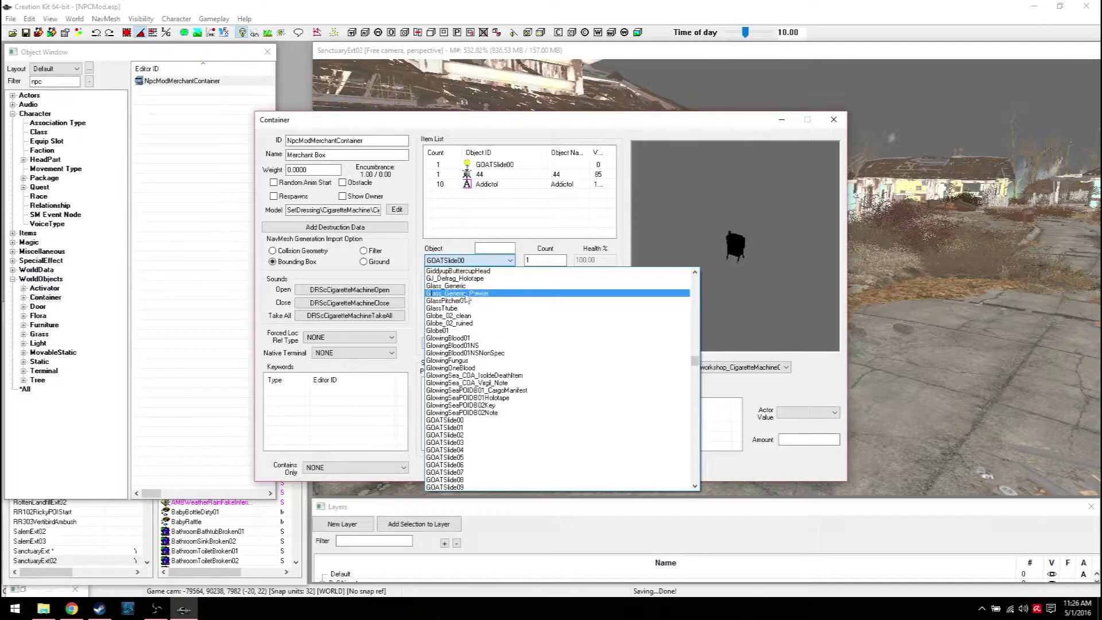
key("Return")
Filter all object records by "bottle" and look through them for the bottlecap currency item.
left_click(69, 81)
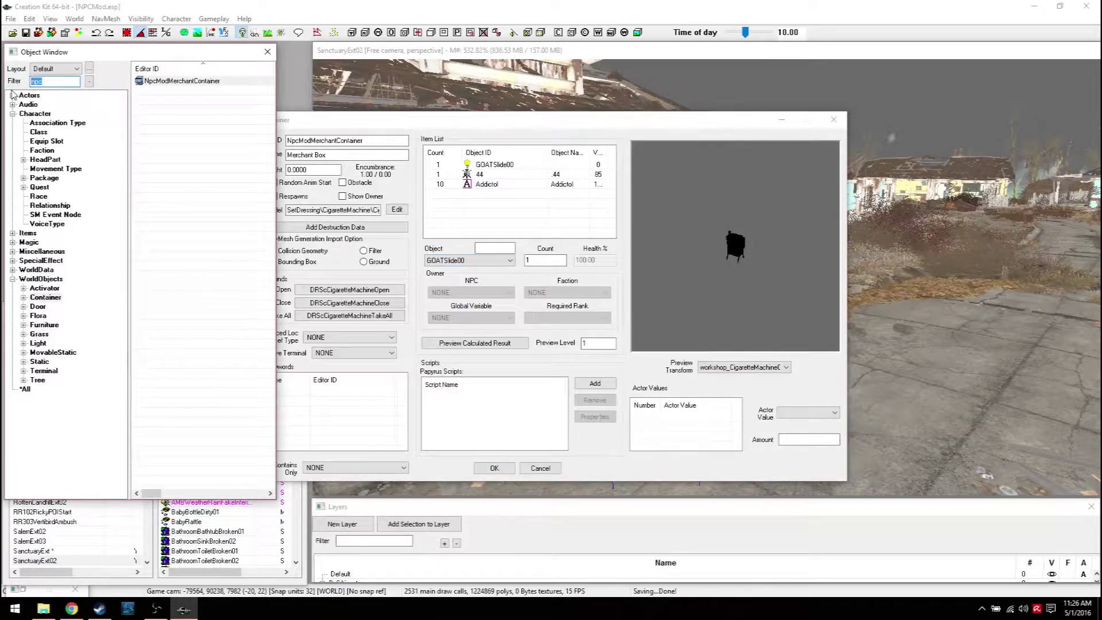
left_click(25, 389)
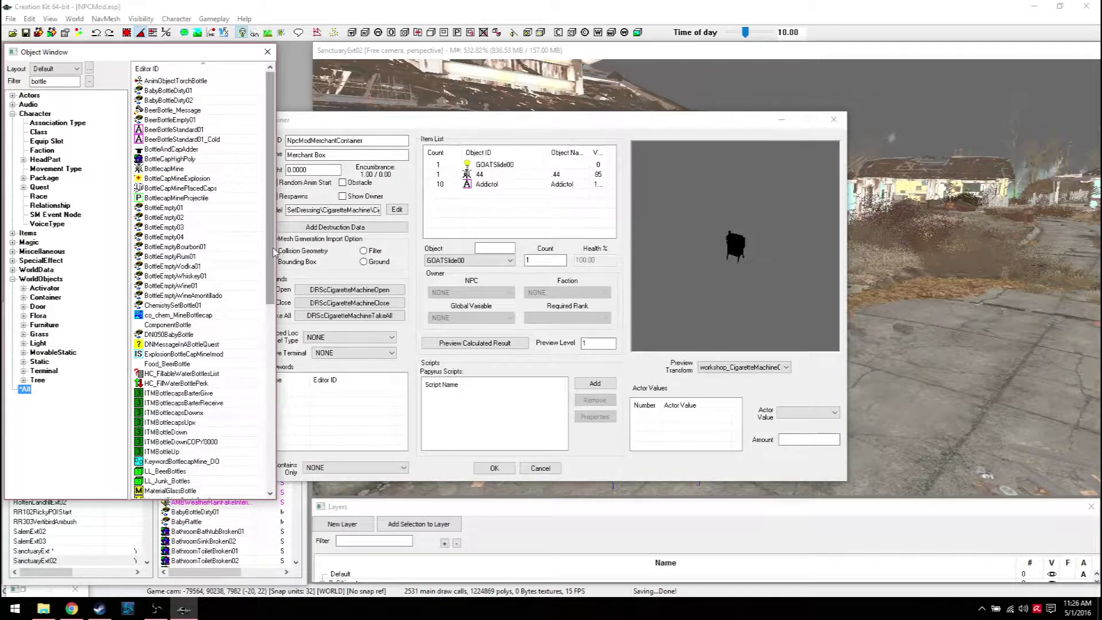
left_click_drag(275, 252, 258, 462)
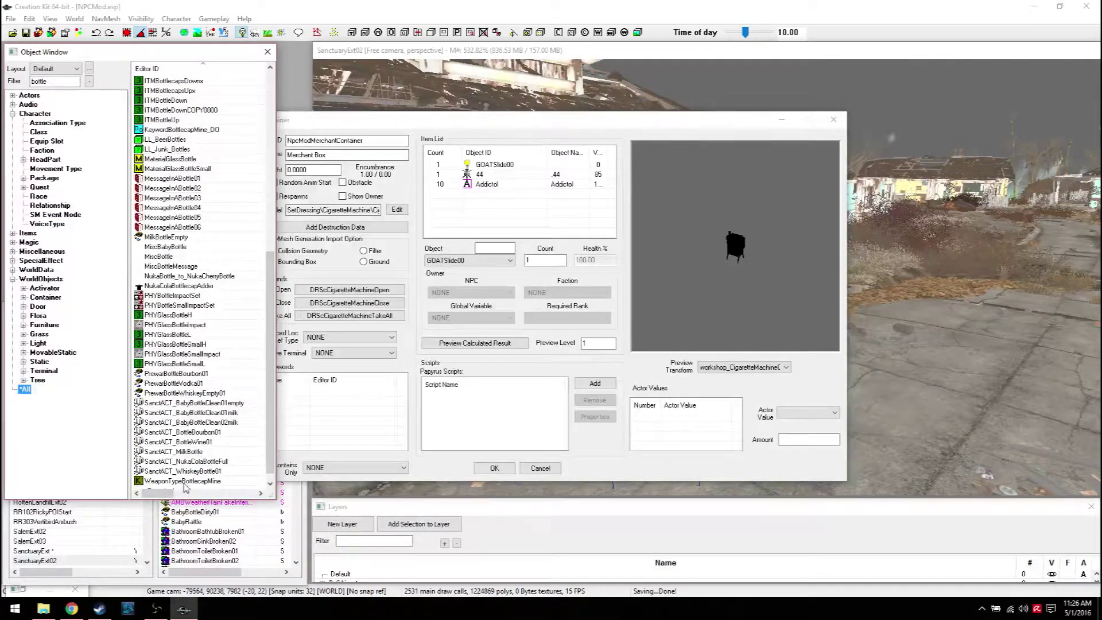
scroll(180, 390, "down", 1)
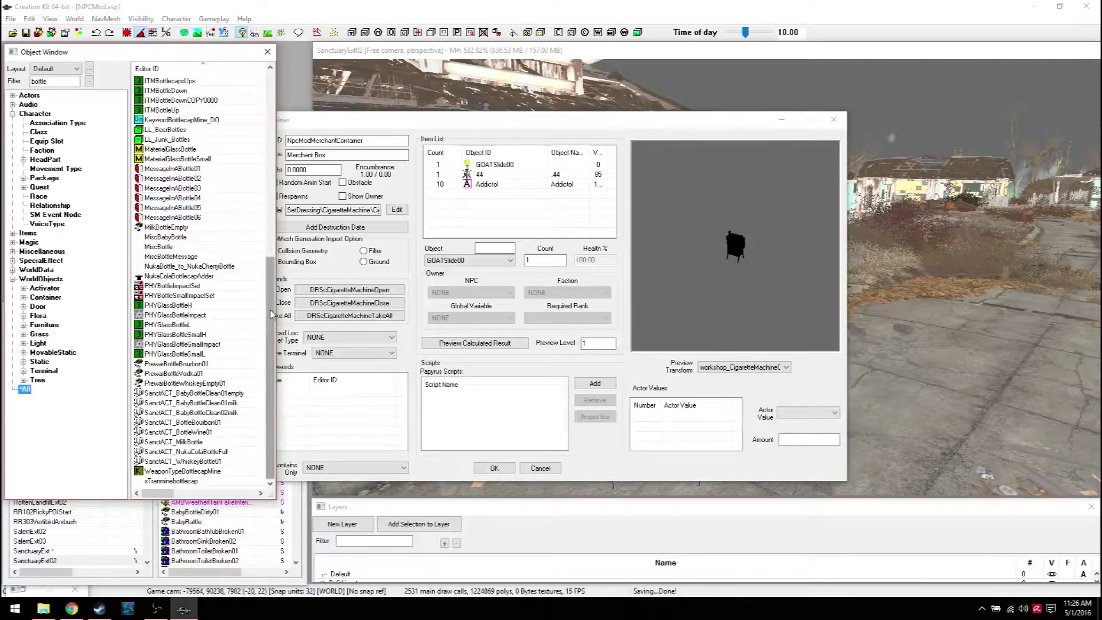
scroll(267, 465, "up", 12)
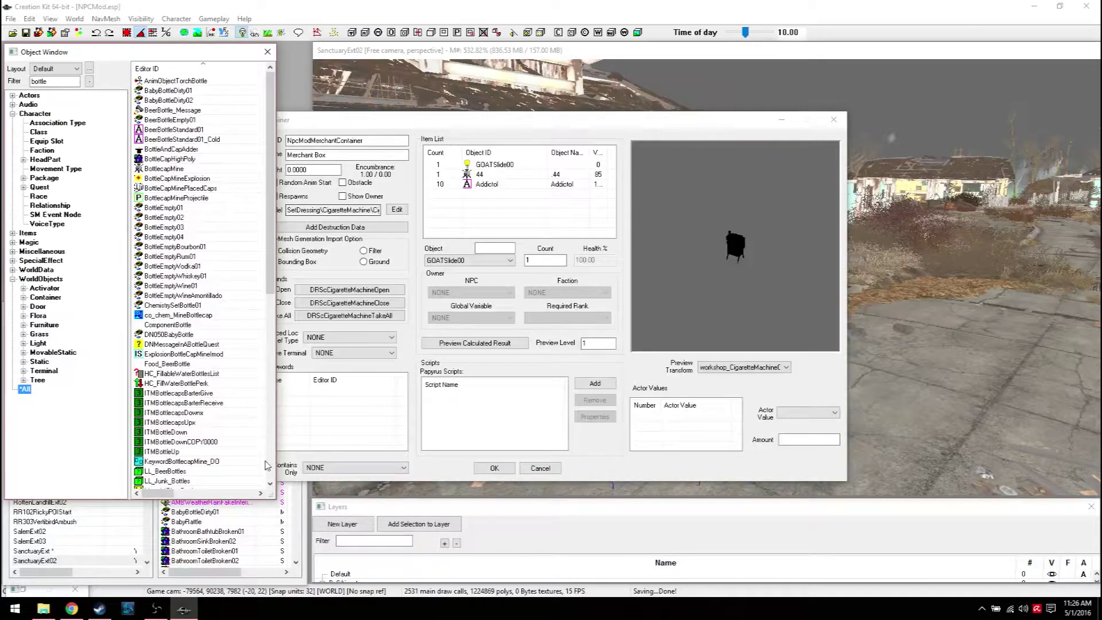
left_click(156, 608)
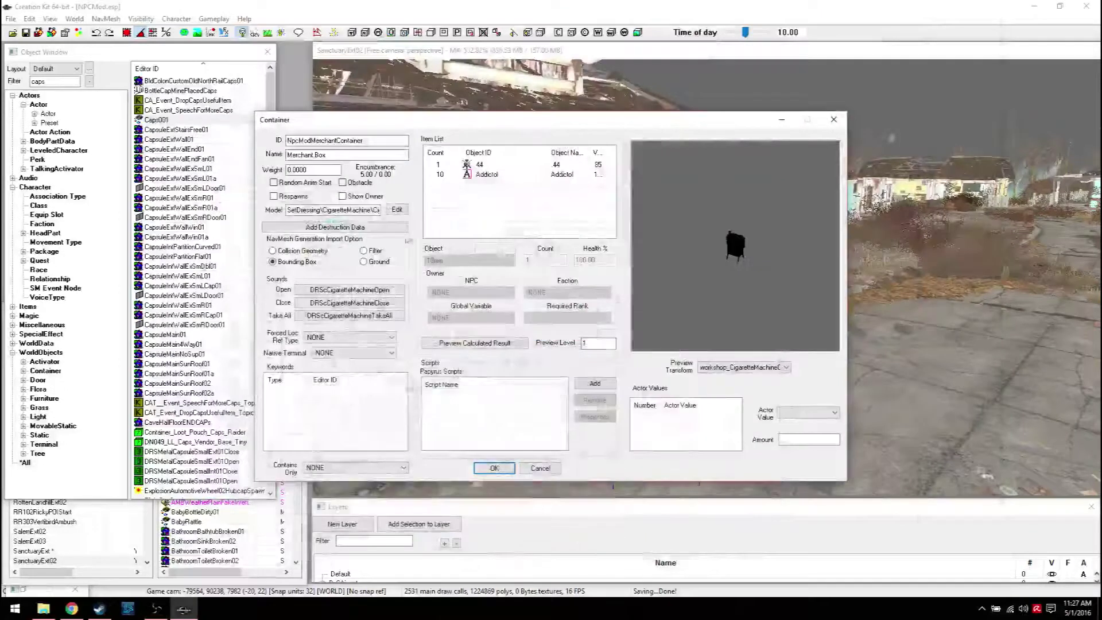
Add a new entry to the merchant container's item list with Caps001 as its object.
right_click(482, 196)
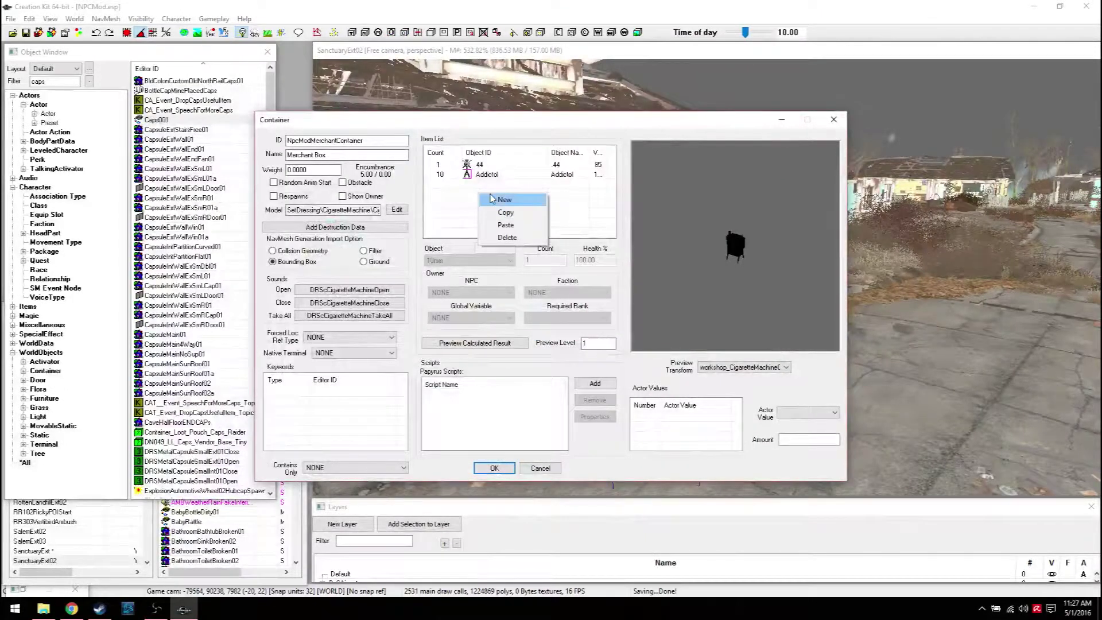
left_click(487, 201)
left_click(470, 260)
type("caps")
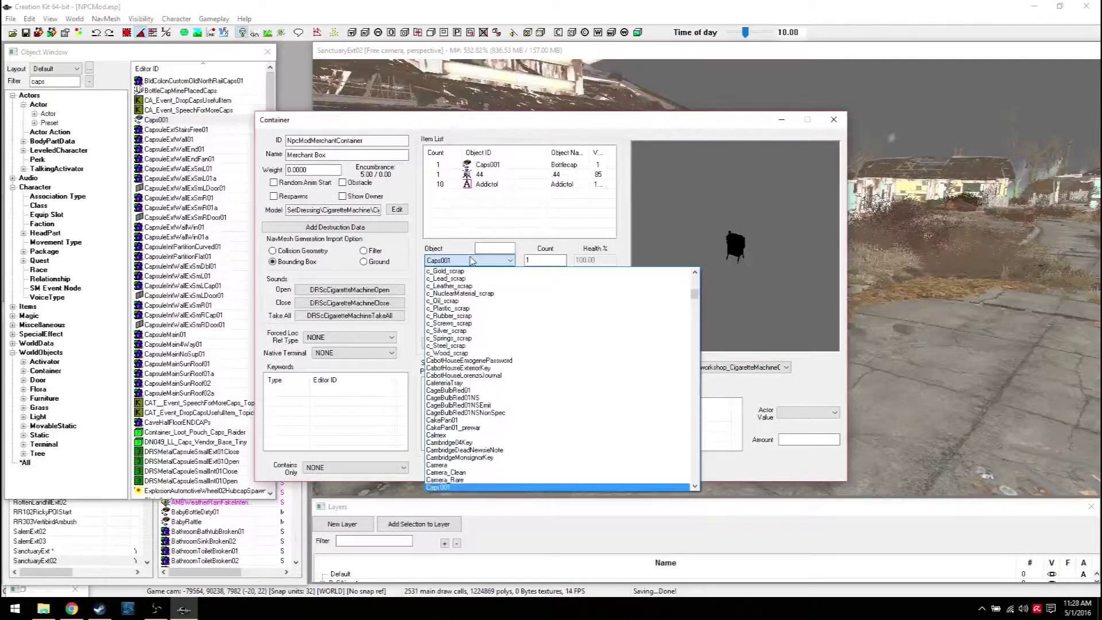
left_click(454, 486)
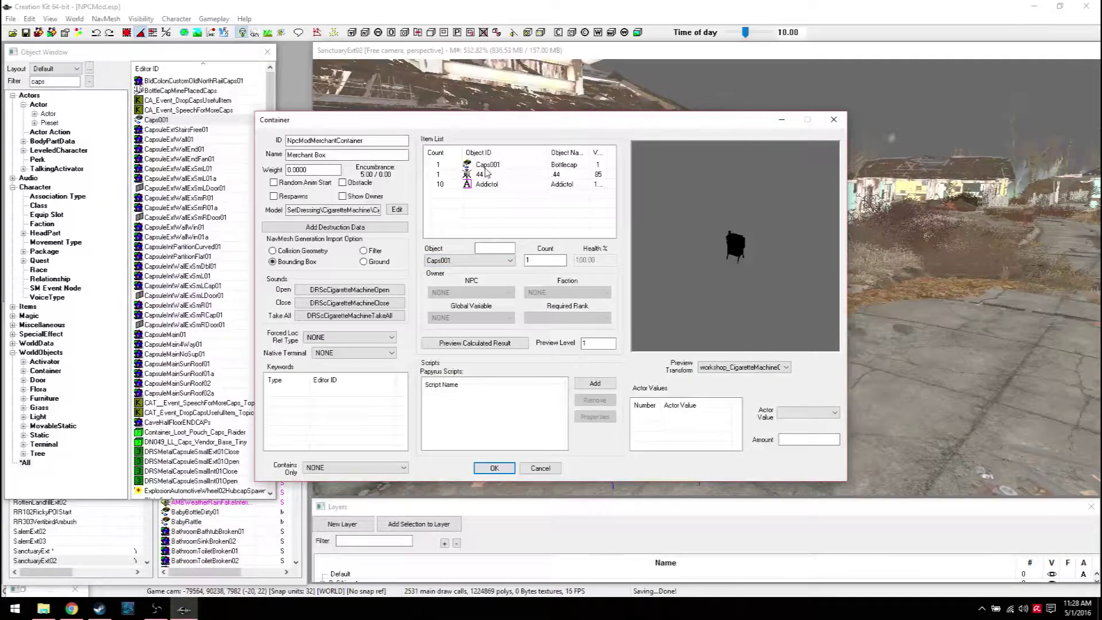
Set the count of the Caps001 entry to 900.
left_click(456, 205)
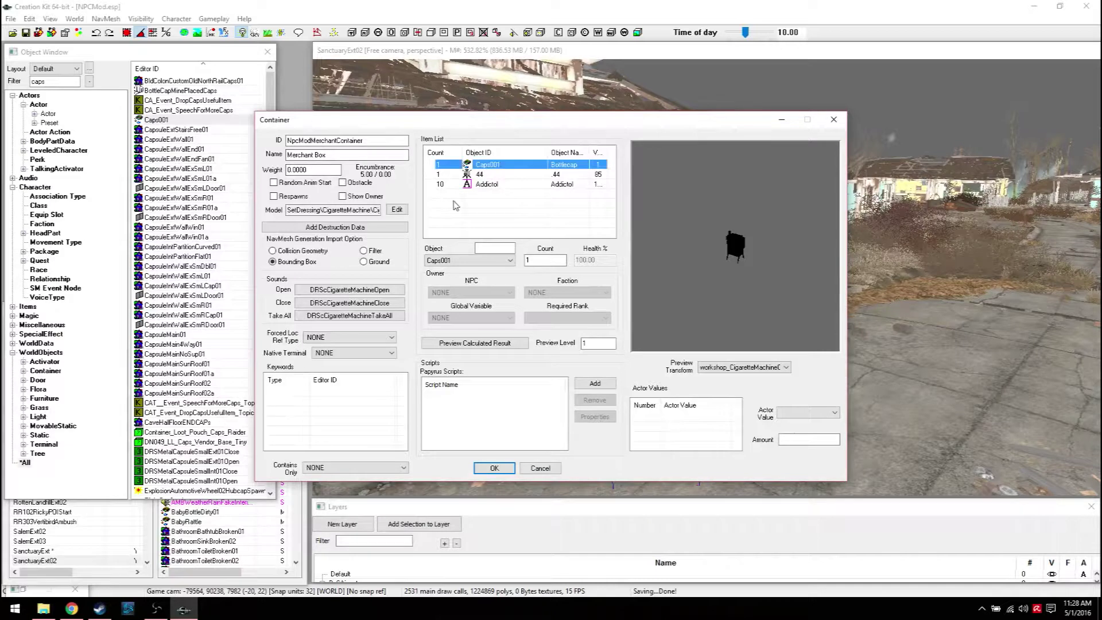
double_click(538, 261)
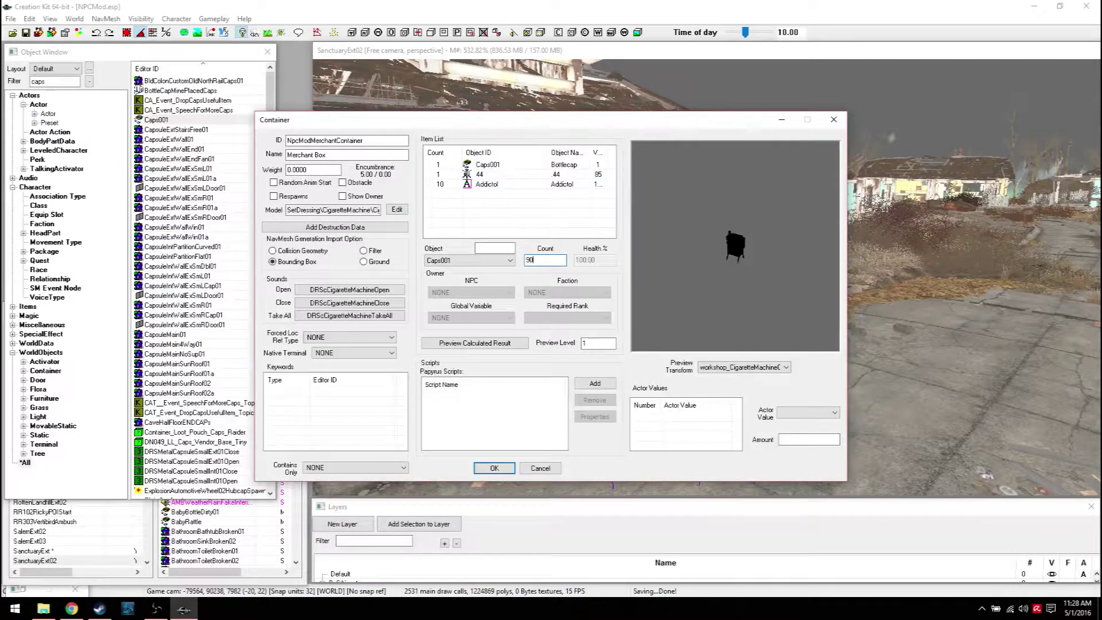
left_click(493, 214)
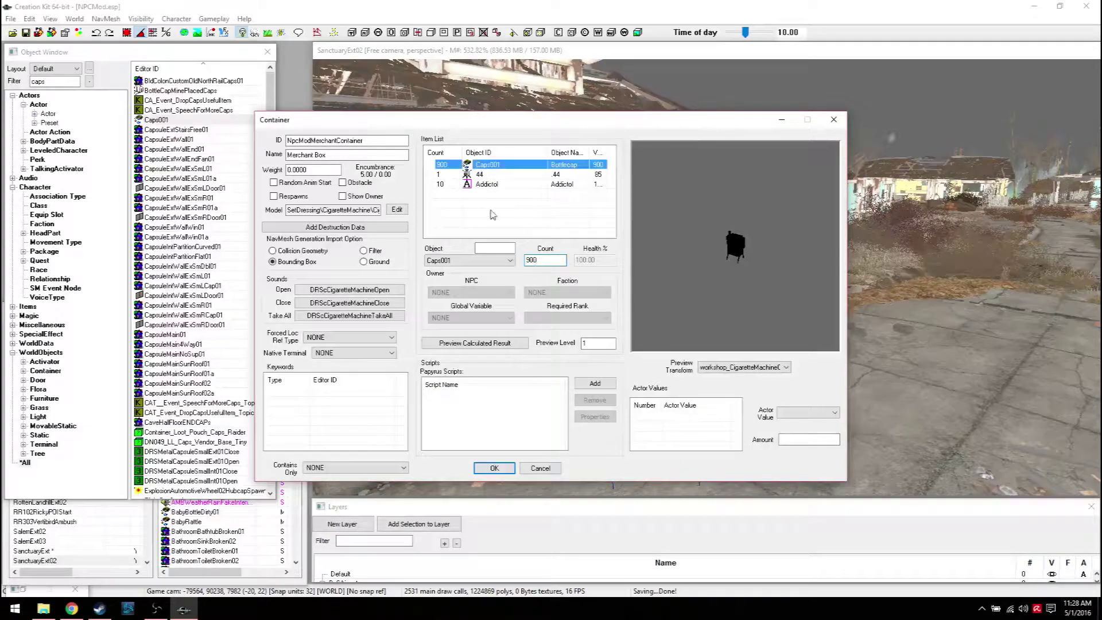
right_click(469, 214)
left_click(488, 218)
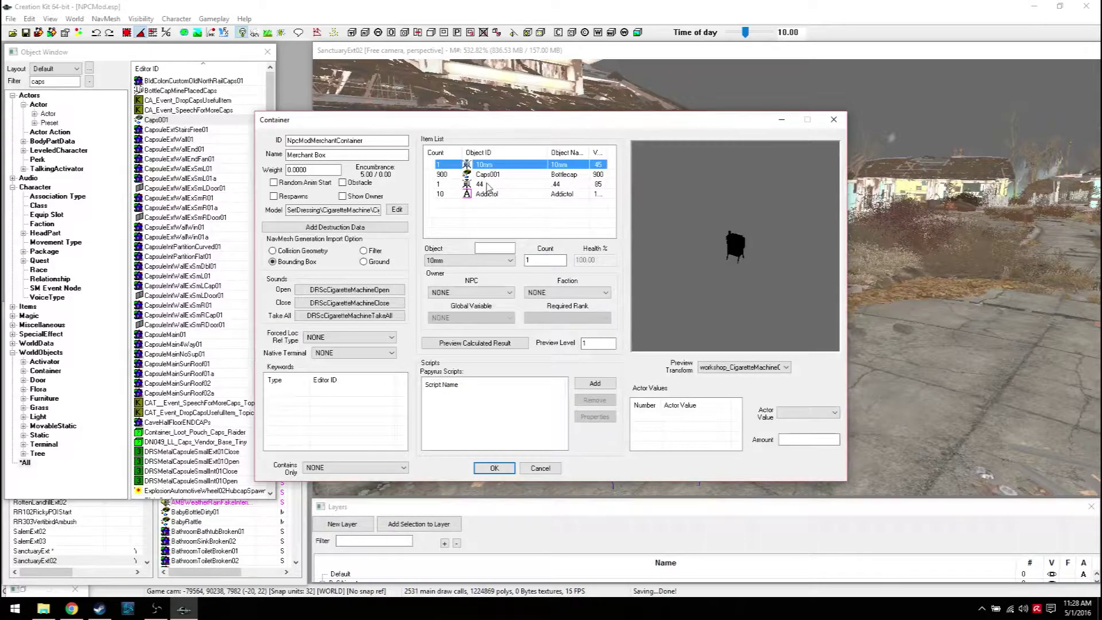
key("Delete")
Examine the object choices around Caps001 and find the LL_Caps leveled lists among the records filtered by "caps".
left_click(487, 165)
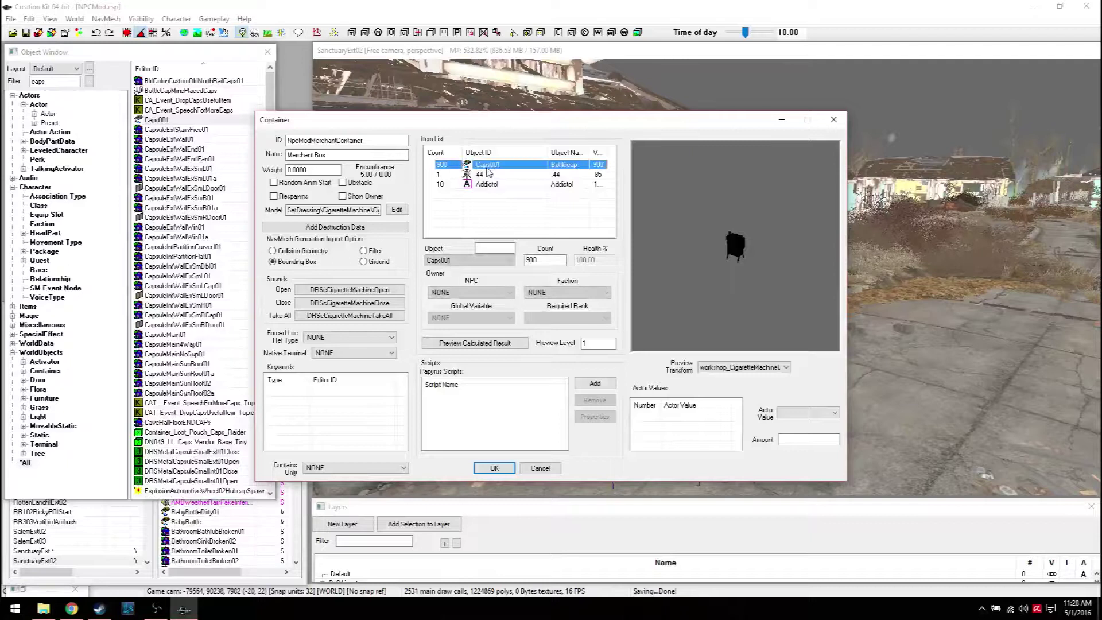
left_click(474, 261)
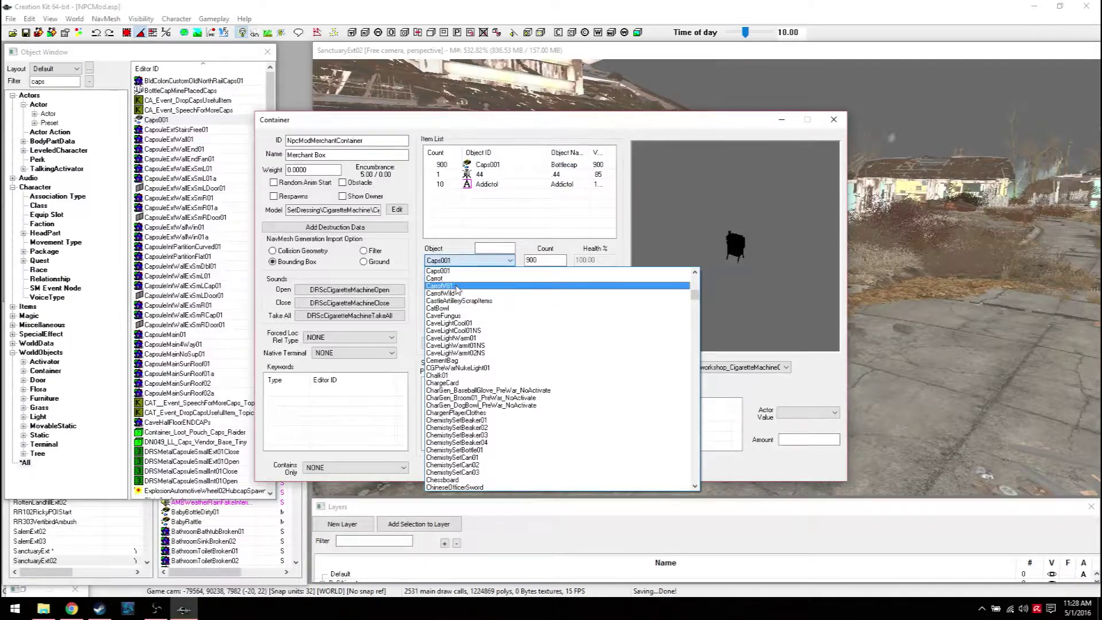
scroll(457, 290, "up", 1)
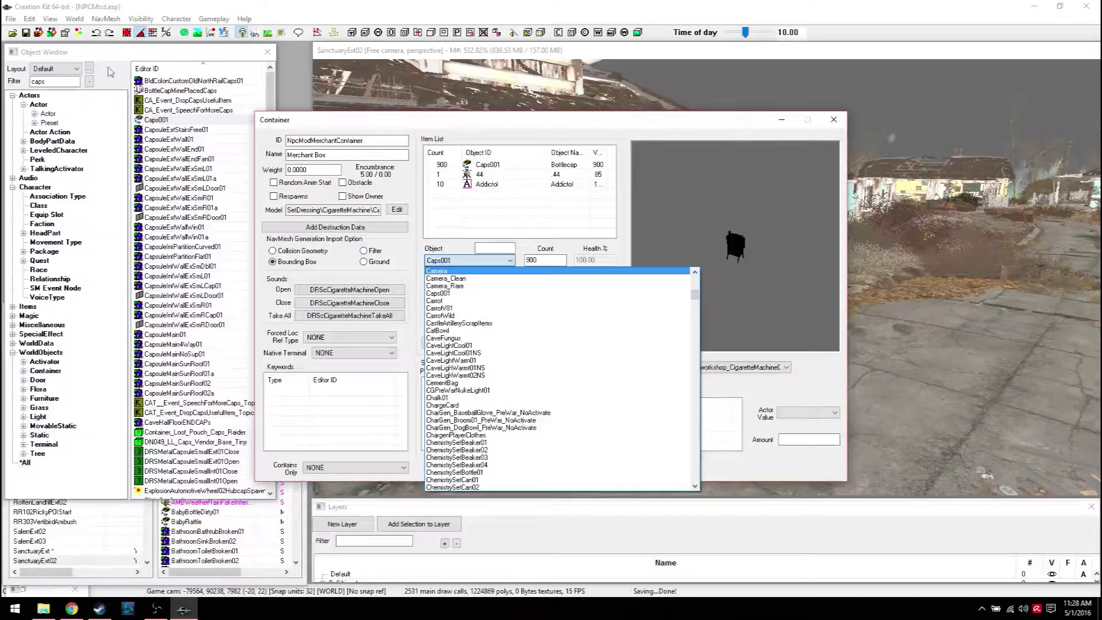
left_click(128, 56)
left_click(171, 188)
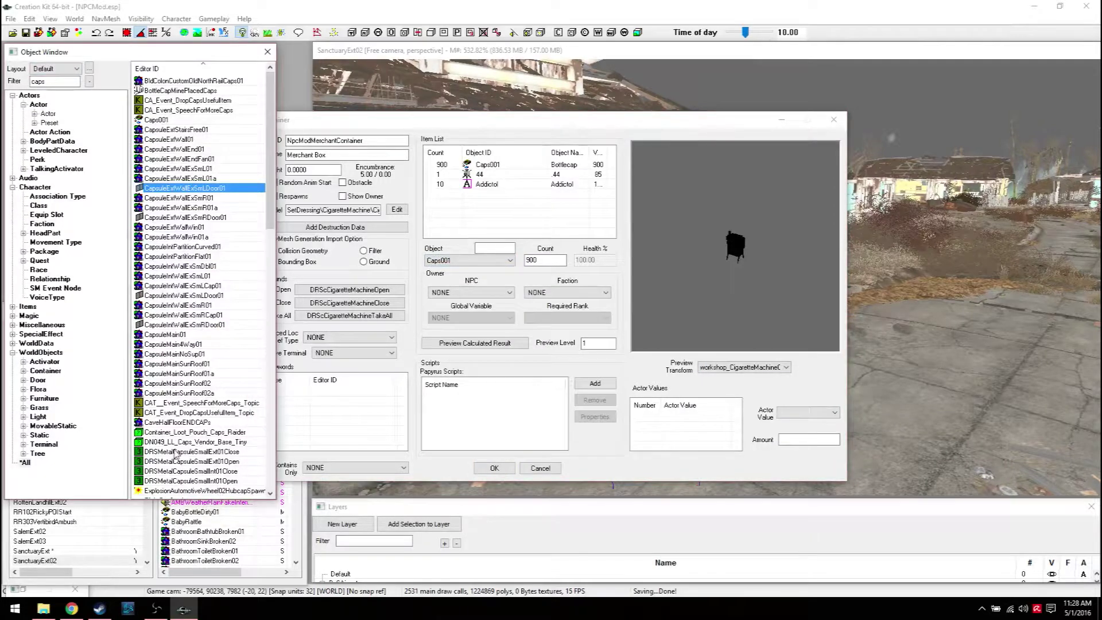
scroll(176, 453, "down", 4)
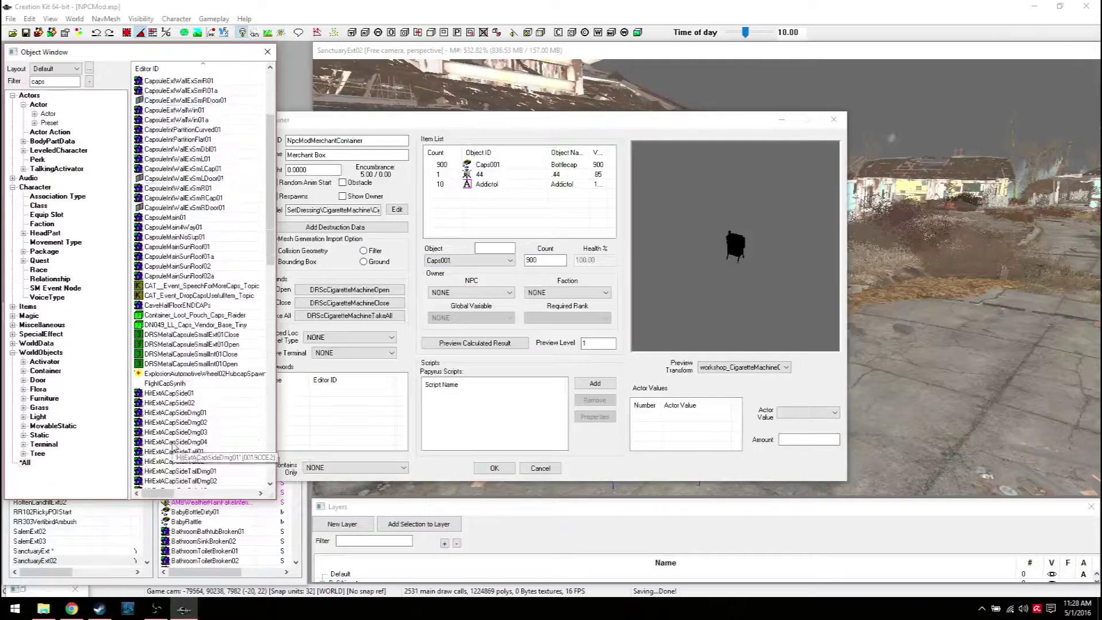
scroll(173, 446, "down", 8)
scroll(173, 447, "down", 2)
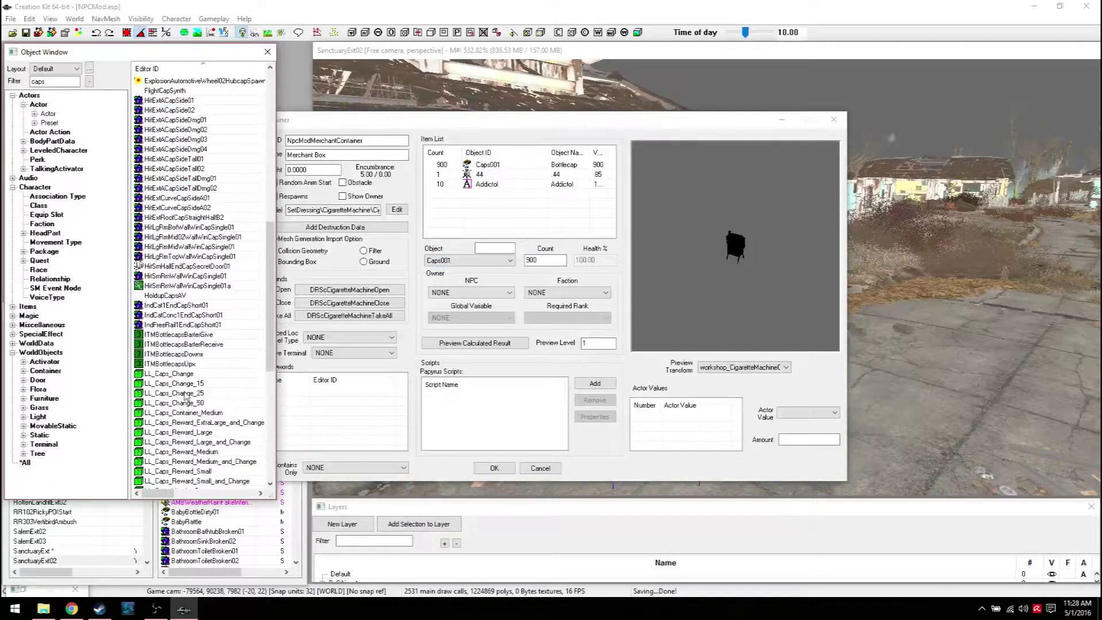
left_click(160, 404)
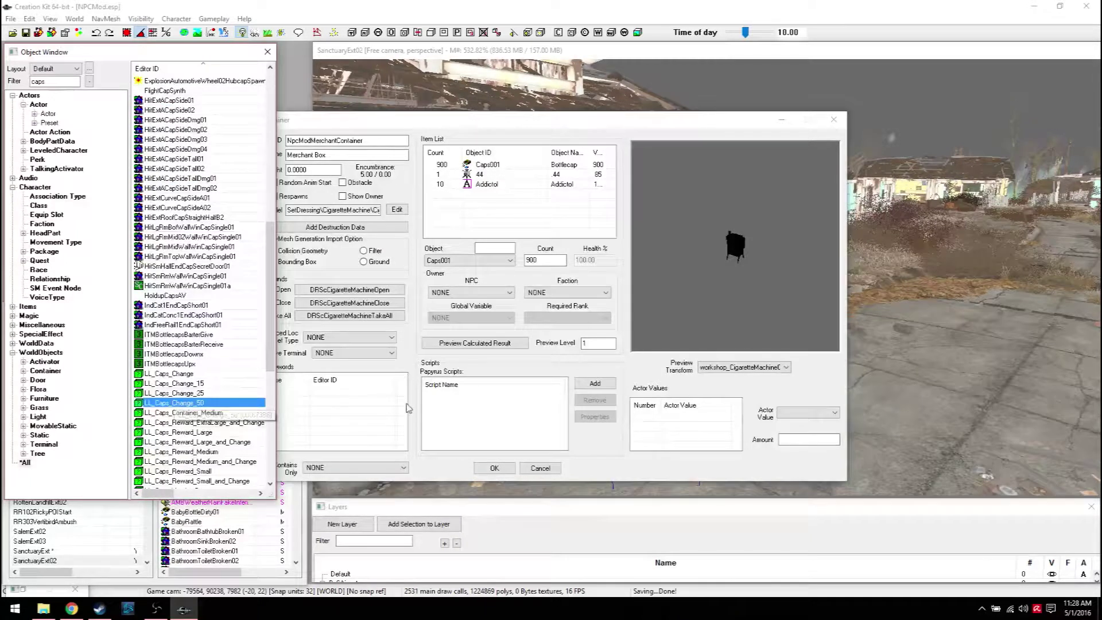
Add a new entry to the merchant container's item list with the leveled list LL_Caps_Change_50 as its object.
right_click(481, 212)
left_click(496, 215)
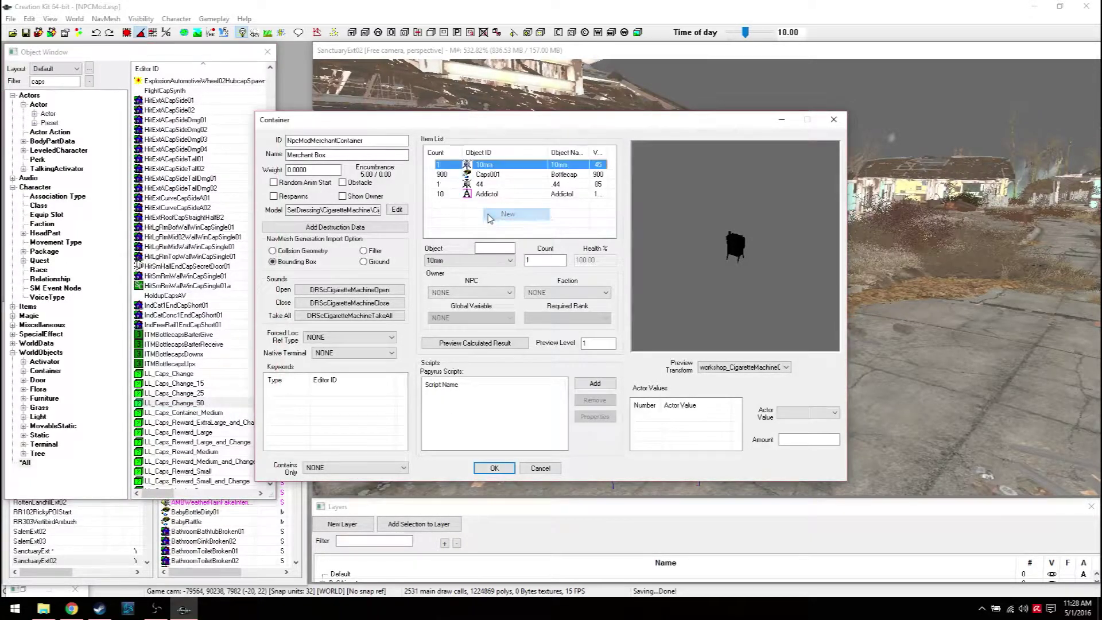
left_click(465, 262)
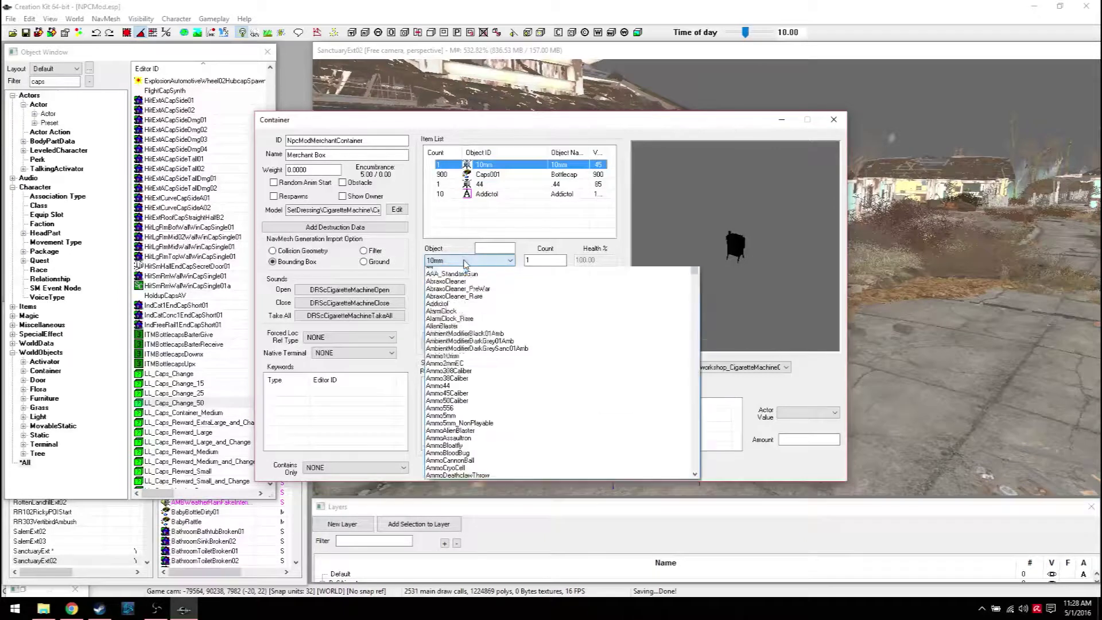
type("ll")
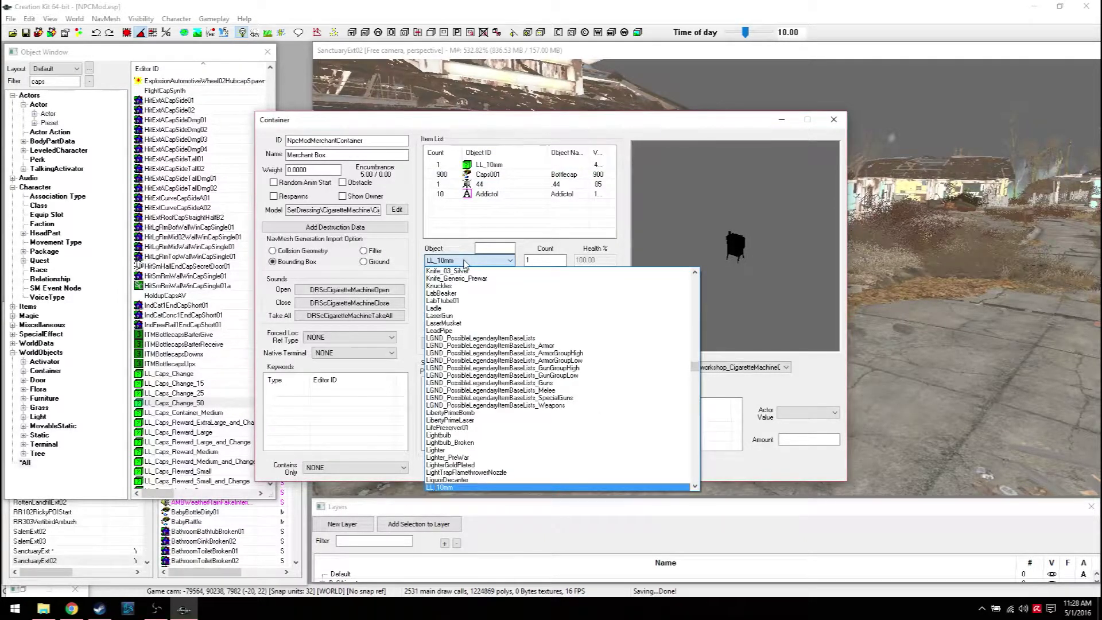
type("_c")
scroll(495, 370, "down", 3)
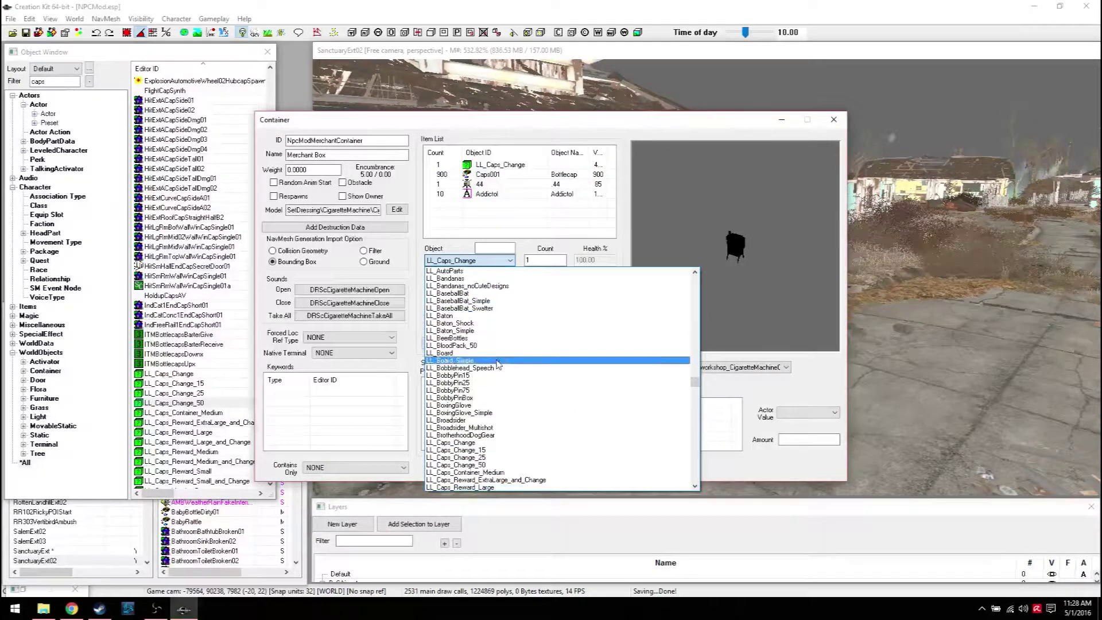
left_click(483, 443)
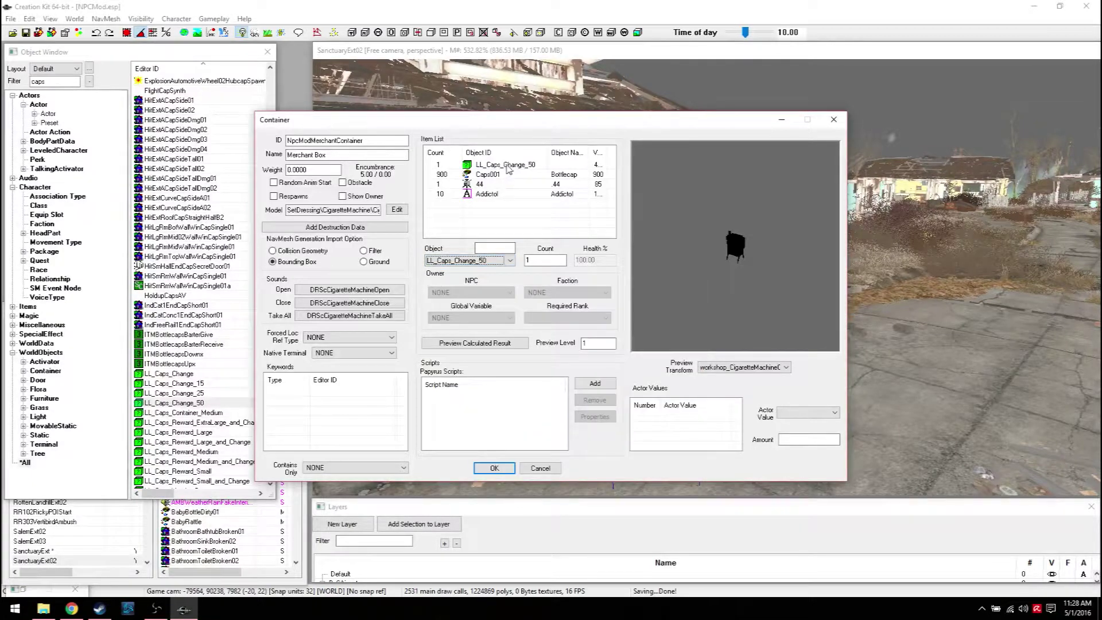
Delete the Caps001 entry from the merchant container's item list.
right_click(492, 174)
left_click(505, 219)
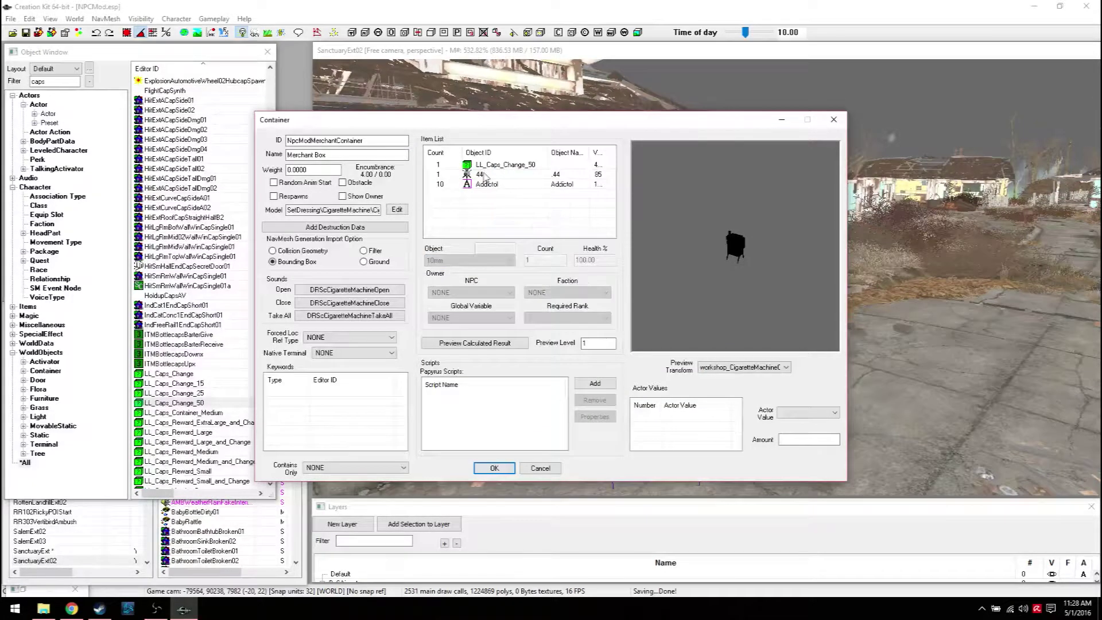
left_click(493, 166)
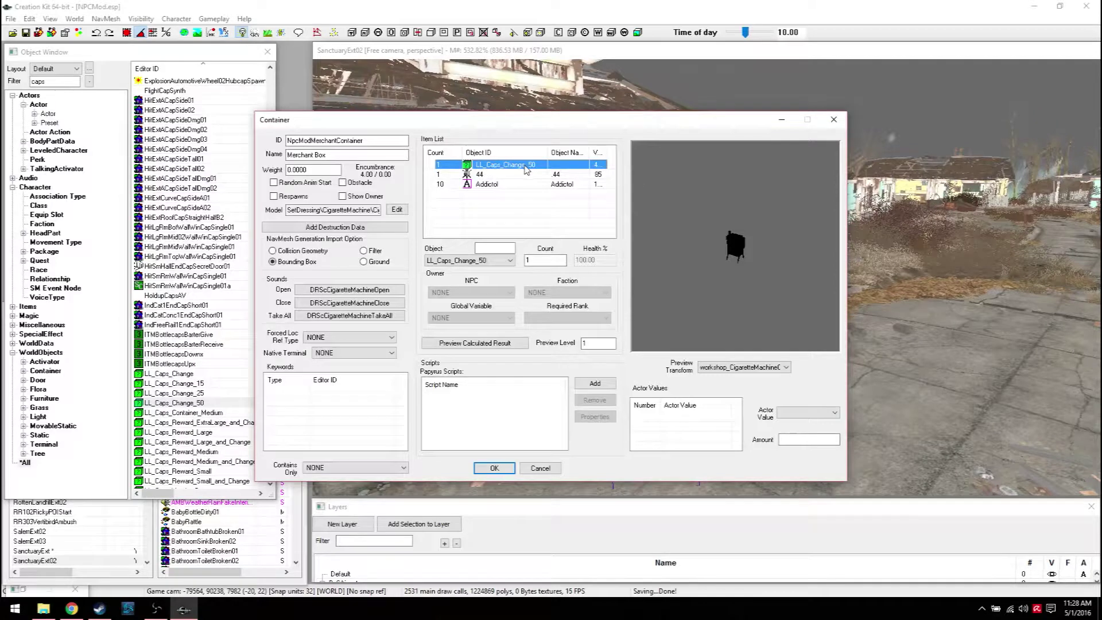
left_click(511, 221)
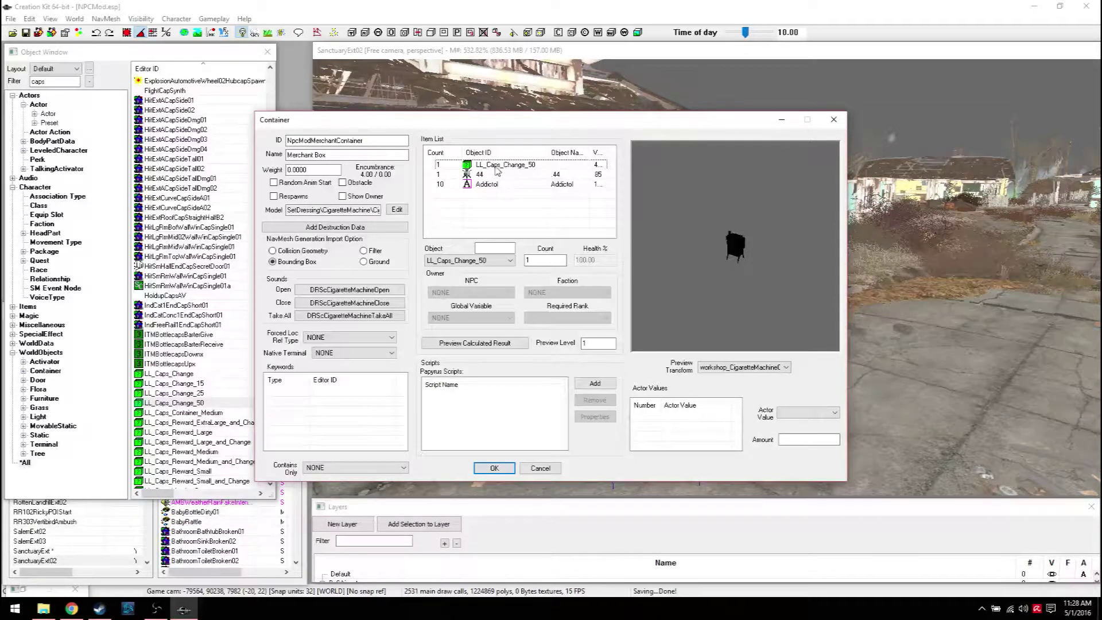
Add another entry to the merchant container's item list with the leveled list LL_Food_Basic as its object.
right_click(474, 212)
left_click(482, 217)
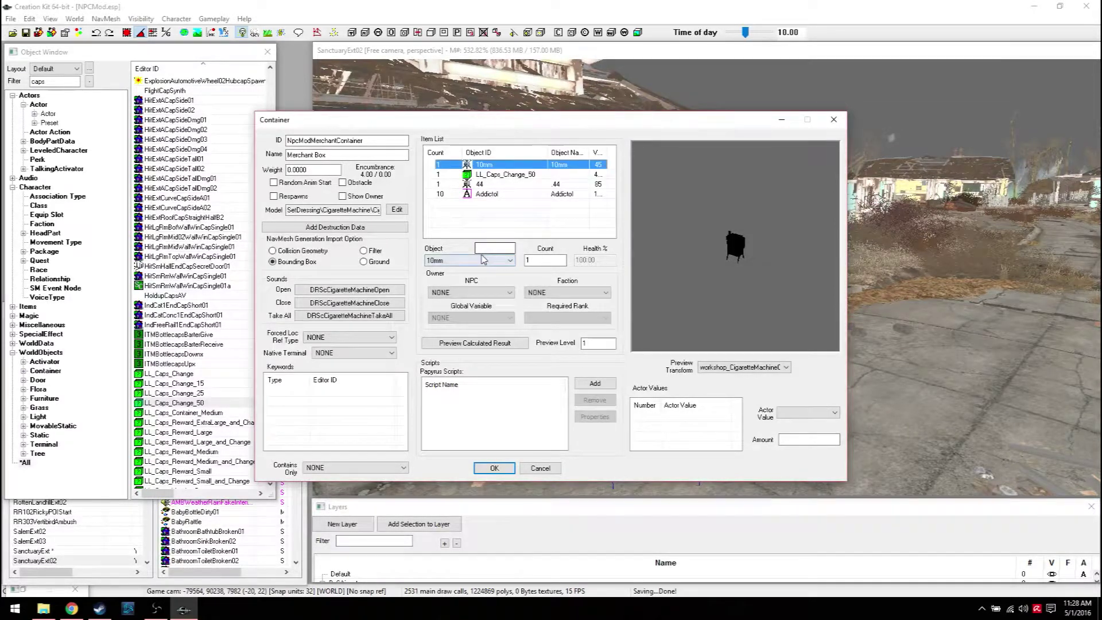
left_click(482, 261)
type("LL")
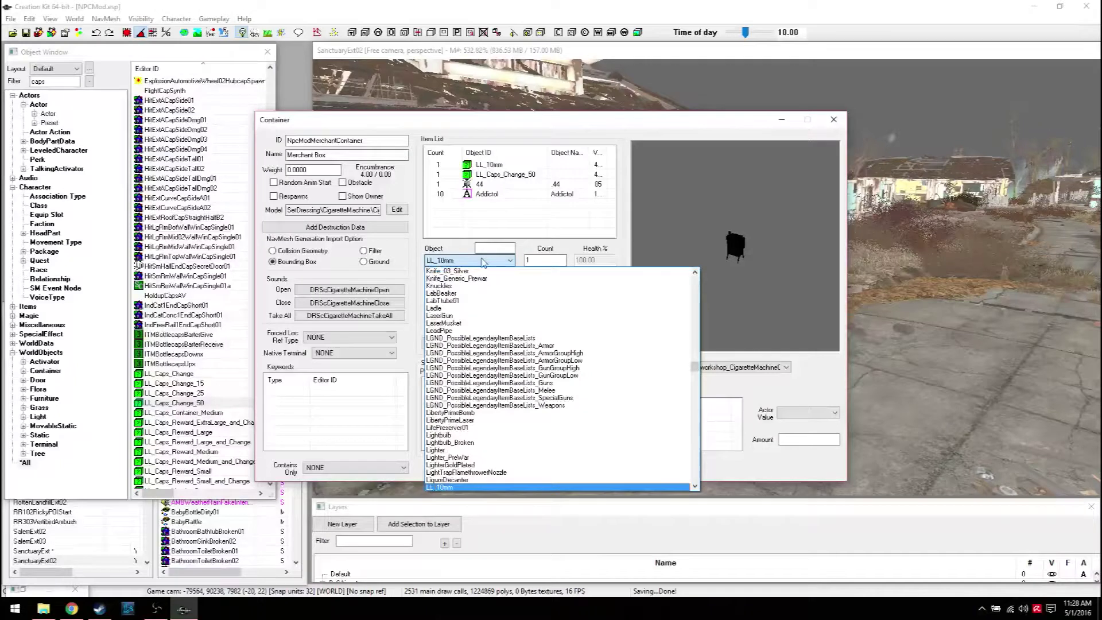
type("_GammaGun")
scroll(485, 396, "down", 3)
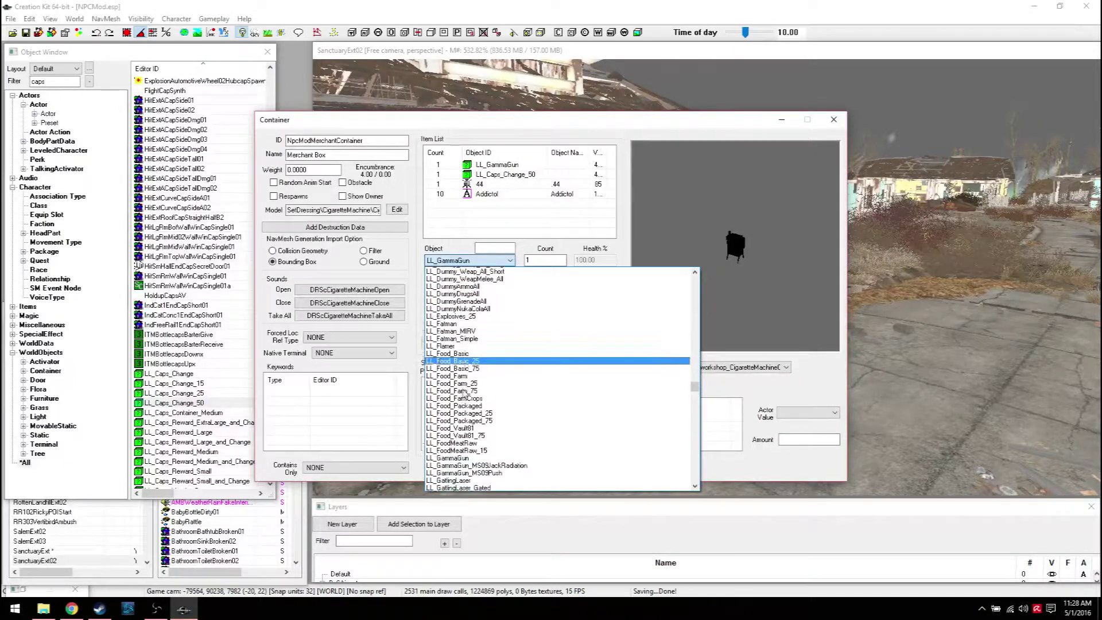
scroll(485, 473, "down", 6)
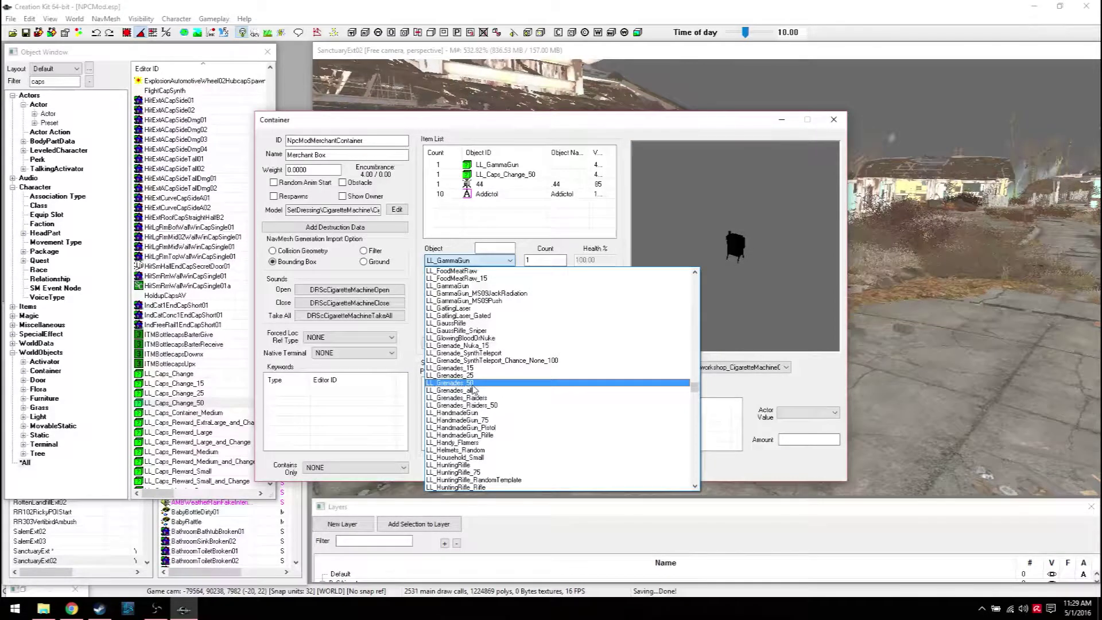
scroll(473, 390, "up", 8)
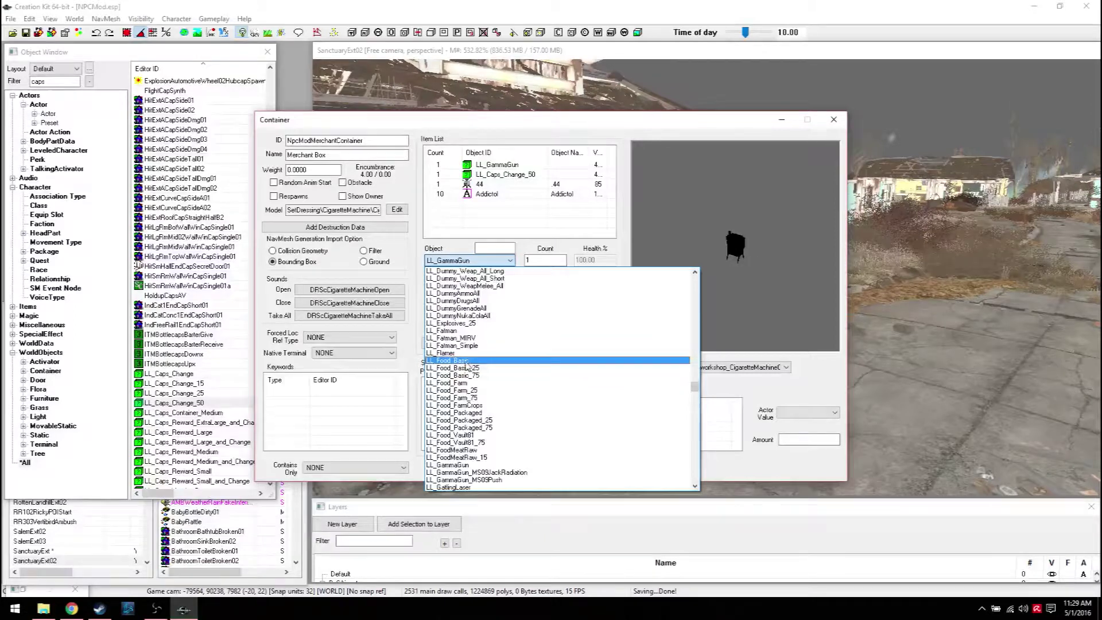
left_click(466, 360)
left_click(492, 221)
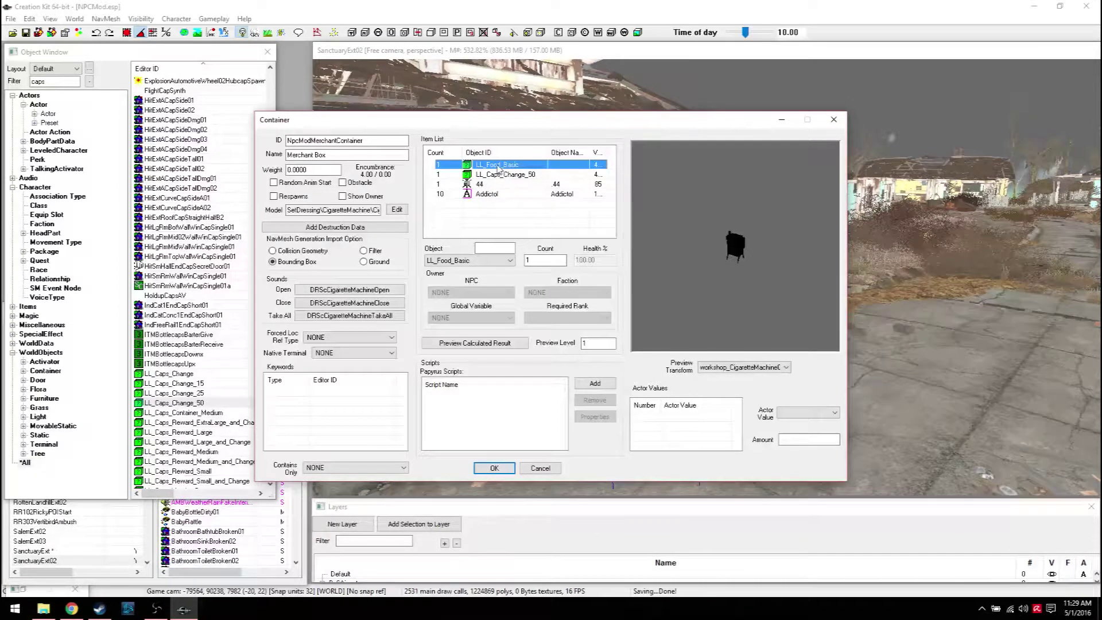
left_click(479, 185)
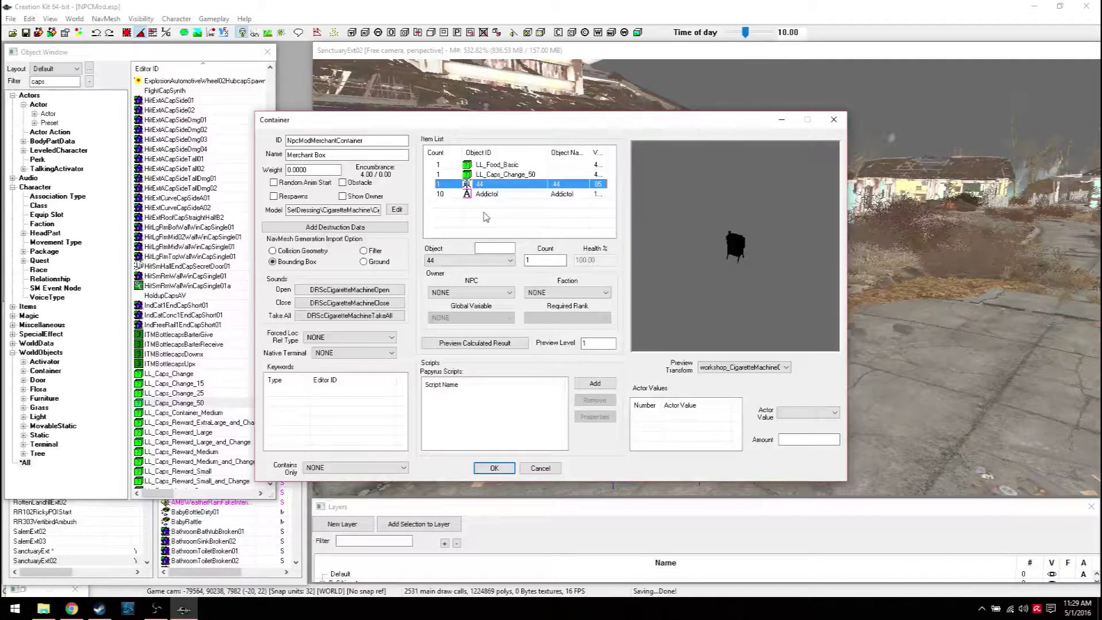
left_click(485, 185)
right_click(480, 216)
key("Escape")
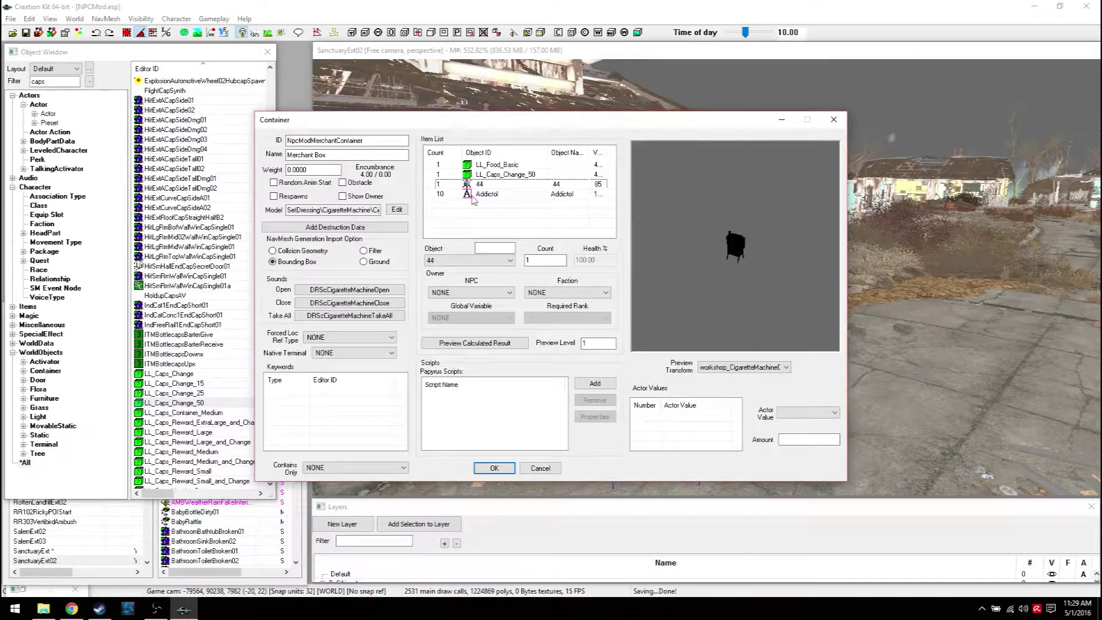
left_click(483, 194)
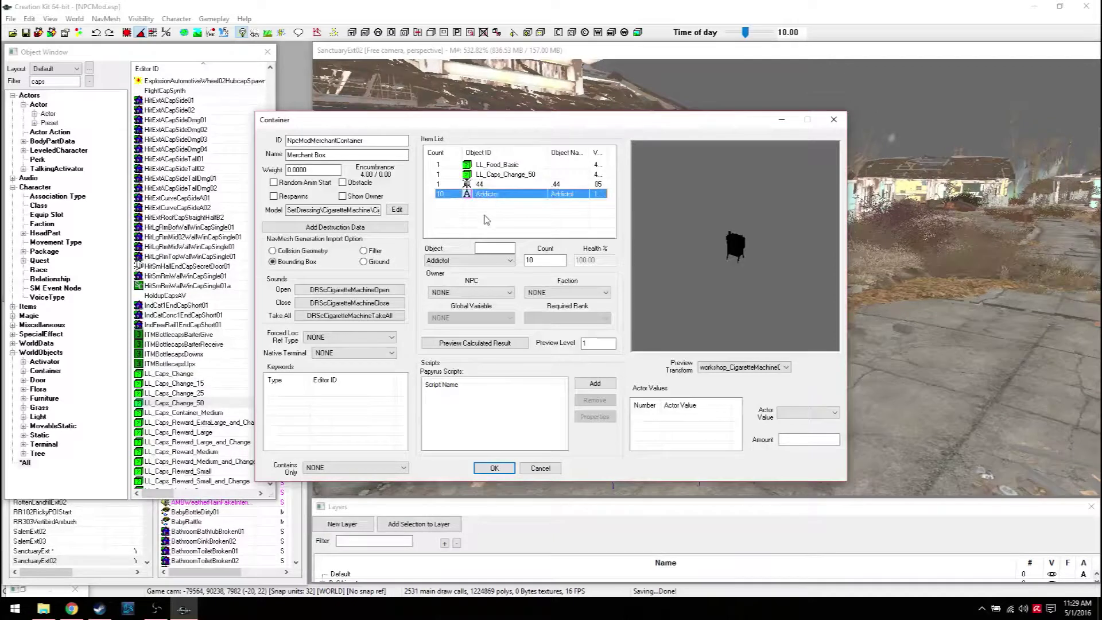
right_click(486, 218)
left_click(481, 204)
Add a new item list entry and look through the LL_ leveled lists for ammo, armor and components offered as its object.
right_click(479, 208)
left_click(495, 214)
left_click(470, 261)
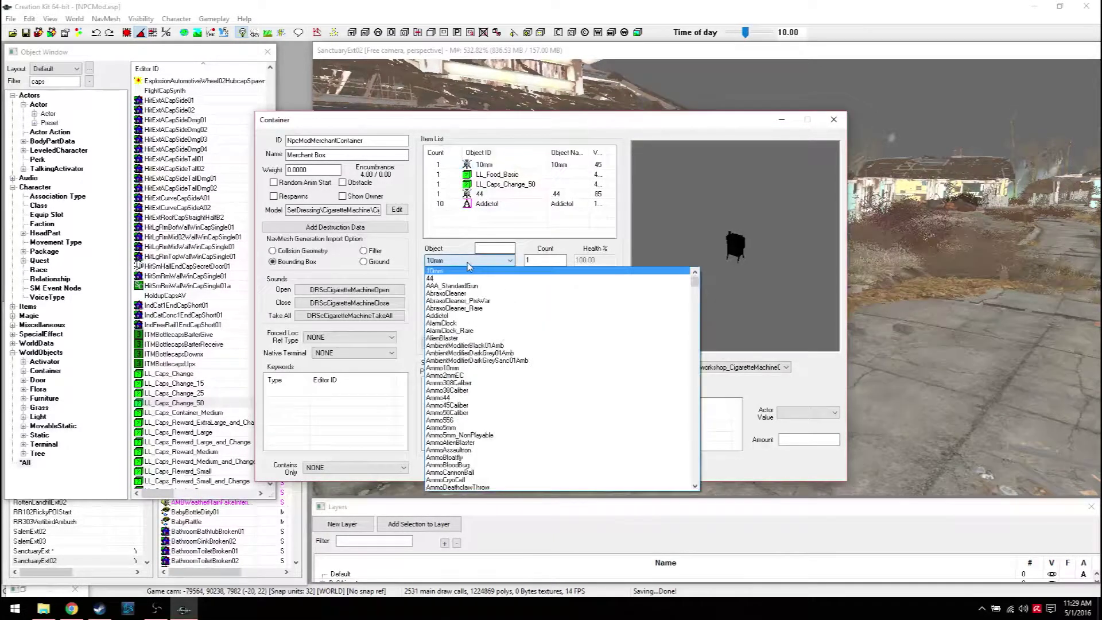
type("LL_")
scroll(500, 406, "down", 10)
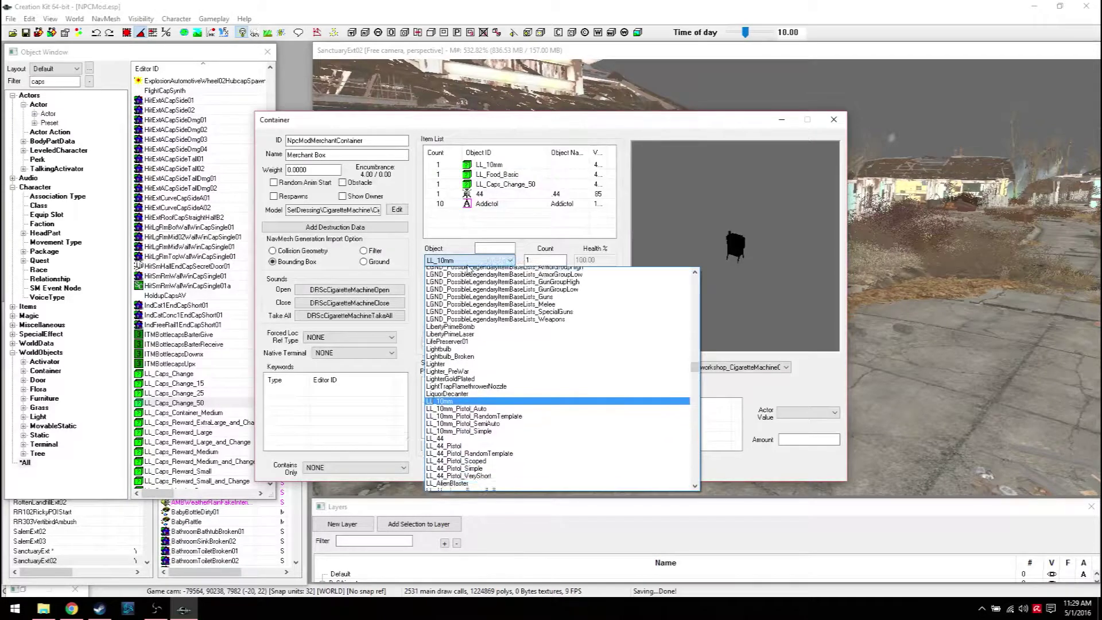
scroll(500, 406, "down", 15)
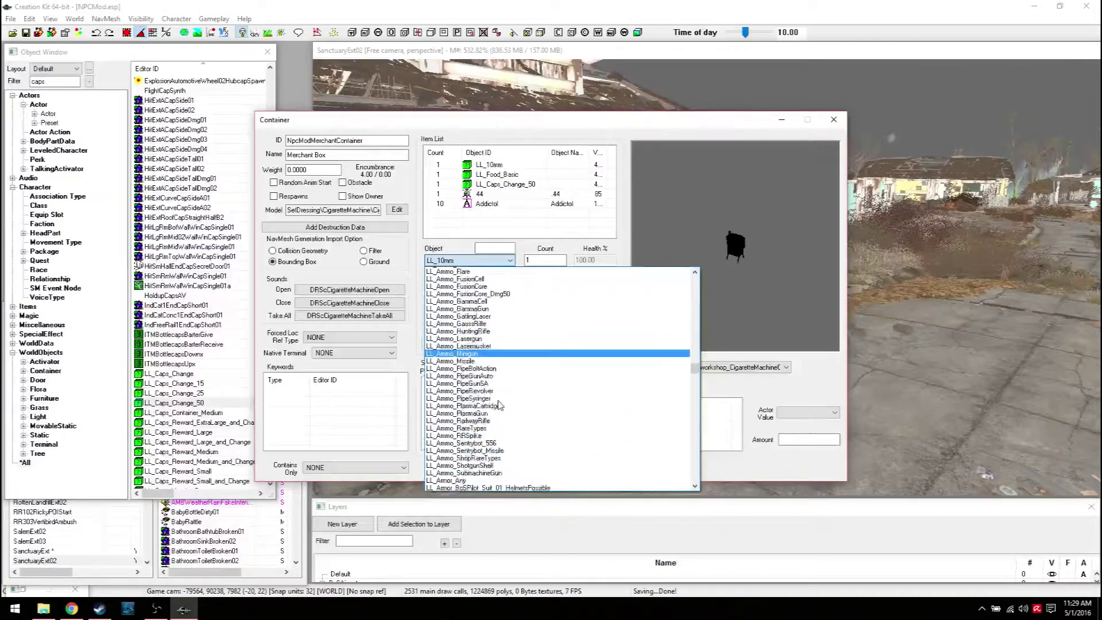
scroll(500, 405, "down", 15)
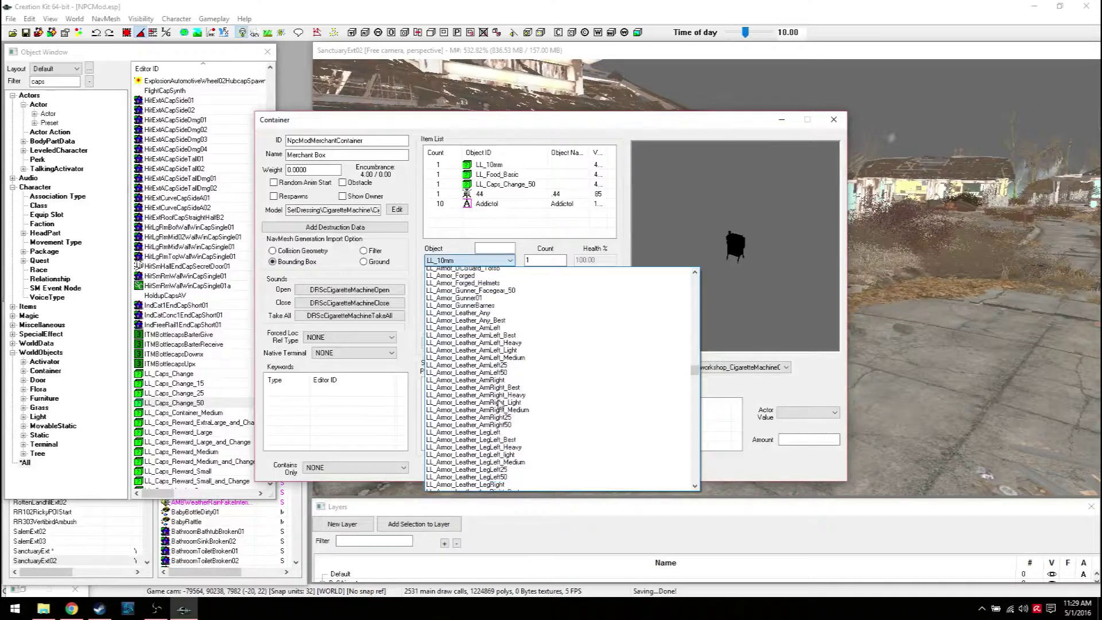
scroll(500, 403, "down", 15)
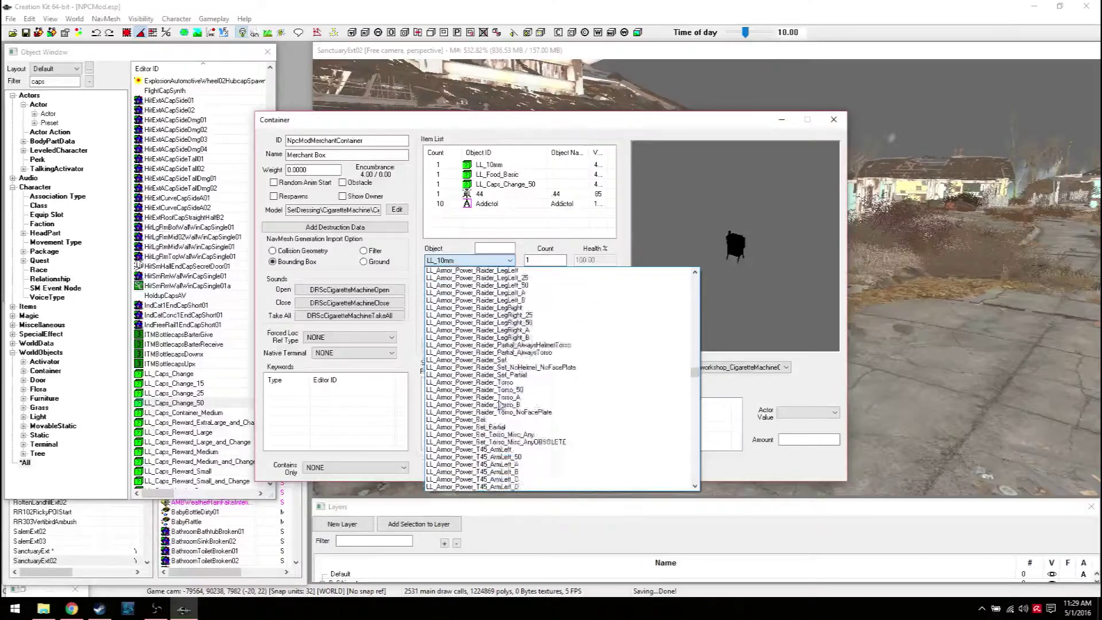
scroll(677, 394, "down", 10)
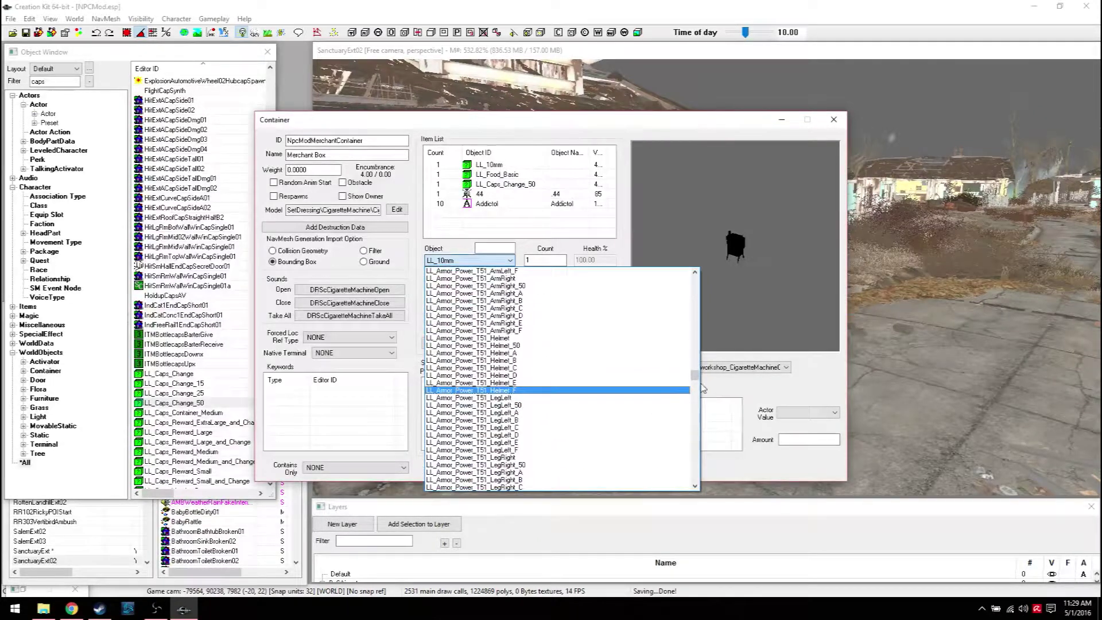
mouse_move(698, 378)
left_mouse_down()
mouse_move(698, 403)
mouse_move(698, 392)
left_mouse_up()
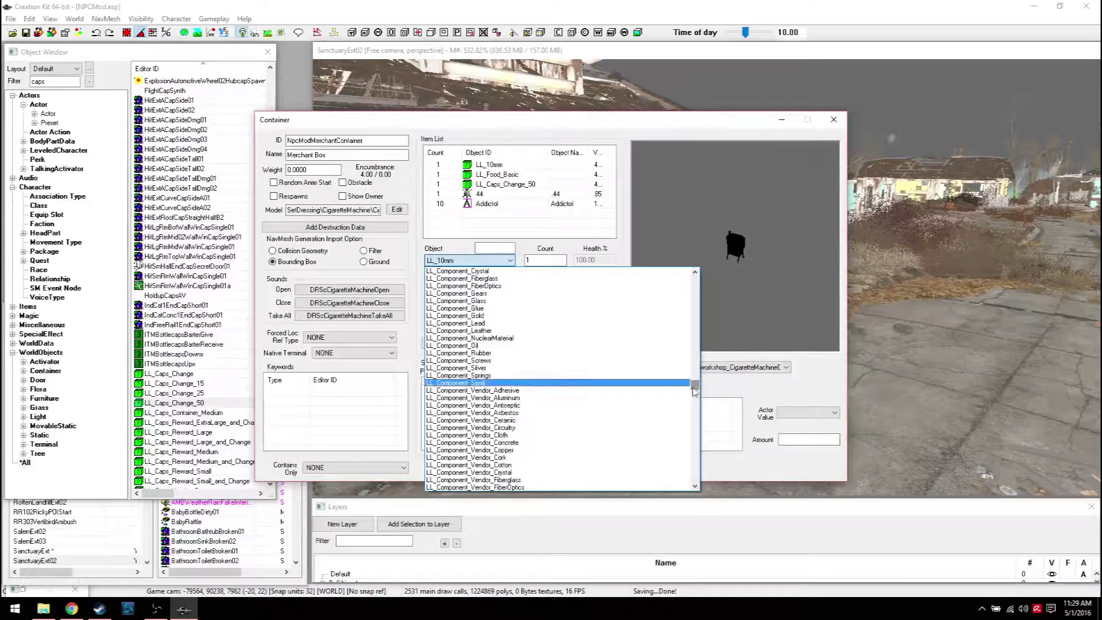
left_click(487, 221)
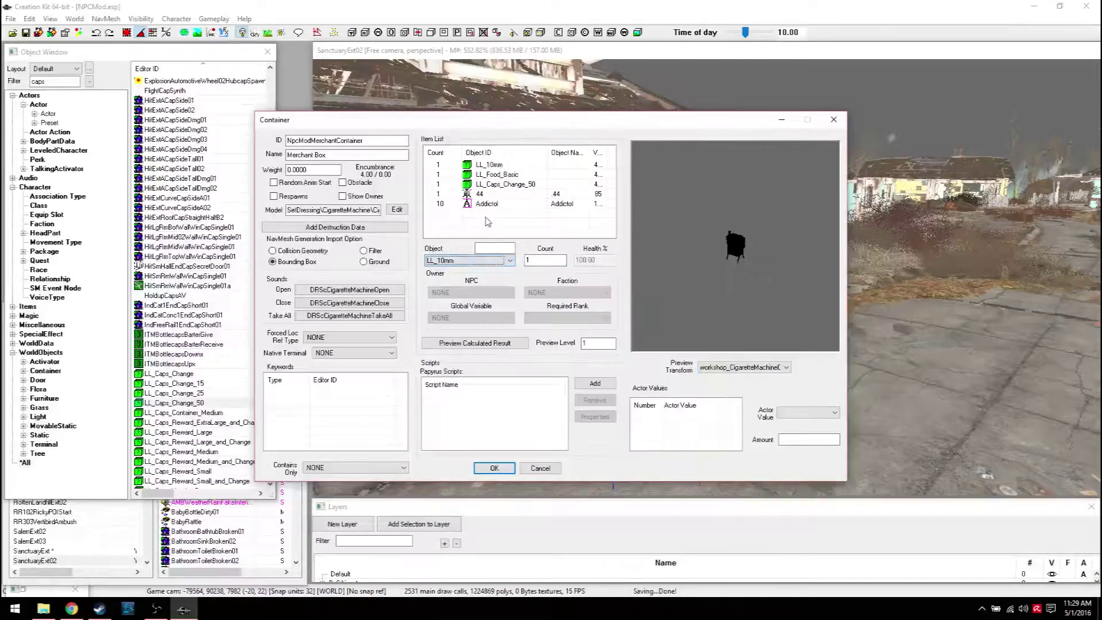
Delete the LL_10mm entry from the item list and accept the merchant container's changes.
left_click(486, 167)
right_click(487, 166)
left_click(505, 210)
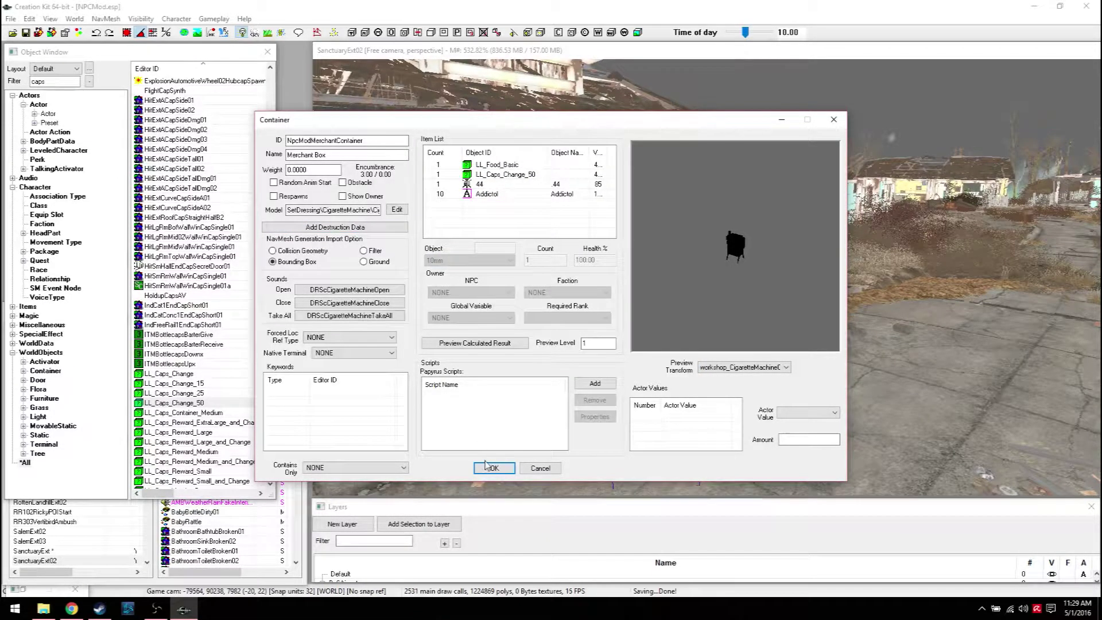
left_click(494, 468)
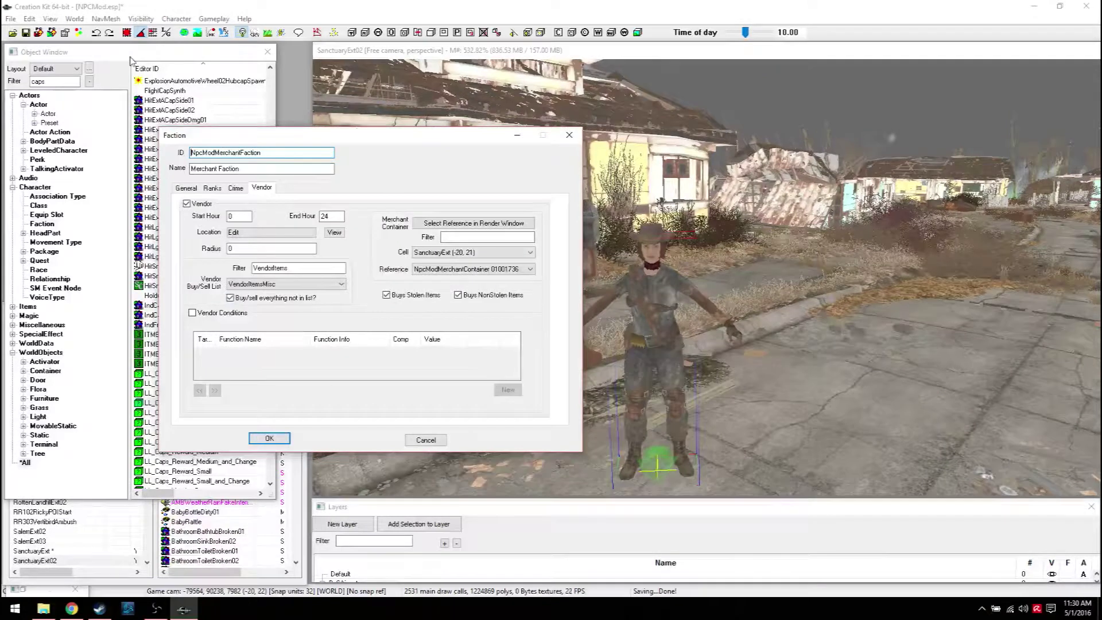
Show the container records and filter them by "npcmod" to find the merchant container.
left_click(172, 403)
left_click(46, 370)
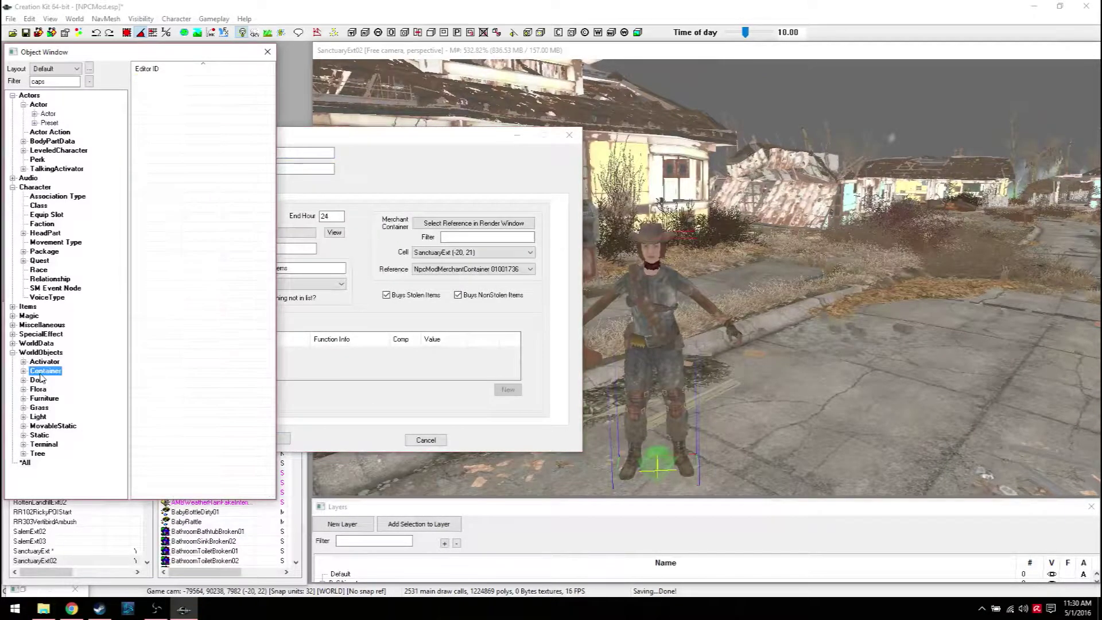
double_click(46, 81)
type("npcmod")
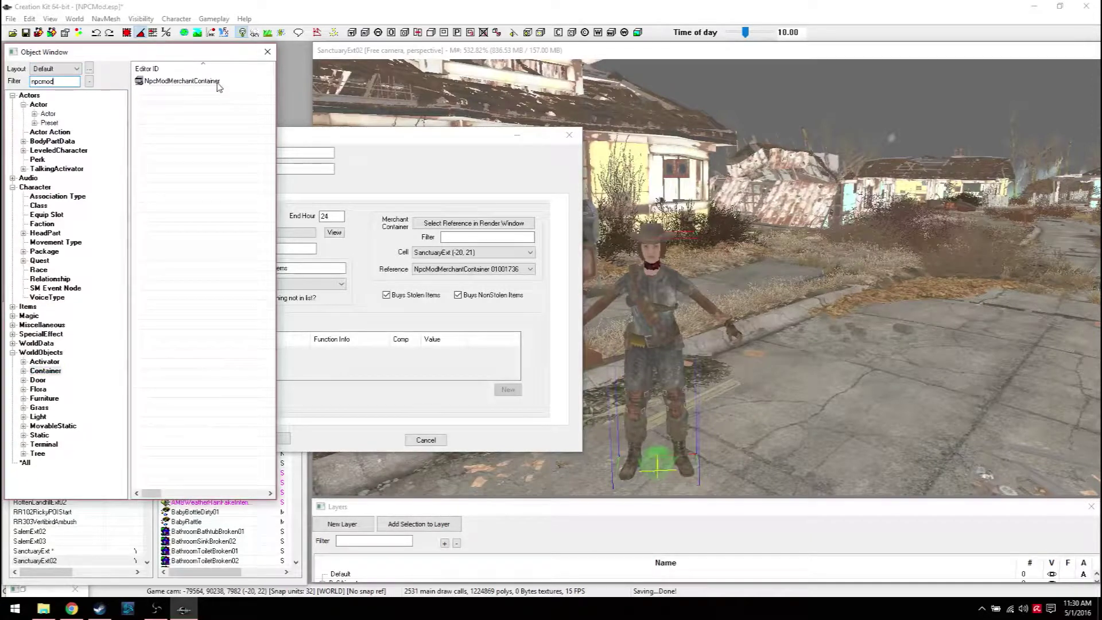
Find the cigarette machine merchant container beside the sidewalk in the Sanctuary scene and select it.
left_click(631, 224)
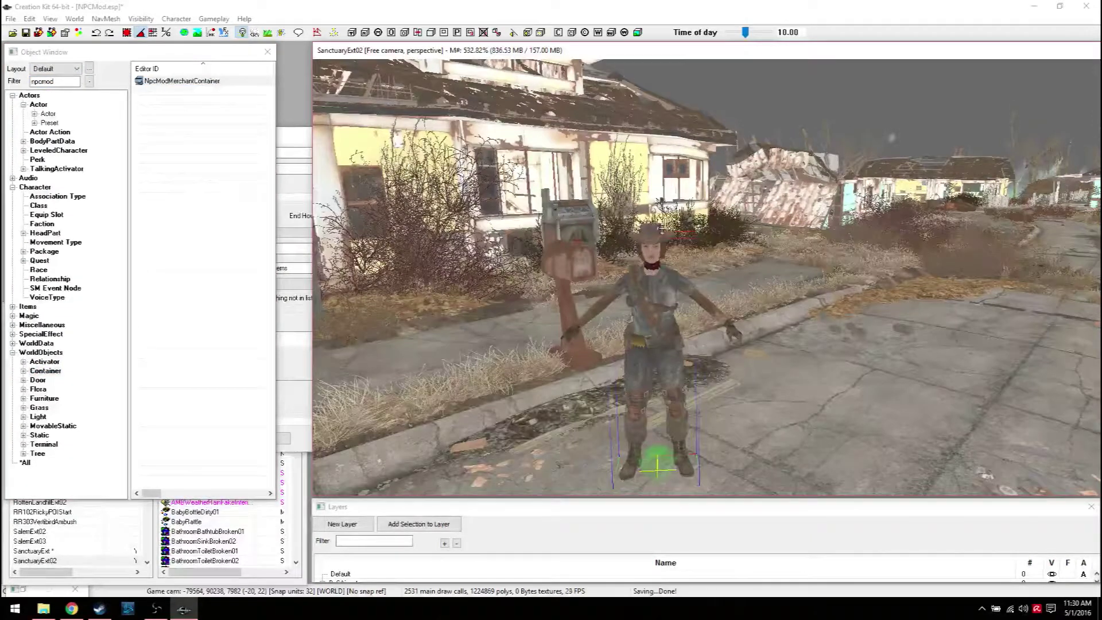
middle_click_drag(668, 195, 669, 286, "shift")
scroll(649, 284, "up", 3)
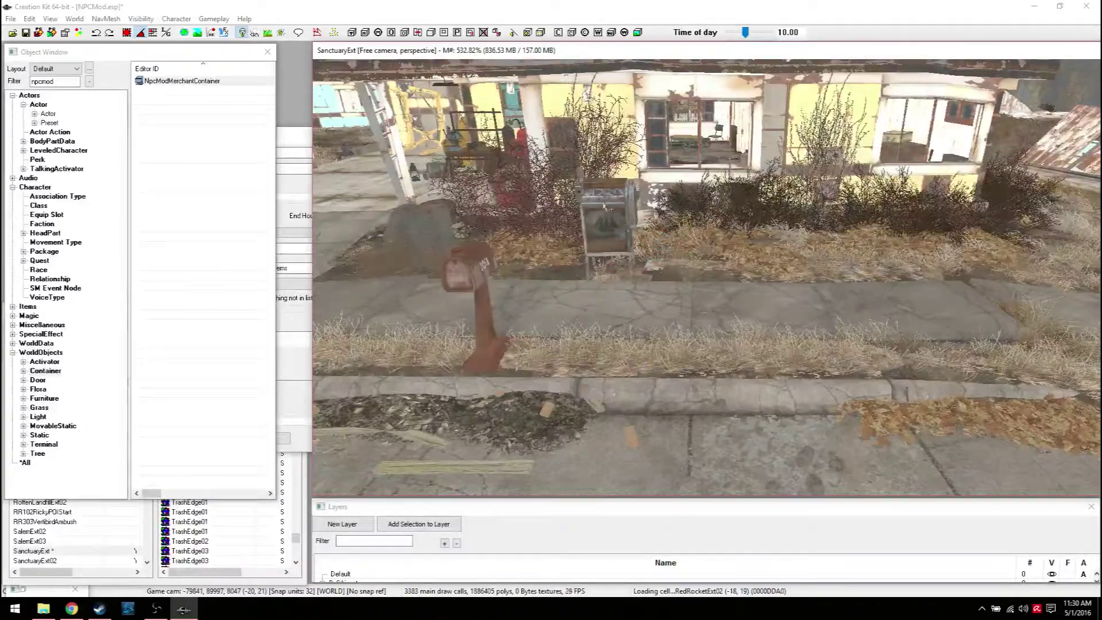
scroll(607, 219, "up", 3)
middle_click_drag(629, 200, 666, 227, "shift")
scroll(729, 231, "down", 5)
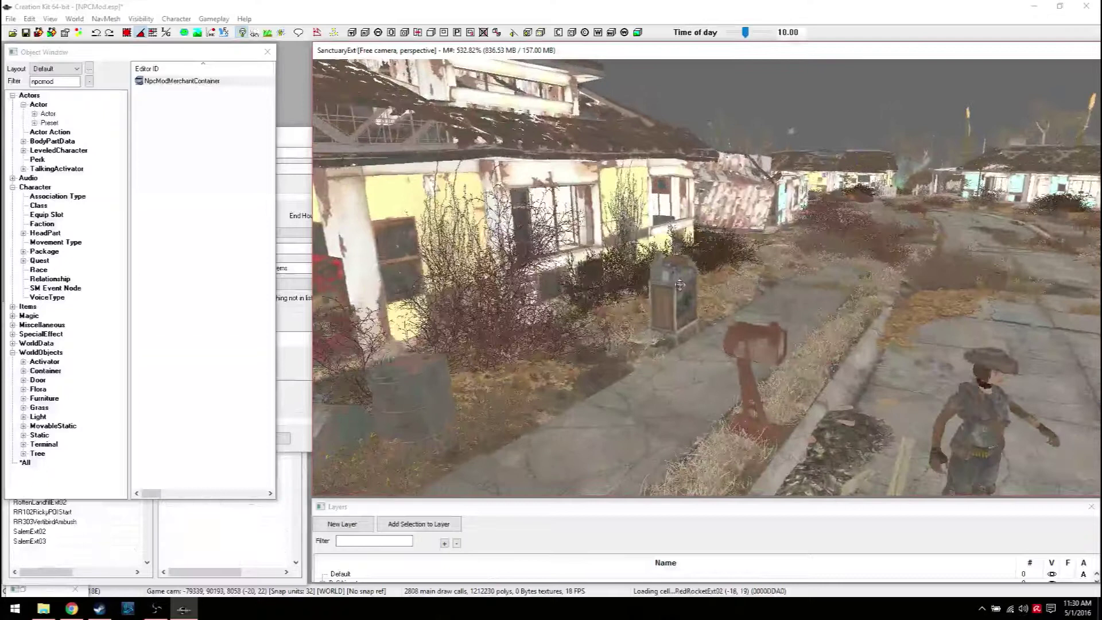
scroll(666, 227, "up", 3)
left_click(639, 289)
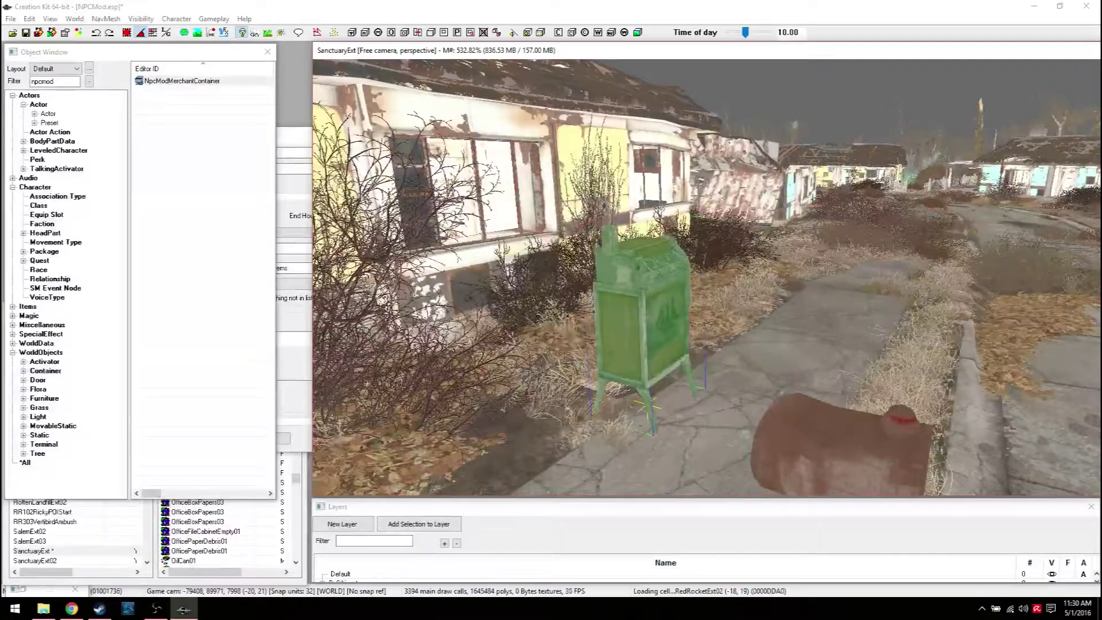
Pick the cigarette machine container in the Sanctuary scene as NpcModMerchantFaction's merchant container, accept the faction and save the plugin.
left_click(281, 134)
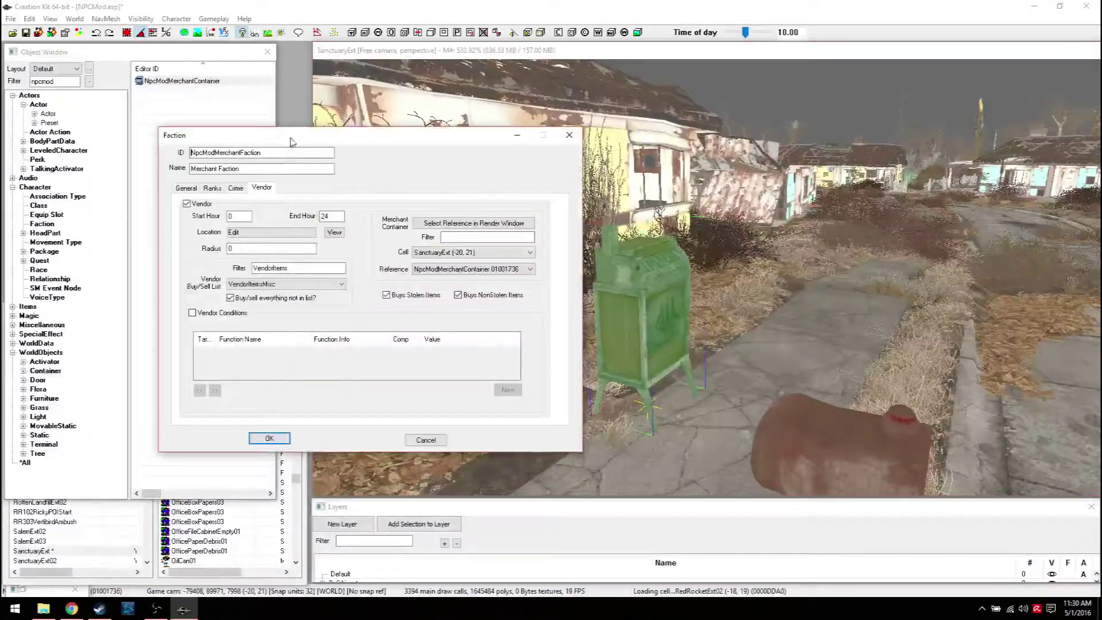
left_click(451, 225)
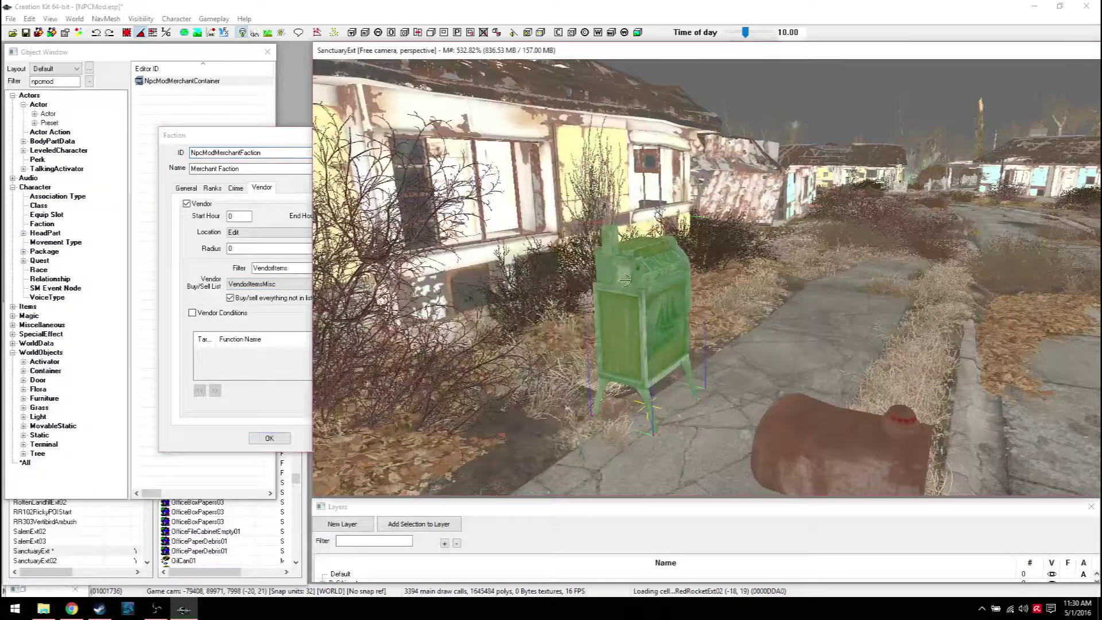
left_click(641, 287)
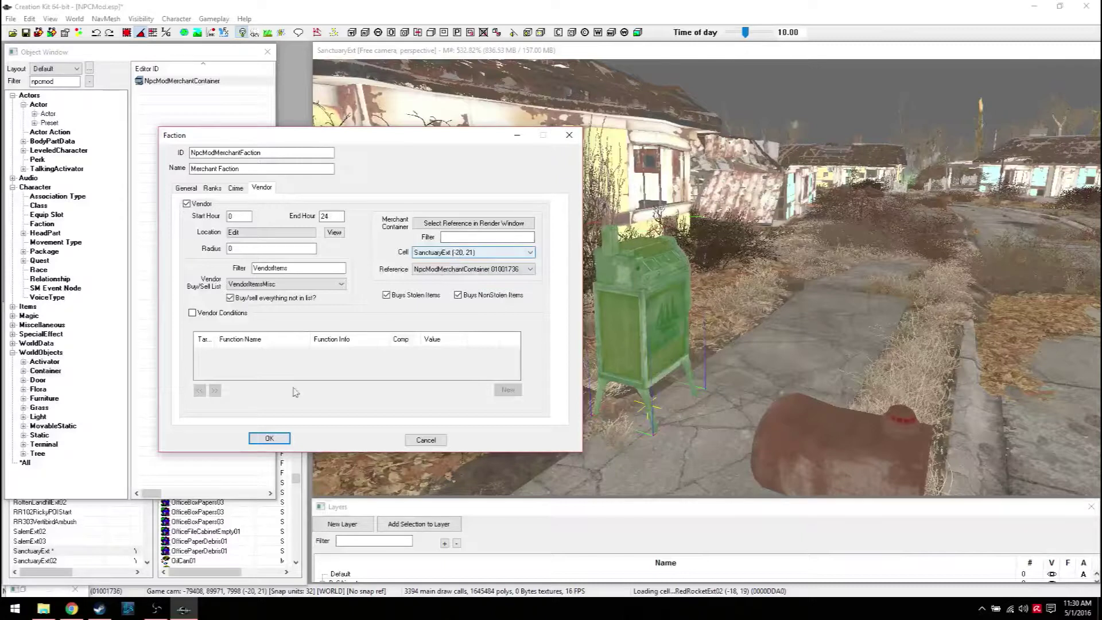
left_click(270, 439)
left_click(26, 32)
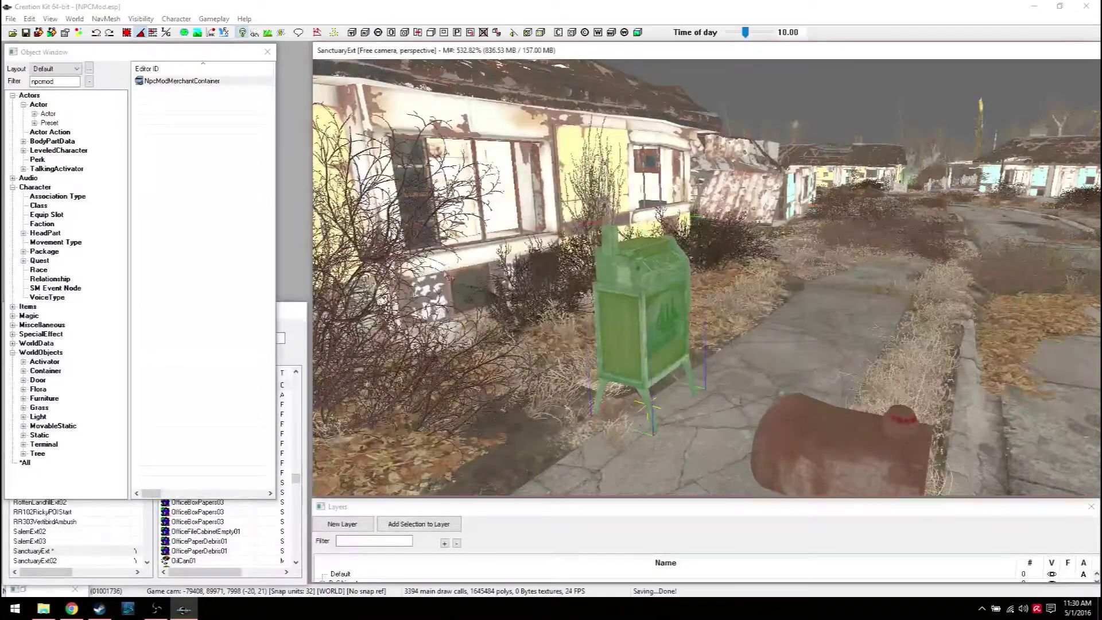
Lower the cigarette machine merchant container beneath the ground beside the sidewalk and save the plugin.
scroll(707, 277, "down", 2)
scroll(707, 277, "down", 1)
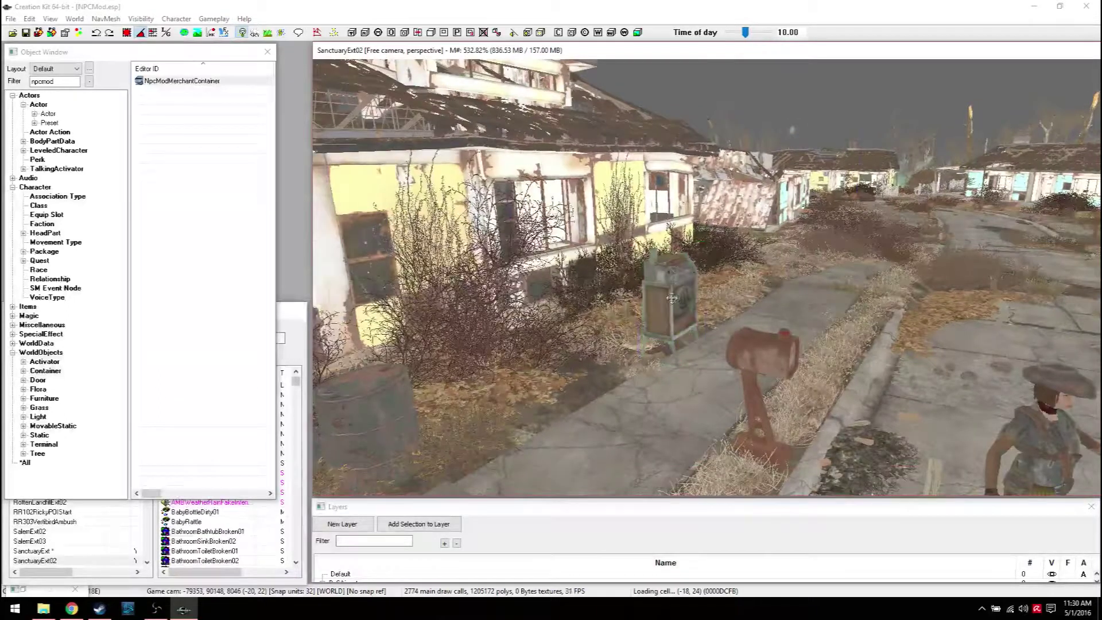
scroll(672, 298, "up", 3)
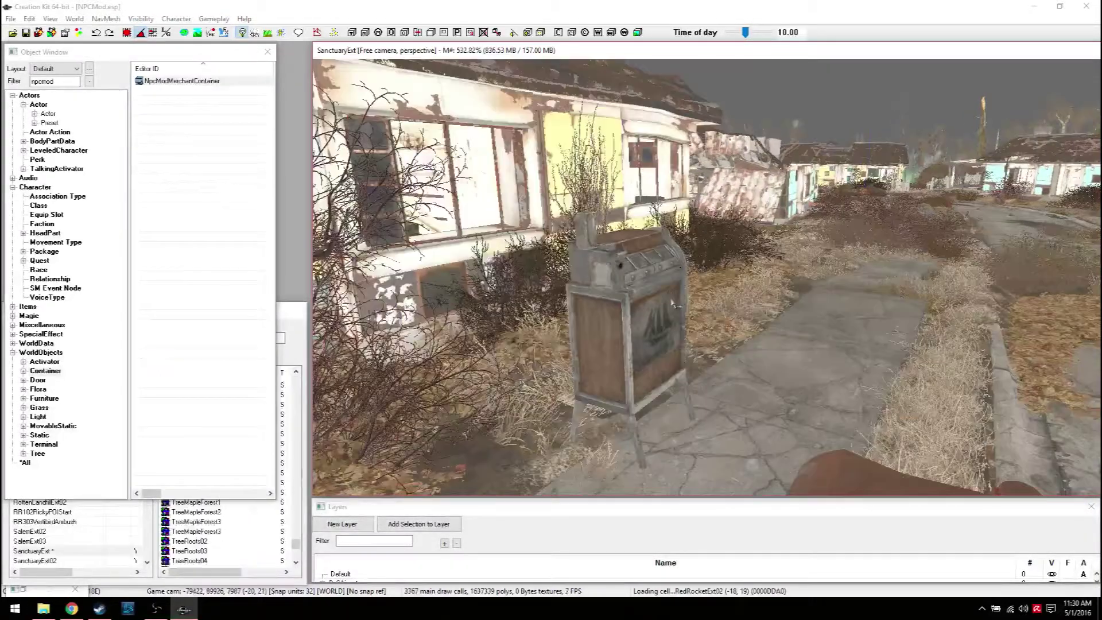
mouse_move(635, 314)
middle_mouse_down("shift")
mouse_move(656, 323)
mouse_move(651, 309)
middle_mouse_up("shift")
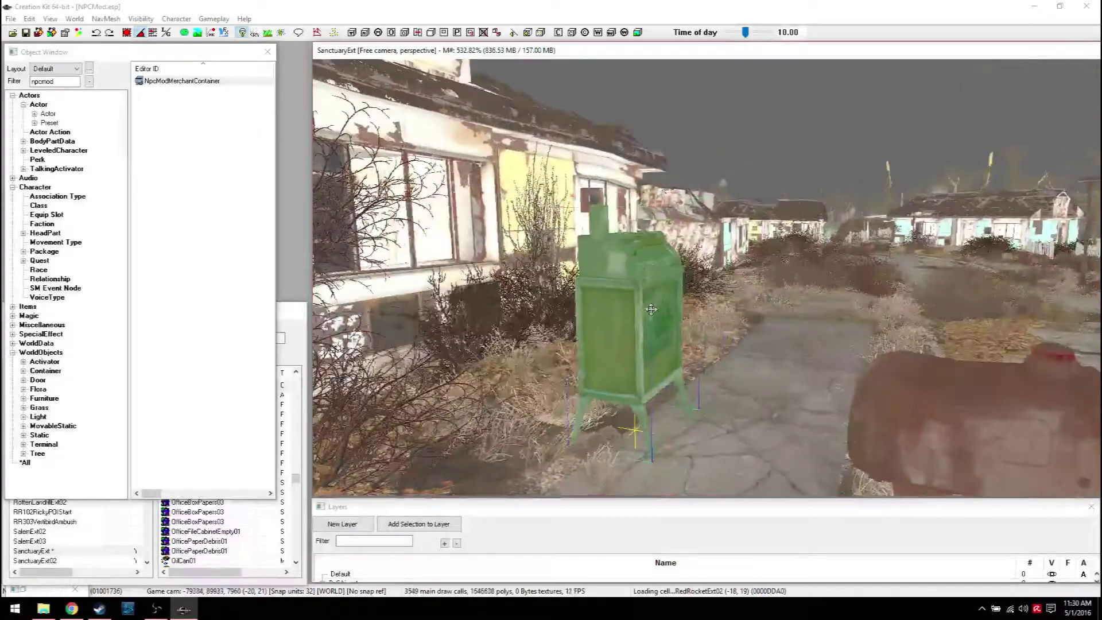
scroll(650, 309, "down", 3)
left_click_drag(653, 307, 666, 465)
middle_click_drag(662, 279, 712, 333, "shift")
left_click_drag(712, 333, 712, 413)
middle_click_drag(712, 414, 724, 351, "shift")
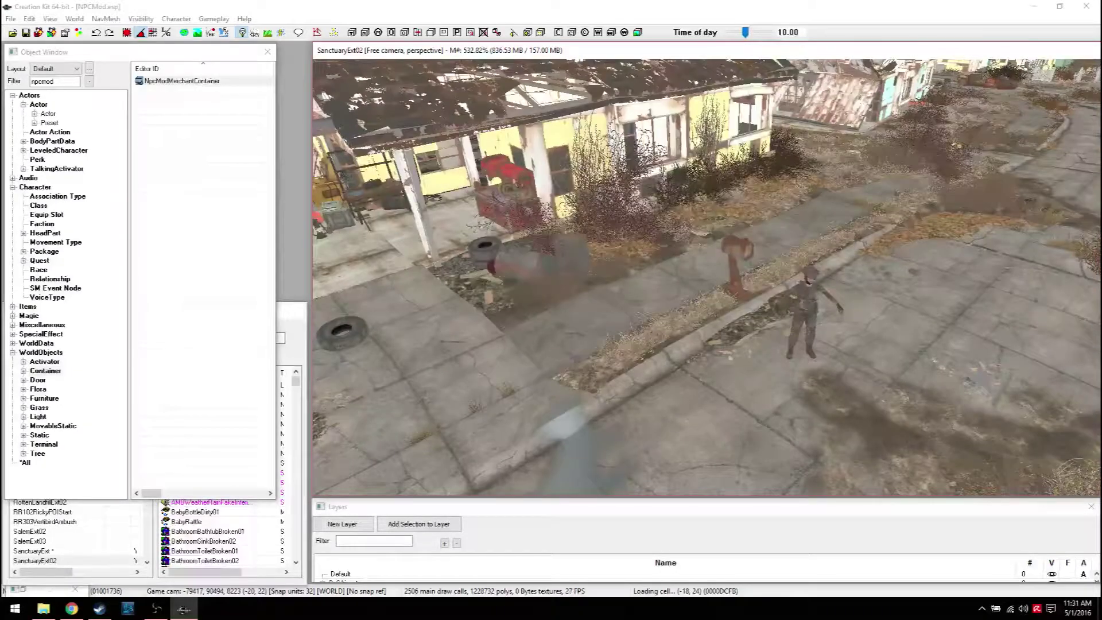
left_click(26, 32)
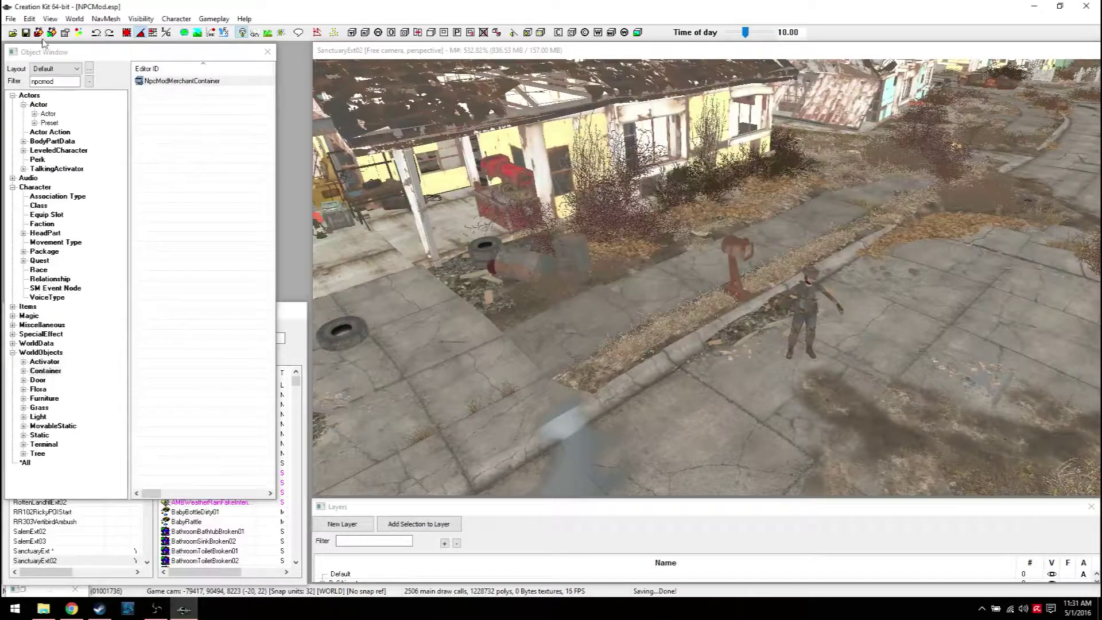
Open the NpcModMerchantNPC actor, review its assigned merchant factions and accept the record.
left_click(48, 114)
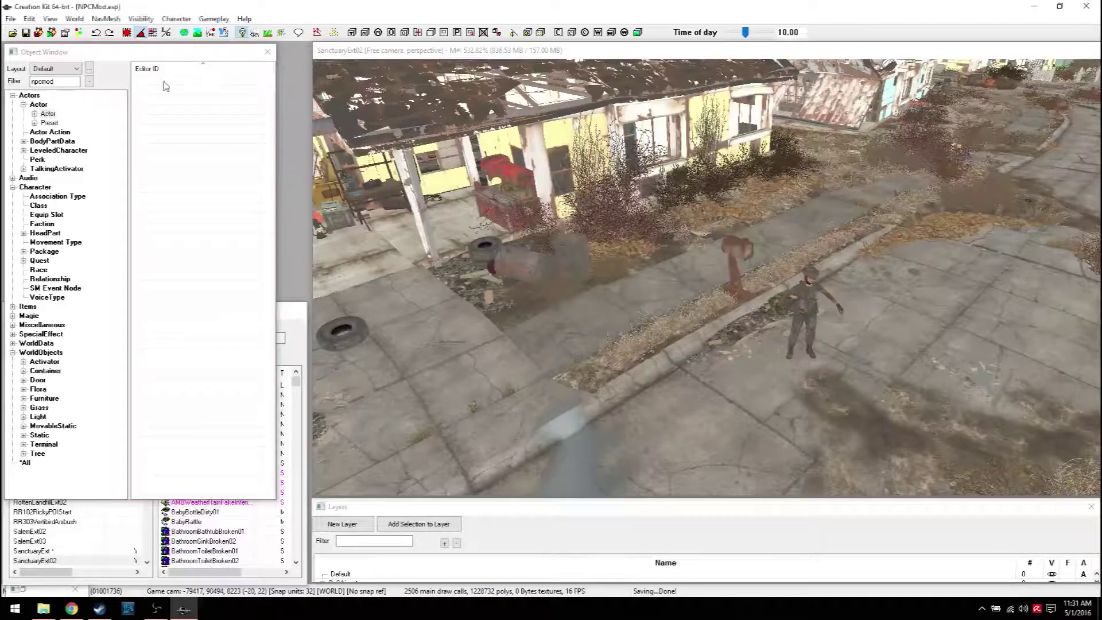
double_click(803, 294)
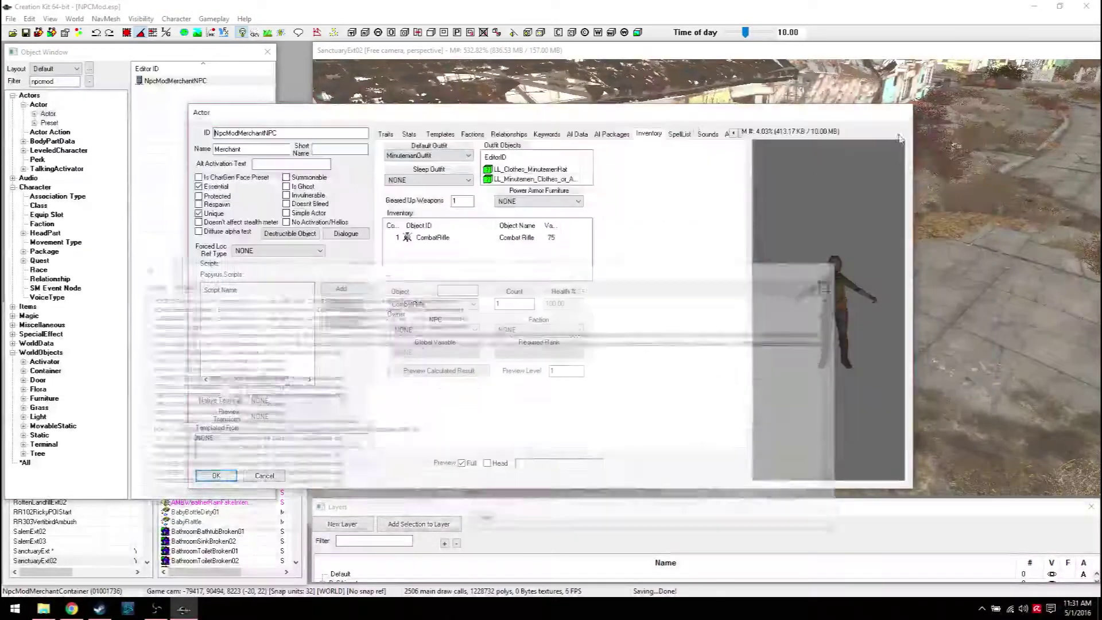
left_click(969, 130)
left_click(472, 135)
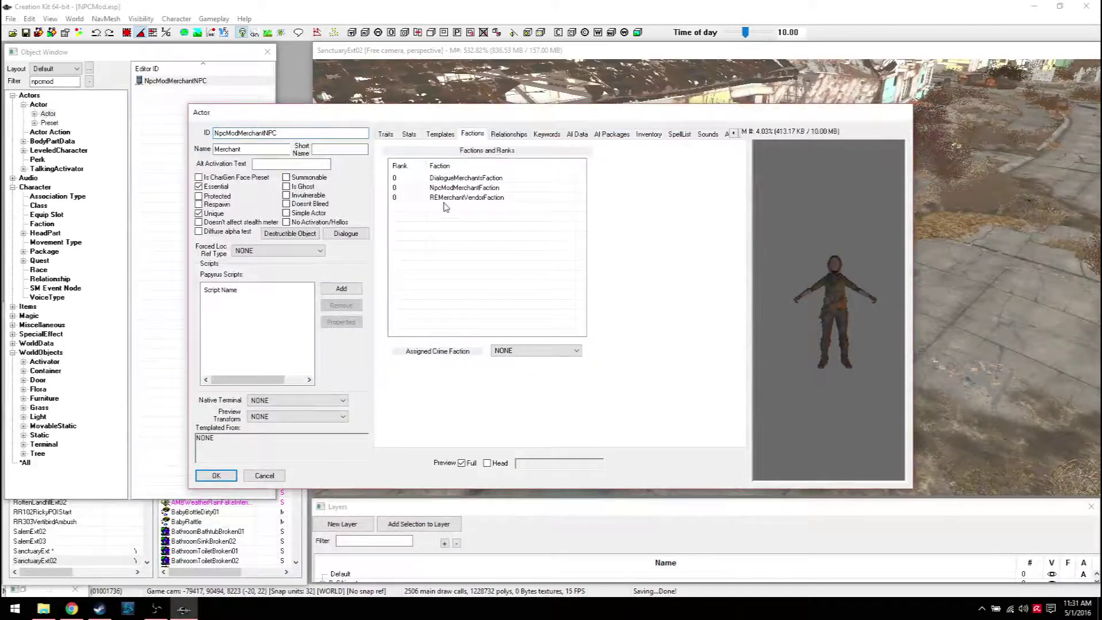
left_click(449, 179)
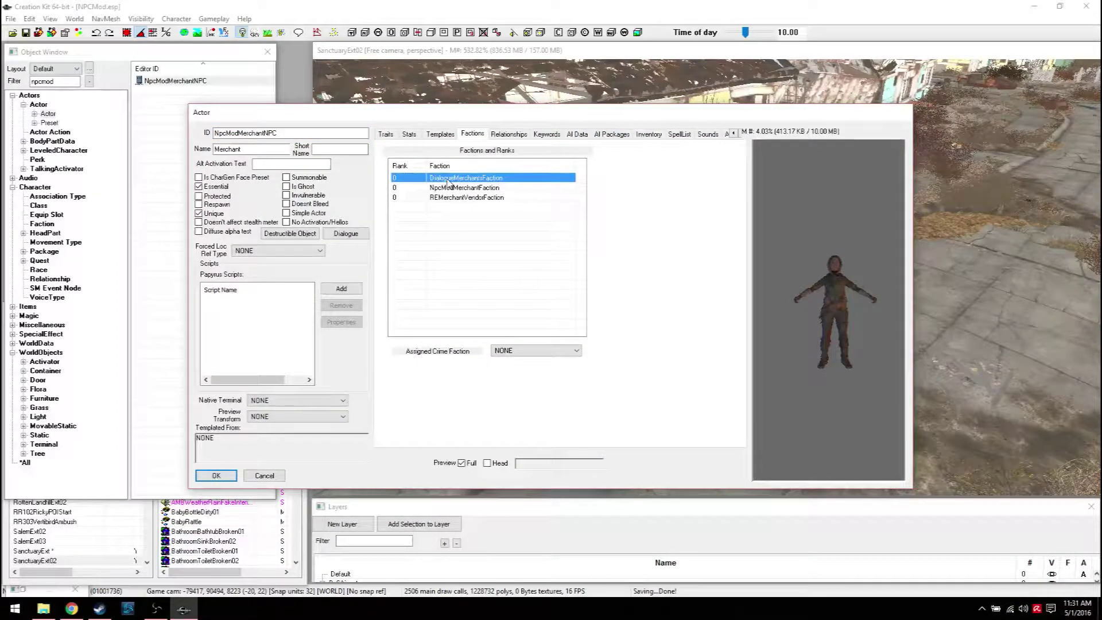
left_click_drag(844, 290, 833, 290)
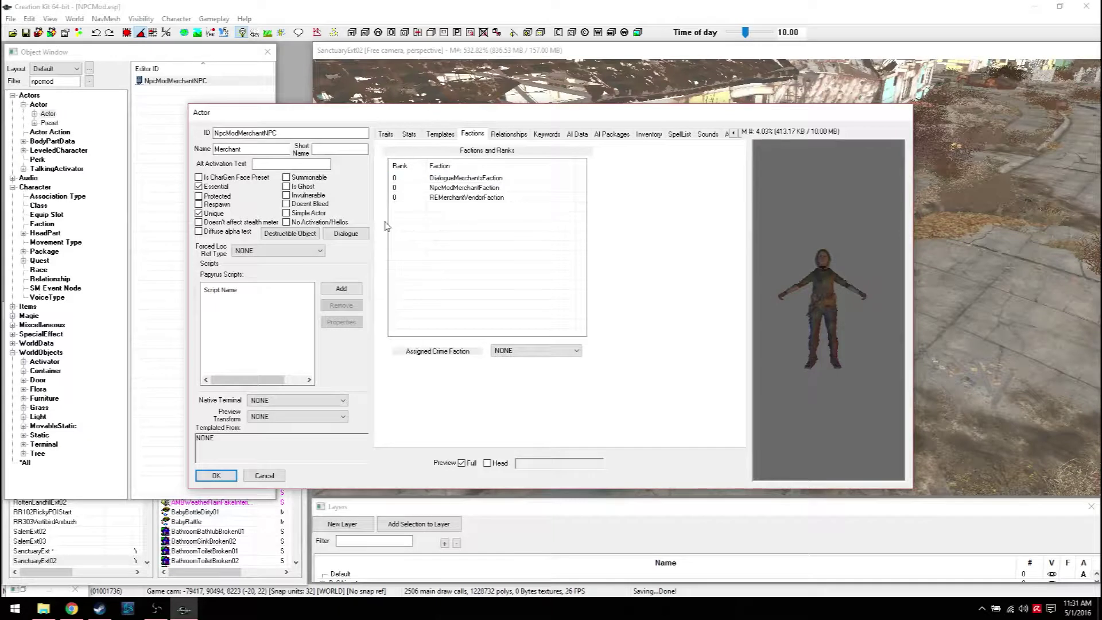
left_click(482, 258)
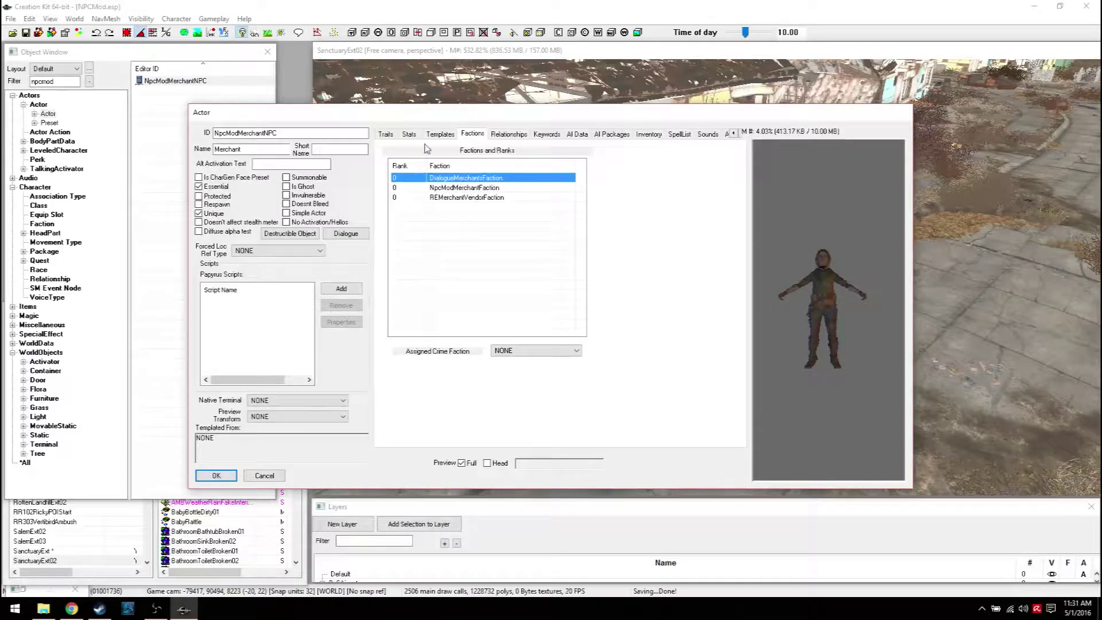
left_click(453, 188)
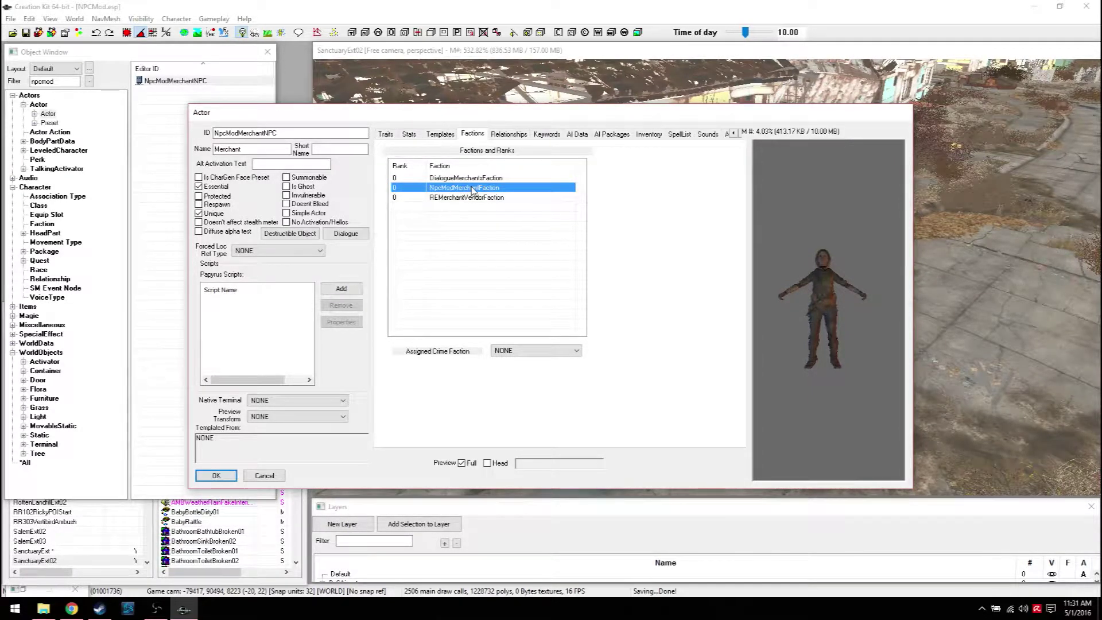
left_click(452, 199)
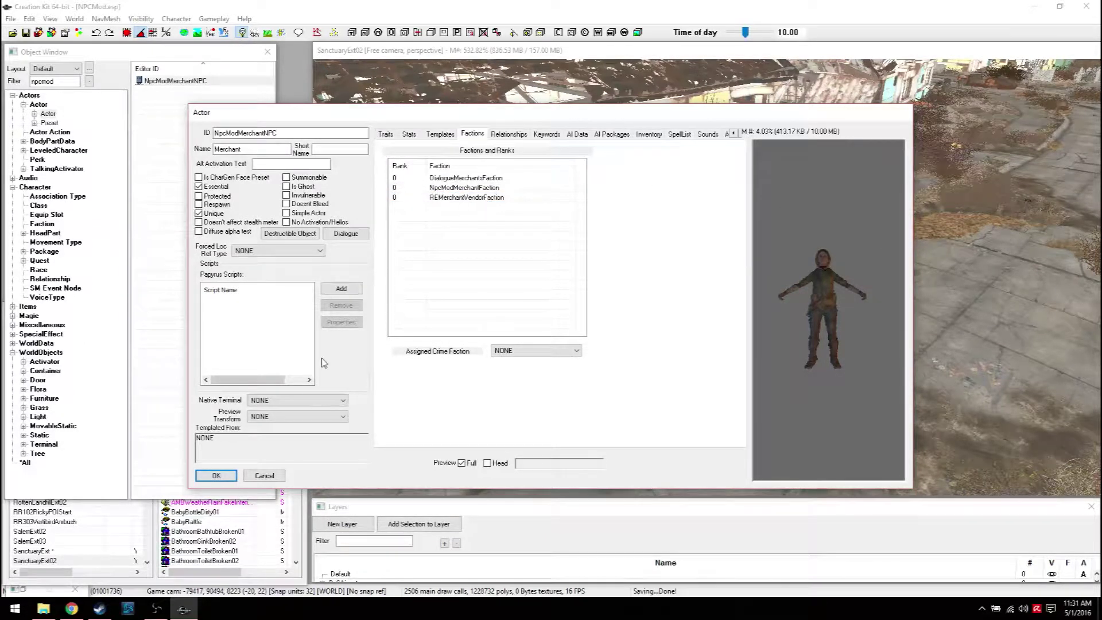
left_click(221, 475)
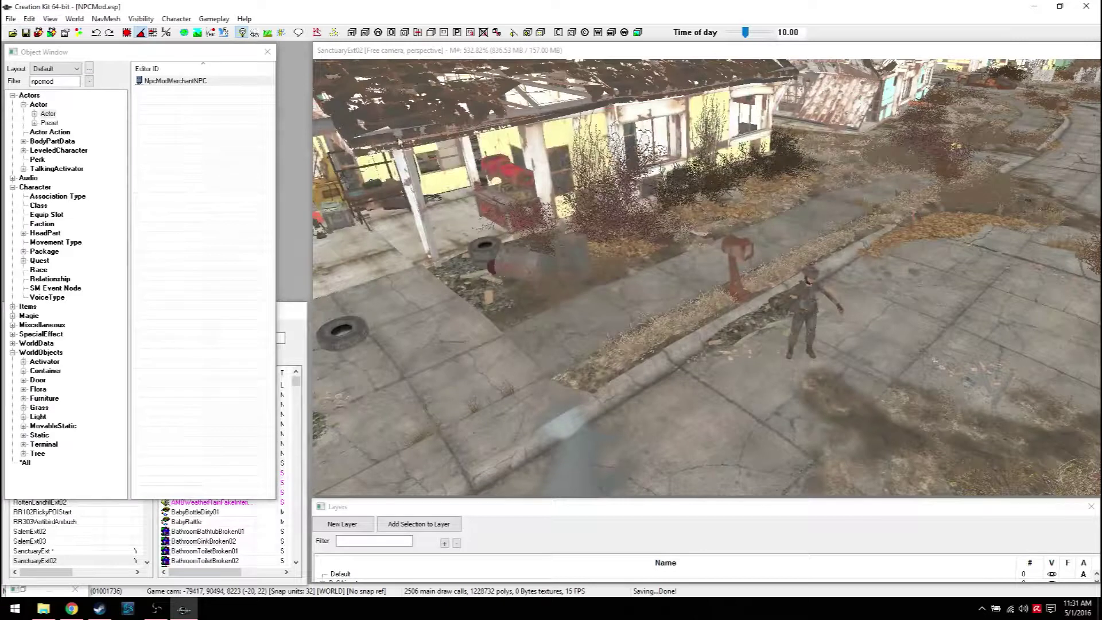
Bring the merchant NPC standing on the Sanctuary road into view and save the plugin again.
left_click(465, 55)
middle_click_drag(855, 351, 856, 306, "shift")
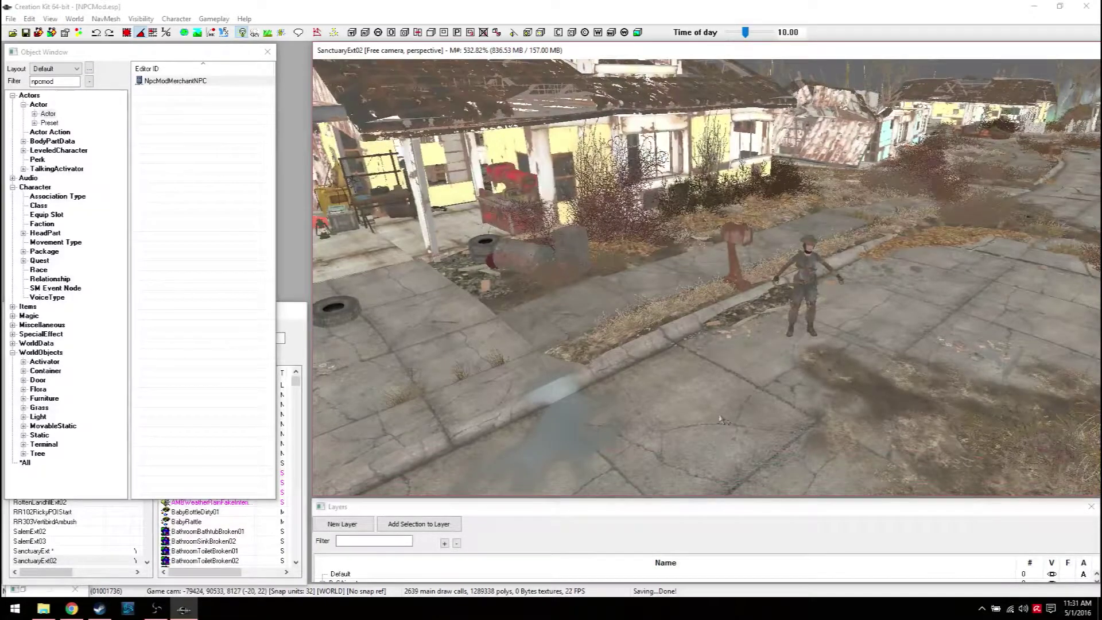
left_click(28, 35)
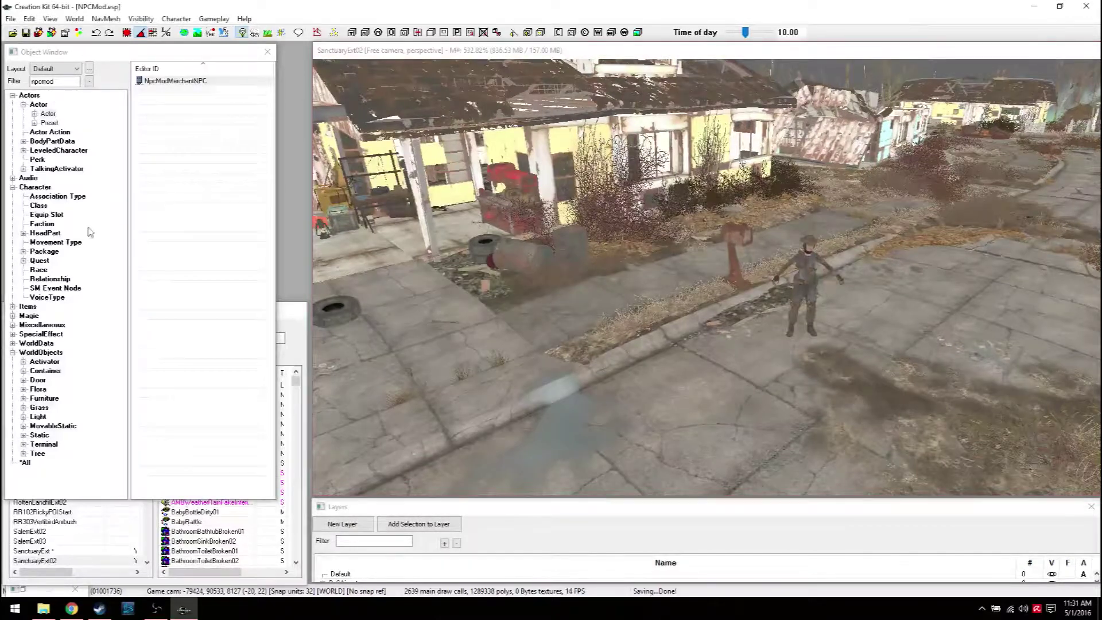
Switch to Fallout 4, resume the game in Sanctuary and talk to the merchant to check the barter inventory.
left_click(185, 609)
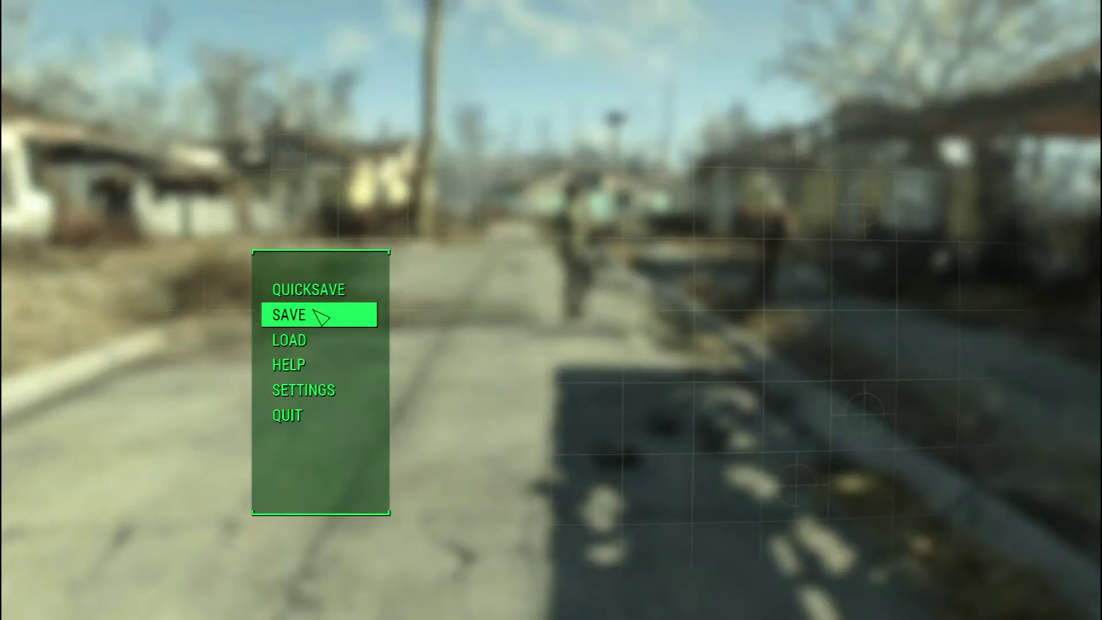
key("Escape")
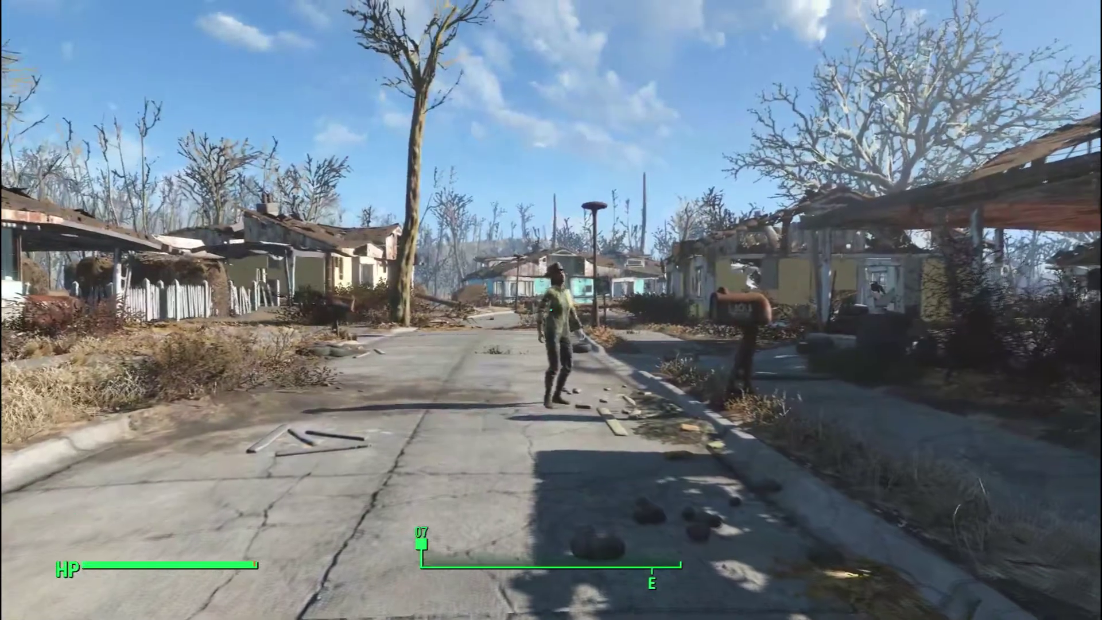
key("w")
key("w")
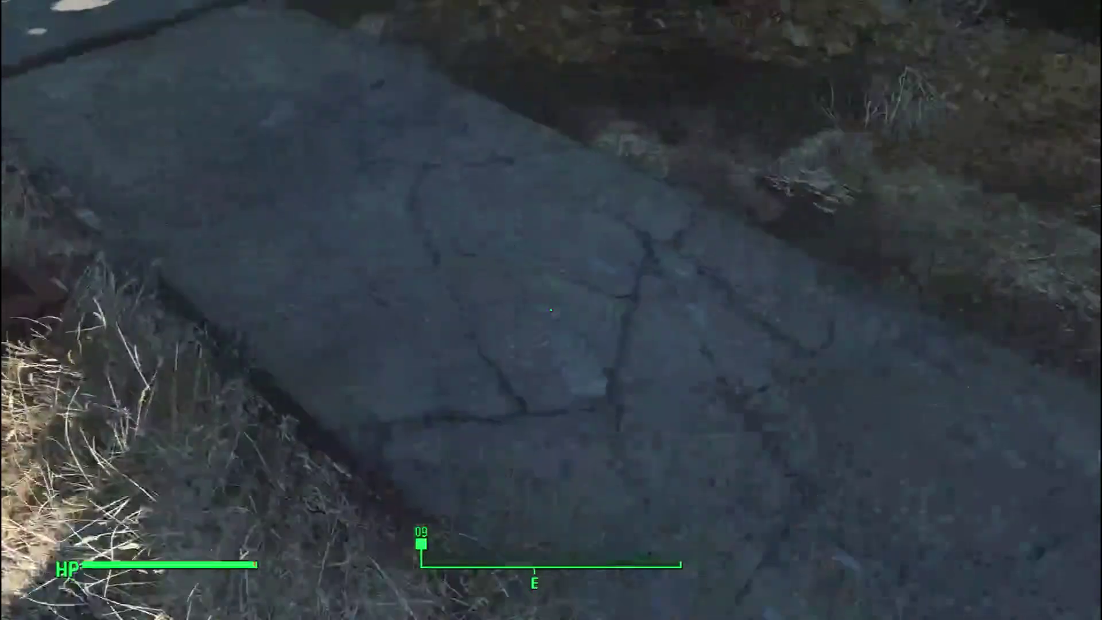
key("w")
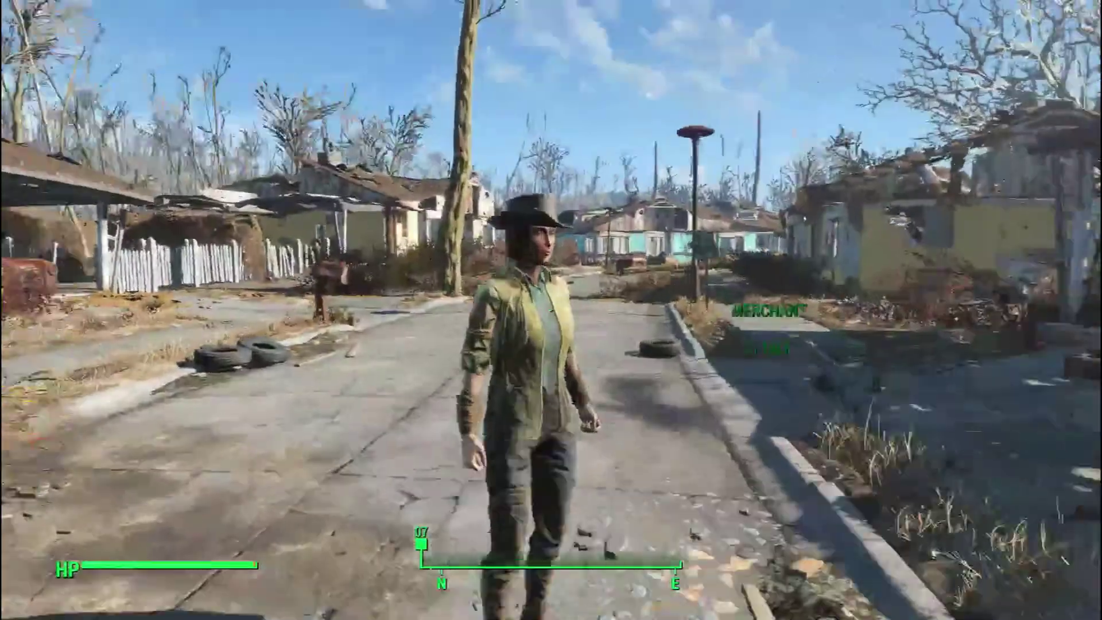
key("e")
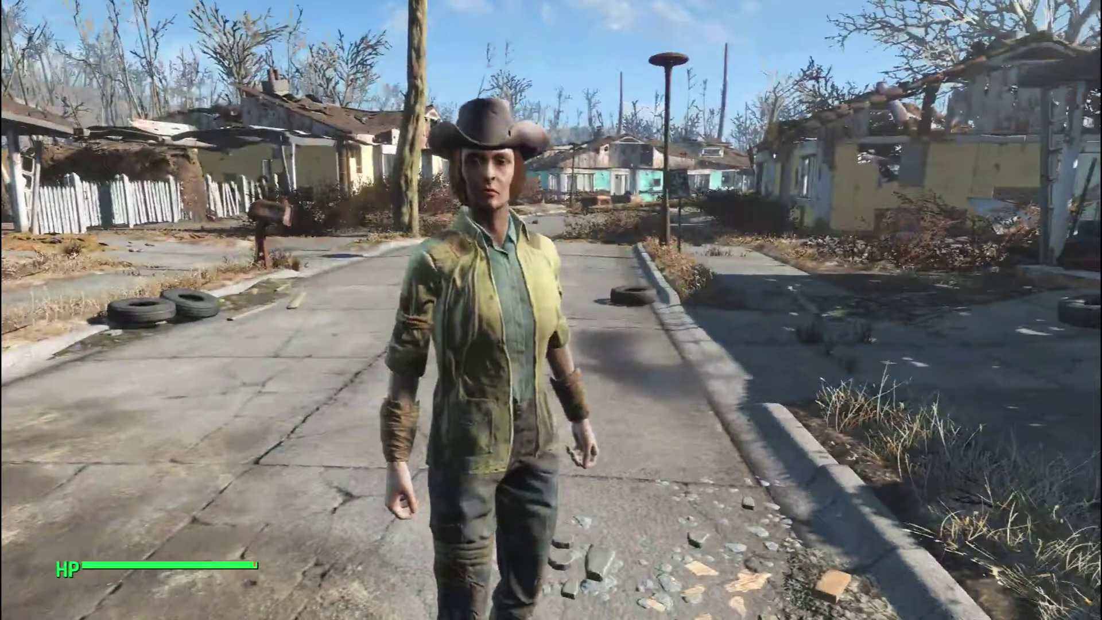
key("s")
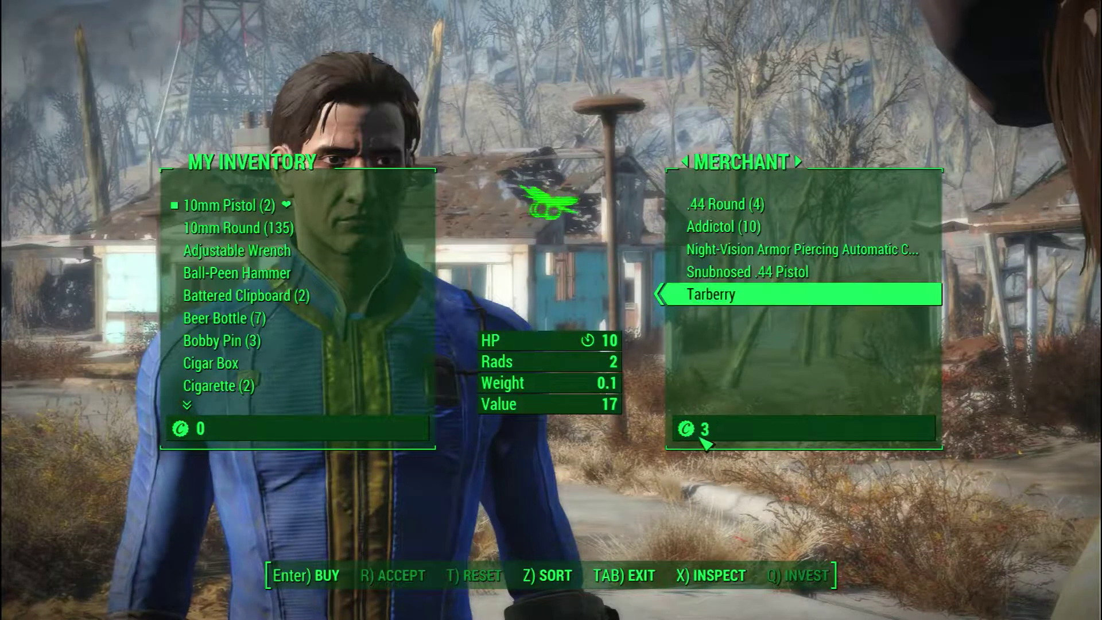
Leave the barter screen and quit Fallout 4 to the desktop.
key("Escape")
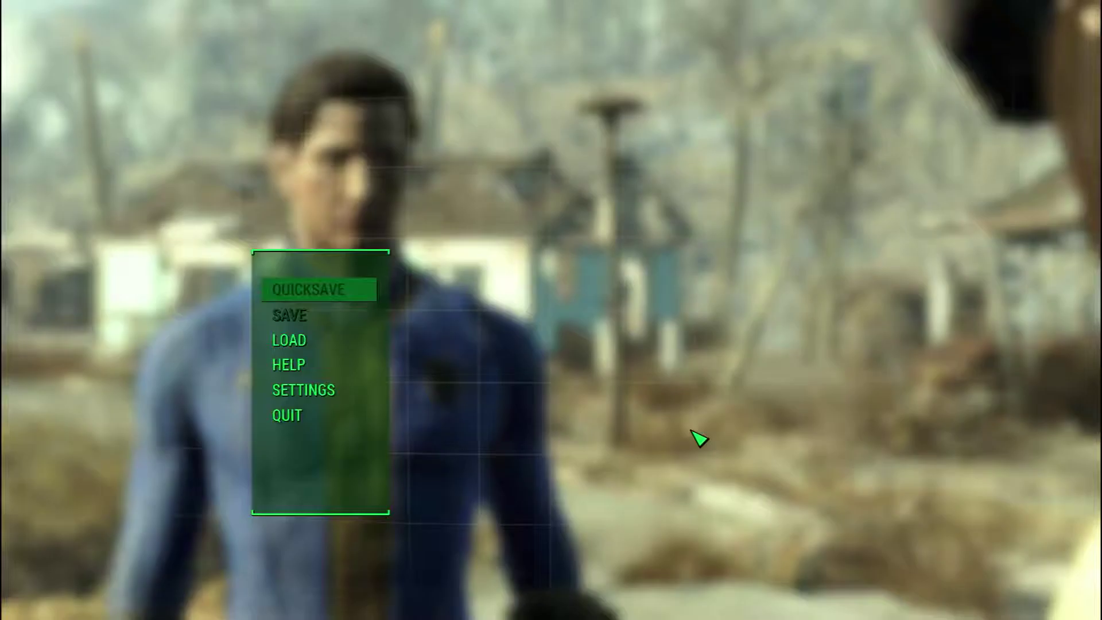
left_click(302, 416)
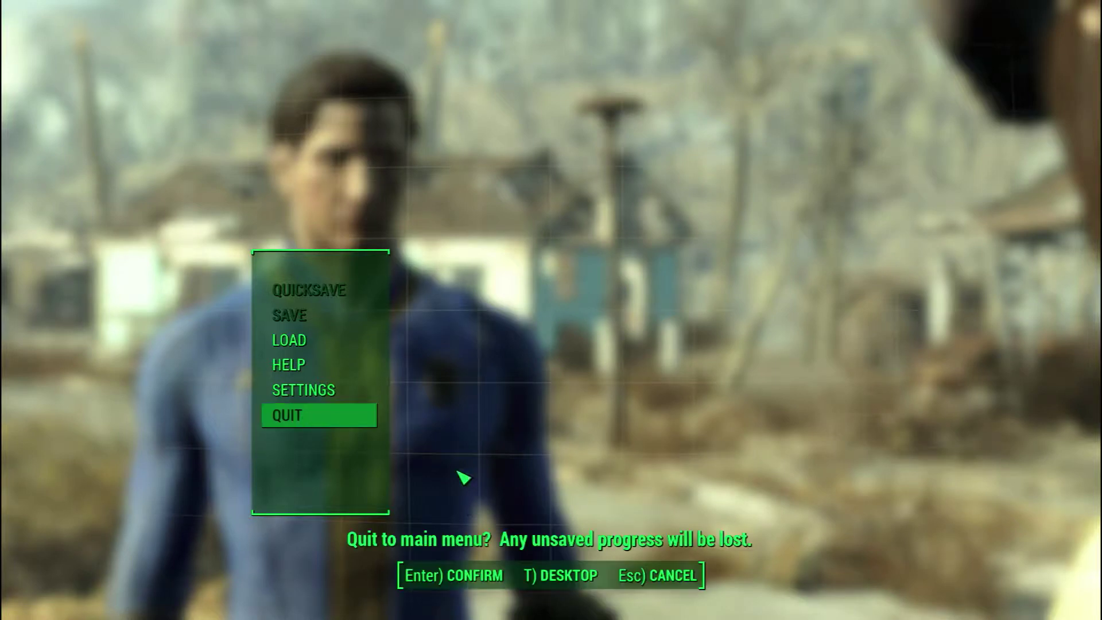
left_click(550, 579)
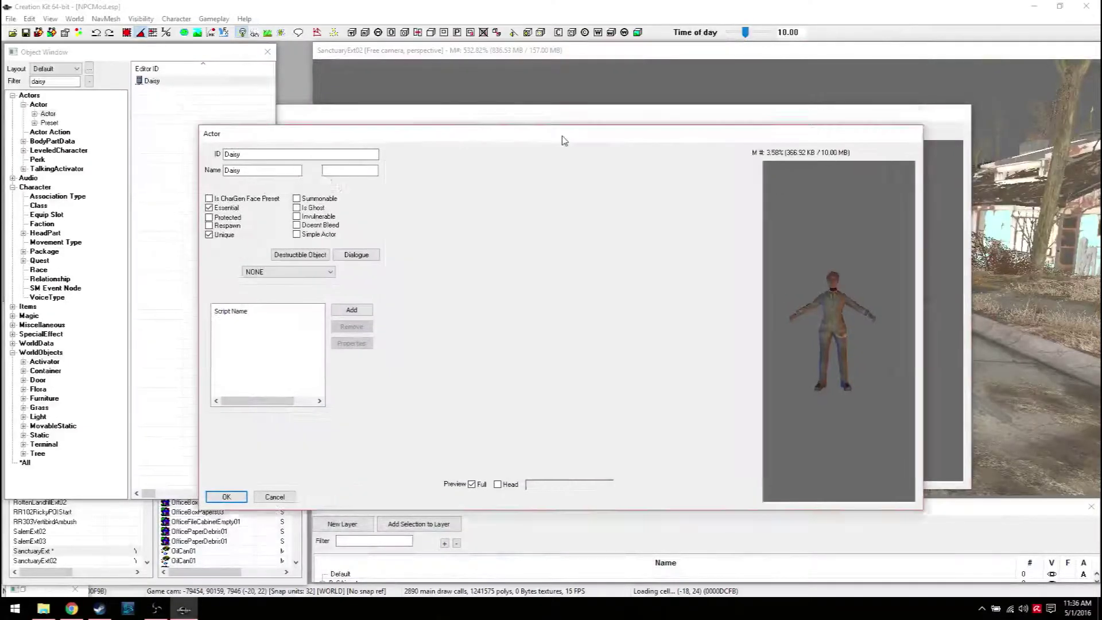
Examine the factions and ranks assigned to the Daisy actor as a reference for the merchant NPC.
left_click_drag(565, 151, 638, 86)
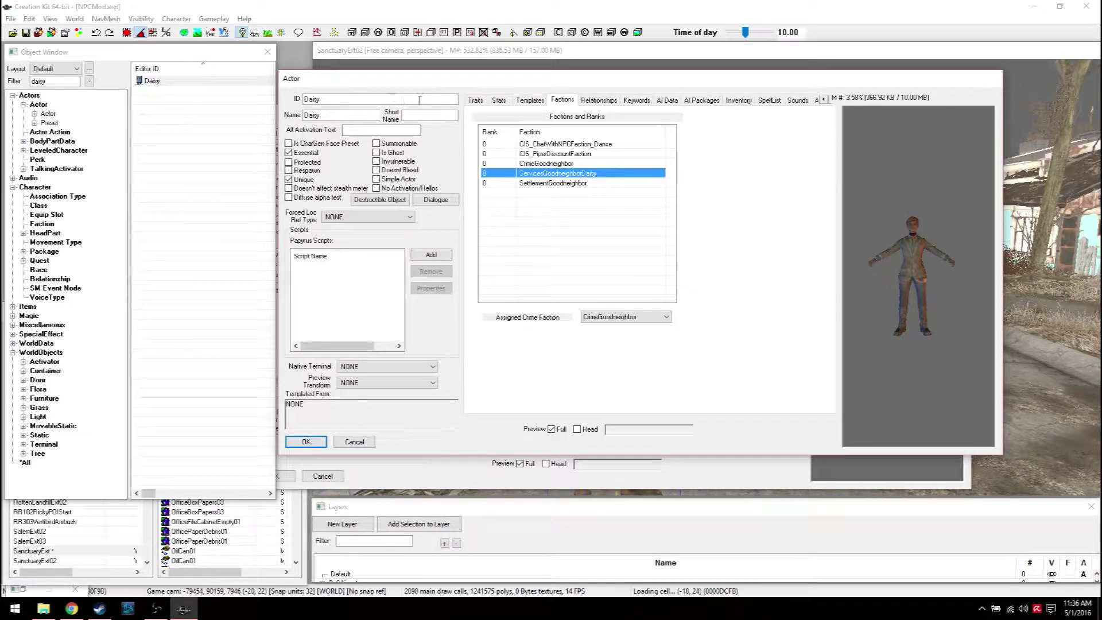
left_click(635, 275)
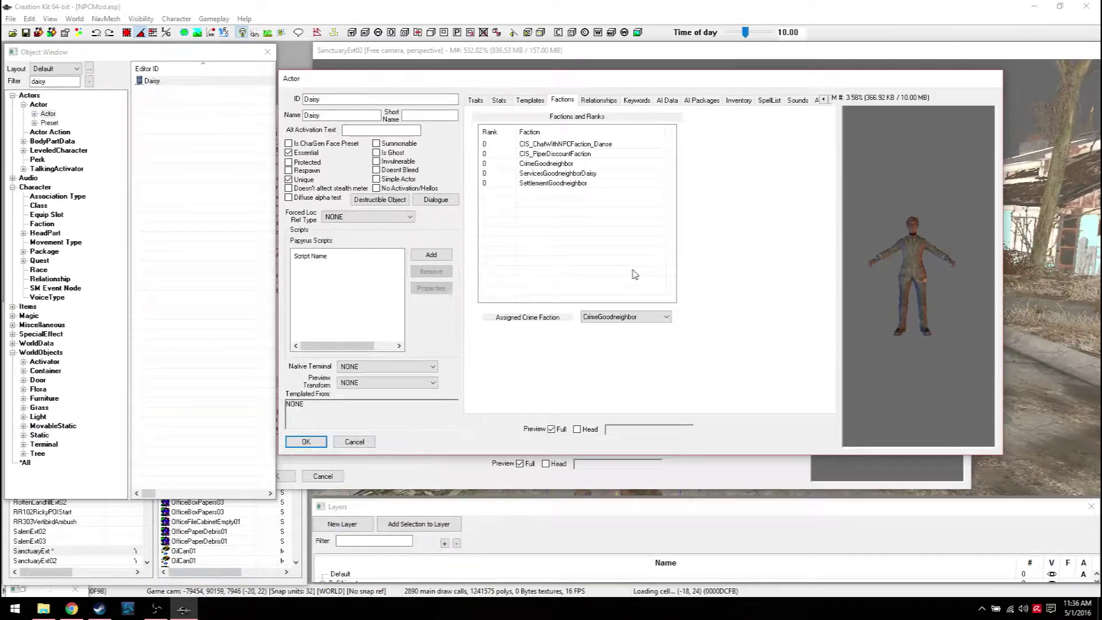
left_click_drag(330, 83, 266, 112)
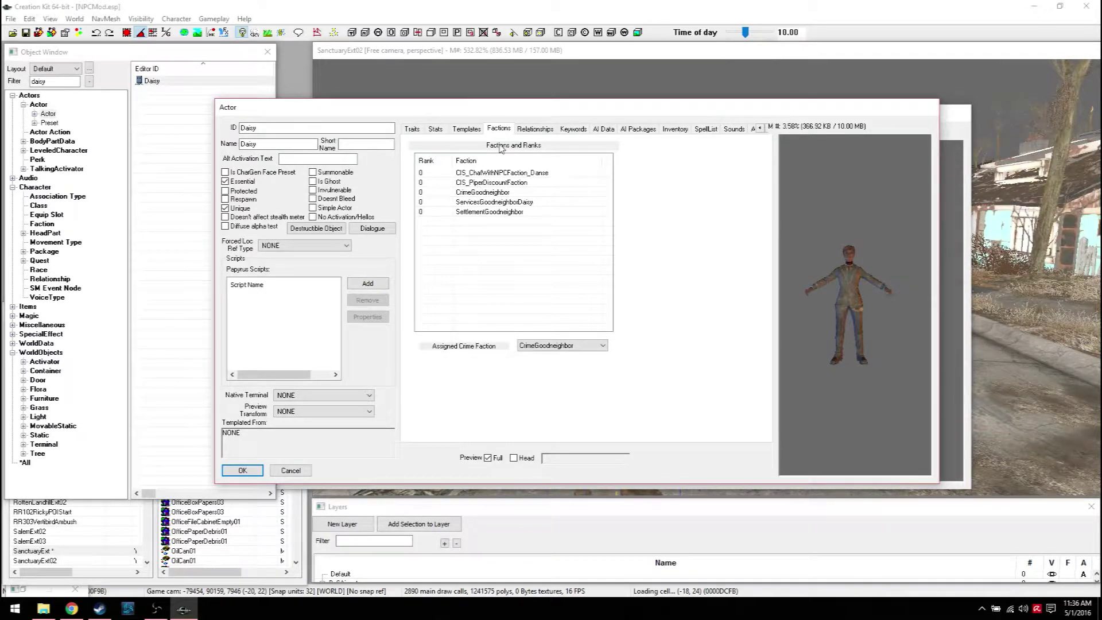
left_click_drag(501, 115, 493, 140)
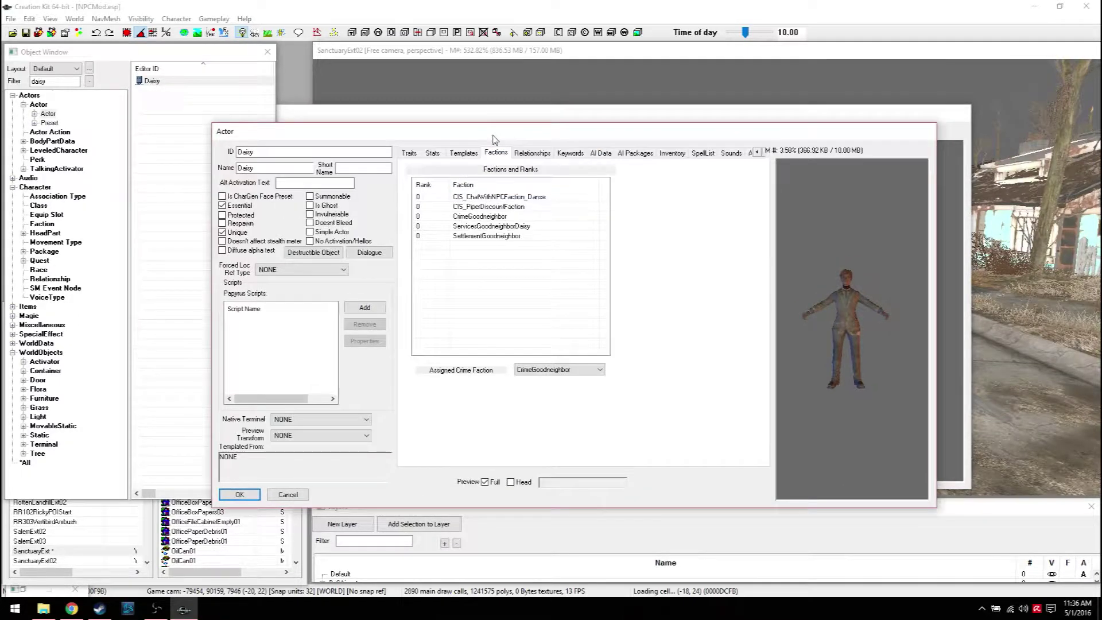
left_click(469, 207)
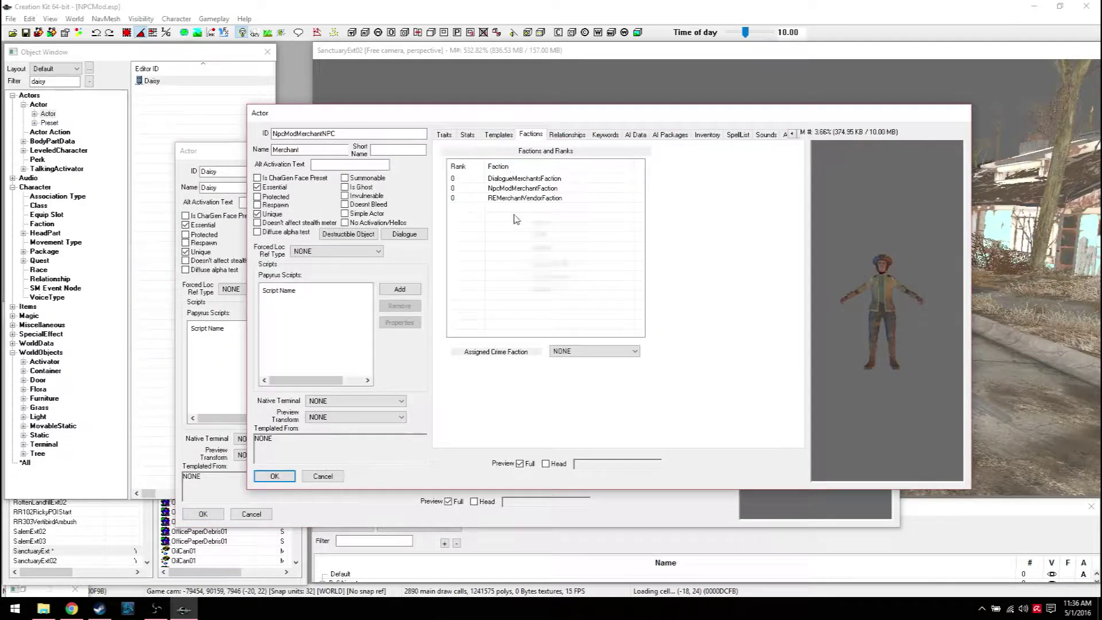
Add CIS_PiperDiscountFaction to the factions of the NpcModMerchantNPC actor.
right_click(516, 219)
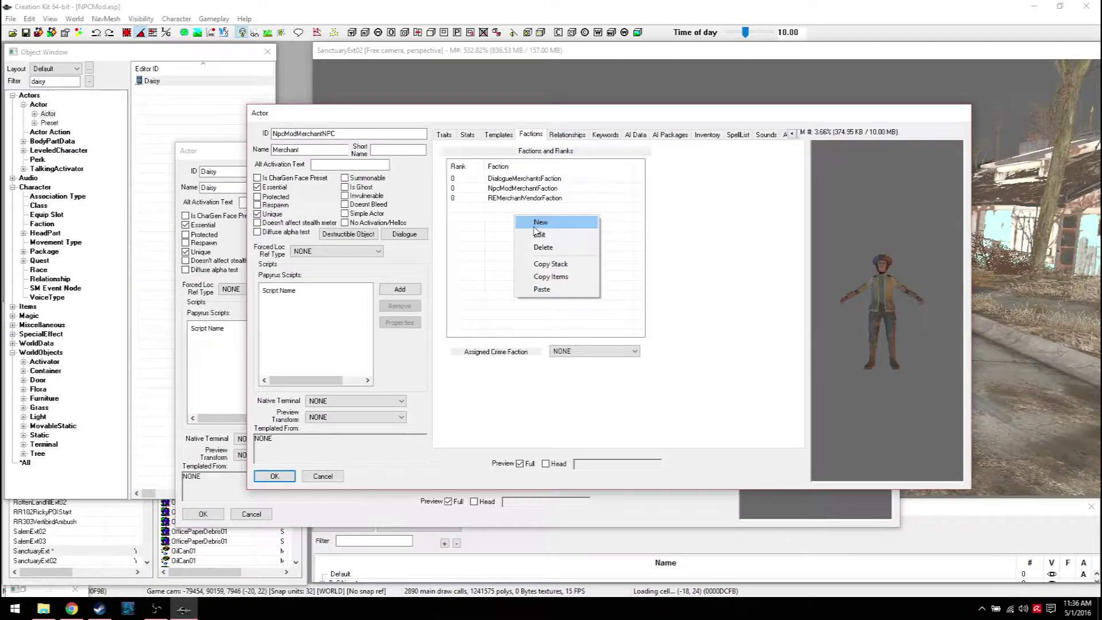
left_click(581, 228)
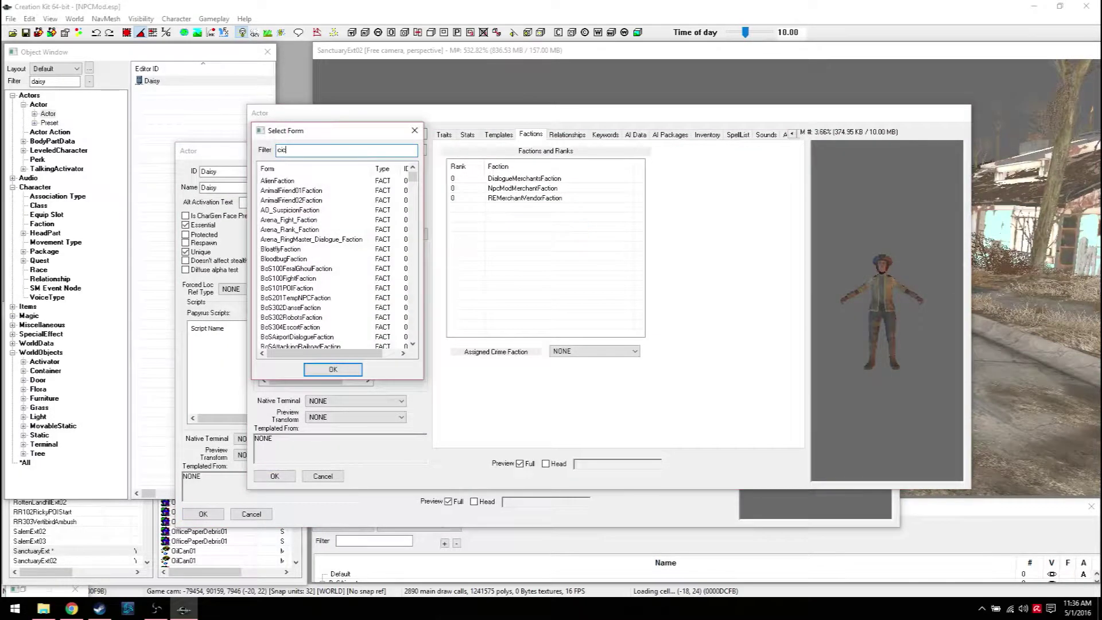
type("piper")
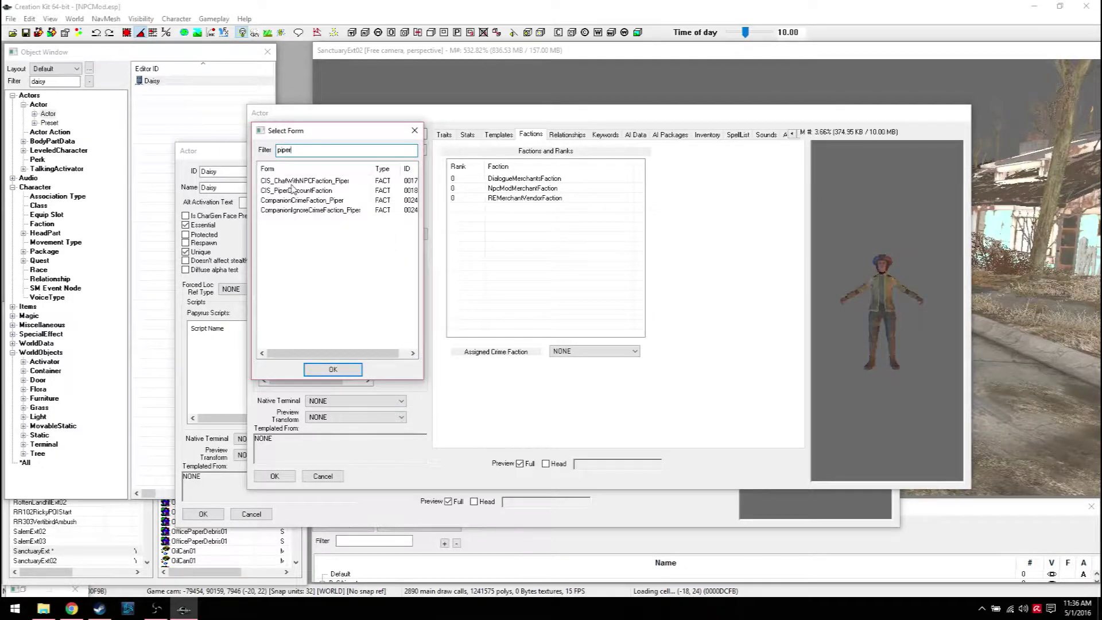
left_click(293, 190)
left_click(333, 369)
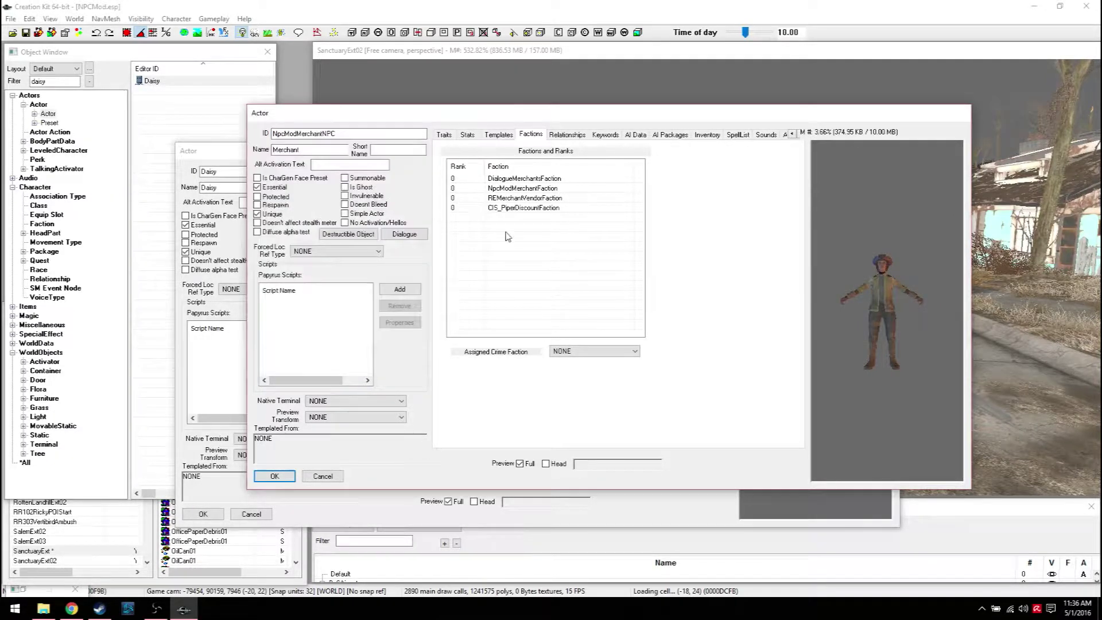
Compare the merchant's factions with Daisy's and delete REMerchantVendorFaction from NpcModMerchantNPC.
left_click(202, 306)
left_click(489, 225)
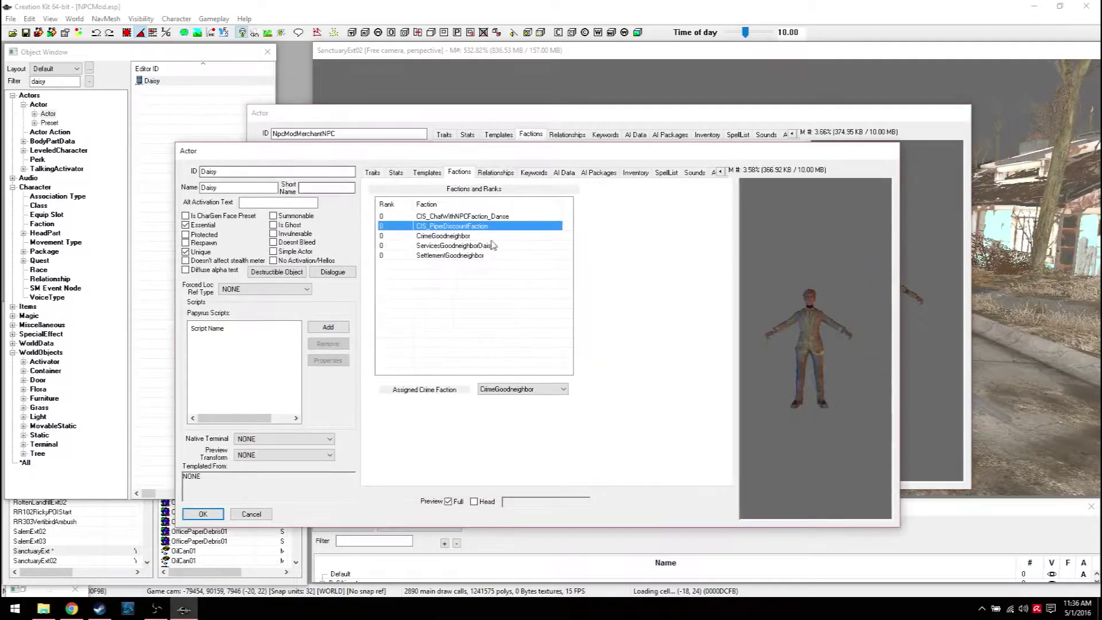
left_click(441, 246)
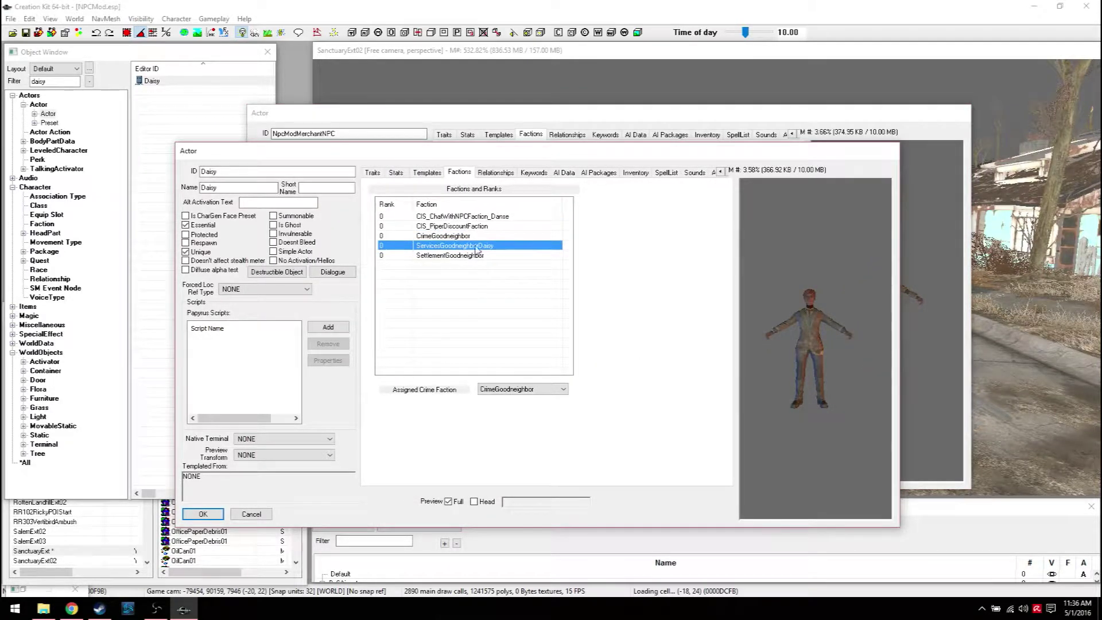
left_click(508, 129)
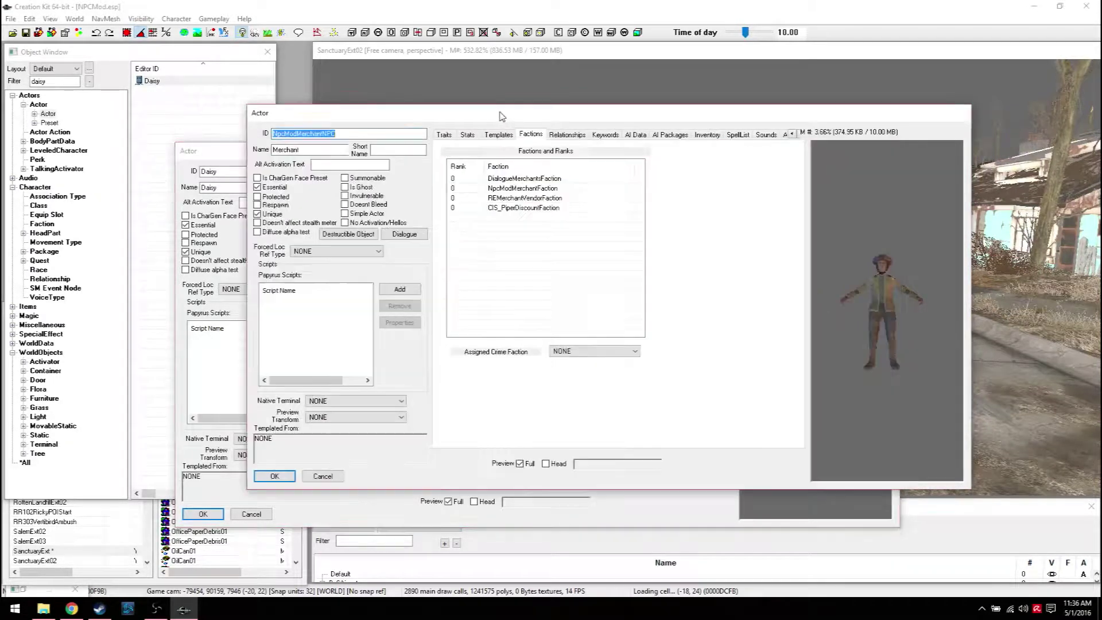
right_click(509, 201)
left_click(537, 229)
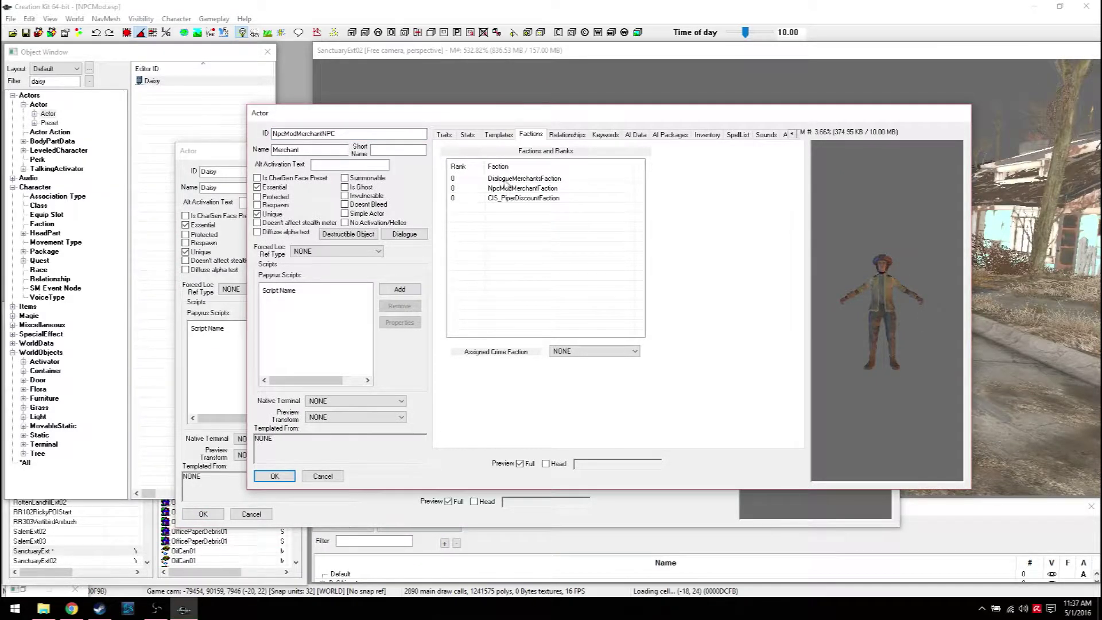
Check the merchant's remaining factions against Daisy's, accept the merchant actor's changes, and clear and dismiss the warnings.
left_click(506, 180)
left_click(190, 149)
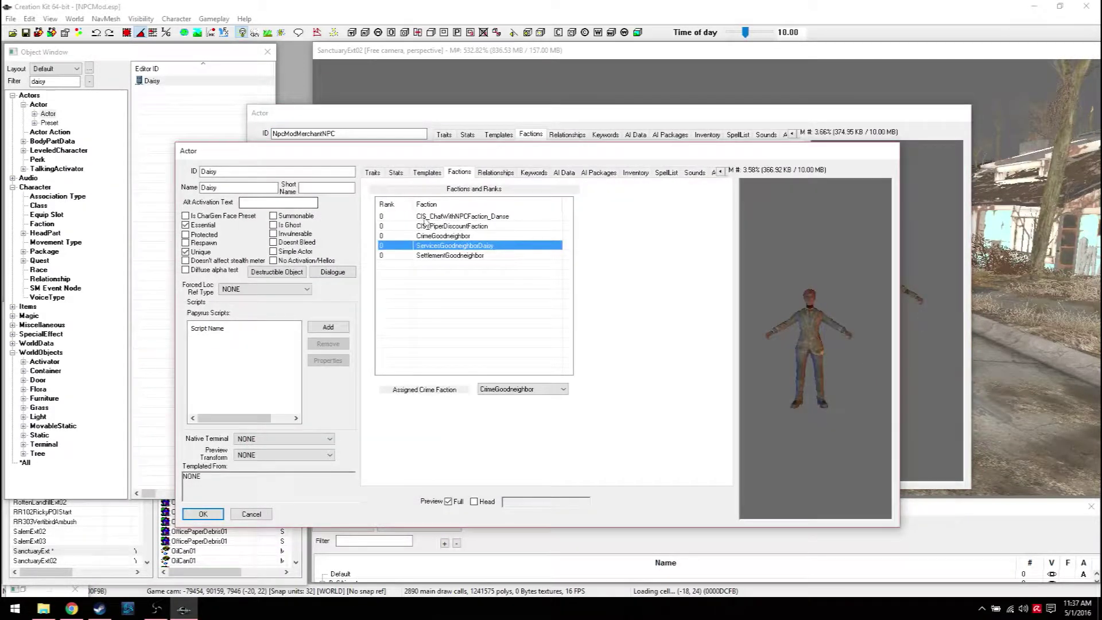
left_click(464, 120)
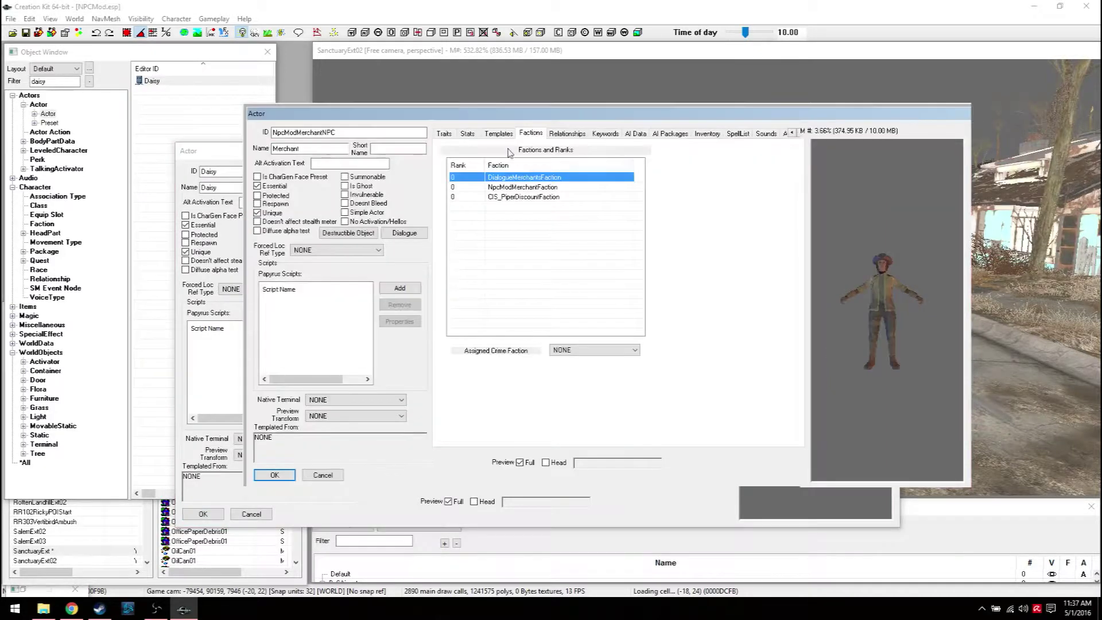
mouse_move(374, 114)
left_mouse_down()
mouse_move(415, 131)
mouse_move(379, 92)
mouse_move(371, 97)
left_mouse_up()
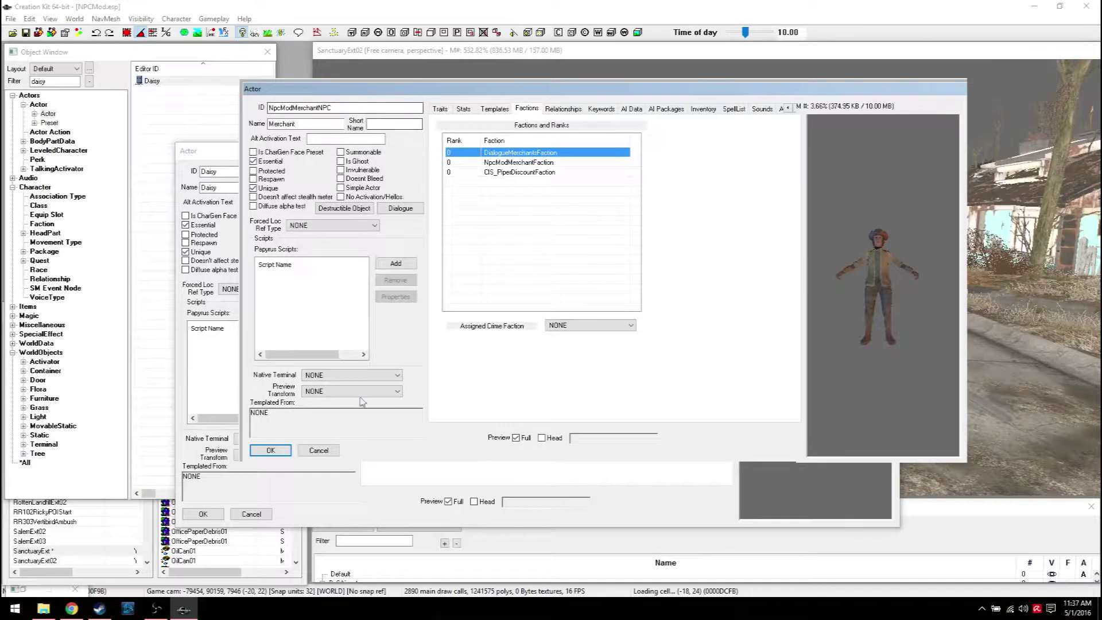
left_click(282, 453)
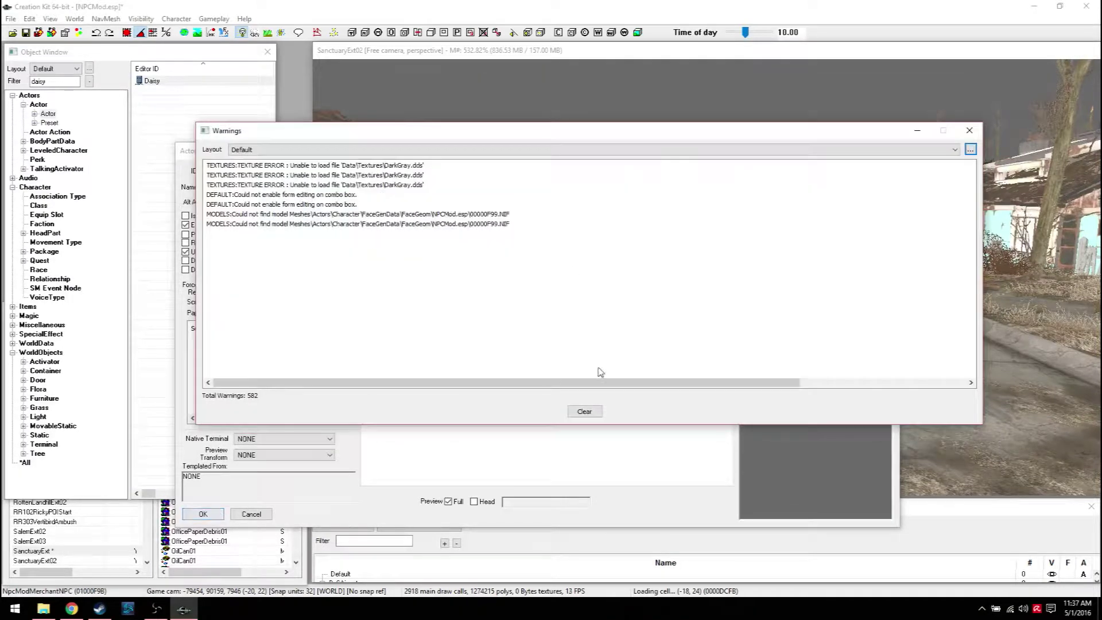
left_click(585, 411)
left_click(917, 131)
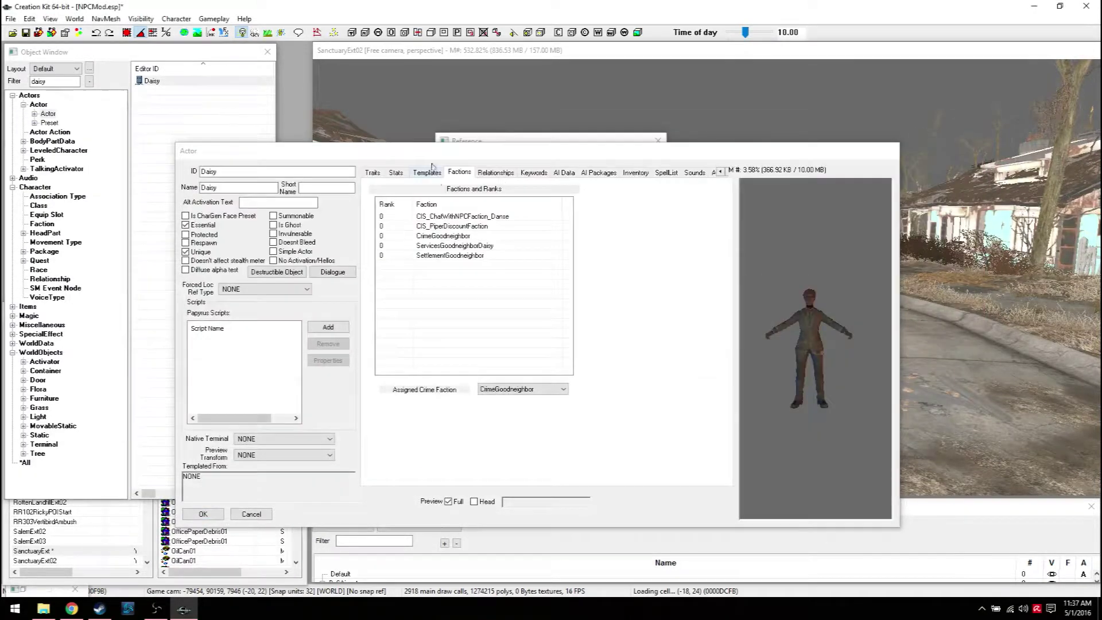
Cancel the merchant's reference properties, filter the object list by "npcmod" and reopen the NpcModMerchantNPC actor.
left_click_drag(432, 153, 458, 218)
left_click(514, 141)
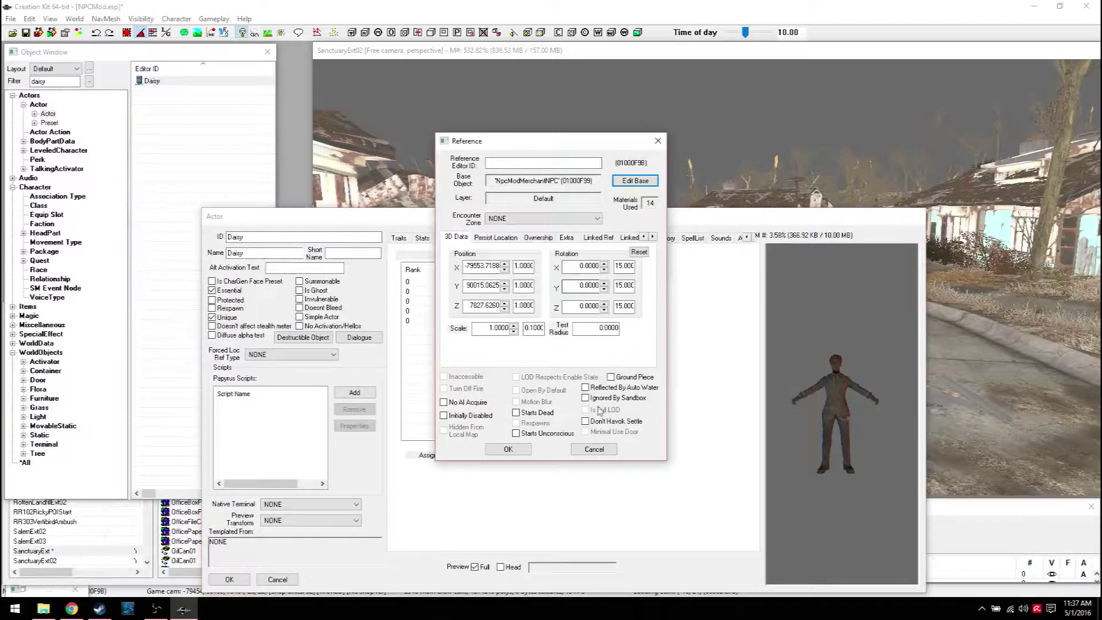
left_click(595, 449)
left_click(60, 83)
type("npcmod")
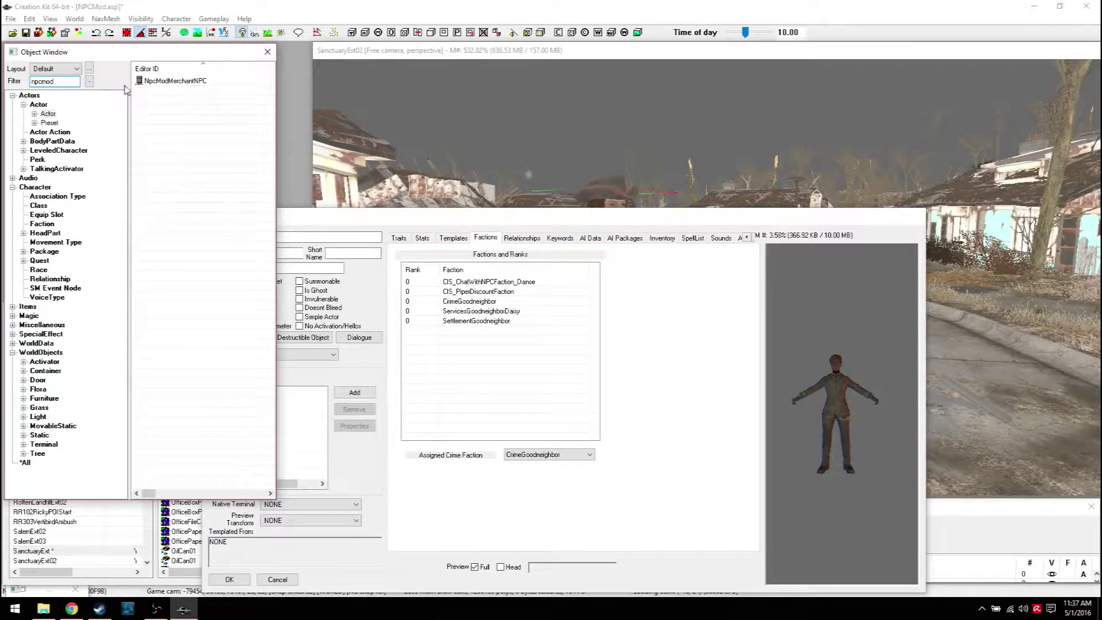
left_click_drag(157, 88, 471, 256)
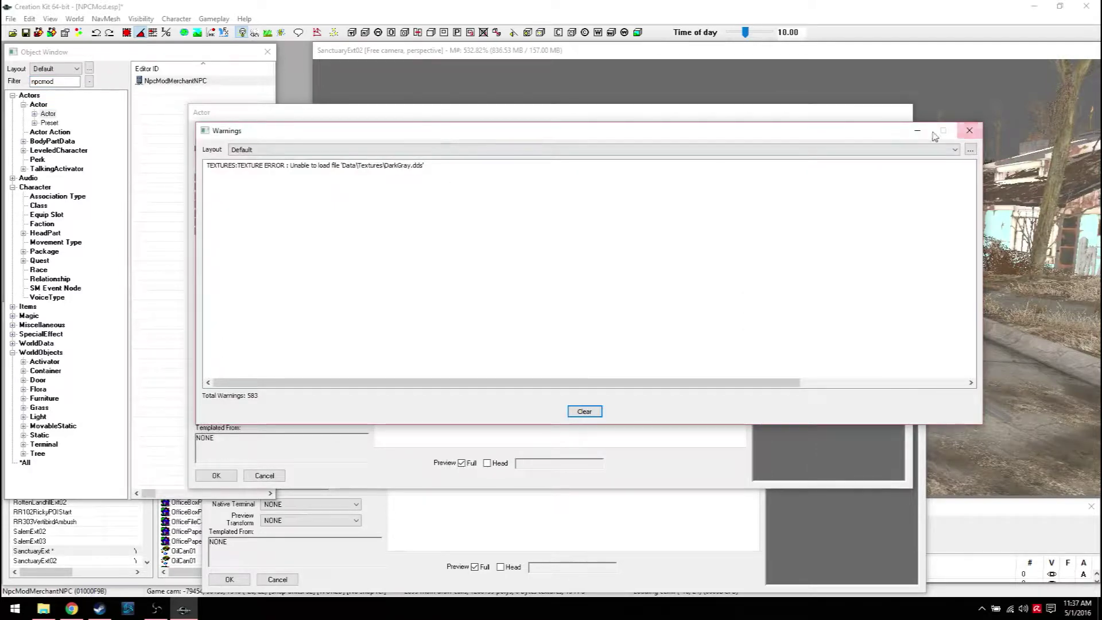
left_click(970, 131)
left_click_drag(508, 125, 566, 102)
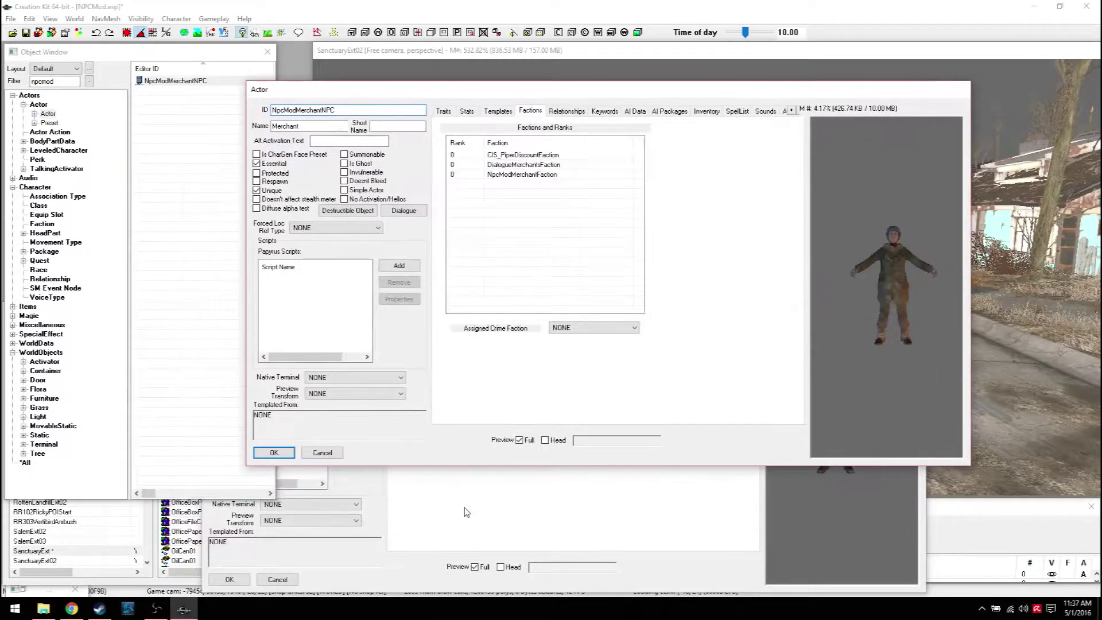
Compare the inventories of Daisy and the merchant, and delete CombatRifle from the merchant's inventory.
left_click(468, 514)
left_click_drag(468, 223, 348, 198)
left_click(549, 213)
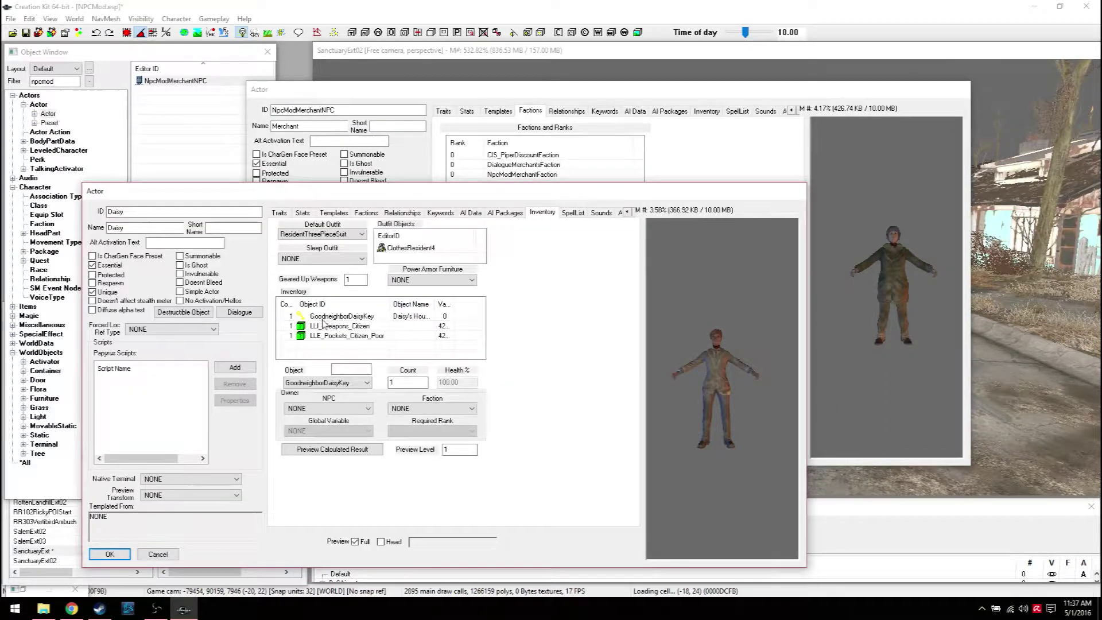
left_click(700, 129)
left_click(710, 111)
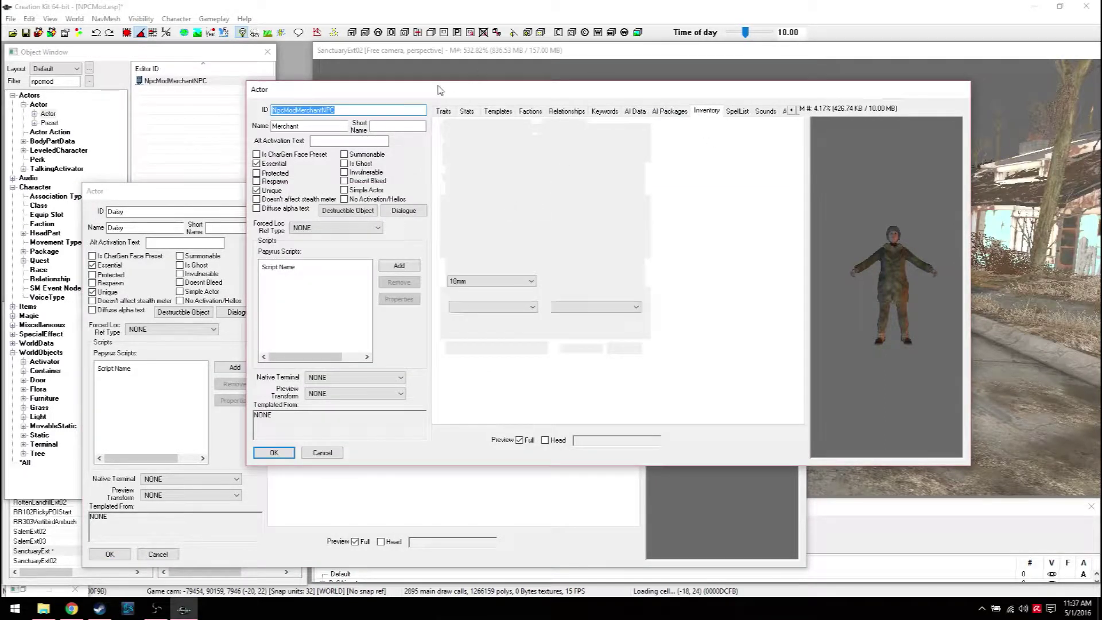
left_click_drag(436, 90, 505, 92)
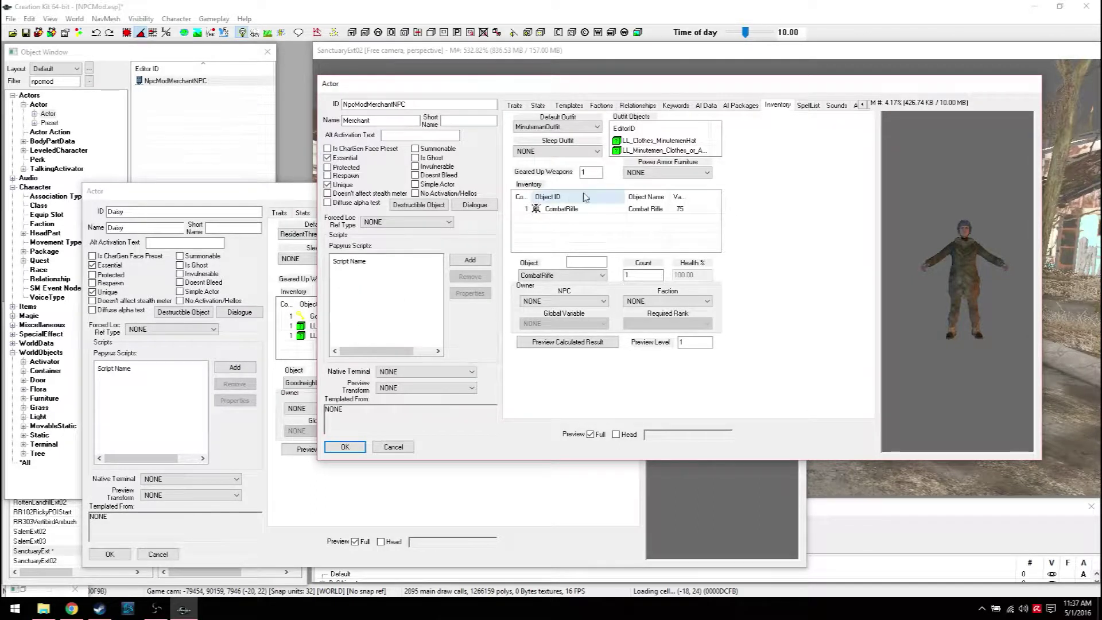
right_click(550, 208)
left_click(564, 240)
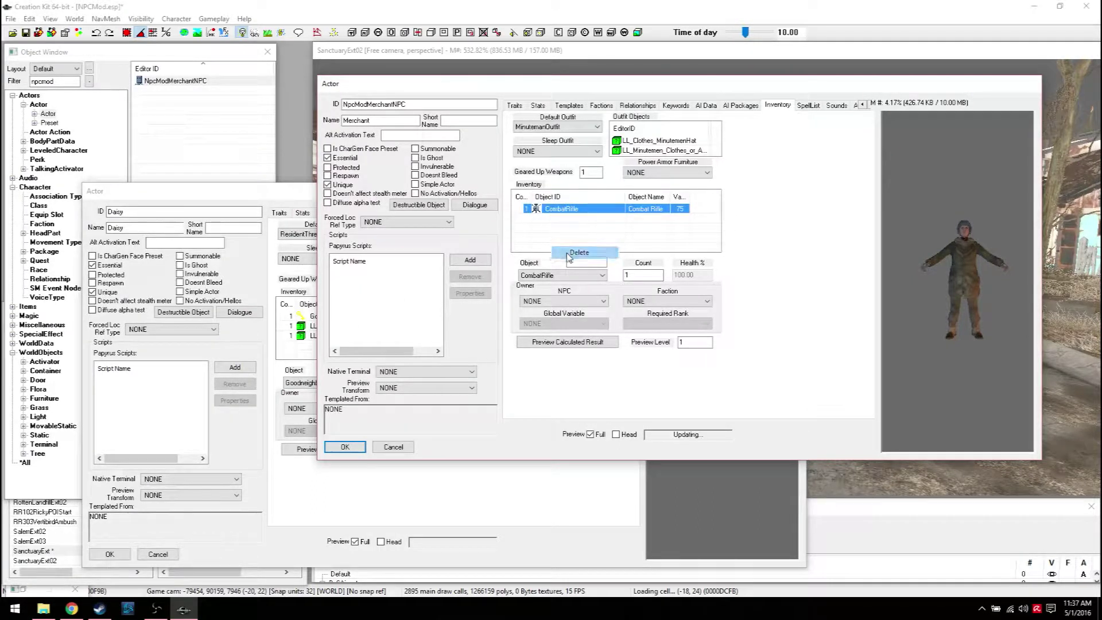
Add the leveled list LLI_Weapons_Citizen to the merchant's inventory, matching Daisy's.
left_click(306, 209)
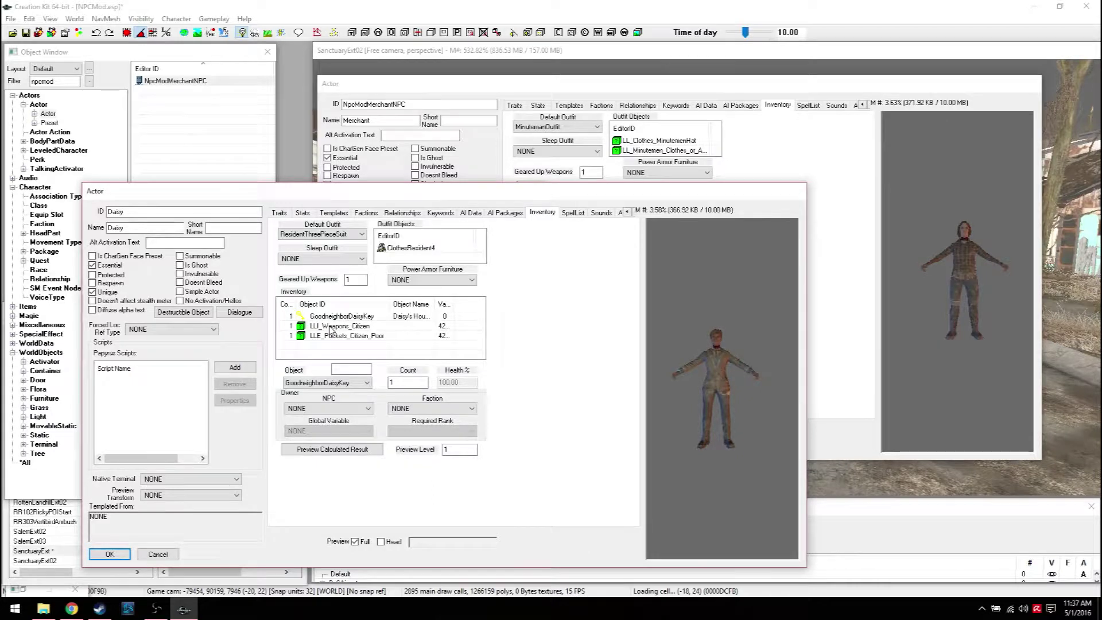
left_click(601, 91)
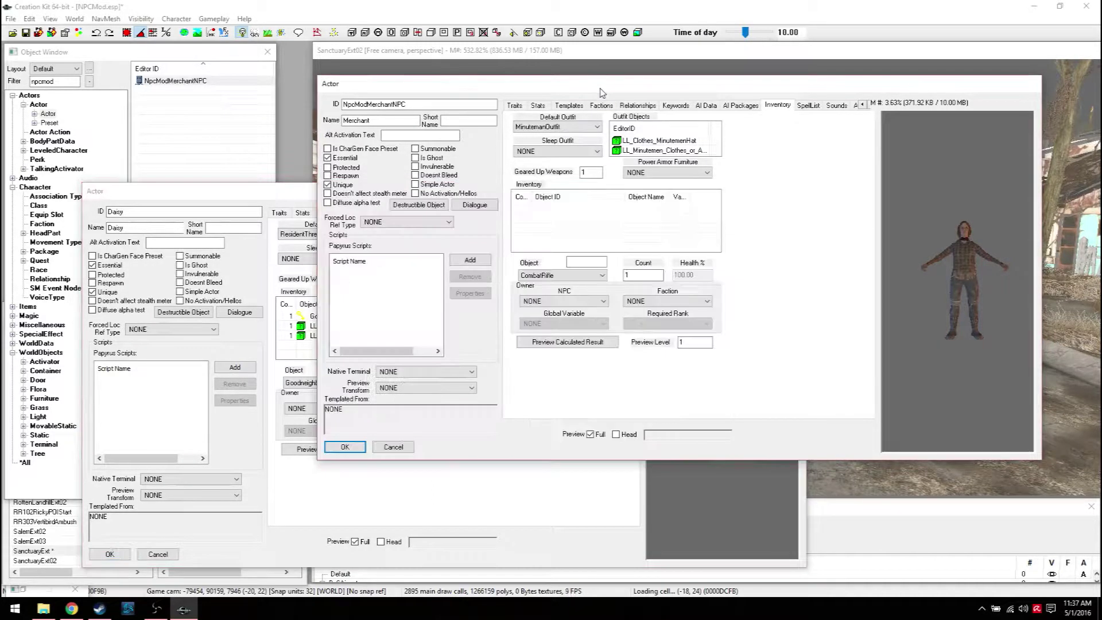
right_click(568, 222)
left_click(597, 253)
left_click(562, 275)
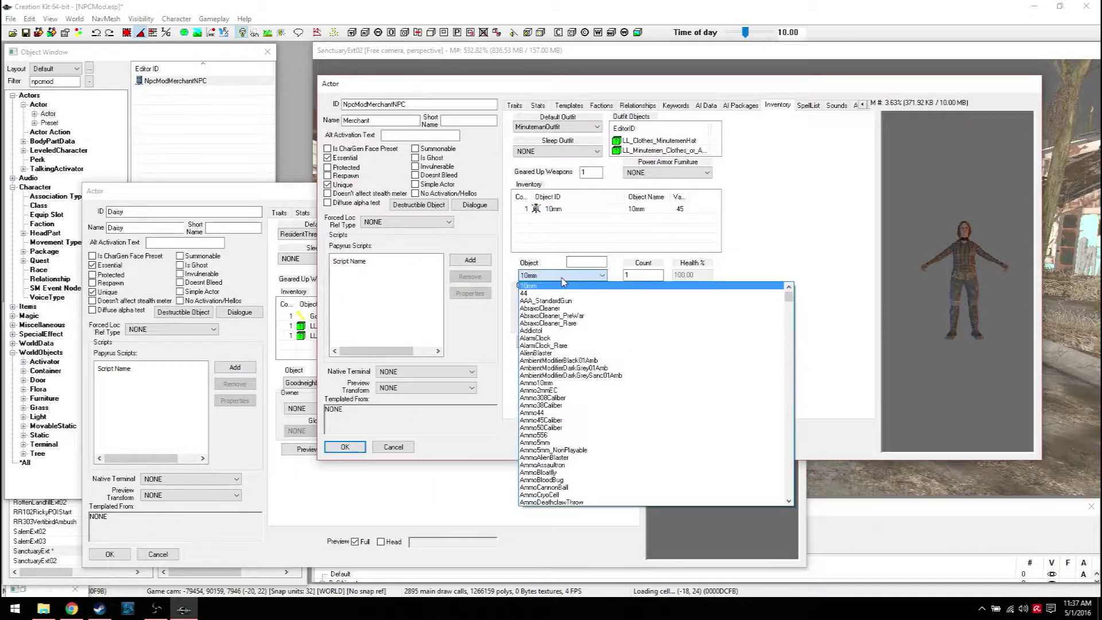
type("LLI")
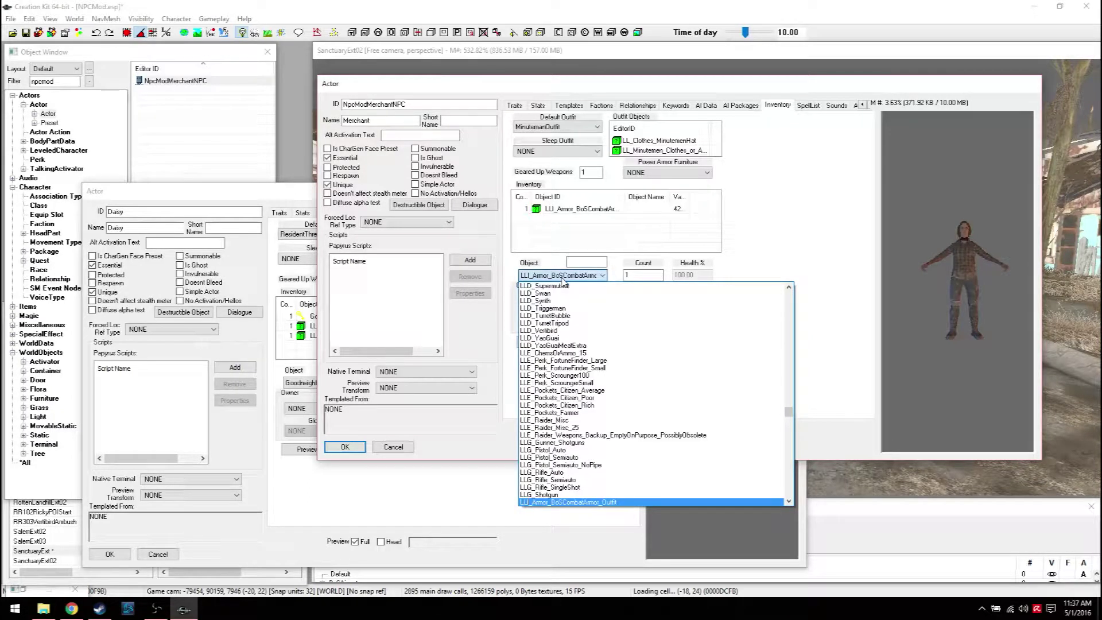
type("_Weapons_Citizen")
scroll(554, 373, "down", 2)
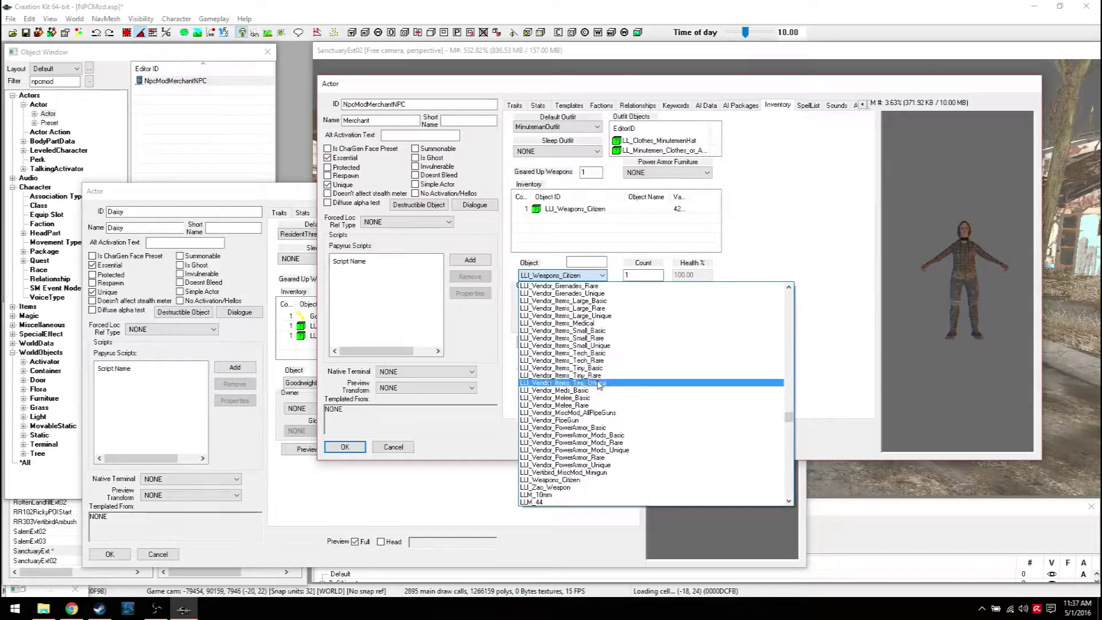
left_click(537, 455)
Add a second entry to the merchant's inventory and set its object to LLI_ChildrenOfAtom_Clothes.
left_click(299, 202)
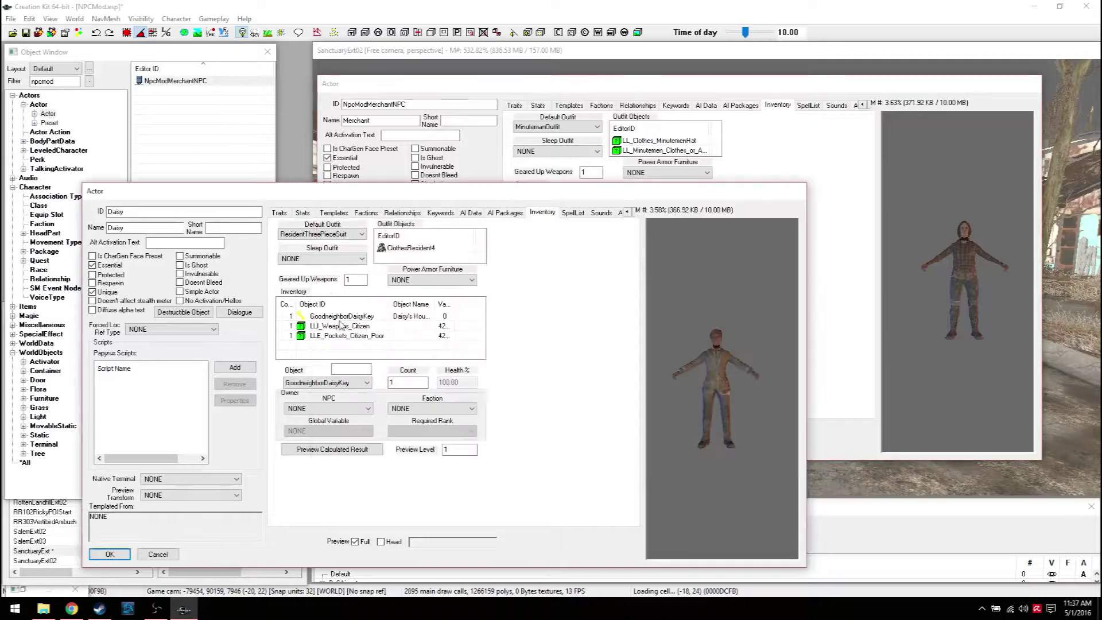
left_click(785, 162)
right_click(542, 235)
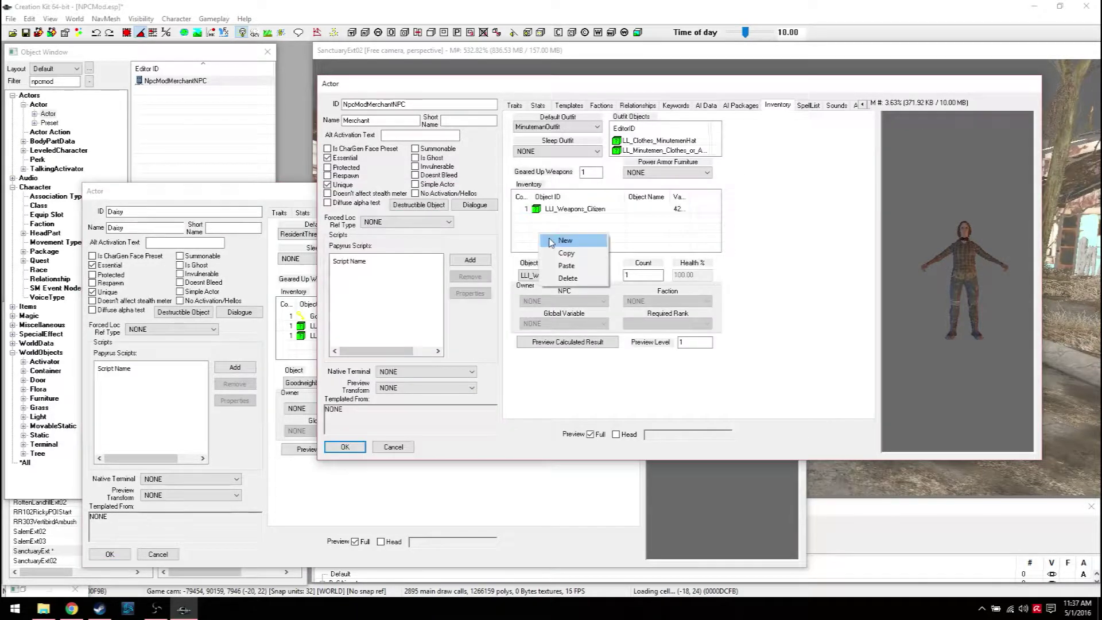
left_click(551, 242)
left_click(554, 276)
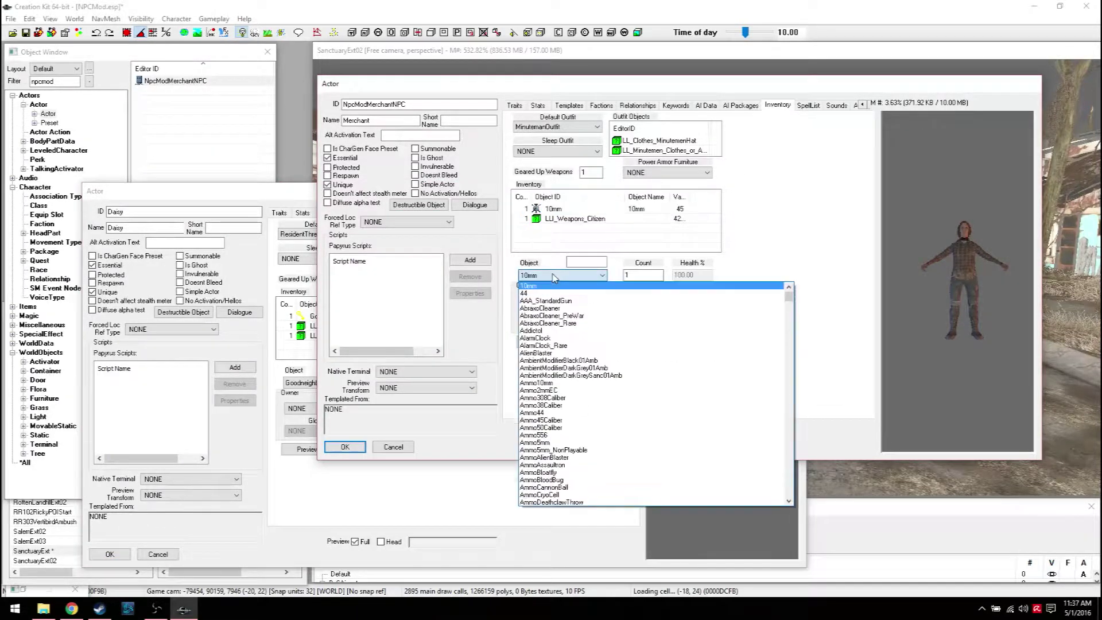
type("LLI")
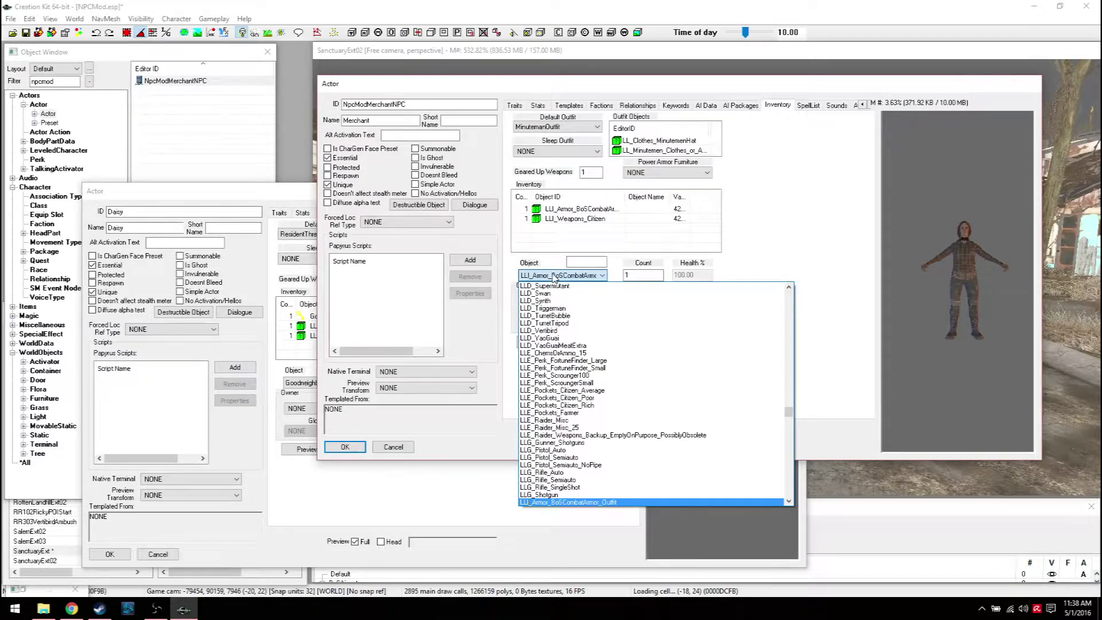
type("_ChildrenOfAtom_Clothe")
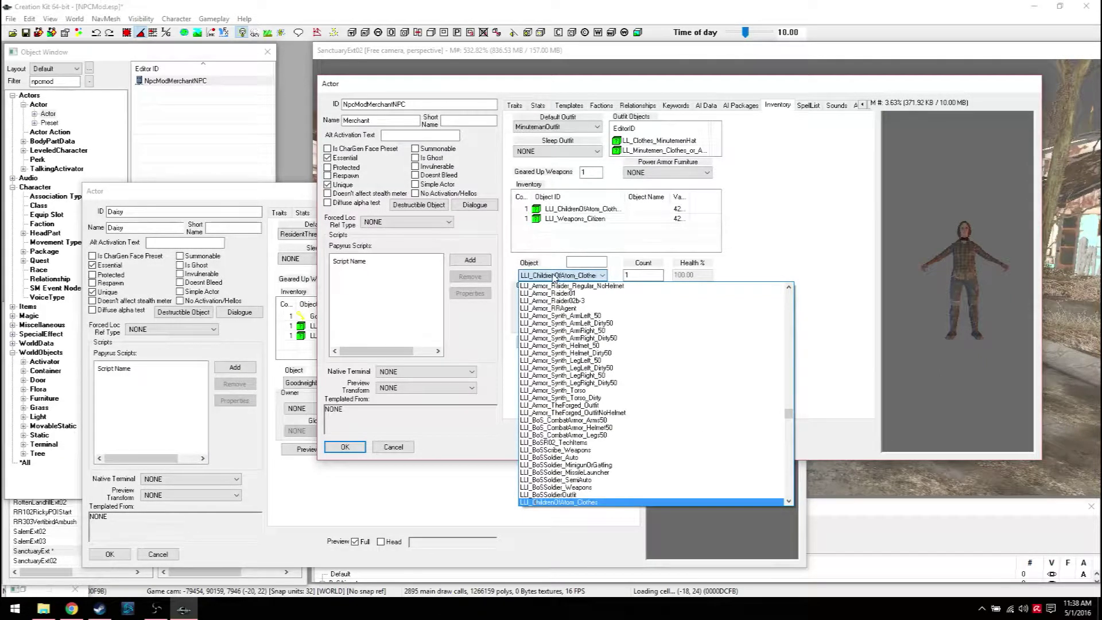
Reposition Daisy's actor window so her inventory list can be compared with the merchant's.
left_click(299, 195)
left_click_drag(299, 195, 214, 193)
left_click(781, 244)
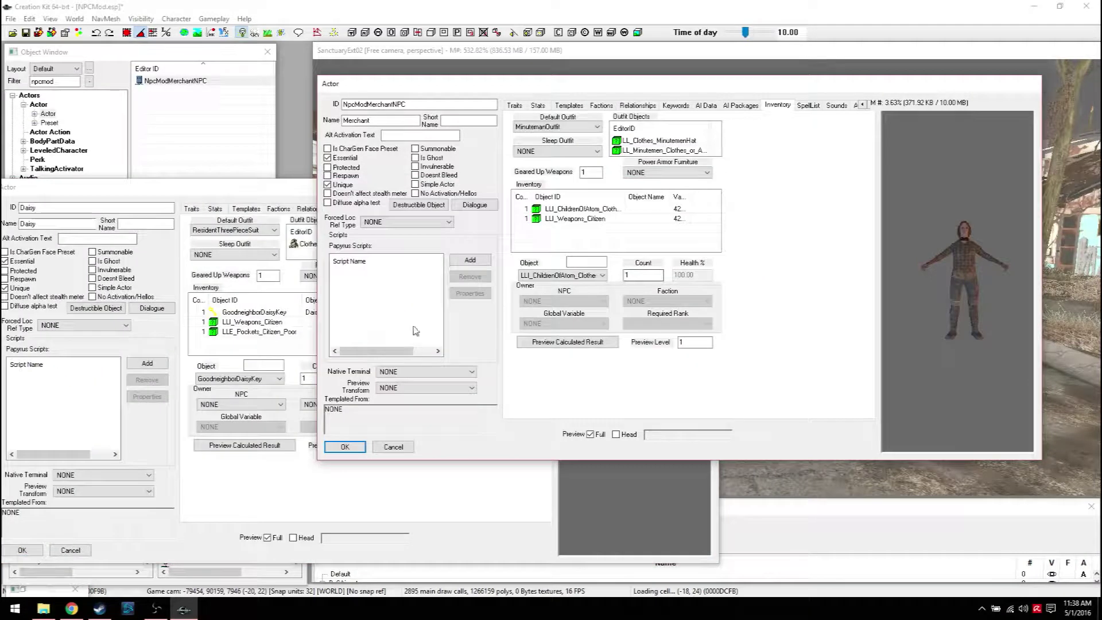
left_click(556, 219)
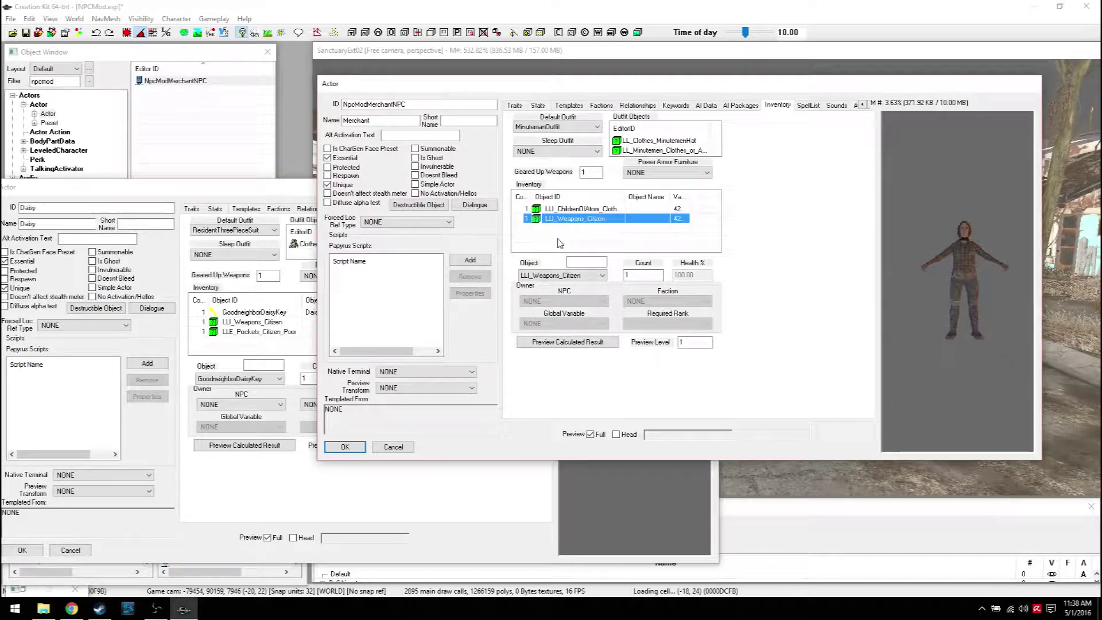
Change the merchant's LLI_ChildrenOfAtom_Clothes inventory entry to LLE_Pockets_Citizen_Poor, matching Daisy's.
left_click(565, 209)
left_click(562, 275)
type("ll")
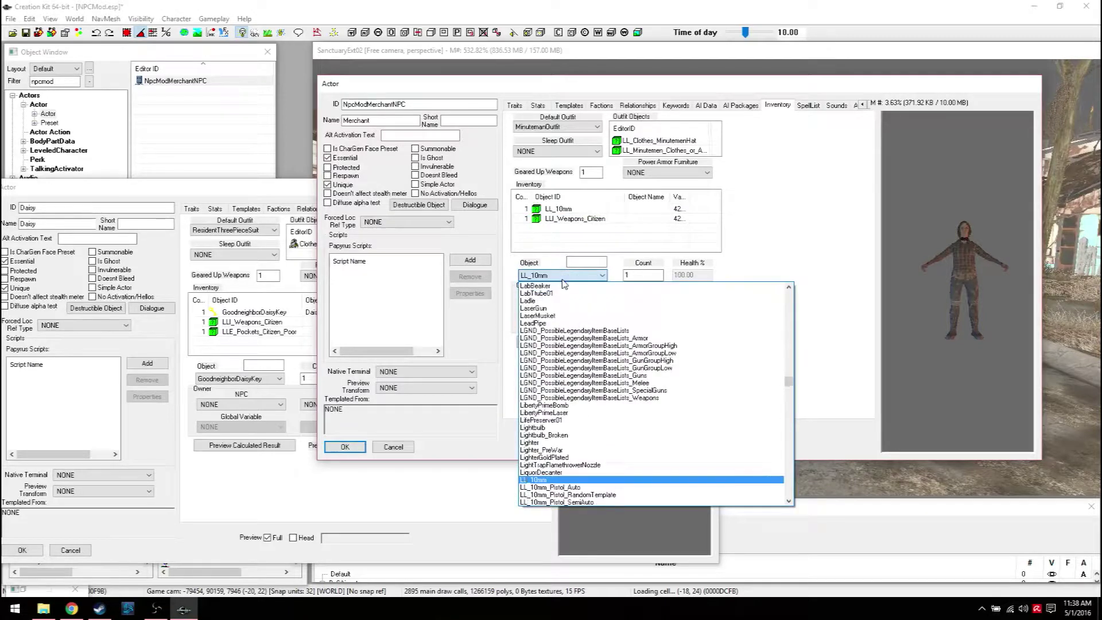
type("emsOrAmmo")
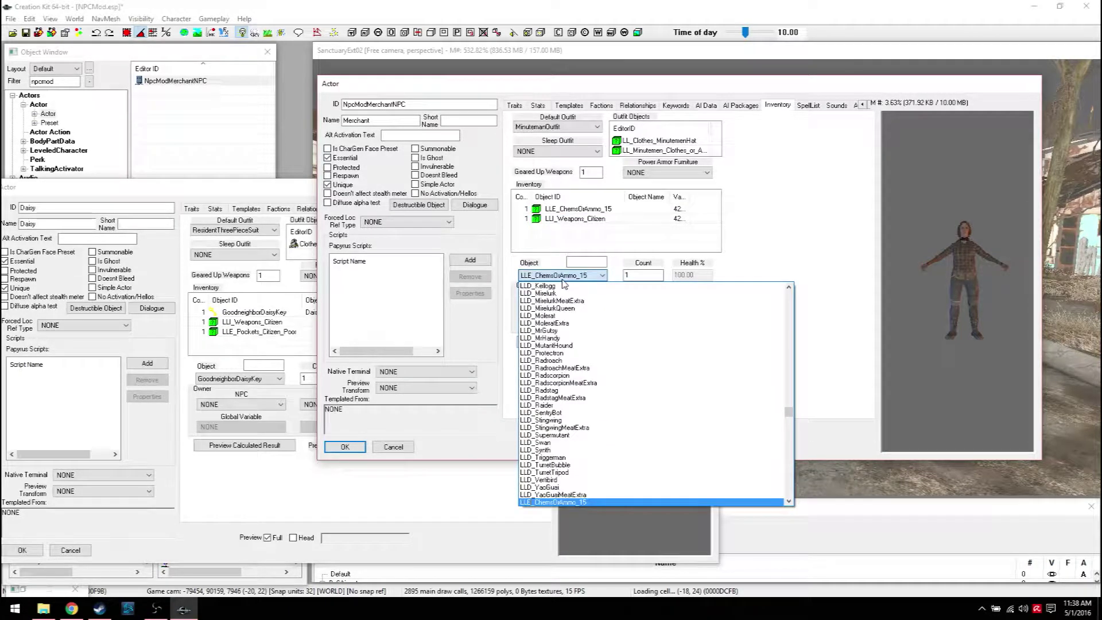
type("we")
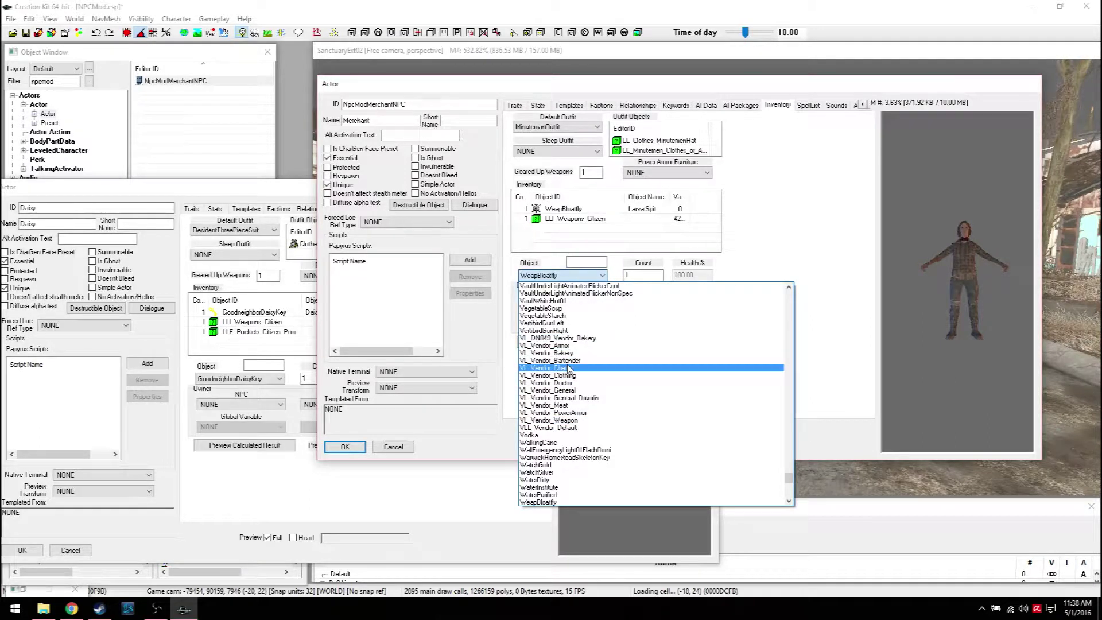
type("ol")
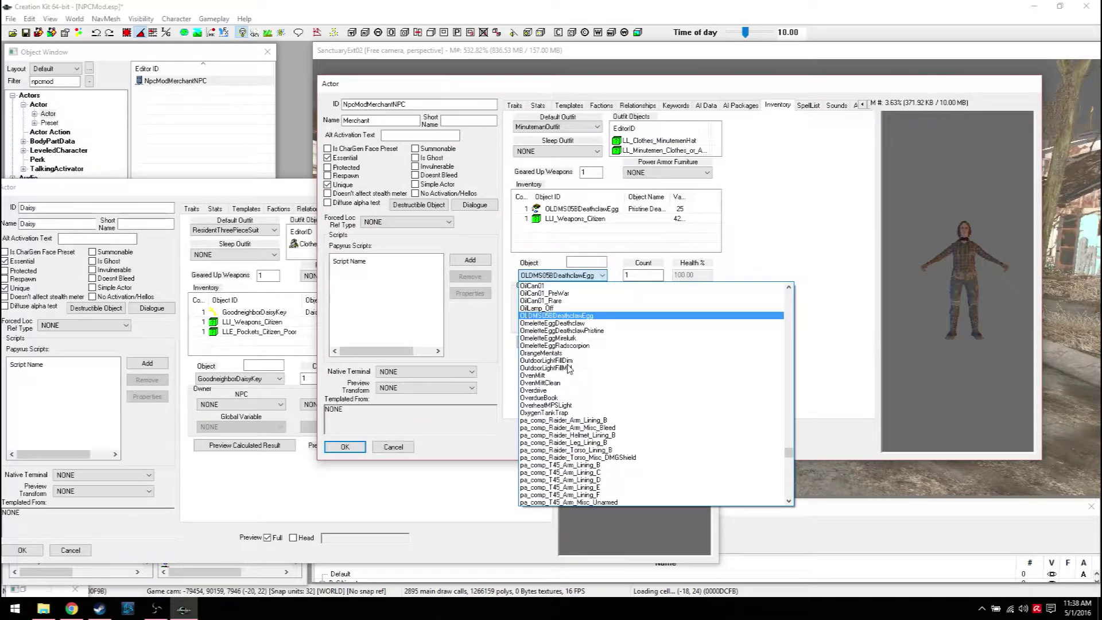
type("oi")
key("e")
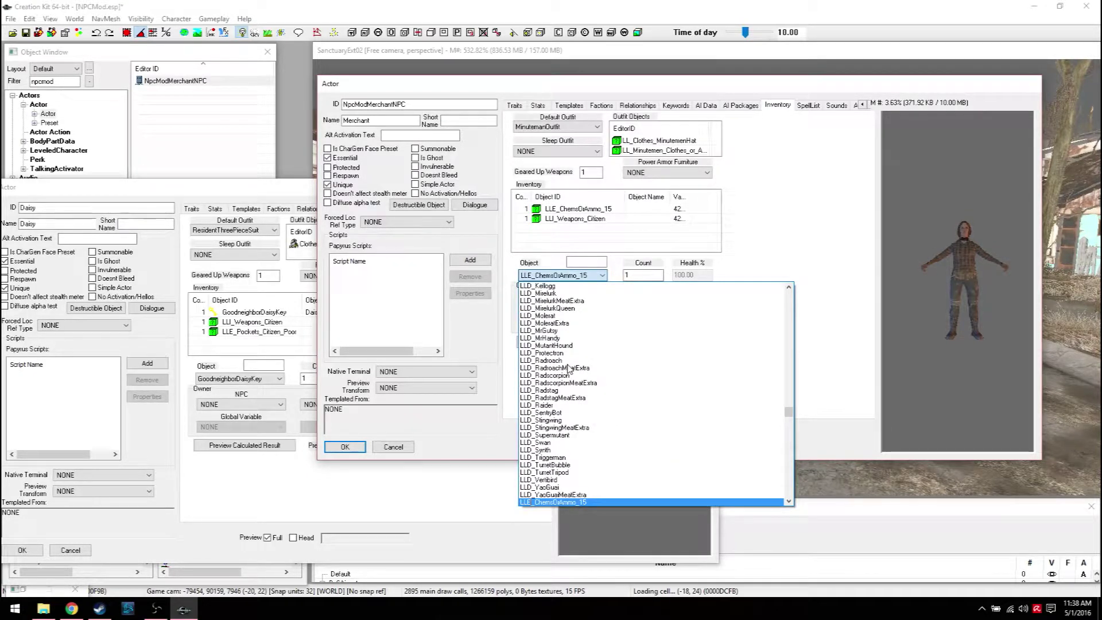
scroll(571, 390, "down", 3)
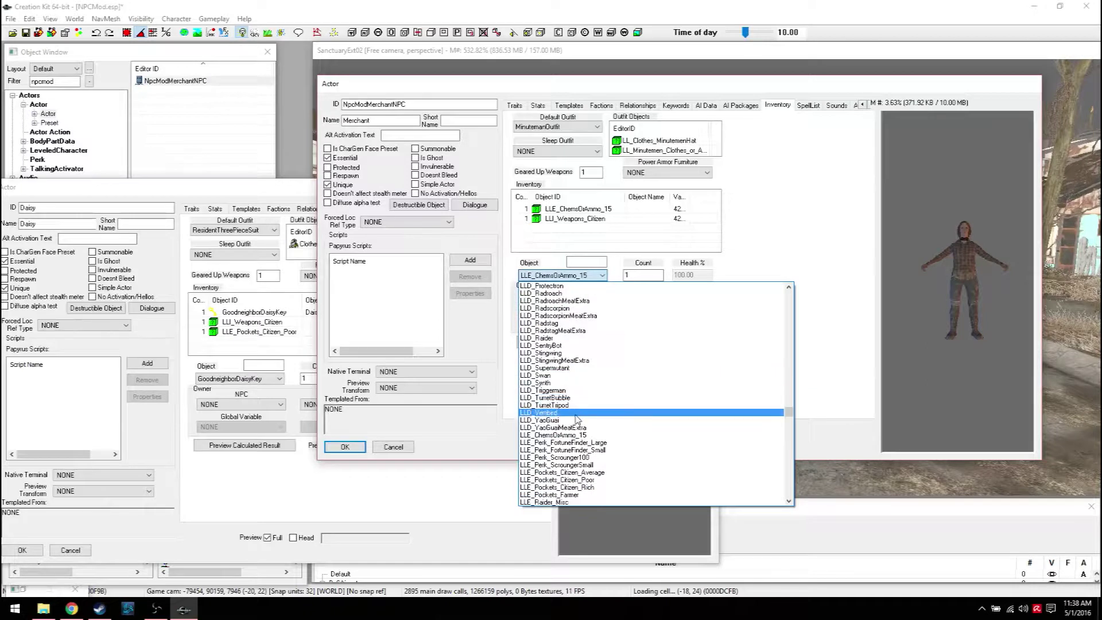
scroll(571, 436, "down", 2)
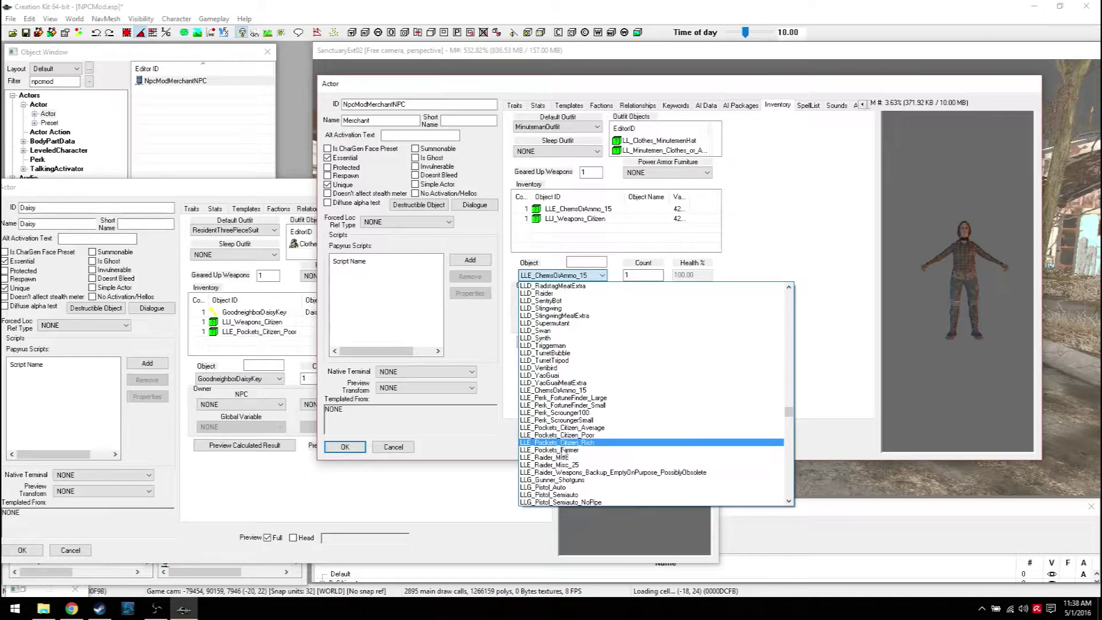
left_click(561, 435)
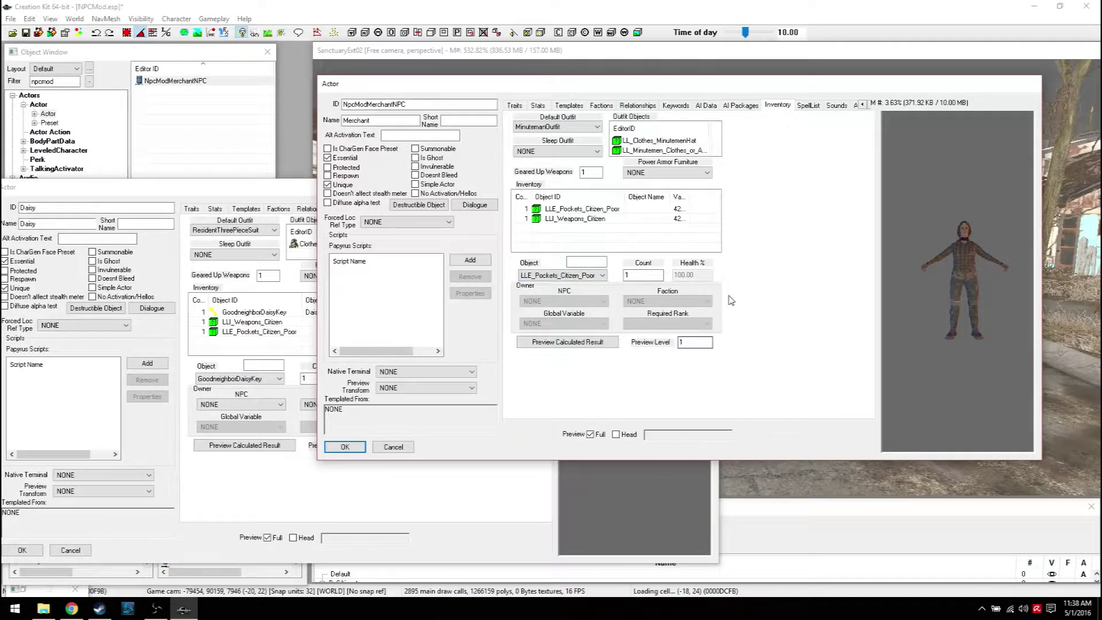
Set the merchant's pockets inventory entry to LLE_Pockets_Citizen_Average, then save the actor and minimize the warnings.
left_click(578, 279)
scroll(575, 310, "up", 1)
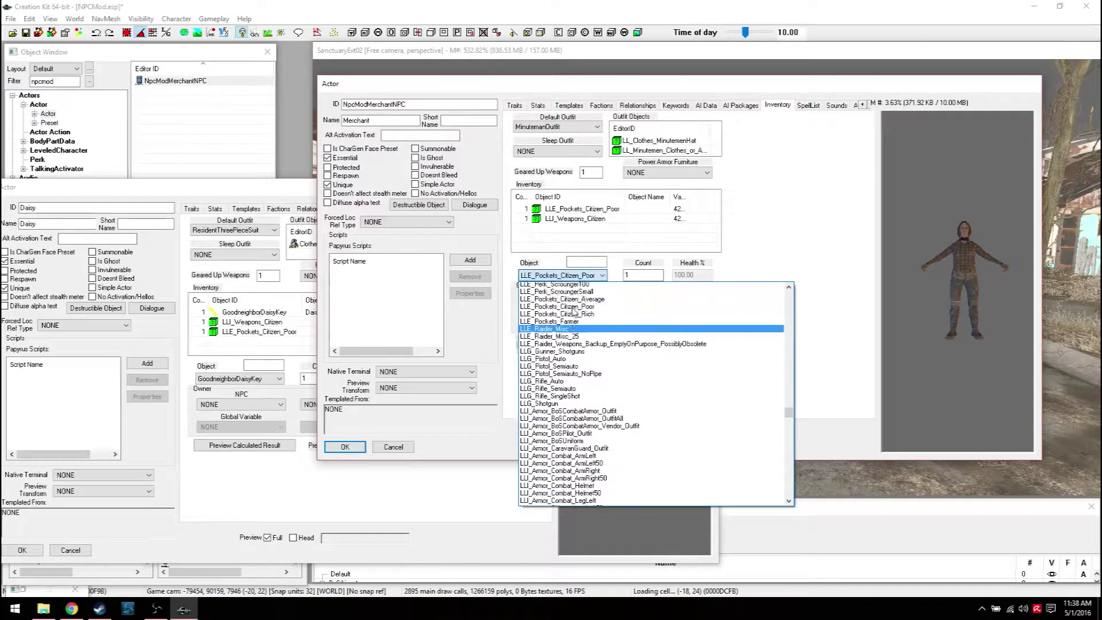
left_click(574, 301)
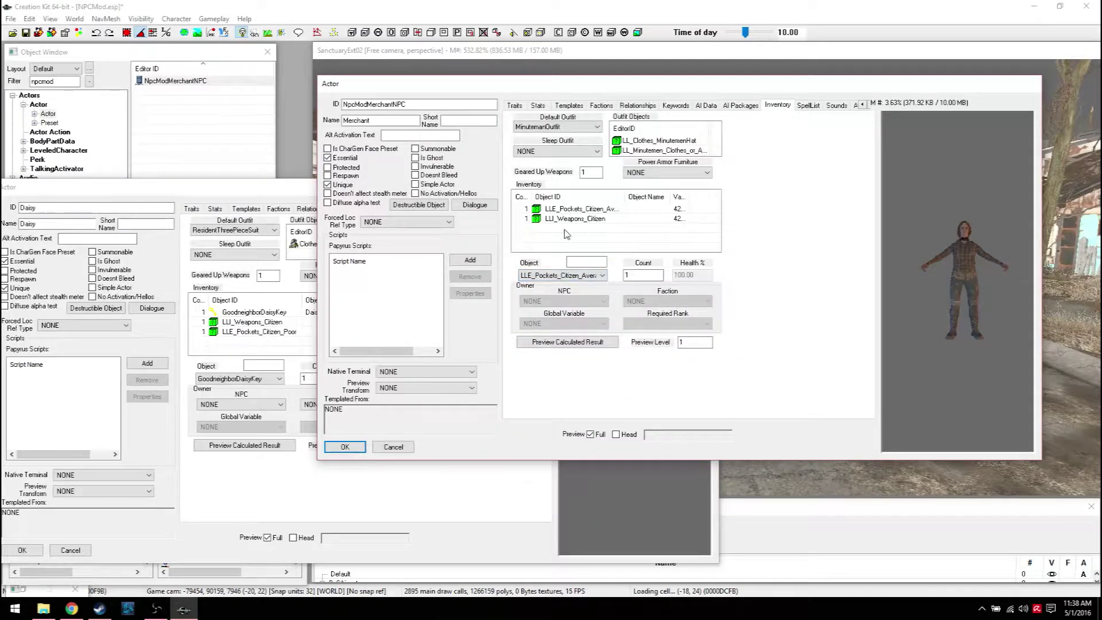
left_click(962, 268)
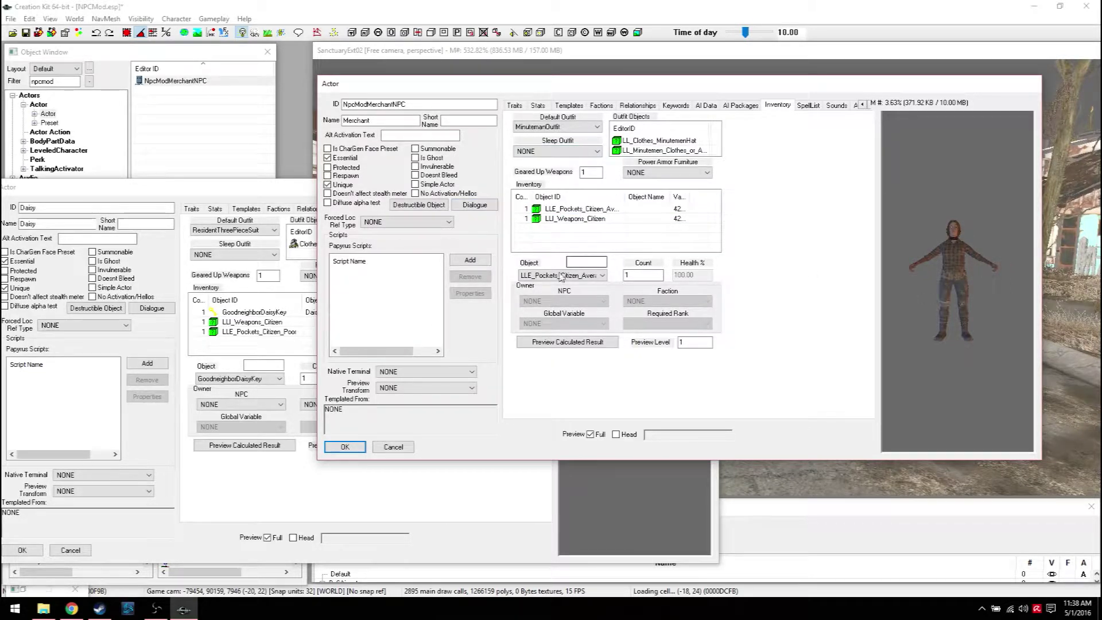
left_click(360, 446)
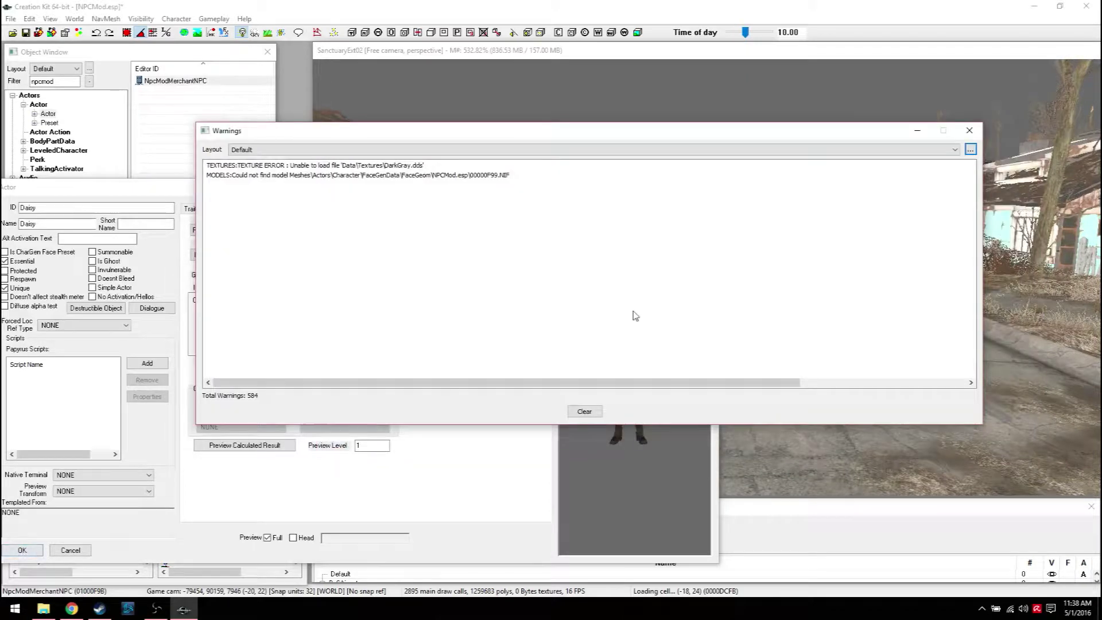
left_click(917, 130)
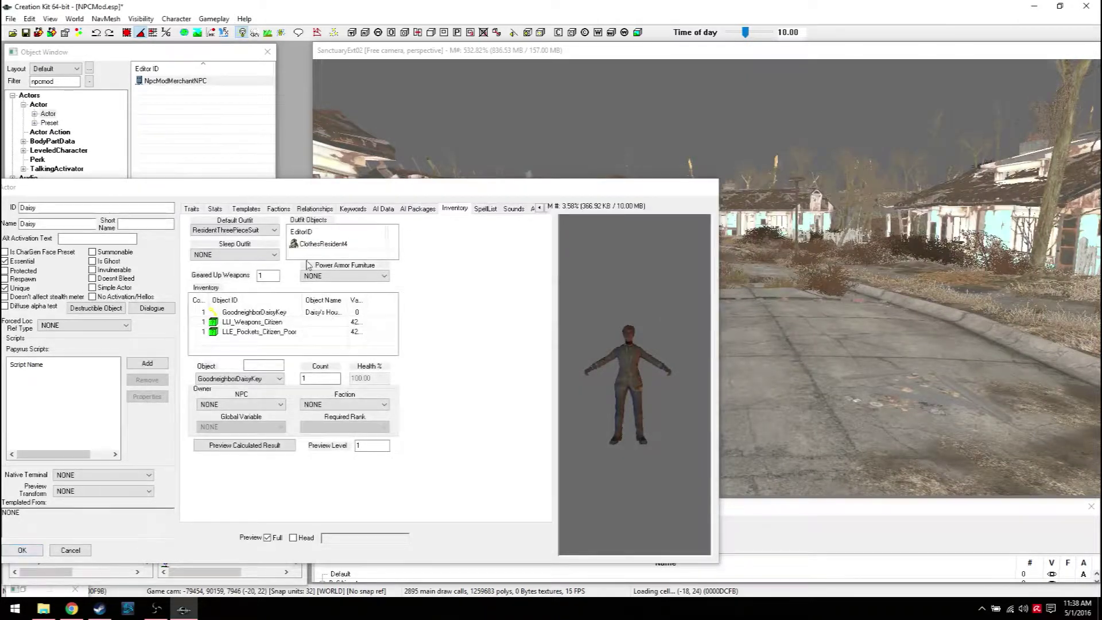
Show Daisy's factions, filter the faction list by "daisy" and examine the vendor settings of ServicesGoodneighborDaisy.
left_click_drag(317, 188, 611, 166)
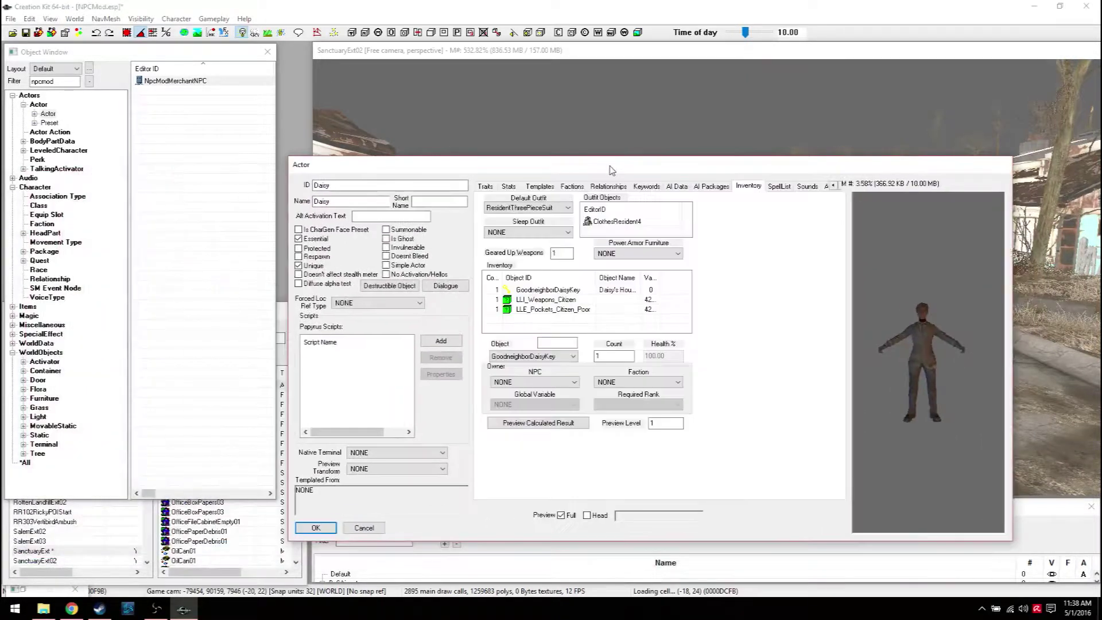
left_click(572, 186)
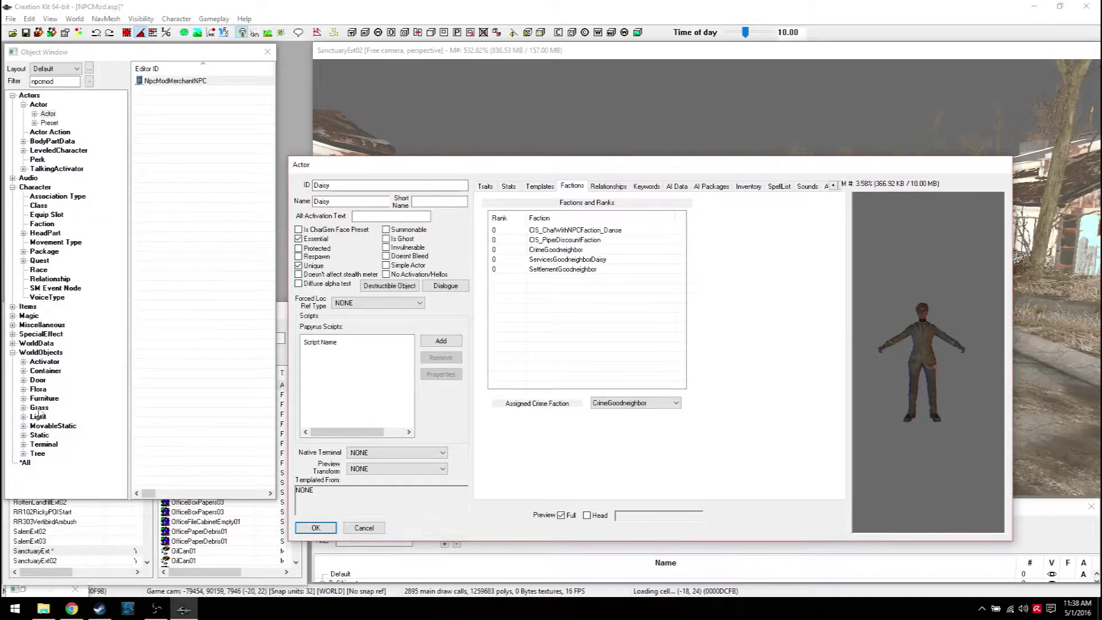
left_click(42, 223)
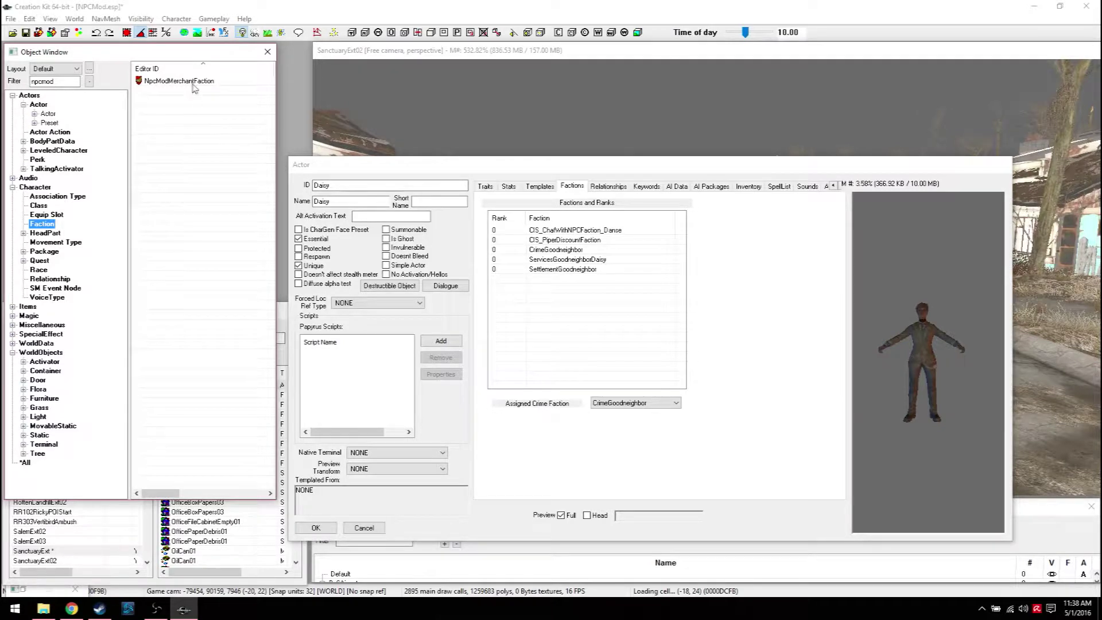
left_click_drag(53, 83, 7, 73)
type("daisy")
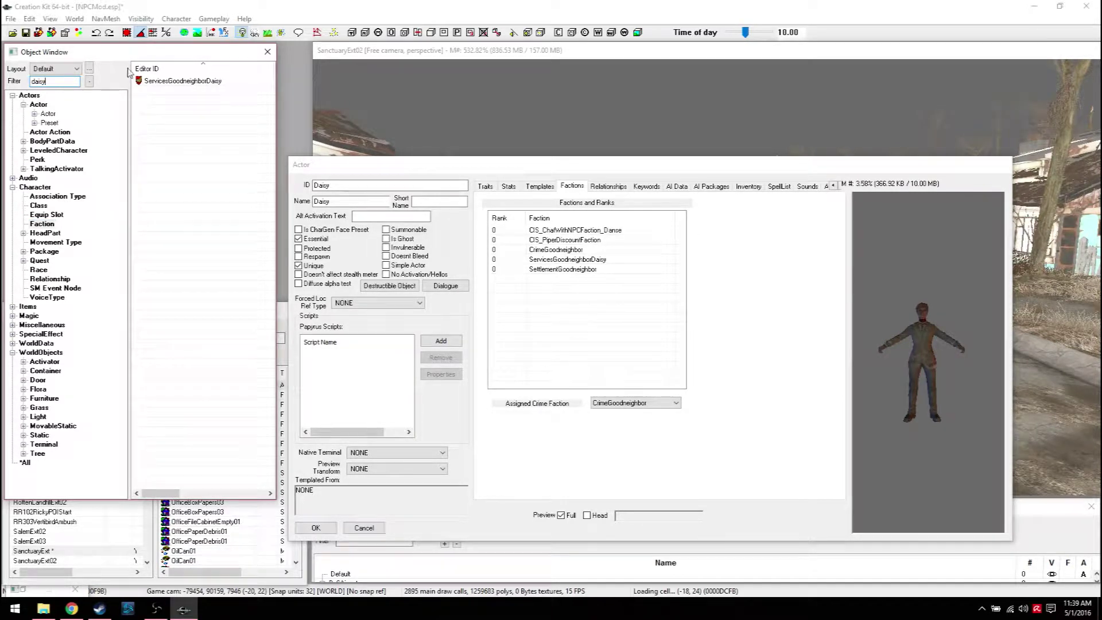
double_click(171, 82)
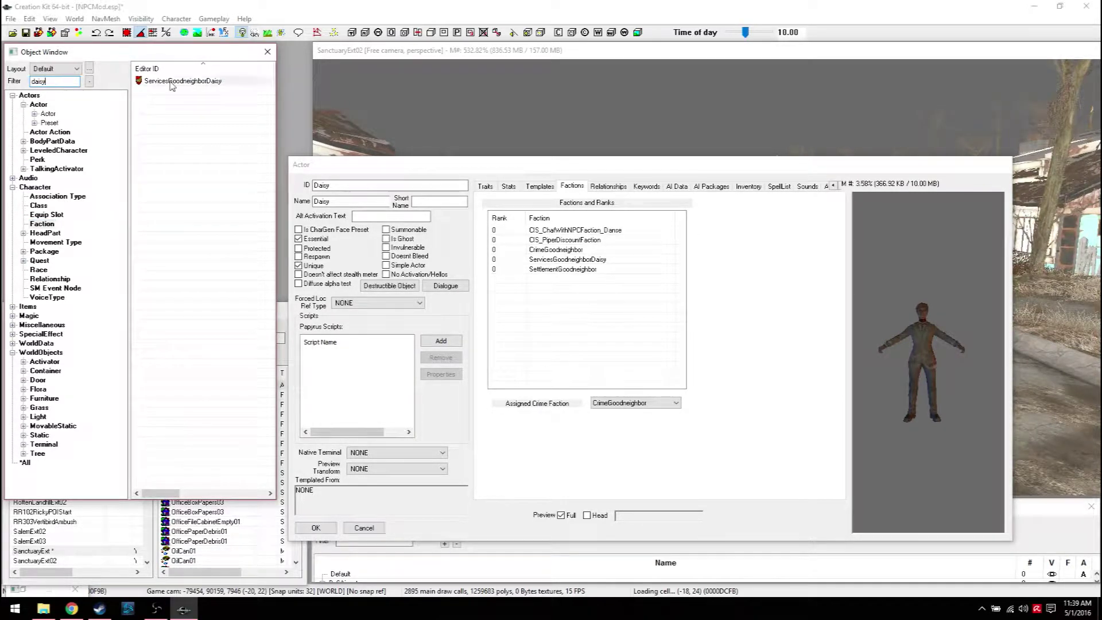
left_click_drag(570, 145, 342, 180)
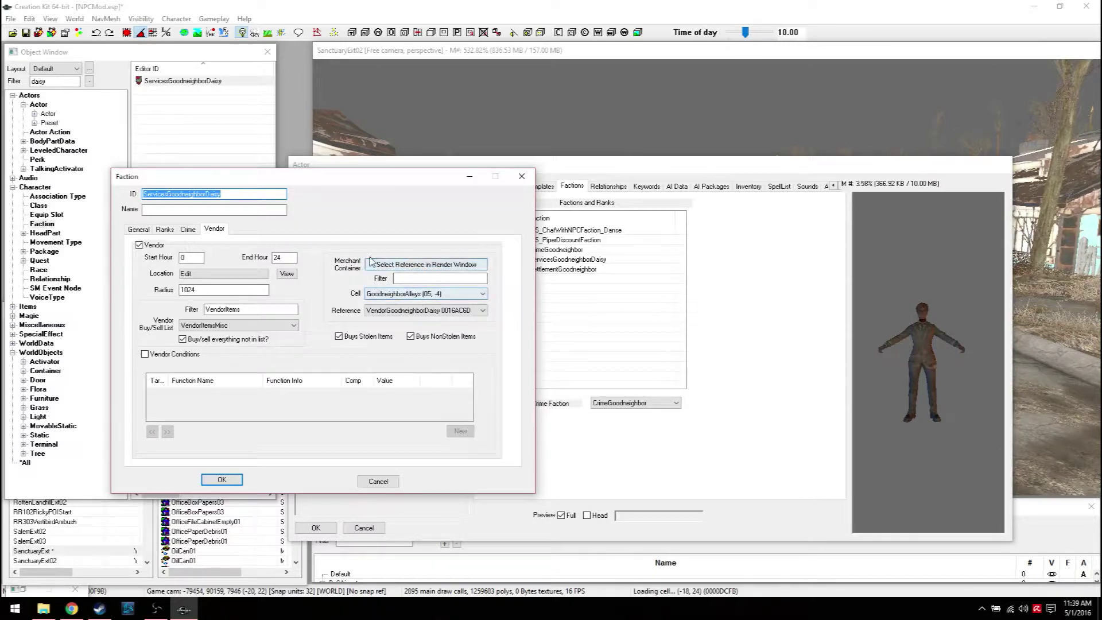
left_click(387, 267)
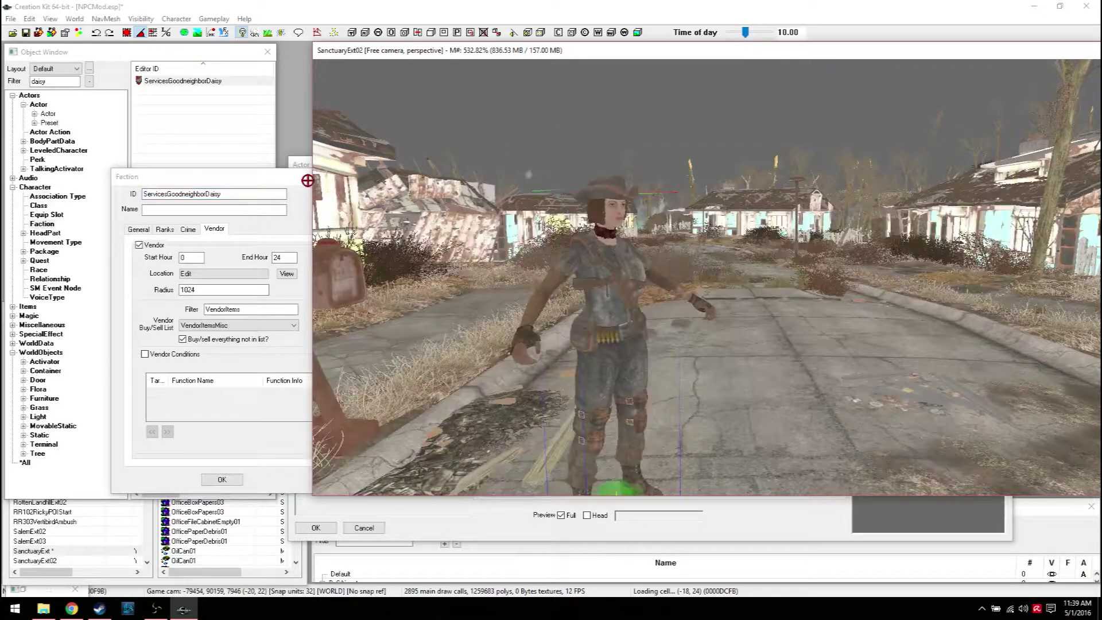
key("Escape")
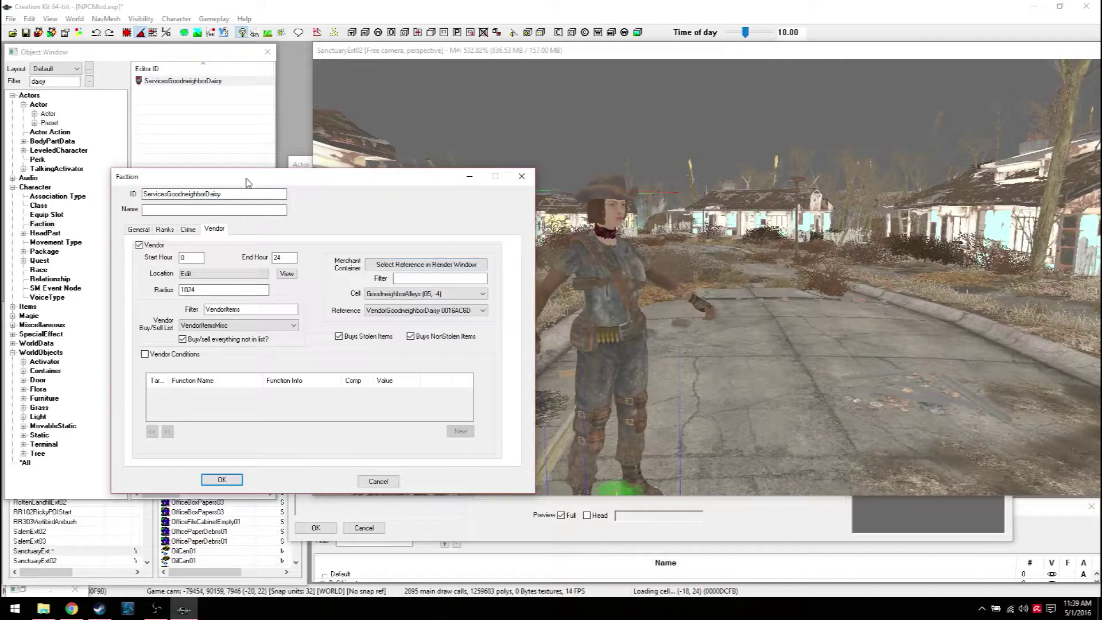
Switch the cell list to the Goodneighbor world space and load the GoodneighborInteriorGate cell.
left_click(279, 343)
left_click(86, 331)
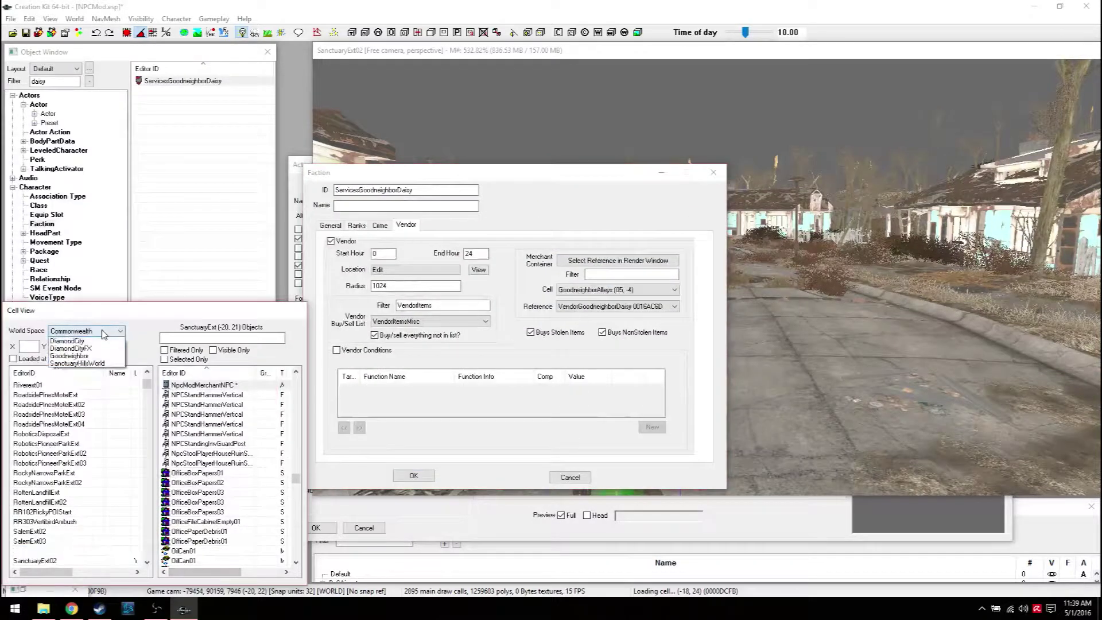
left_click(72, 379)
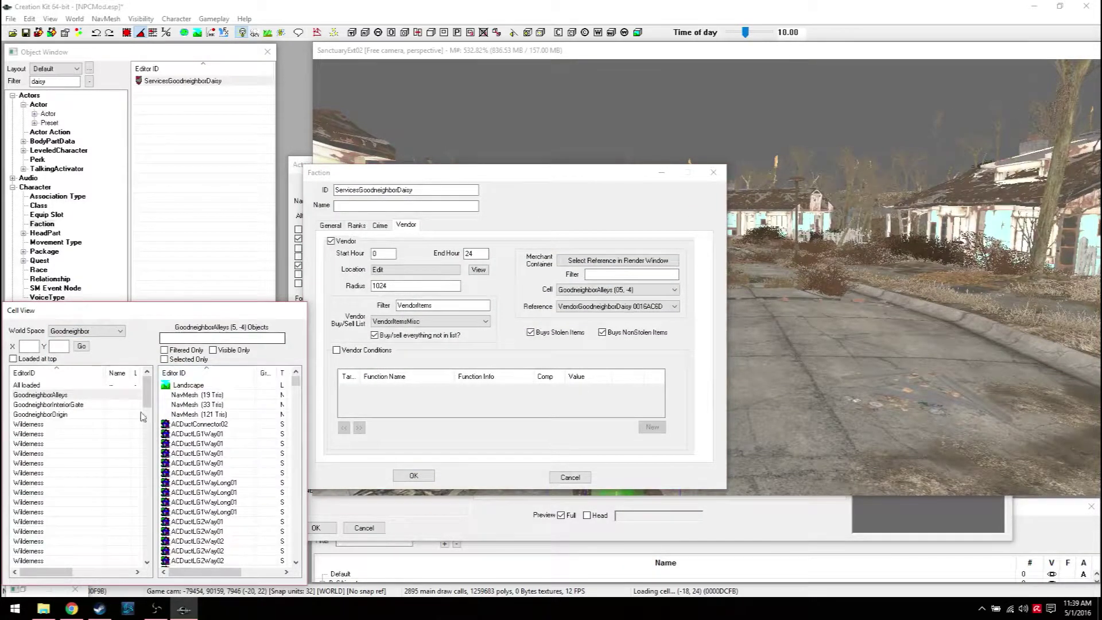
left_click(44, 406)
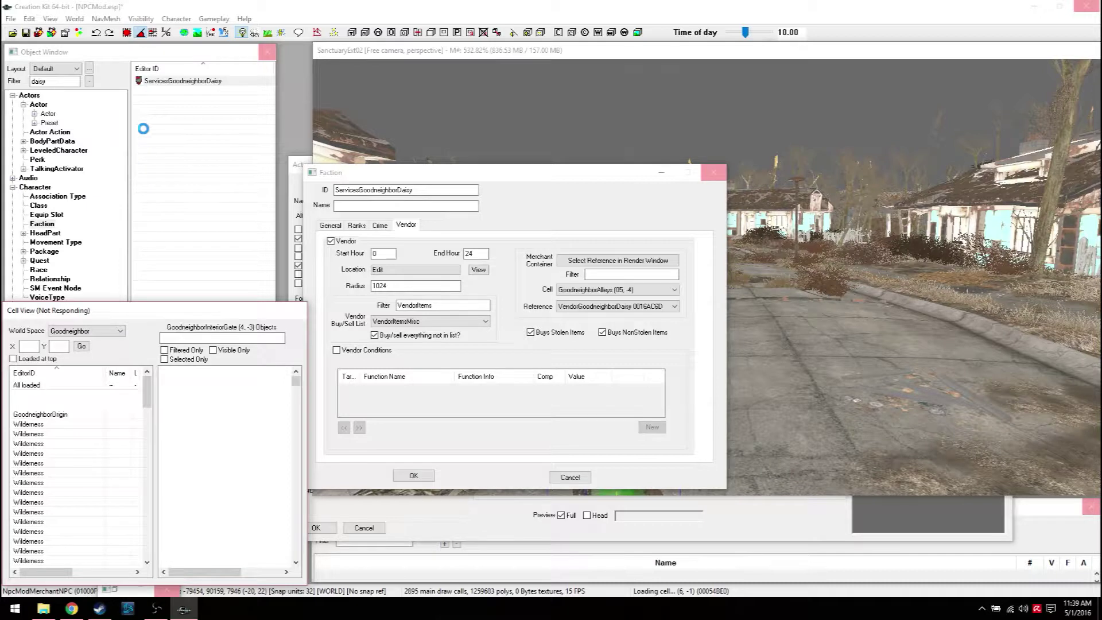
Open Daisy's vendor container, VendorGoodneighborDaisy, and examine its item list.
left_click(170, 56)
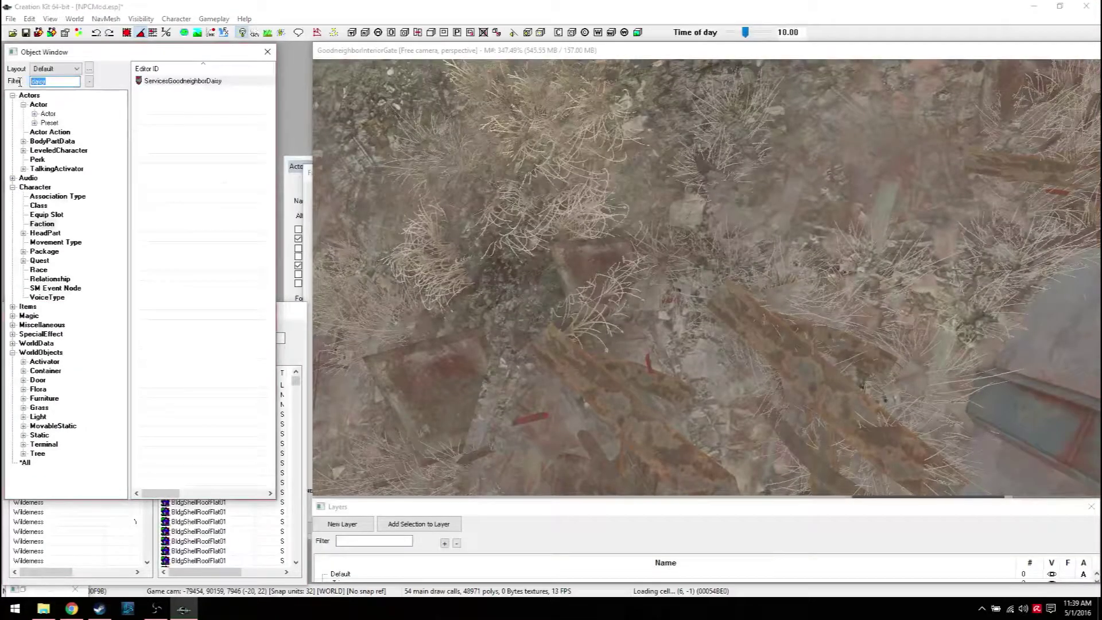
left_click(46, 371)
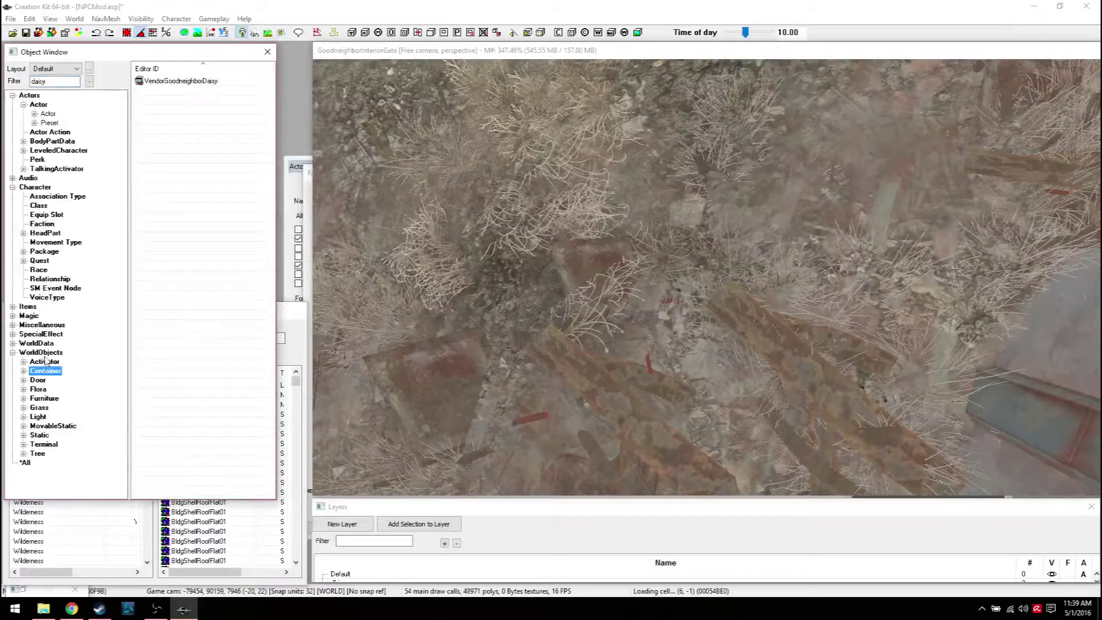
left_click(165, 81)
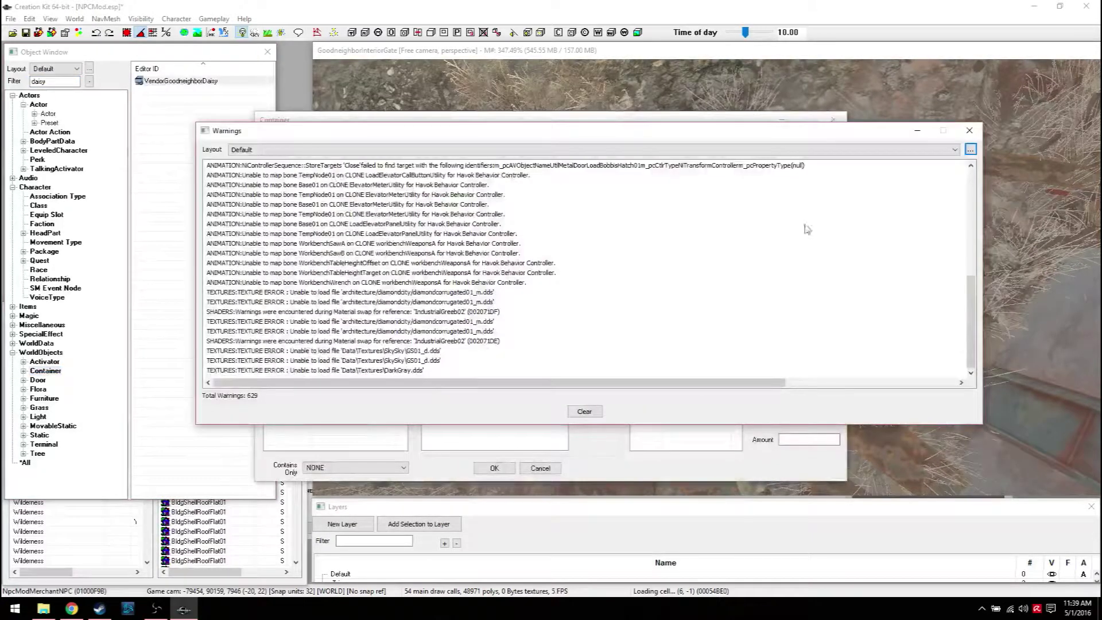
left_click(917, 130)
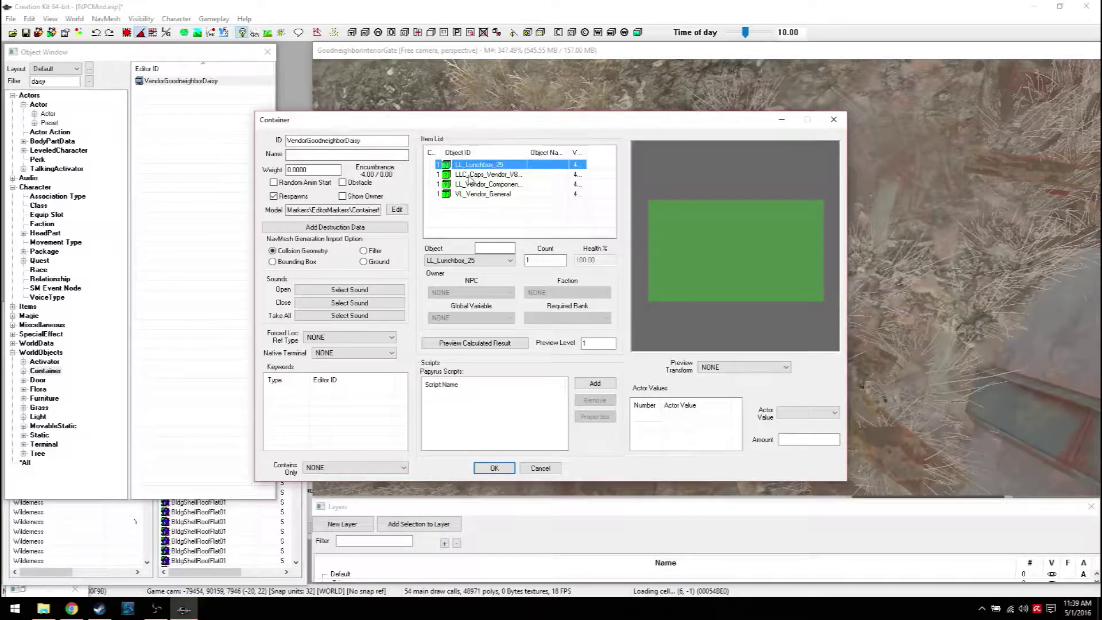
left_click_drag(441, 125, 319, 229)
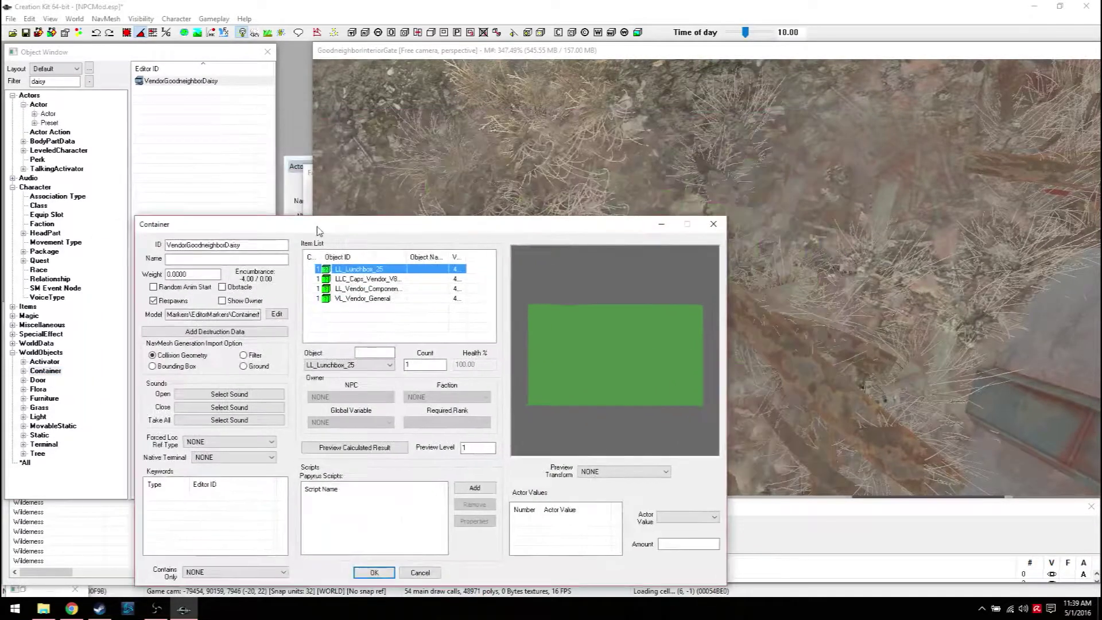
Close the ServicesGoodneighborDaisy faction and filter the container list by "npc".
left_click(530, 237)
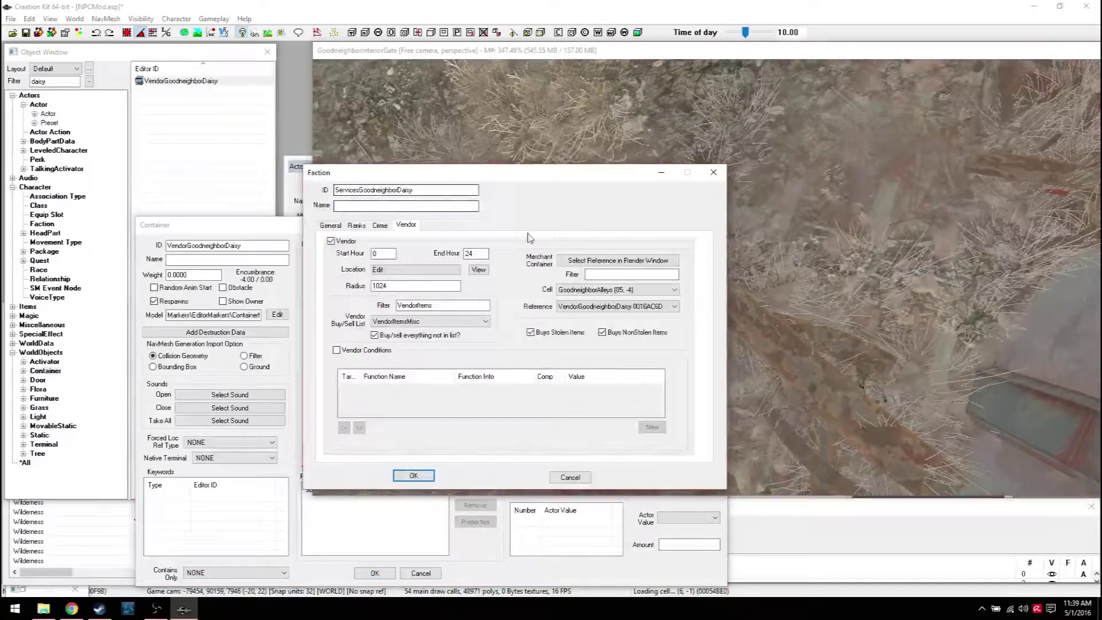
key("Return")
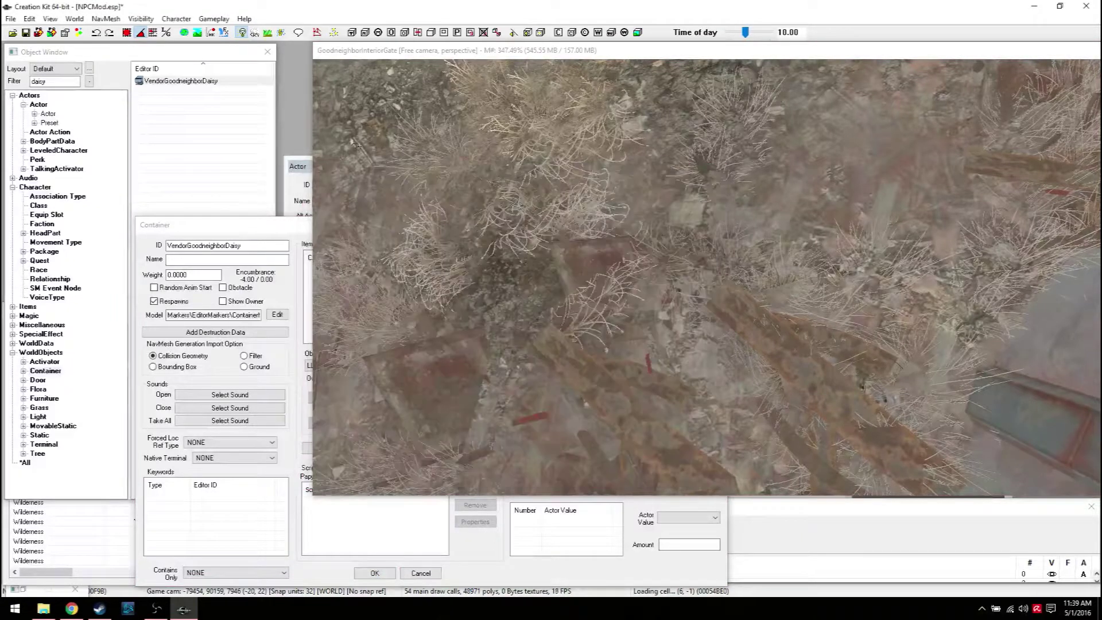
left_click(285, 200)
left_click_drag(438, 168, 464, 92)
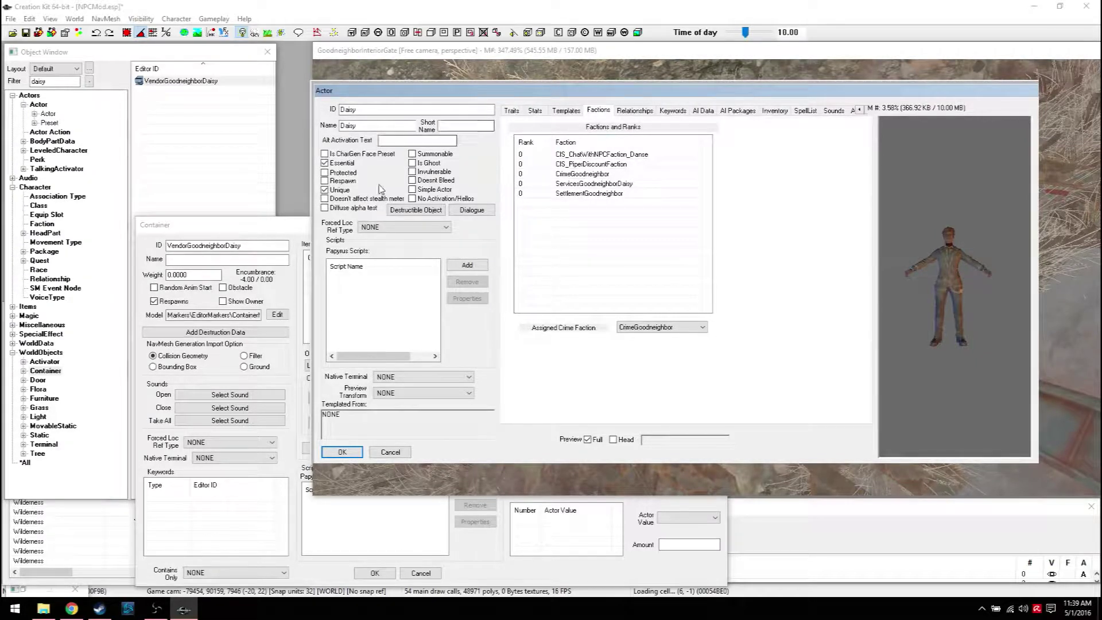
double_click(66, 81)
type("npc")
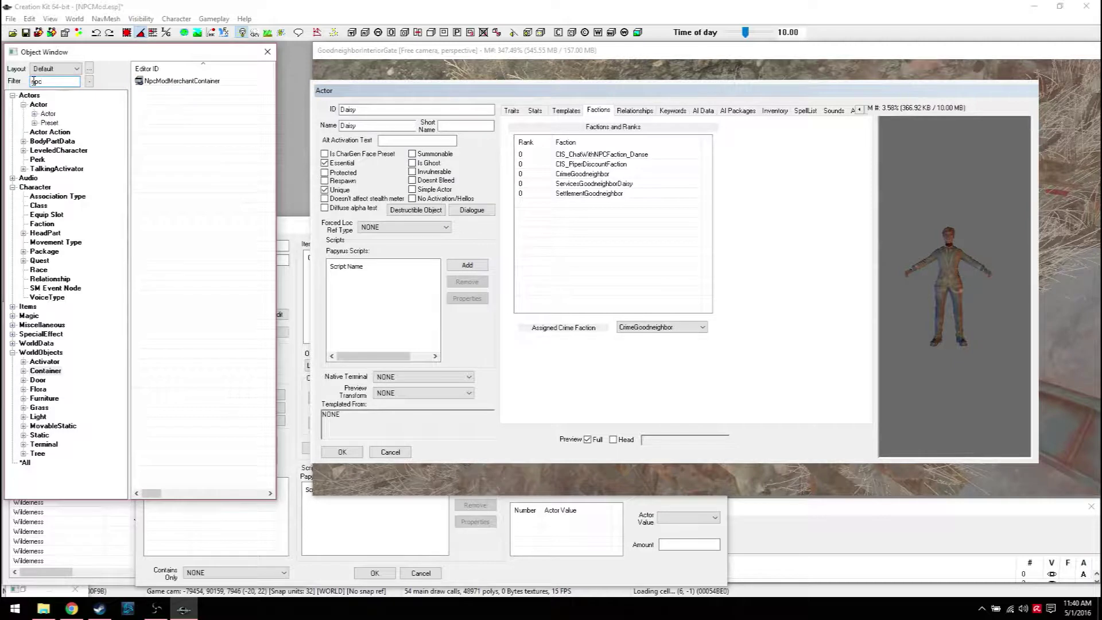
Close Daisy's actor record and open NpcModMerchantContainer, arranging it so its item list shows beside VendorGoodneighborDaisy's.
left_click(390, 452)
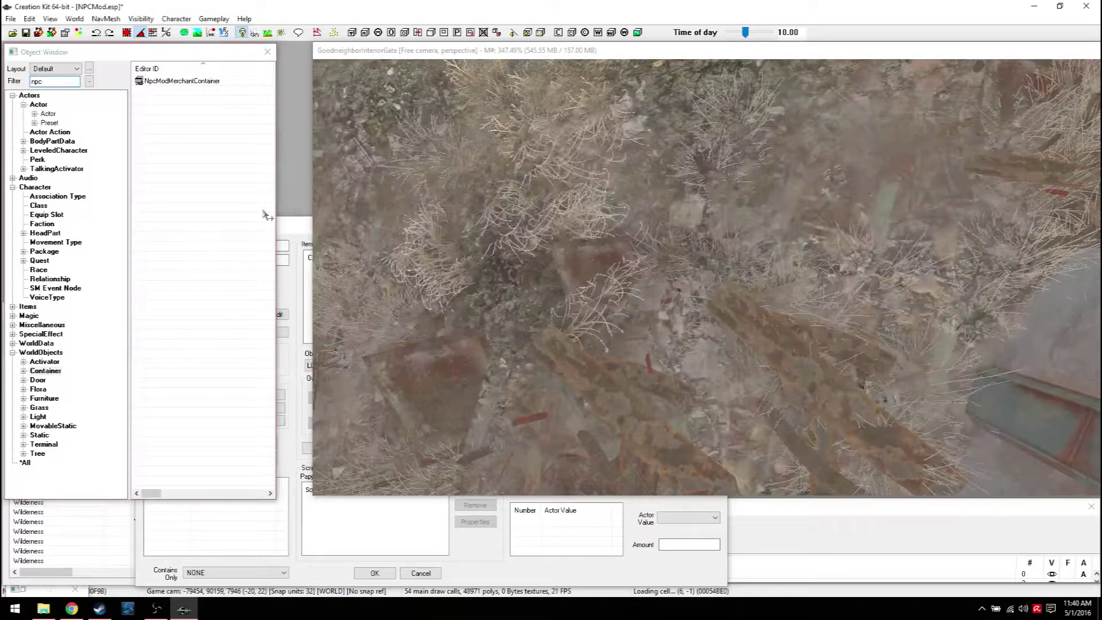
left_click(169, 81)
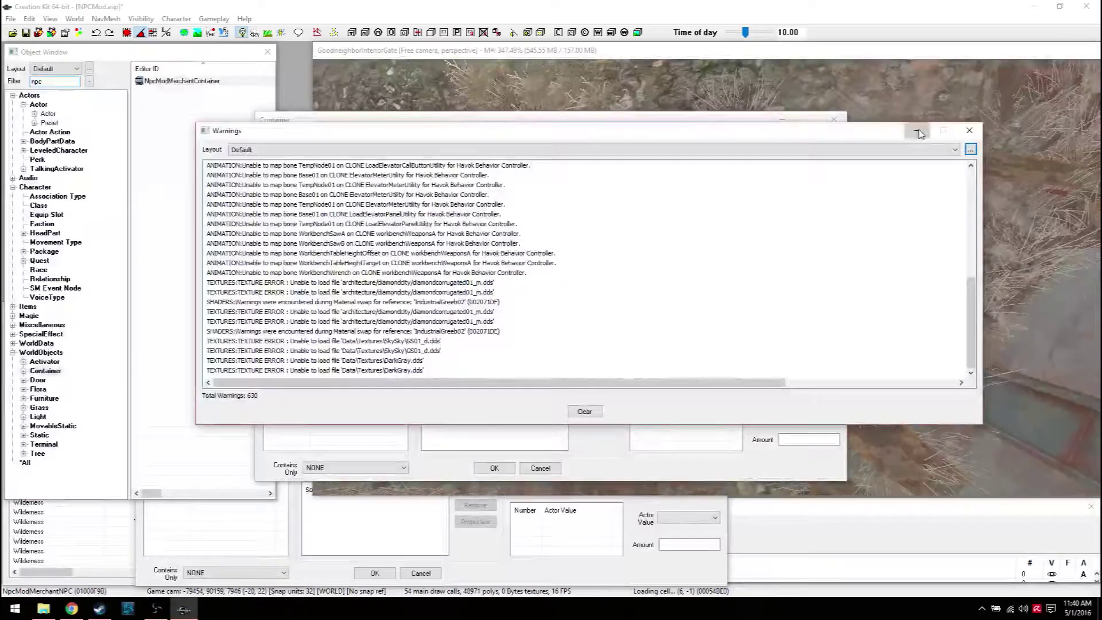
left_click(917, 132)
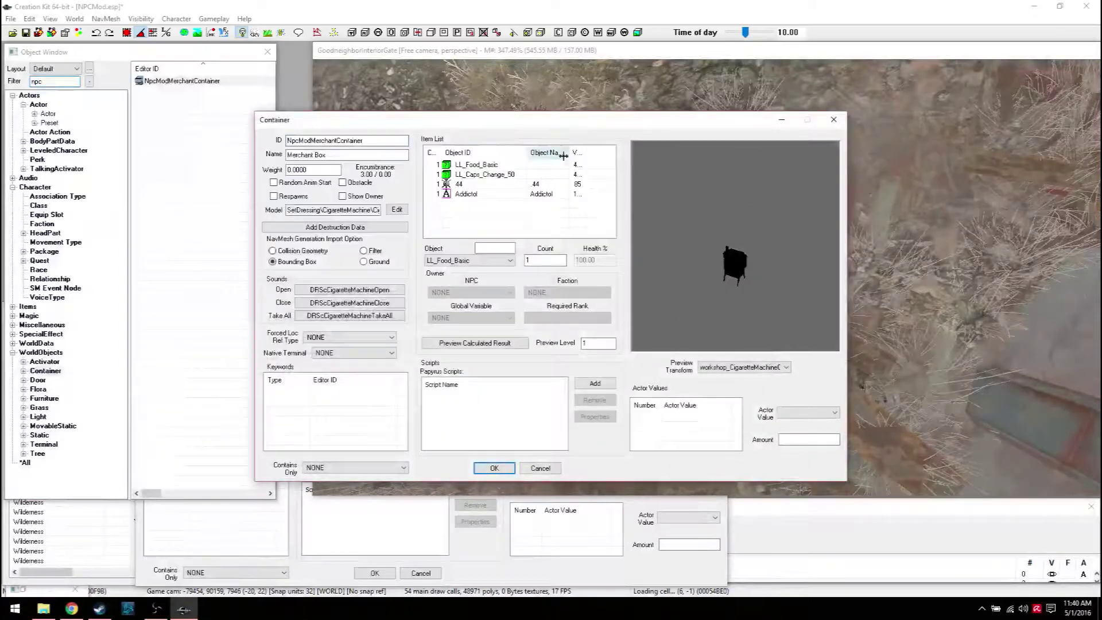
left_click_drag(492, 121, 673, 135)
left_click_drag(291, 229, 208, 224)
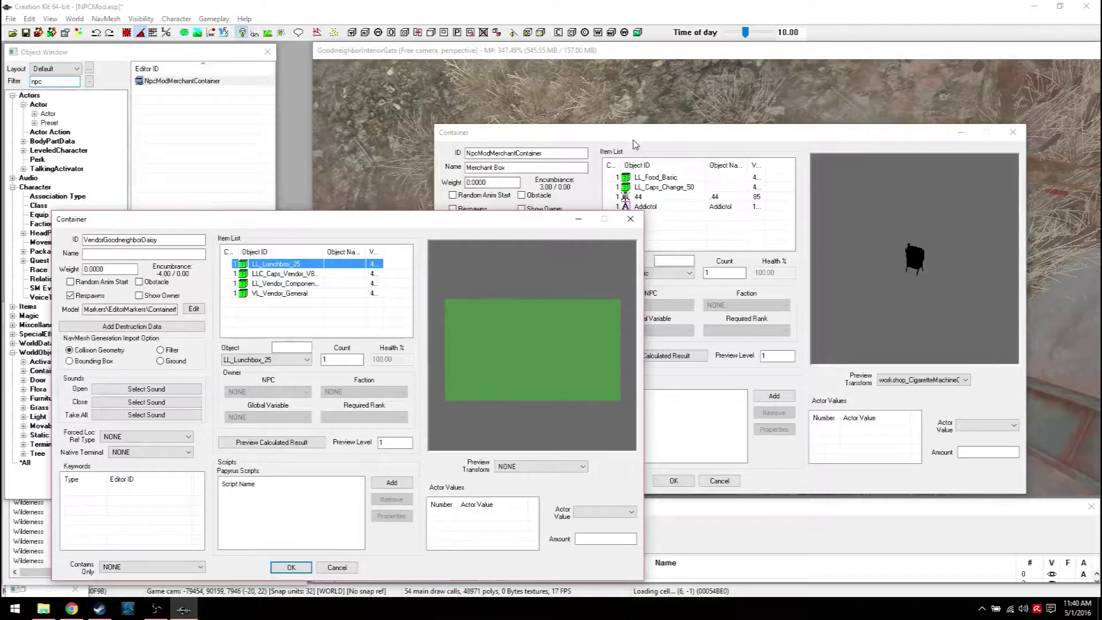
left_click_drag(635, 144, 627, 80)
Replace LL_Caps_Change_50 in NpcModMerchantContainer's item list with a new LLC_Caps_Vendor_V81_Food entry.
left_click(661, 124)
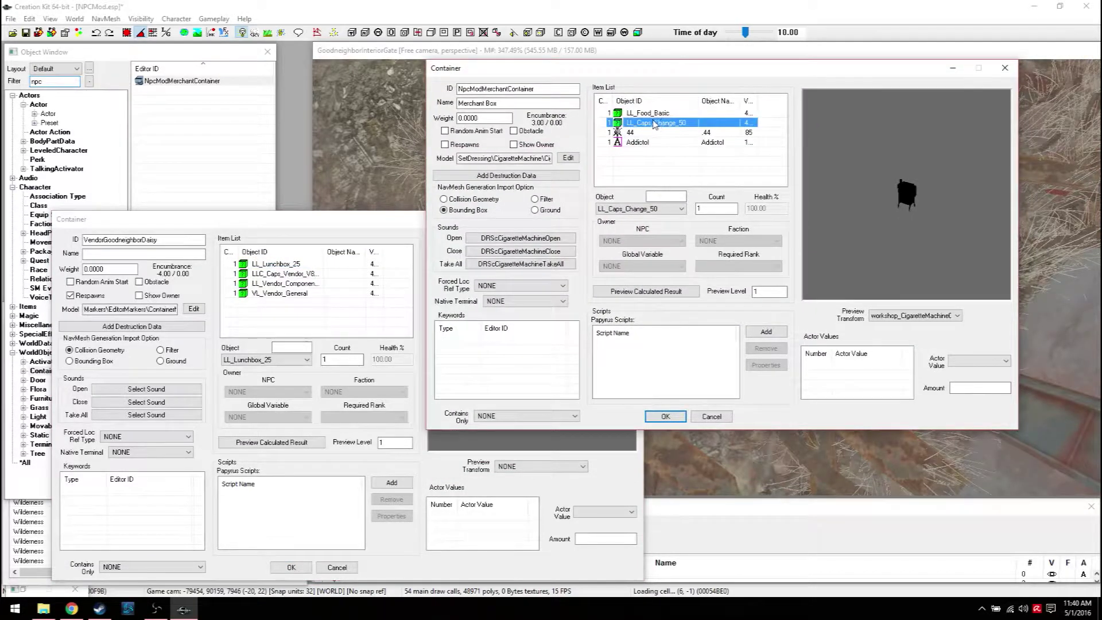
right_click(646, 123)
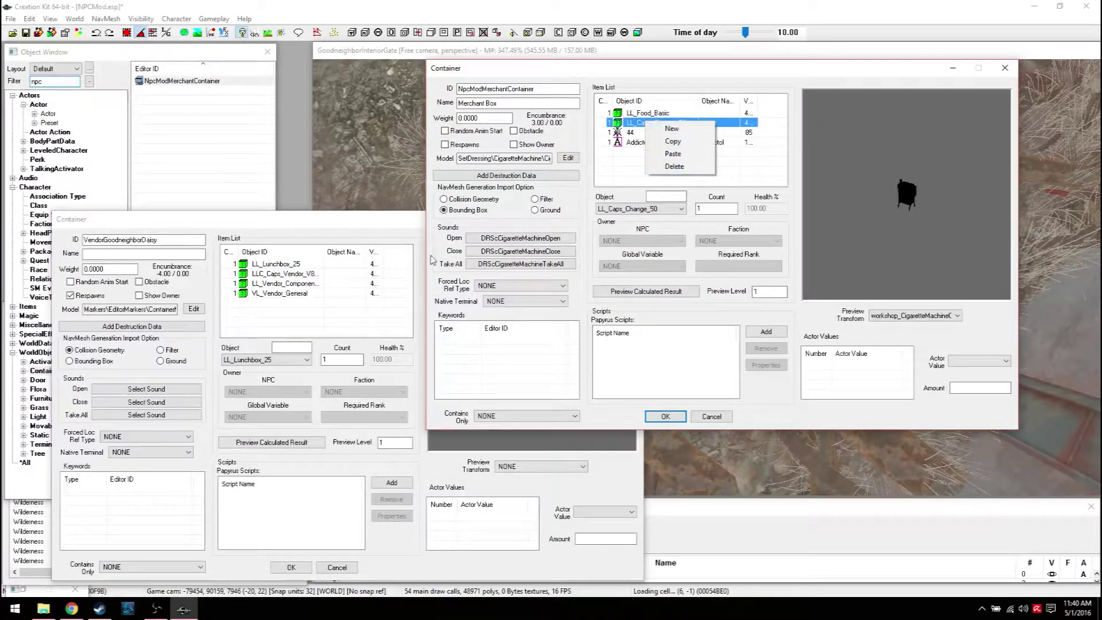
left_click(676, 166)
right_click(630, 159)
left_click(640, 162)
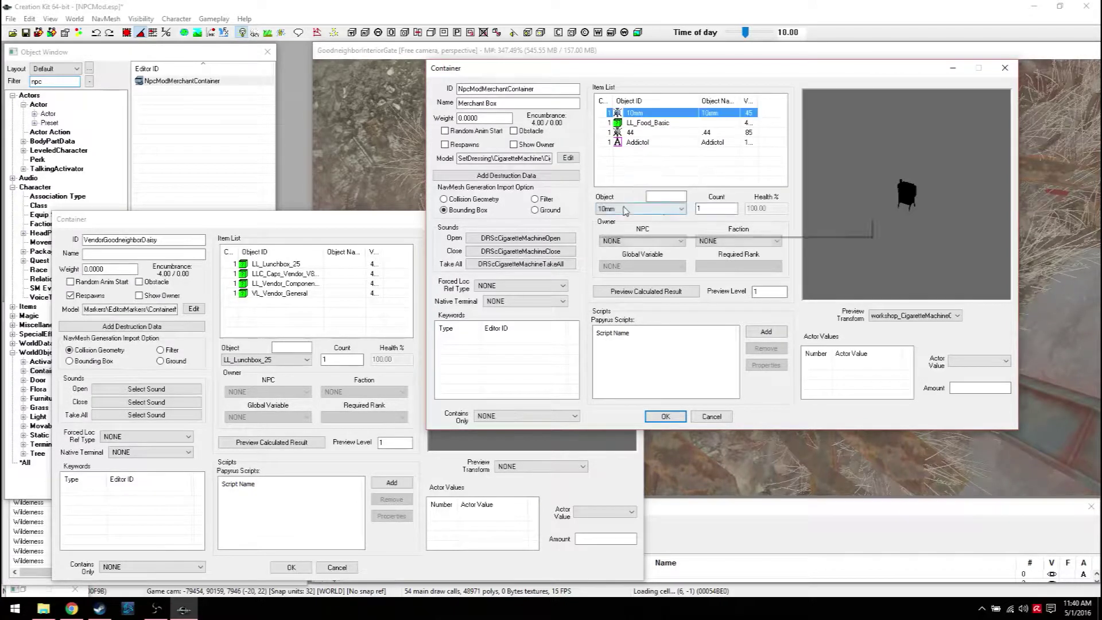
left_click(626, 209)
type("LLC_Ammo_Basic")
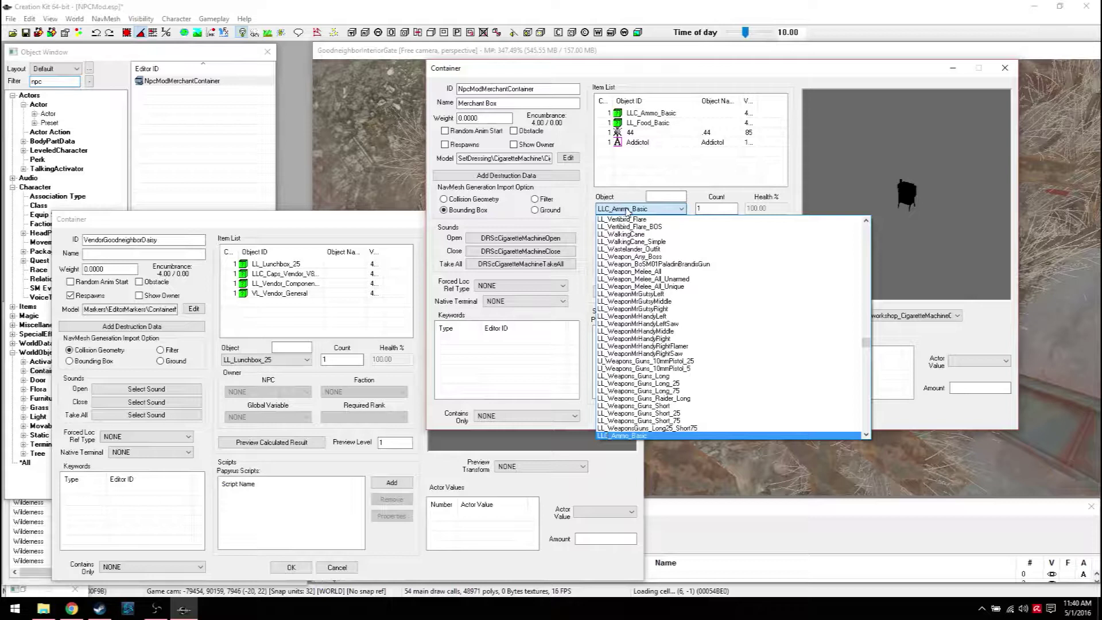
scroll(637, 299, "down", 3)
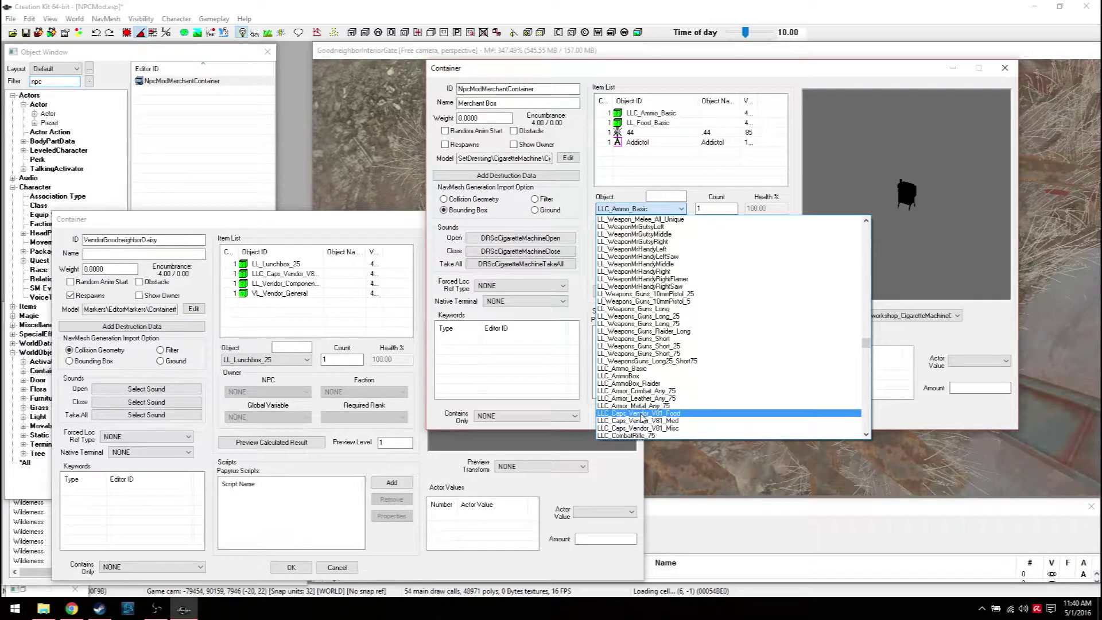
left_click(640, 414)
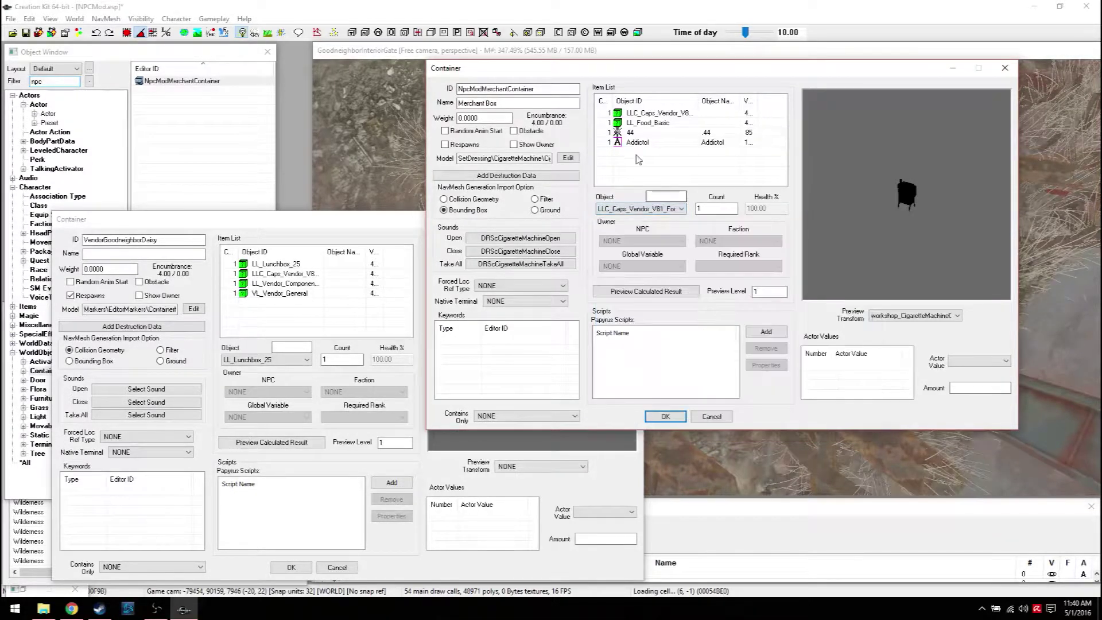
Check the full item names in Daisy's container and add VL_Vendor_General to NpcModMerchantContainer's item list.
left_click(317, 237)
left_click_drag(324, 251, 373, 248)
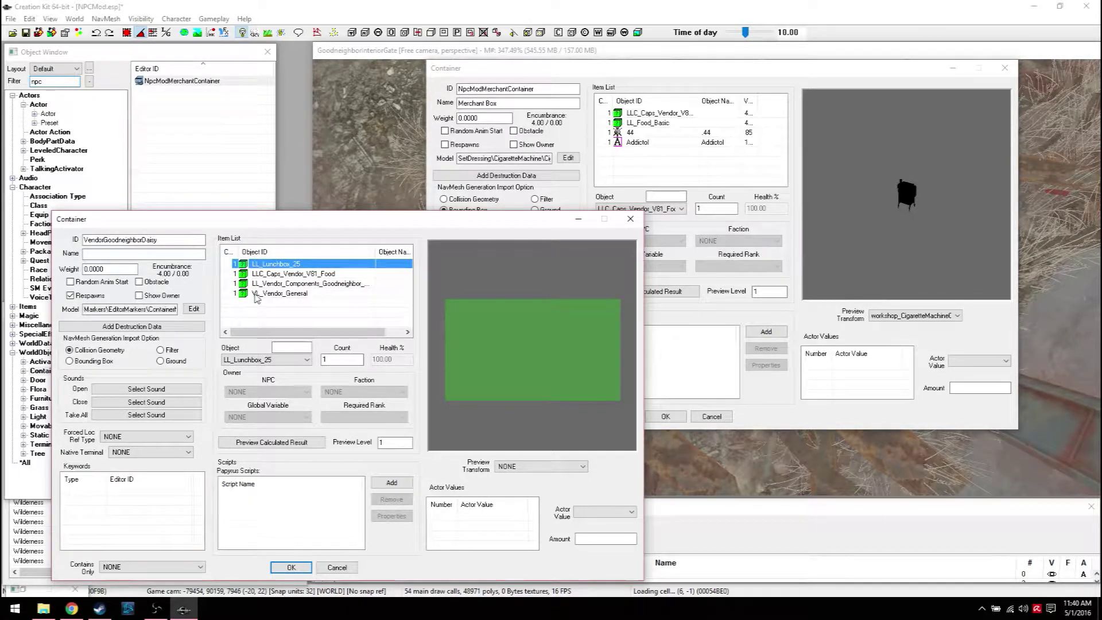
right_click(641, 163)
left_click(657, 167)
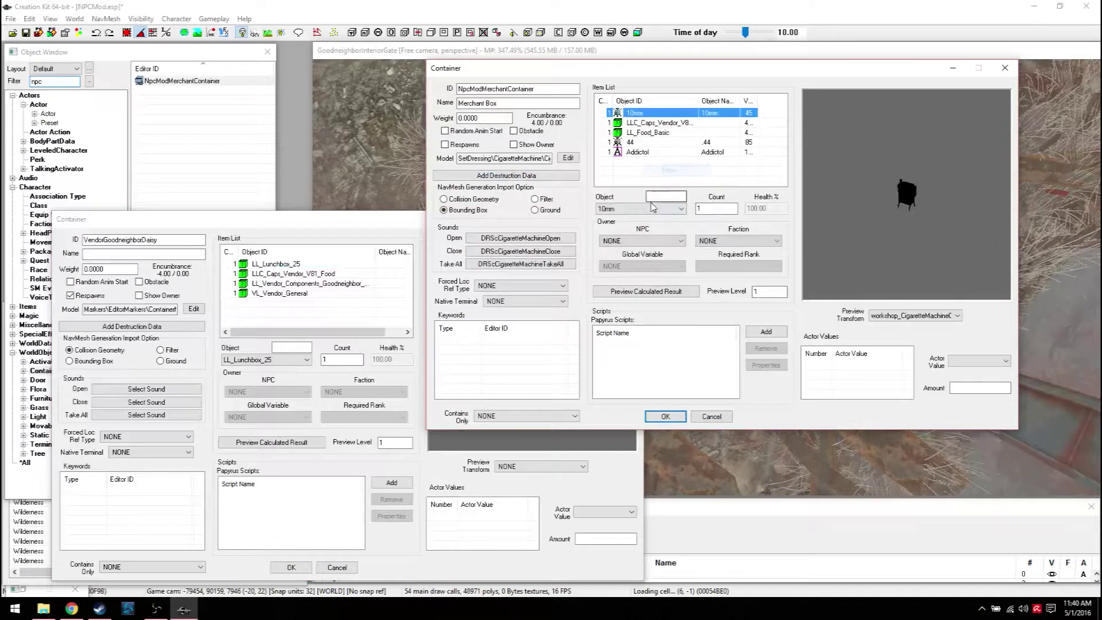
left_click(646, 209)
type("vl")
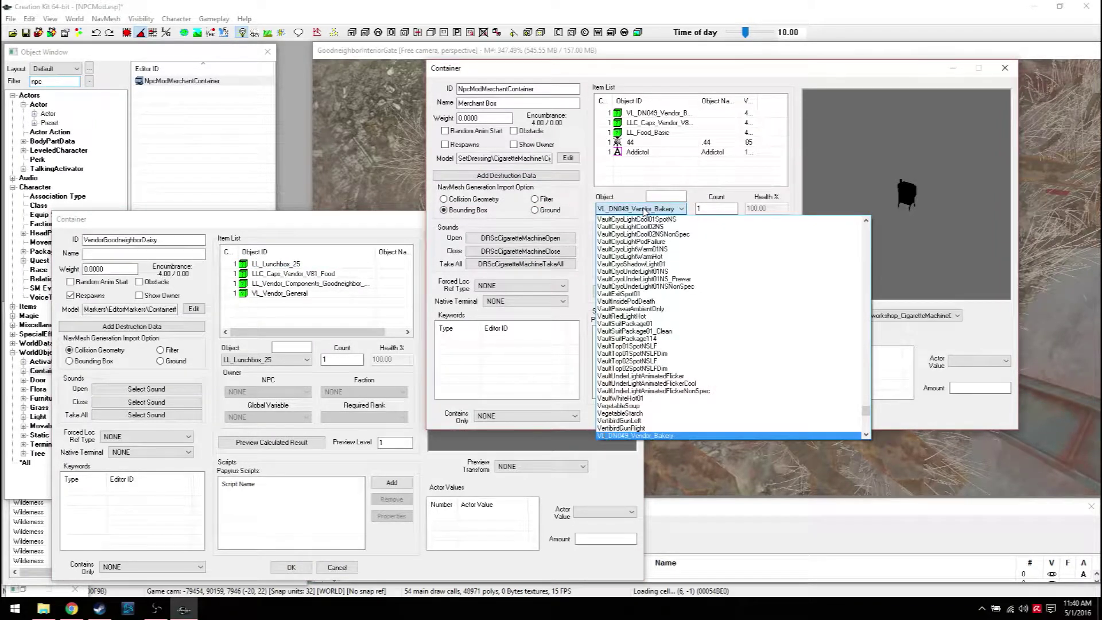
scroll(622, 413, "down", 3)
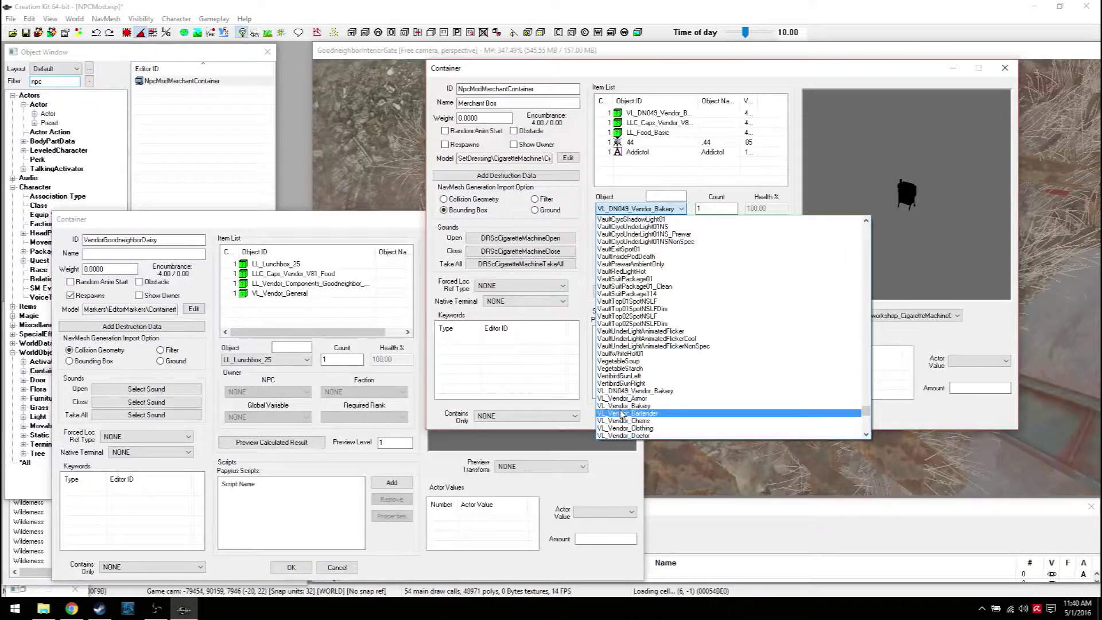
scroll(621, 413, "down", 3)
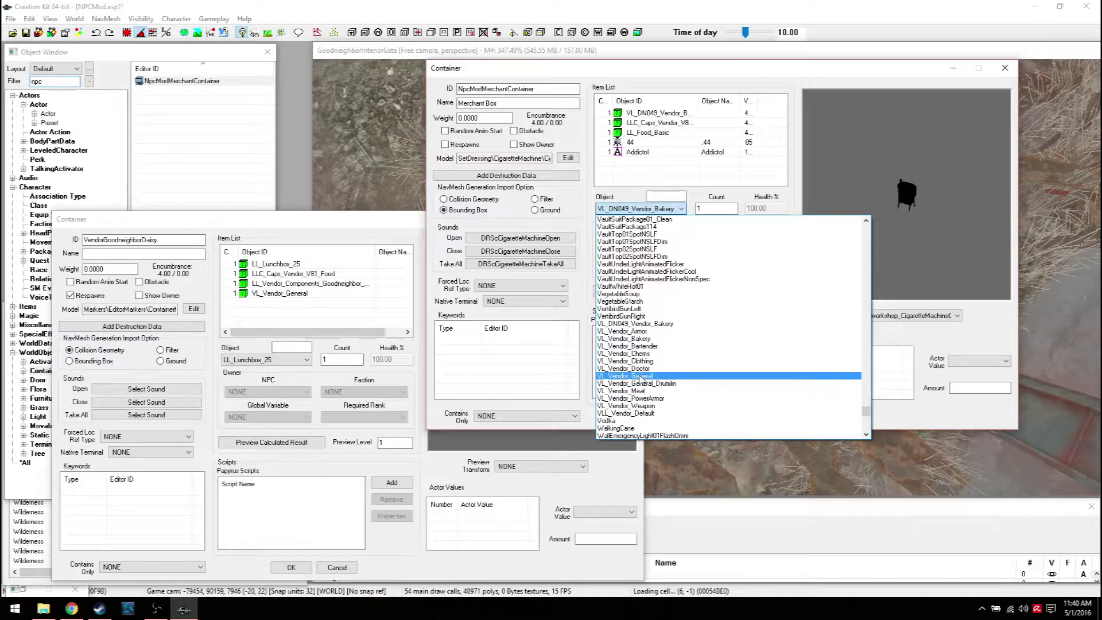
left_click(626, 376)
left_click(650, 113)
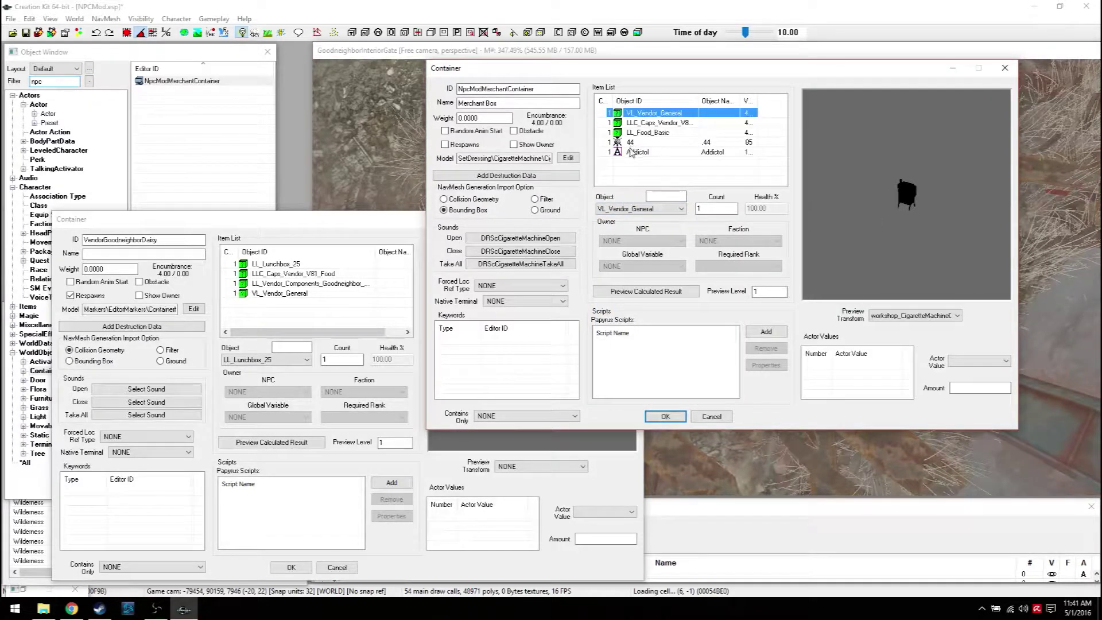
Delete the 44 entry from NpcModMerchantContainer and widen its Object ID column to show the full names.
right_click(629, 143)
left_click(643, 189)
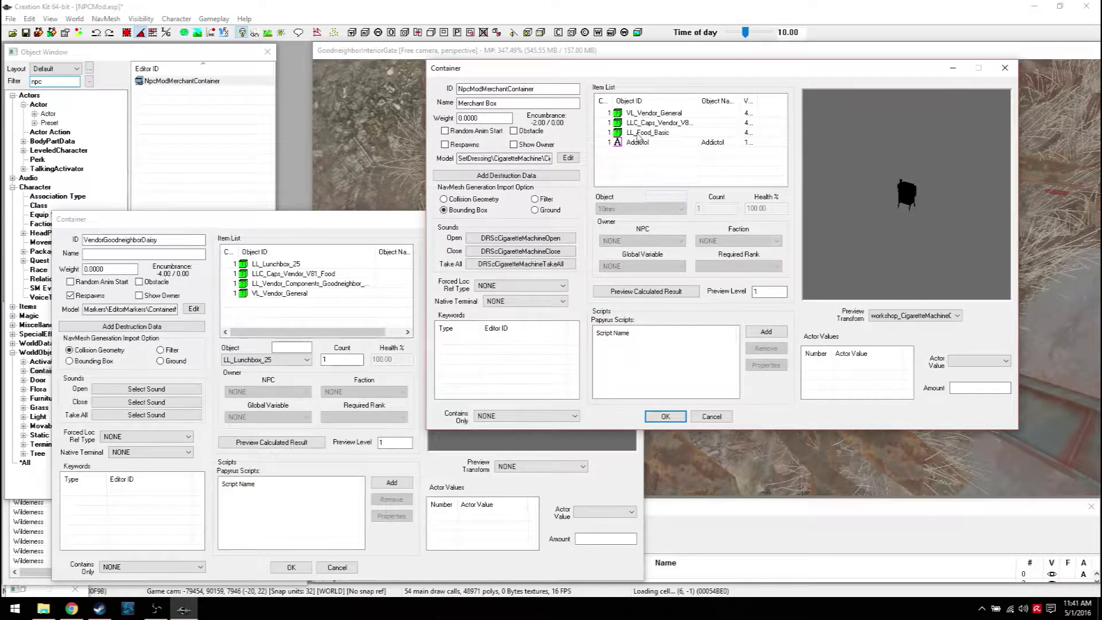
left_click_drag(700, 101, 725, 101)
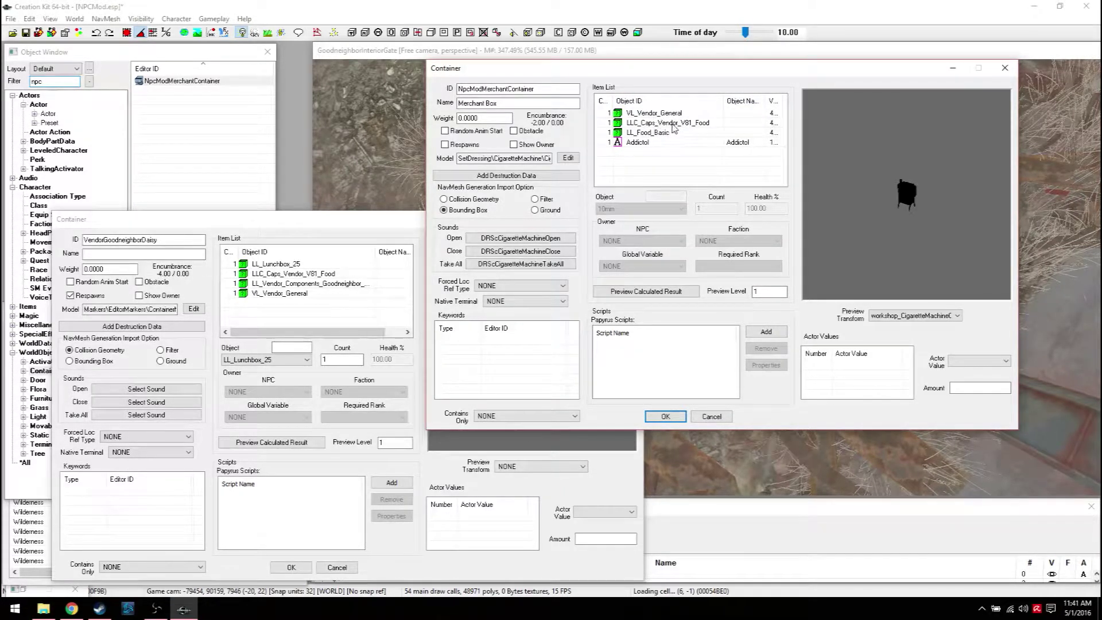
Add a new LL_Drink_Alcohol entry to NpcModMerchantContainer's item list.
right_click(641, 136)
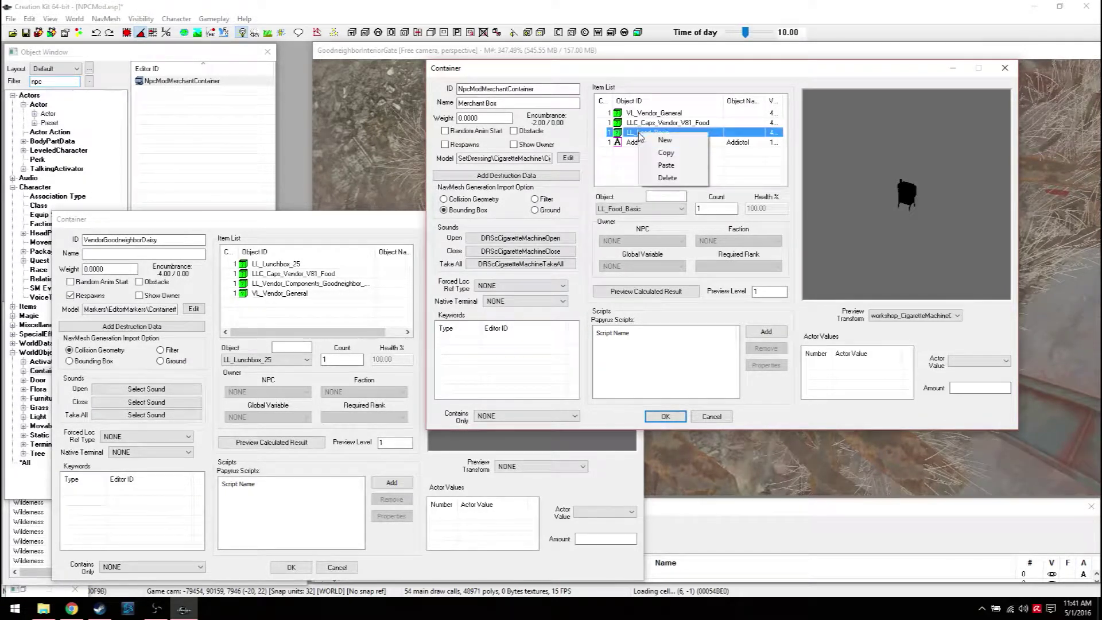
left_click(654, 138)
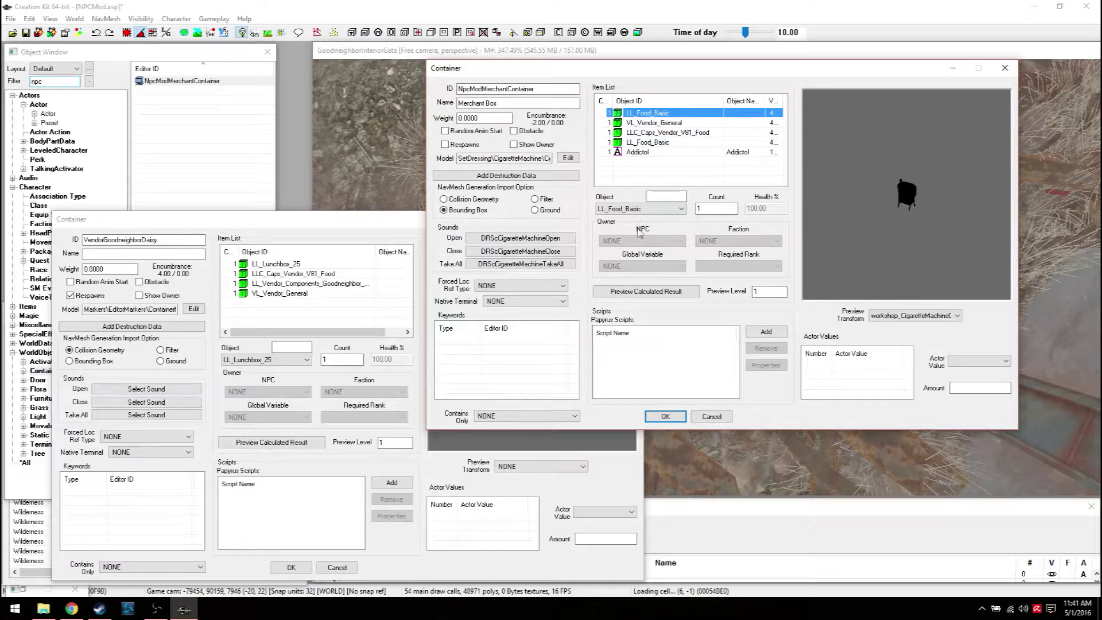
left_click(641, 210)
scroll(630, 288, "up", 5)
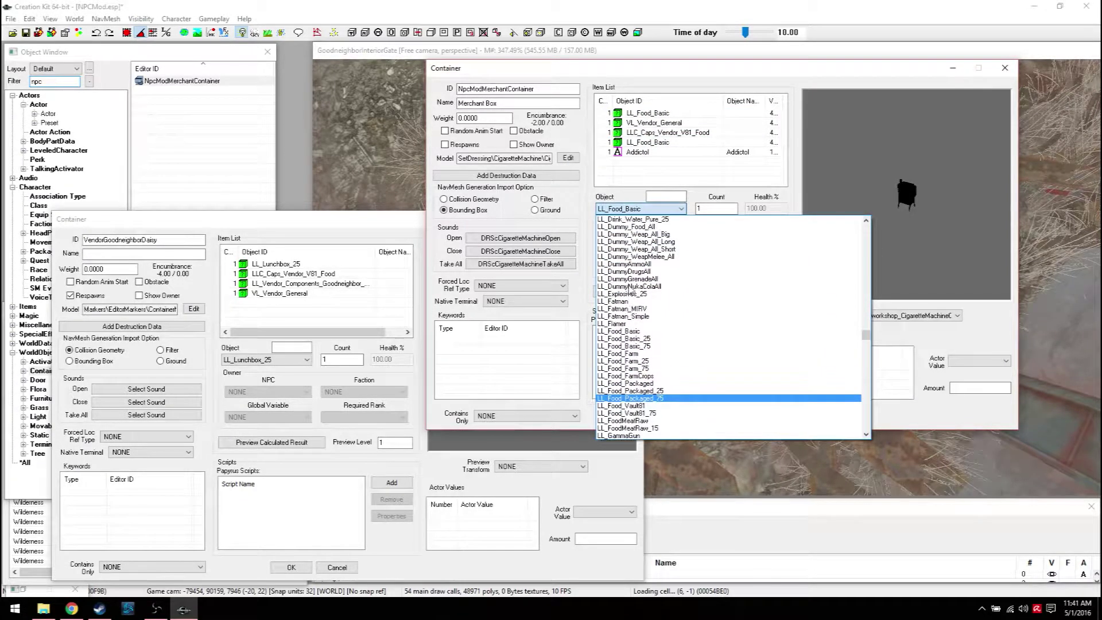
scroll(630, 288, "down", 5)
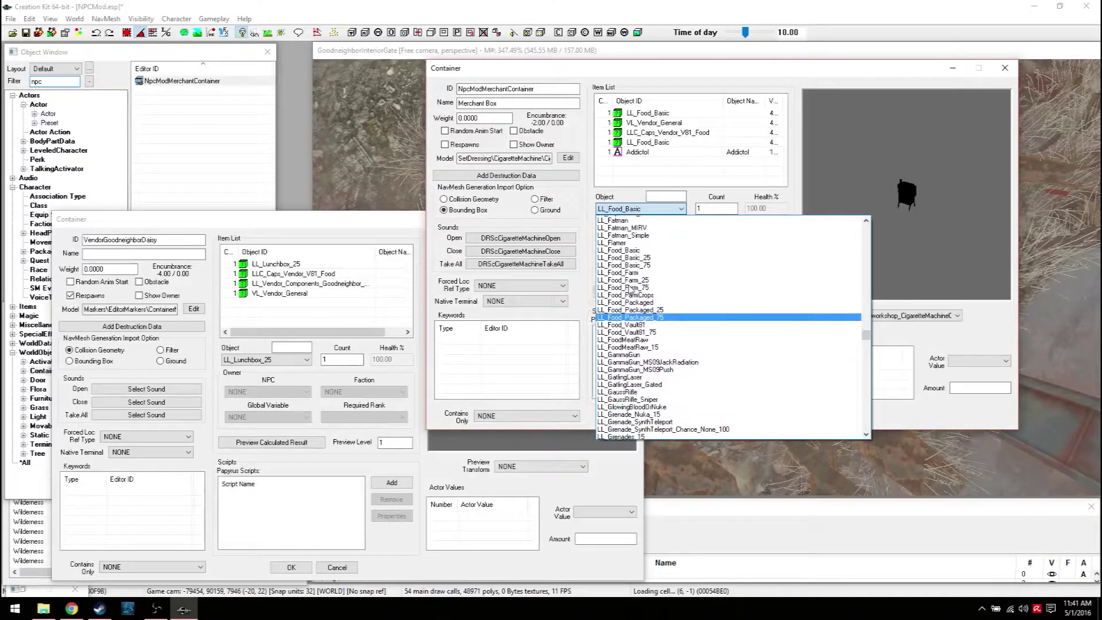
scroll(630, 288, "up", 4)
scroll(630, 288, "up", 9)
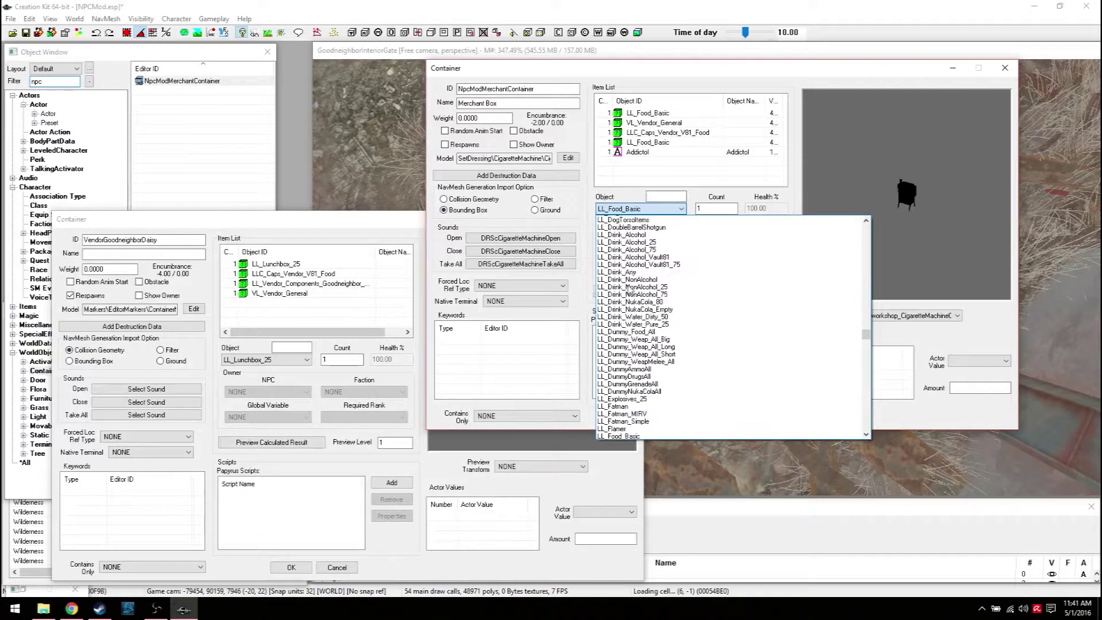
scroll(630, 290, "down", 1)
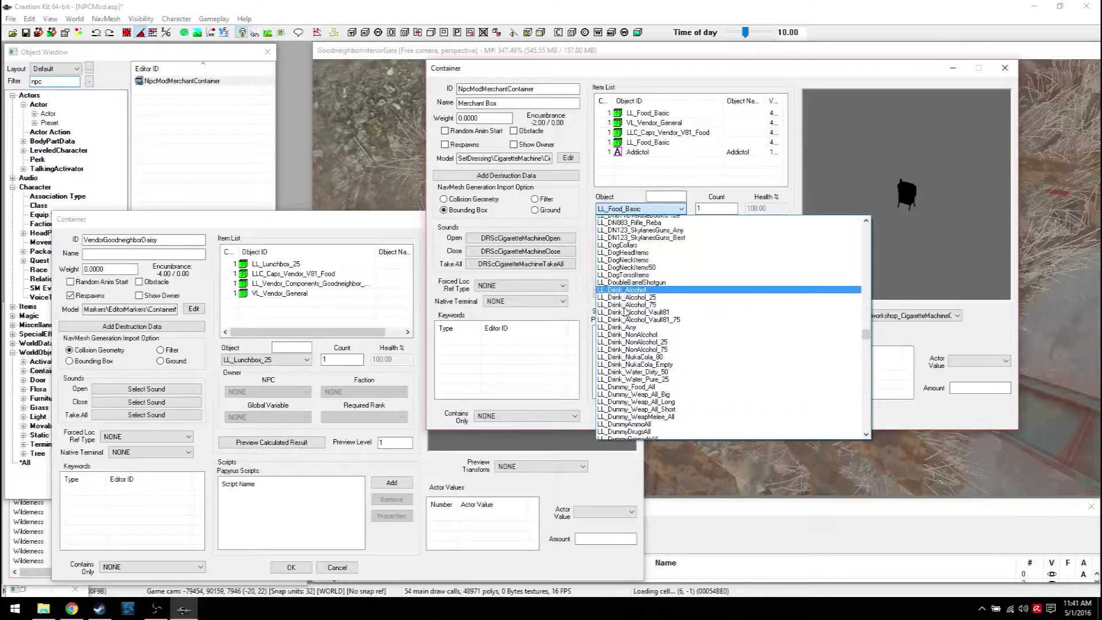
left_click(626, 288)
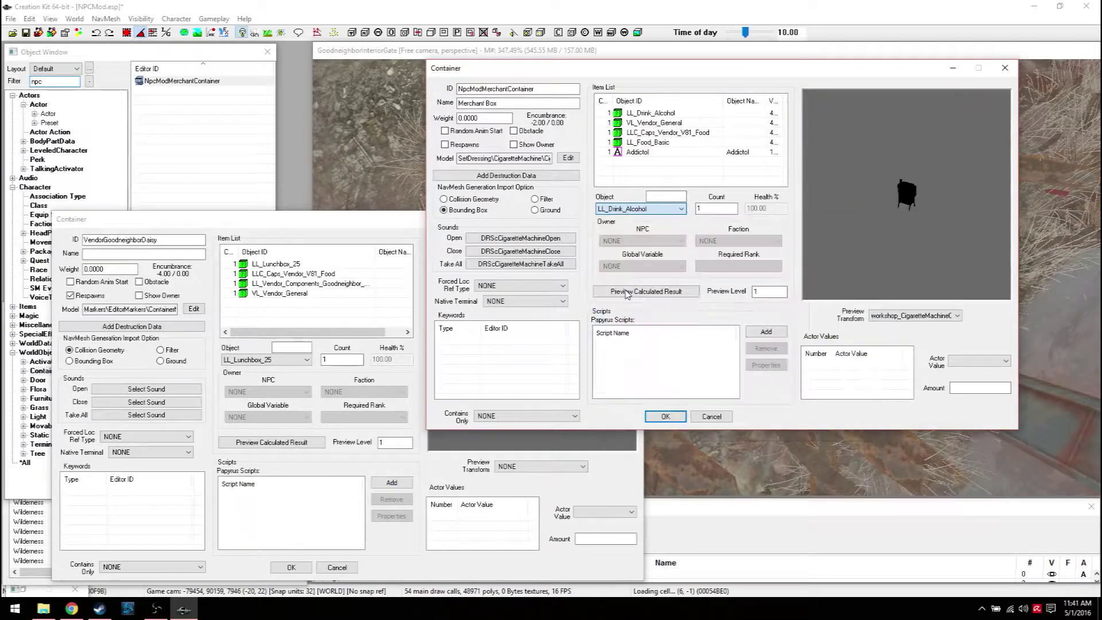
Confirm the changes to NpcModMerchantContainer, close Daisy's container and save the NPCMod.esp plugin.
left_click(663, 417)
left_click(291, 567)
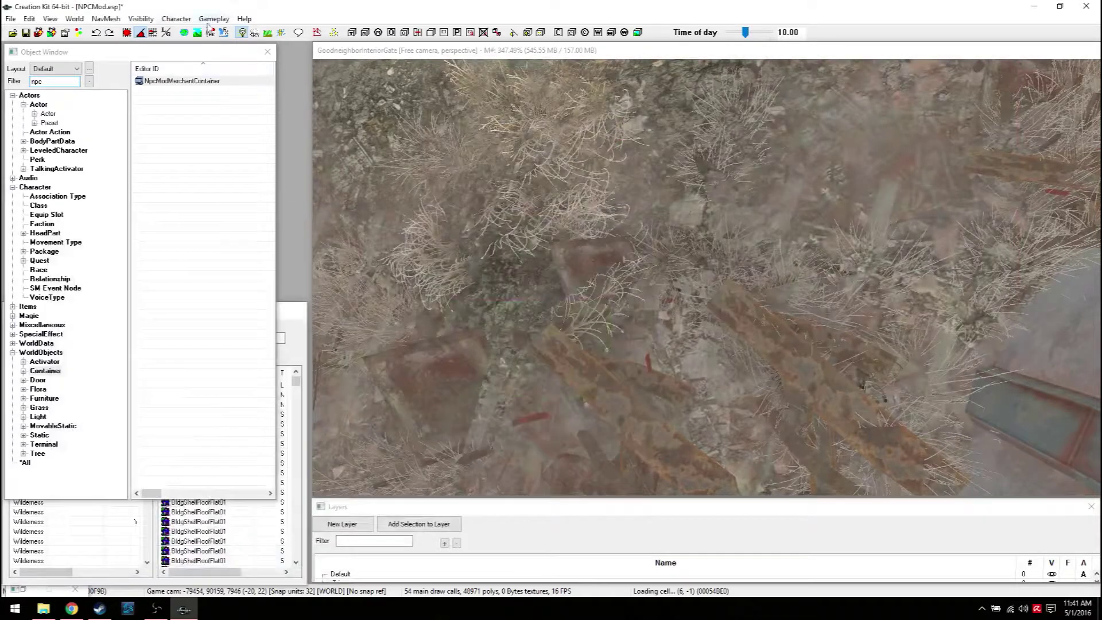
left_click(26, 33)
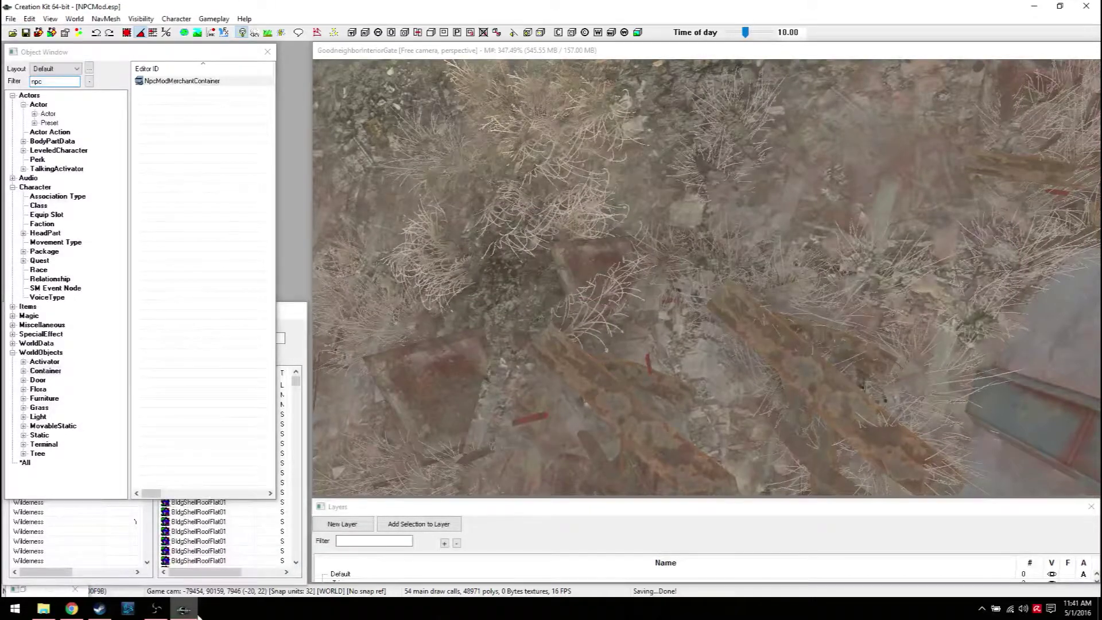
Switch to Fallout 4, resume the game, walk up to the merchant NPC on the street and start bartering.
left_click(156, 609)
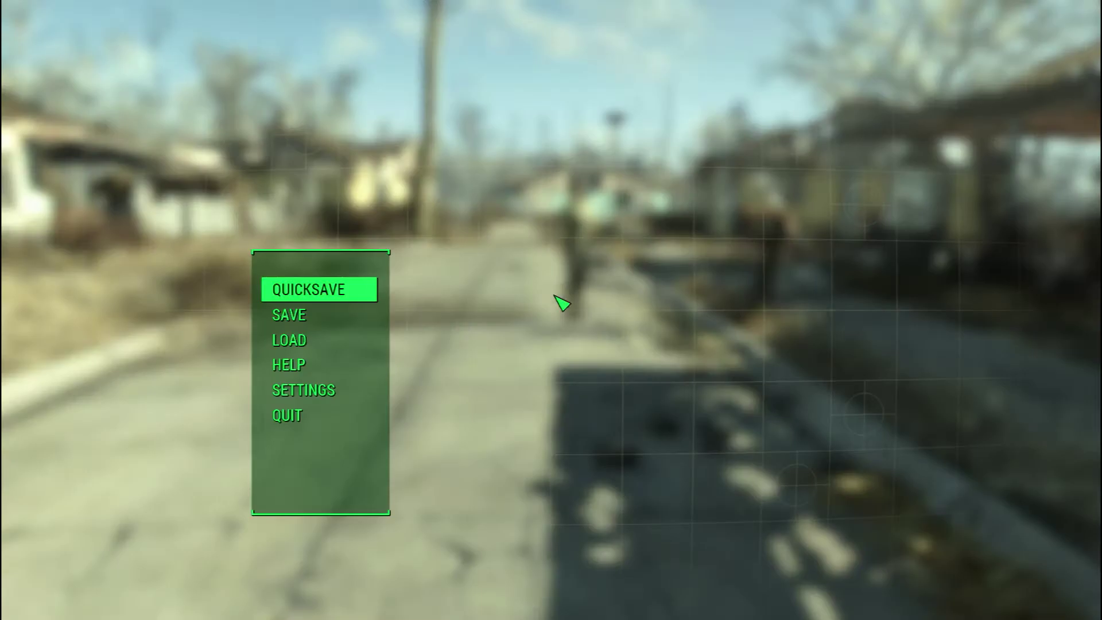
key("Escape")
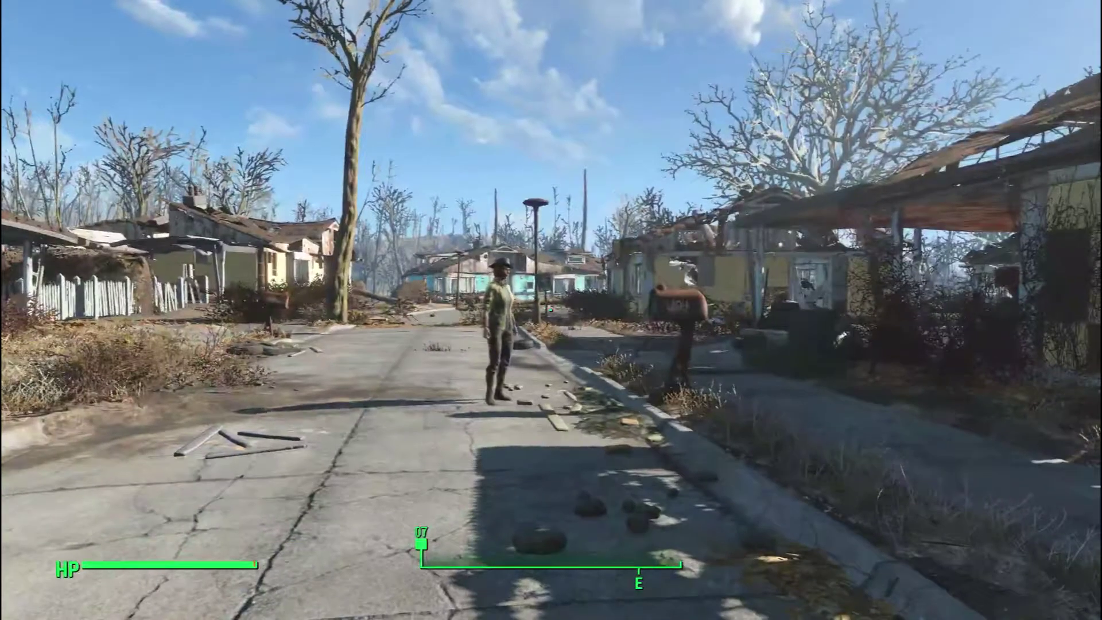
key("w")
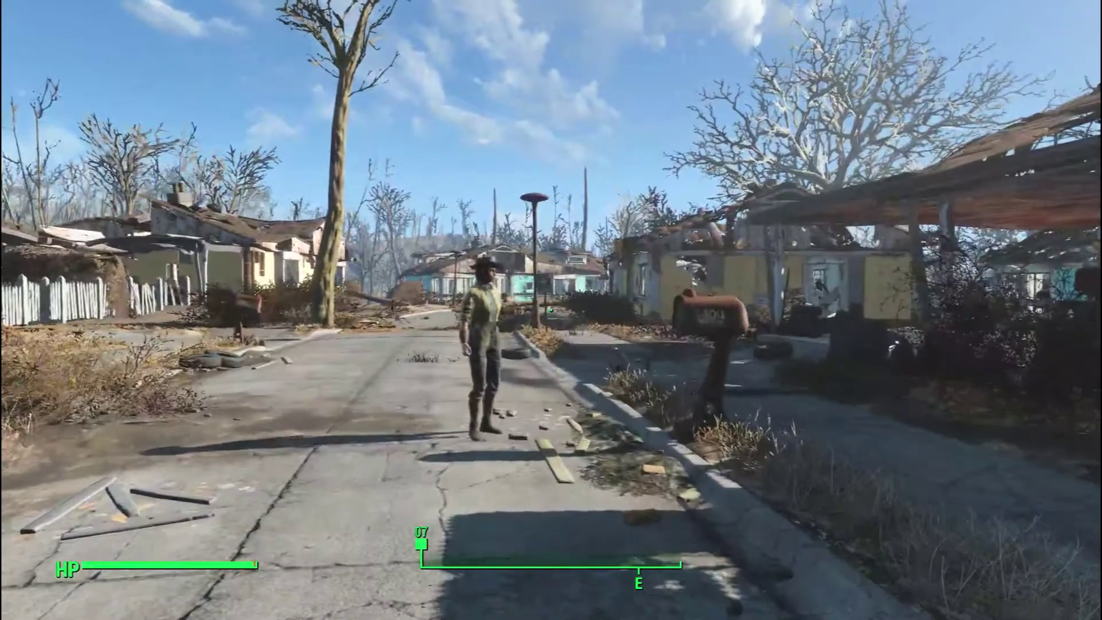
key("w")
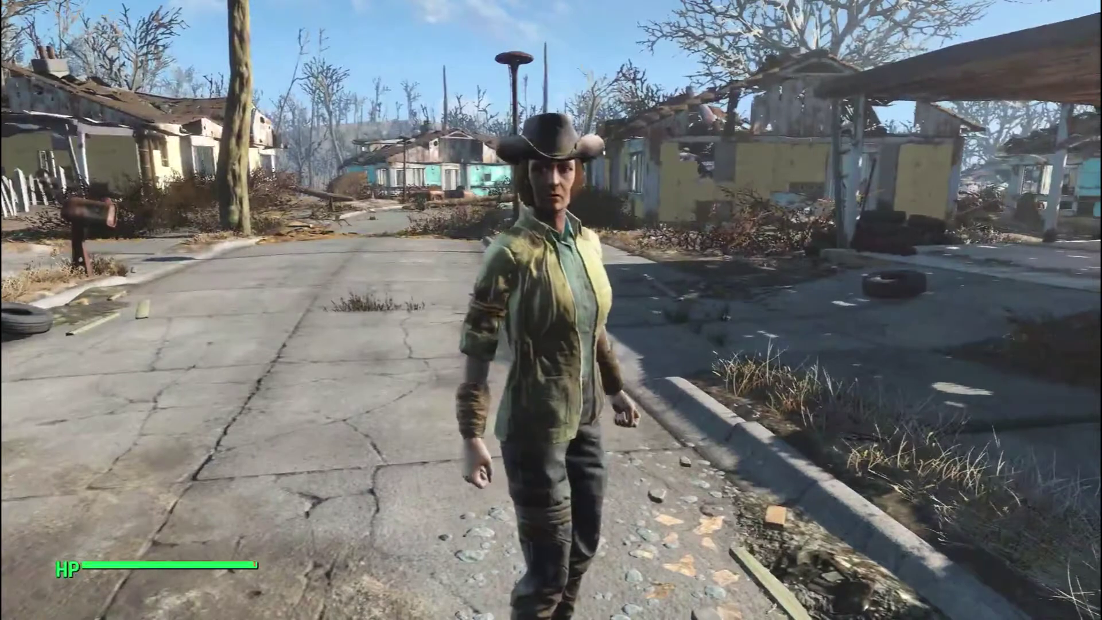
key("e")
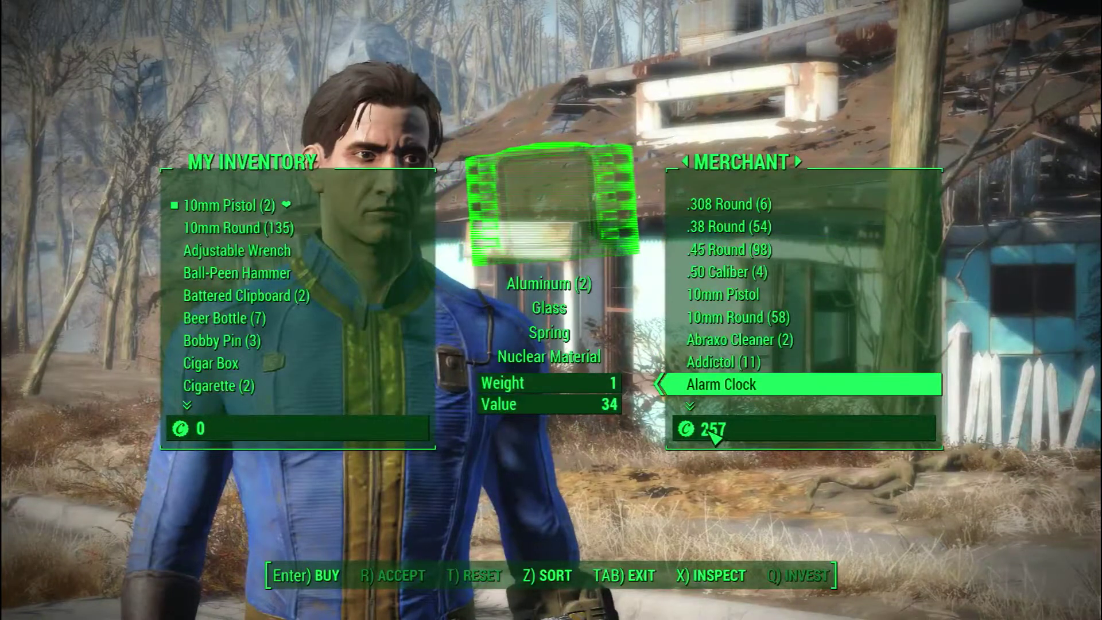
Look through the merchant's inventory in the barter screen to check the items for sale.
scroll(724, 402, "down", 8)
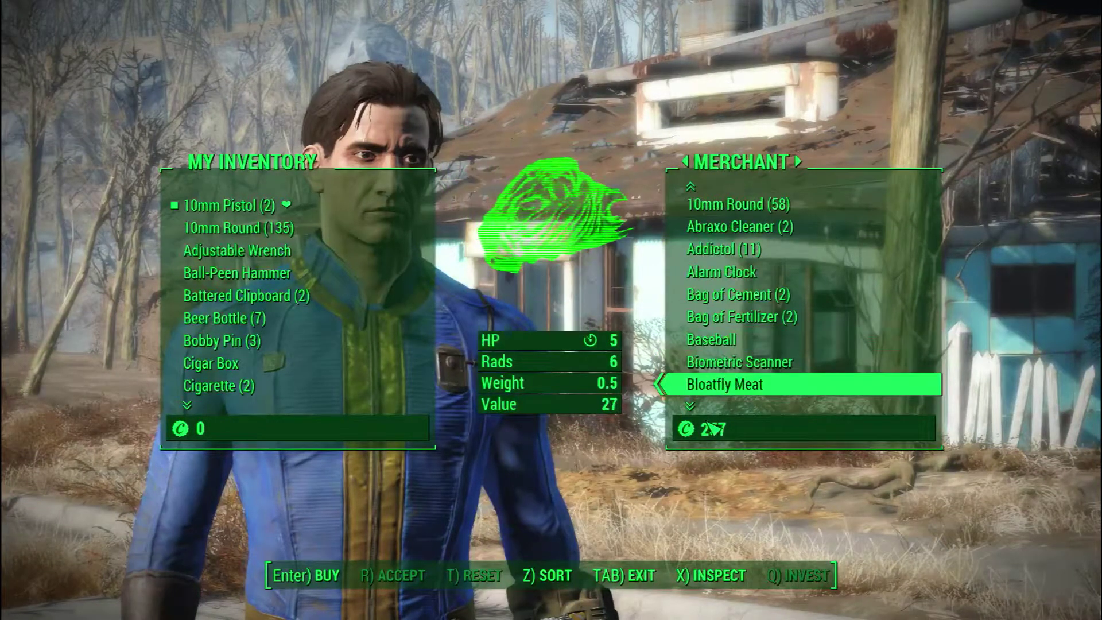
scroll(715, 368, "down", 16)
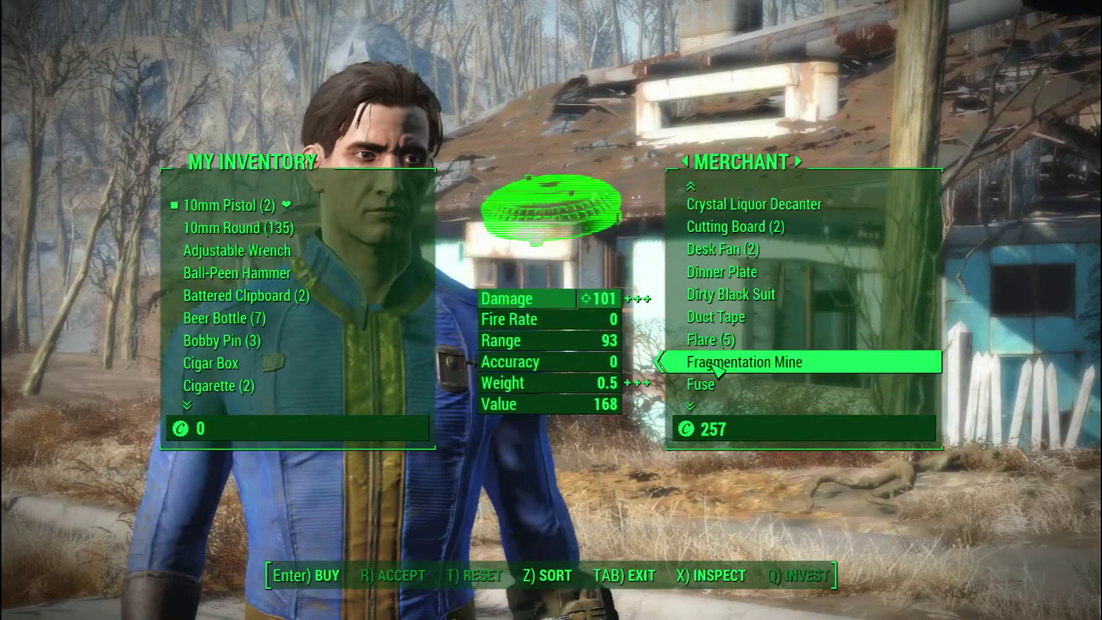
scroll(717, 368, "down", 4)
scroll(717, 367, "up", 12)
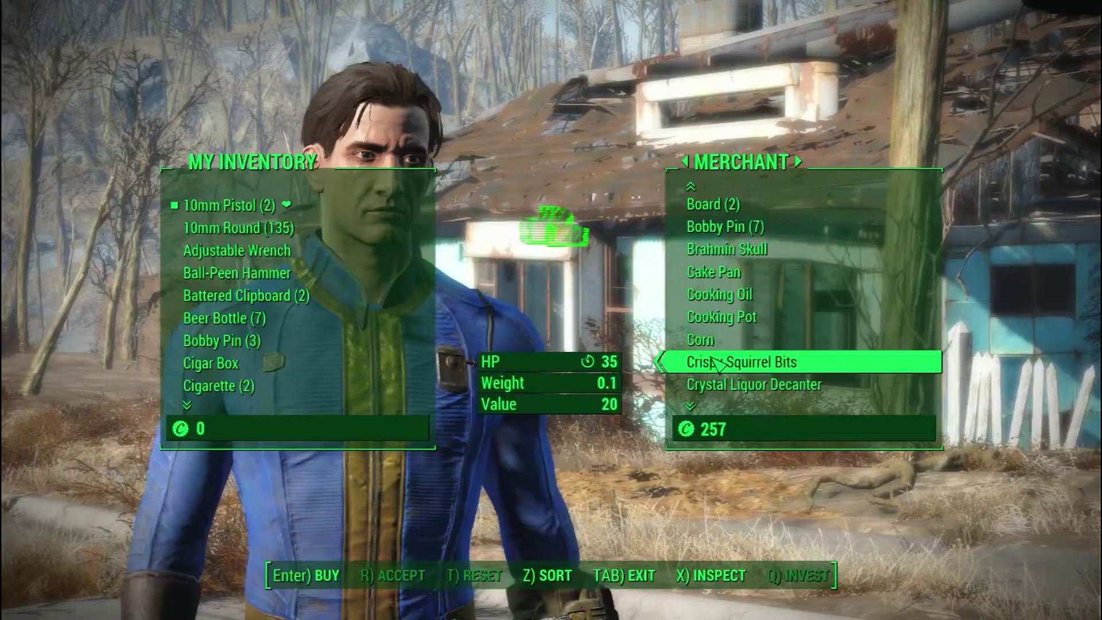
Cycle the merchant's inventory through its sort orders, including damage and accuracy, and look over the items for sale.
key("z")
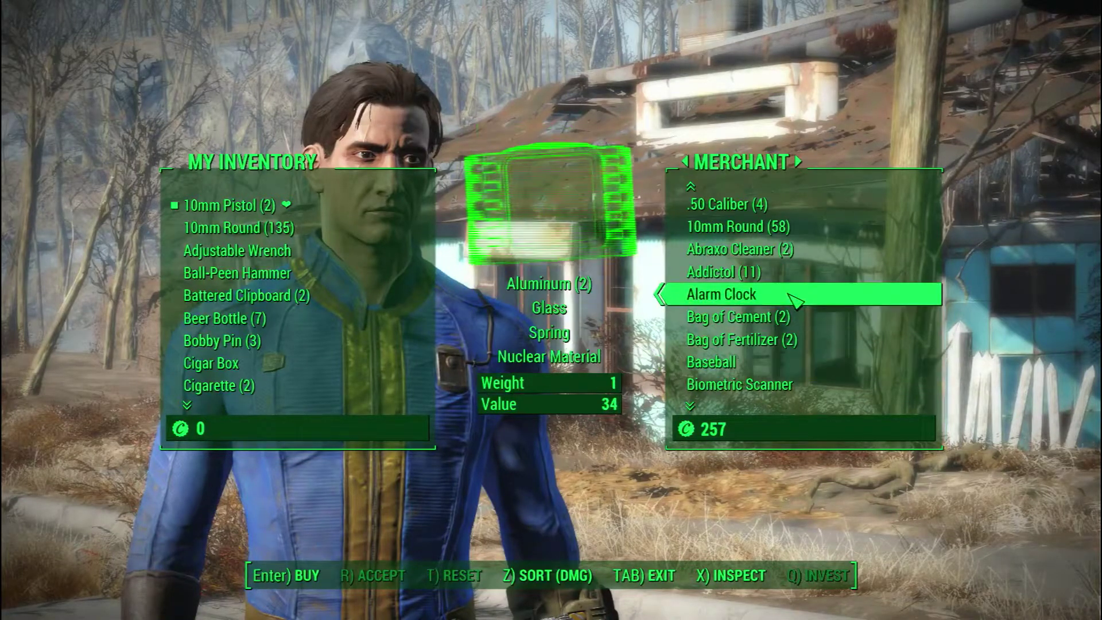
key("z")
scroll(795, 299, "down", 5)
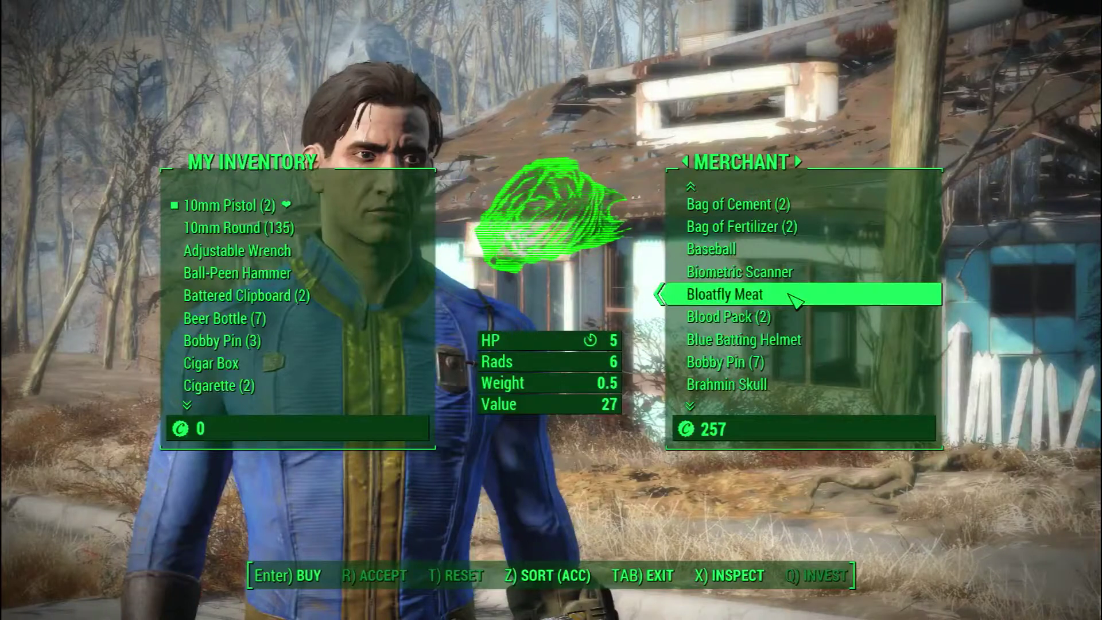
key("z")
key("z")
scroll(795, 300, "down", 6)
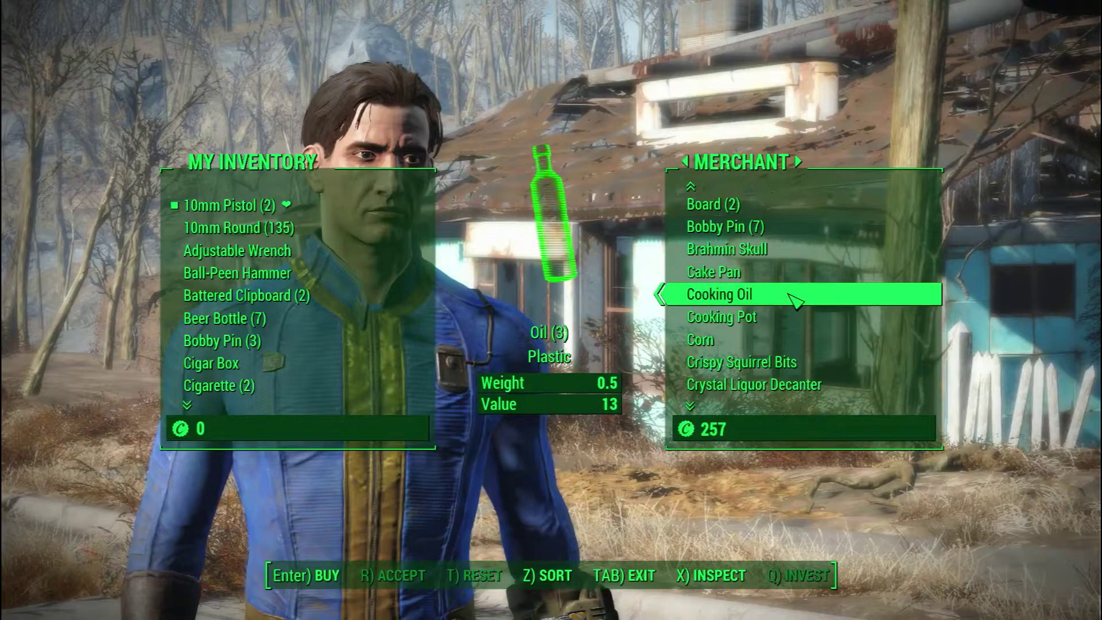
key("z")
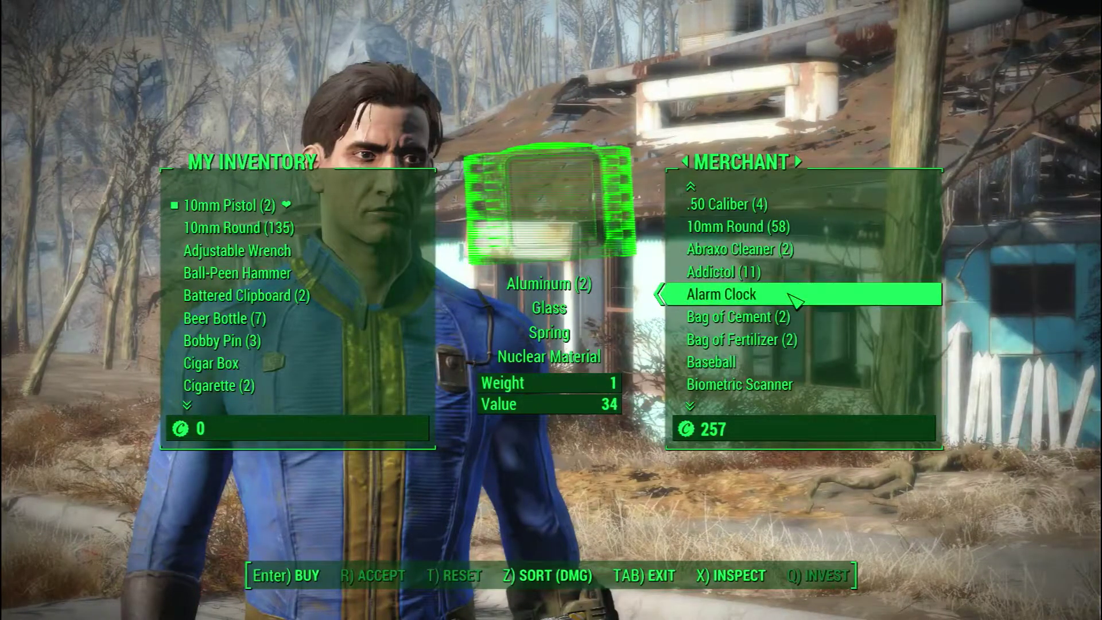
key("z")
scroll(795, 299, "down", 5)
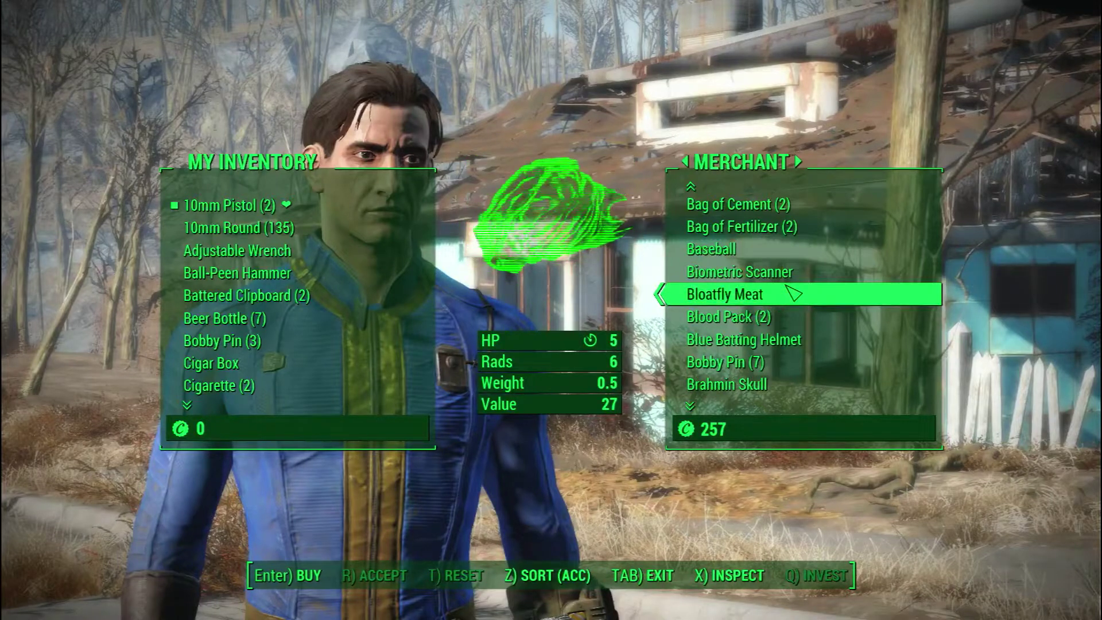
Sort the merchant's inventory by value and look through the whole list of goods.
key("z")
scroll(786, 276, "down", 10)
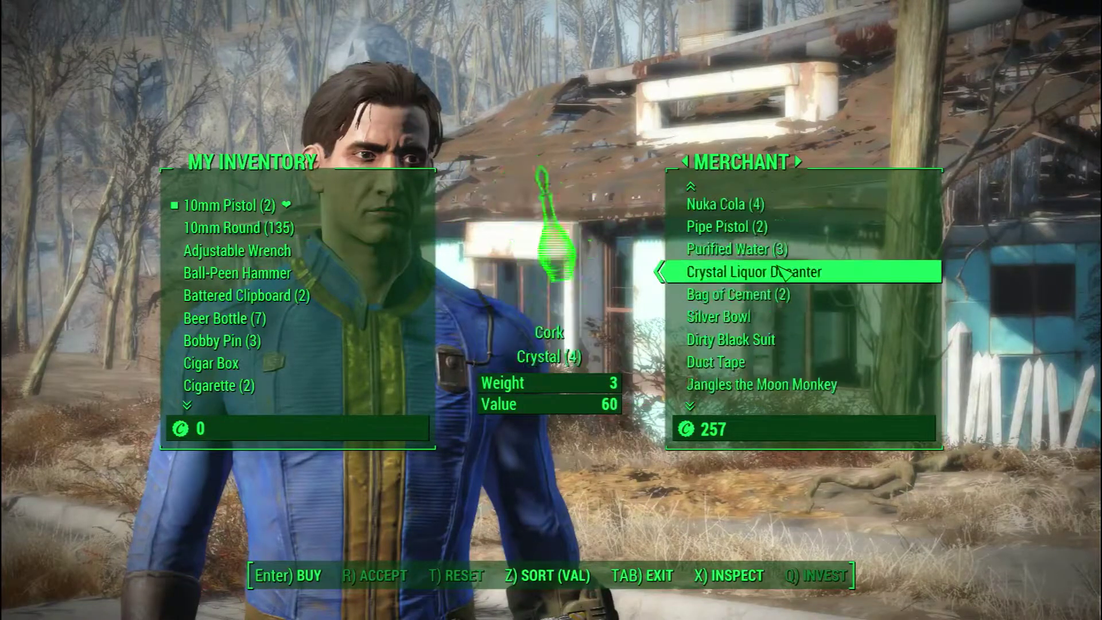
scroll(784, 274, "down", 20)
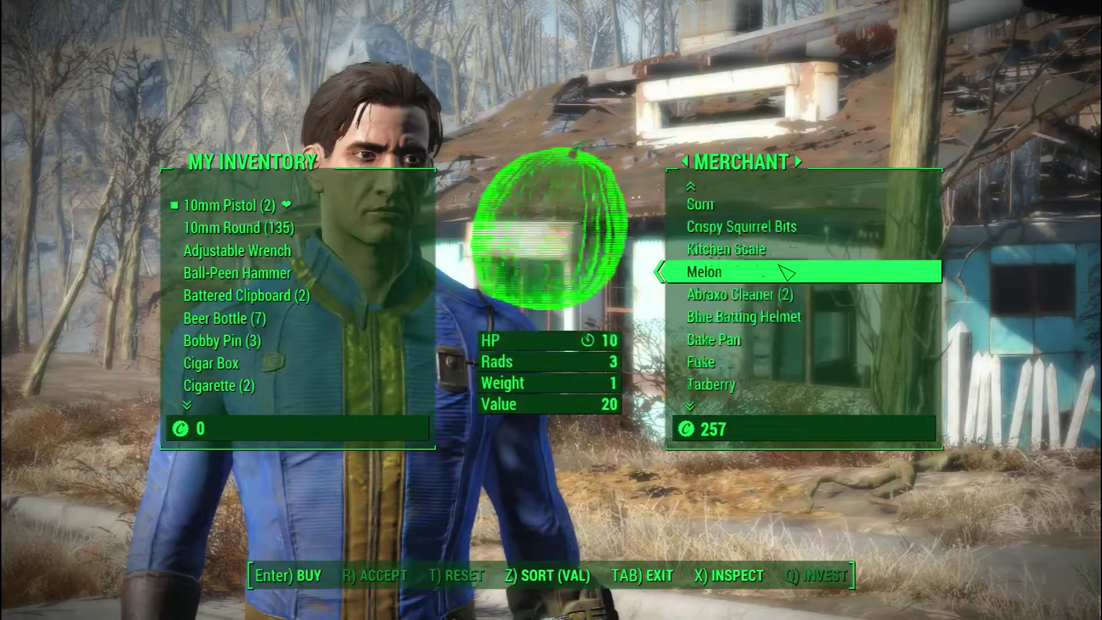
scroll(784, 270, "down", 10)
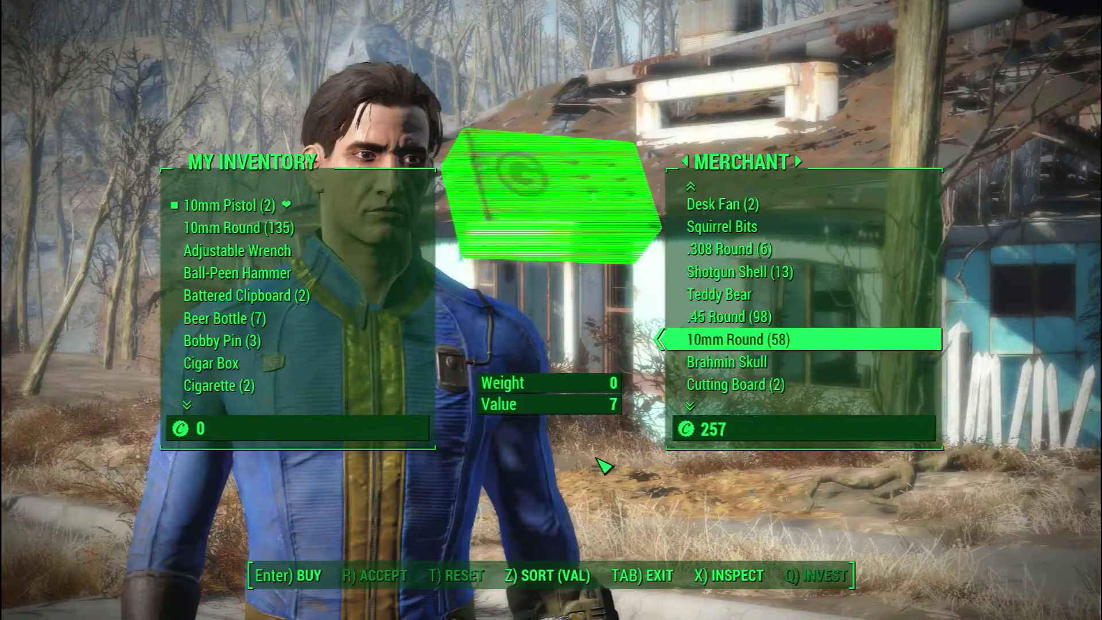
Exit the barter screen without trading and return to the street beside the merchant.
key("Escape")
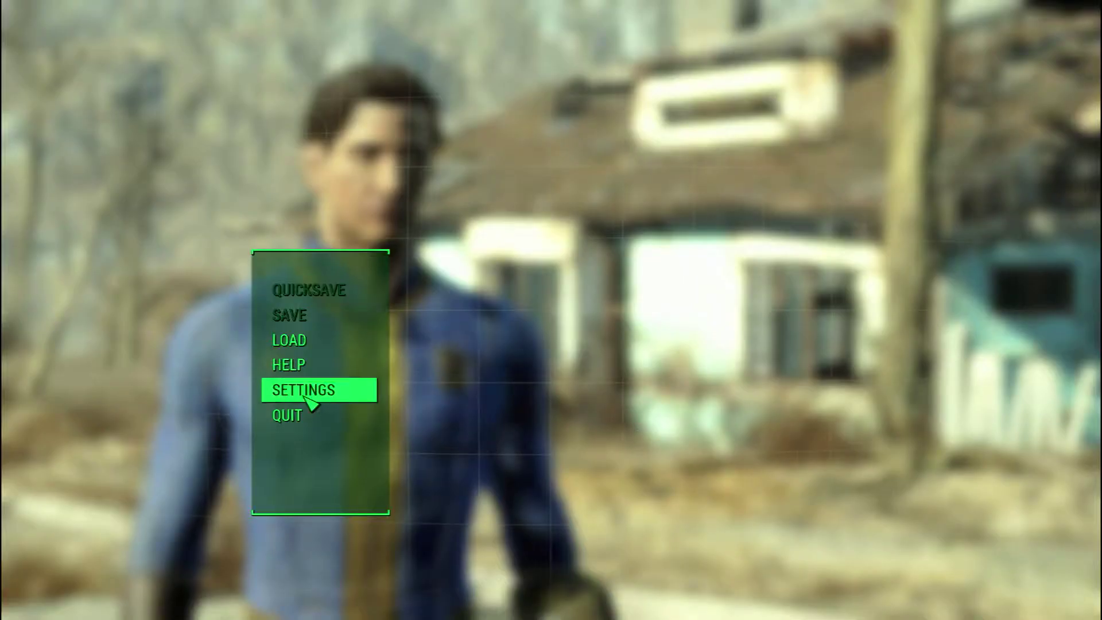
key("Escape")
key("Escape")
key("Escape")
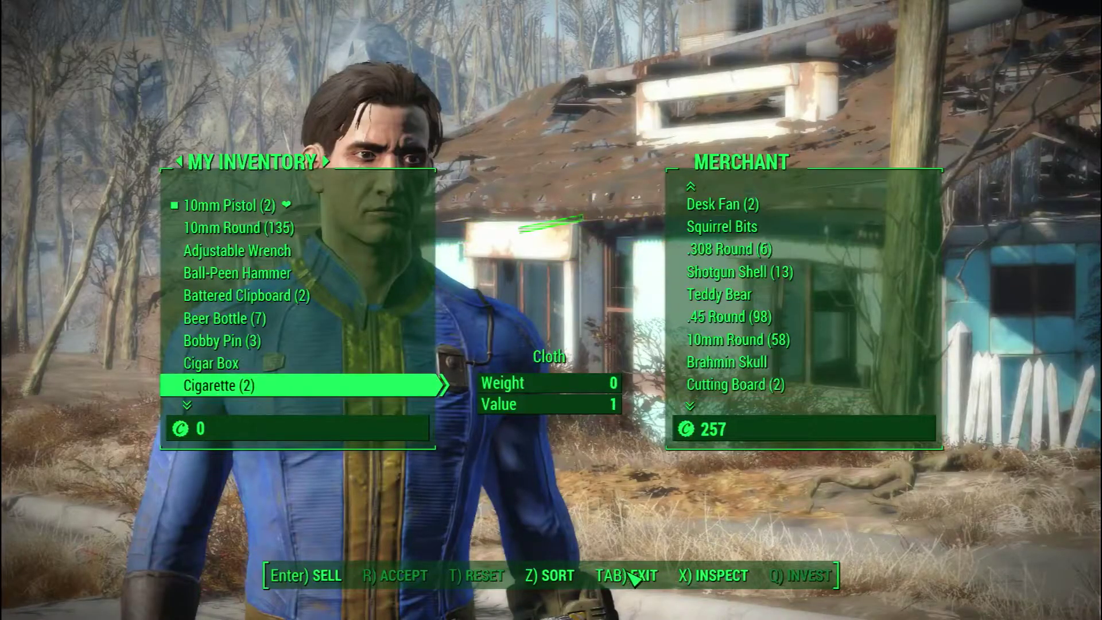
left_click(645, 578)
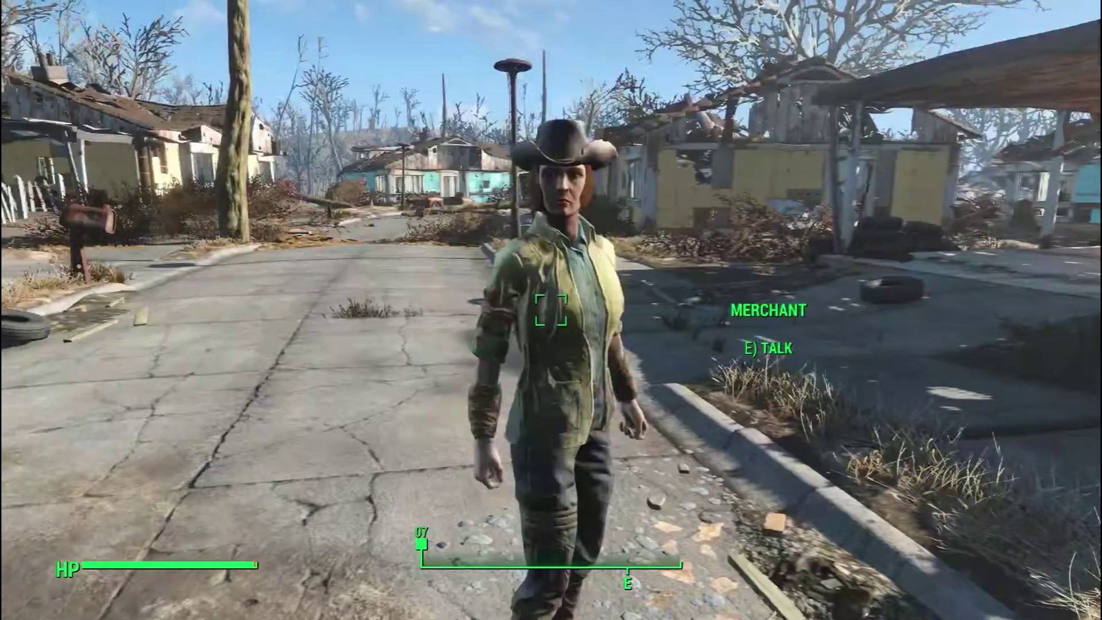
key("w")
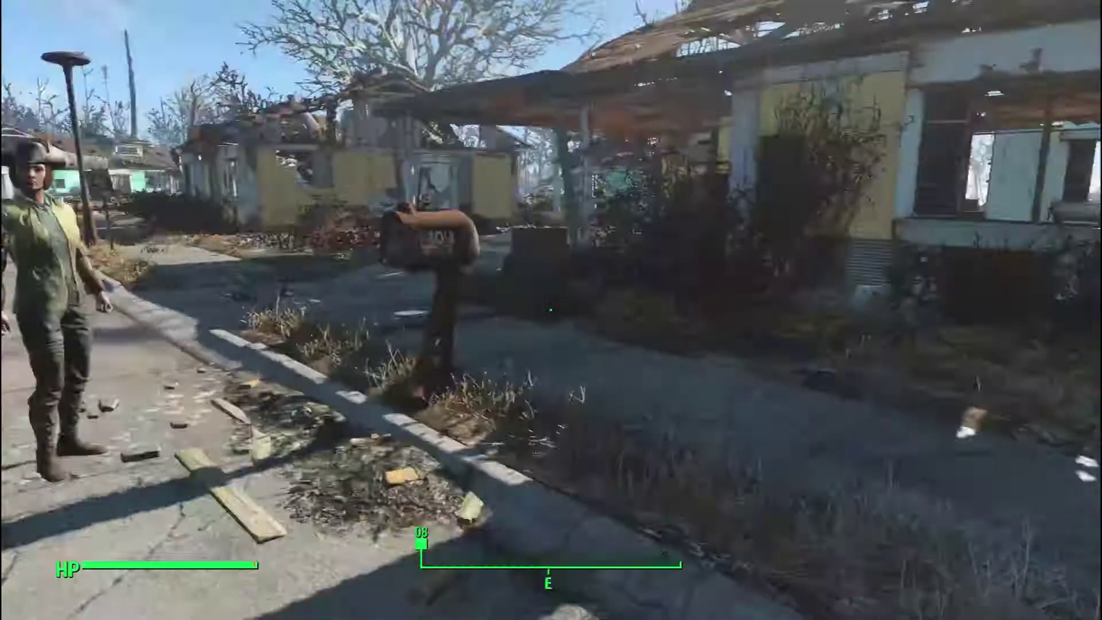
key("s")
key("w")
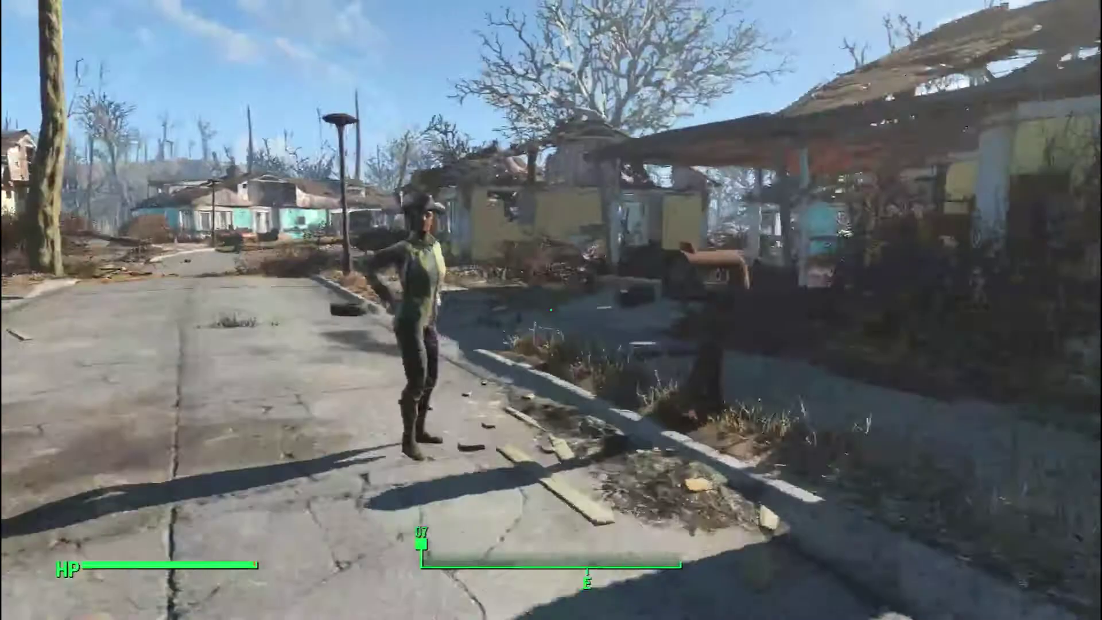
key("s")
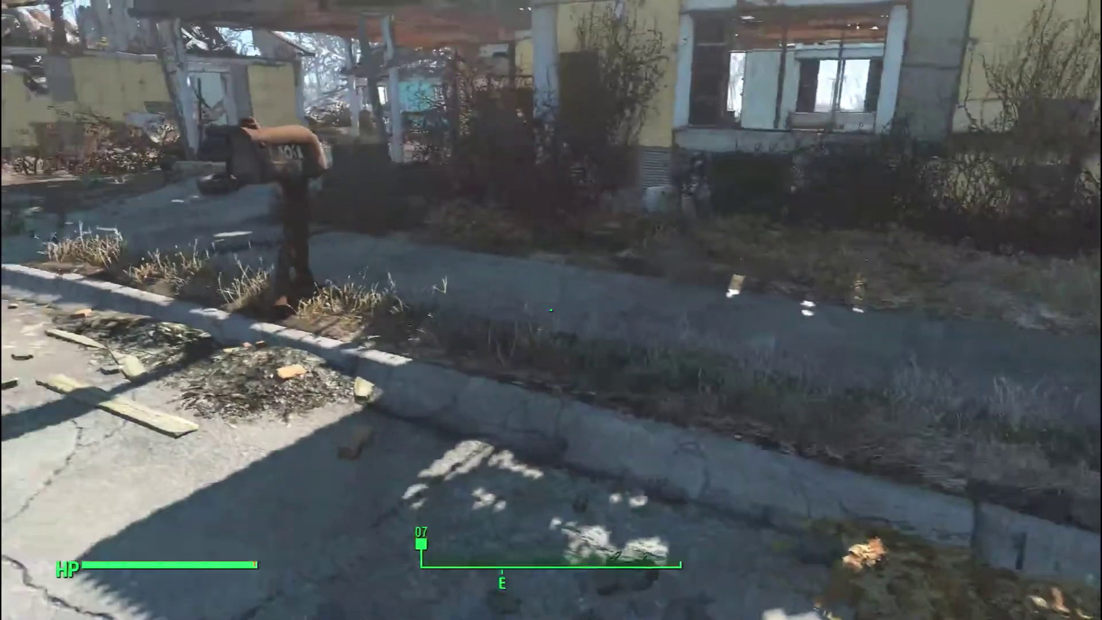
key("w")
key("s")
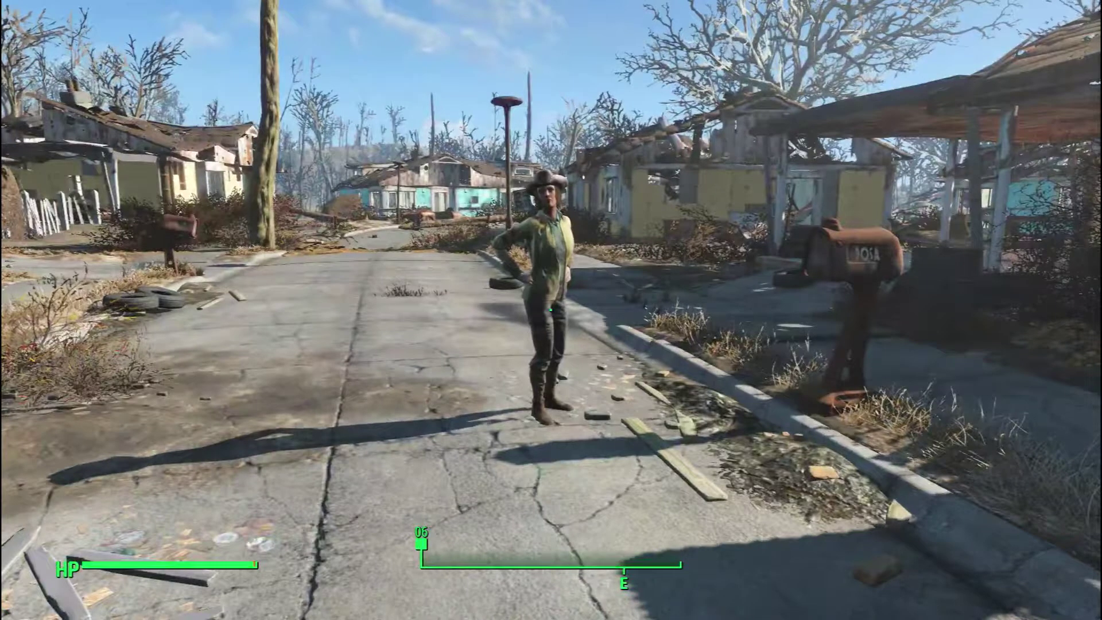
key("w")
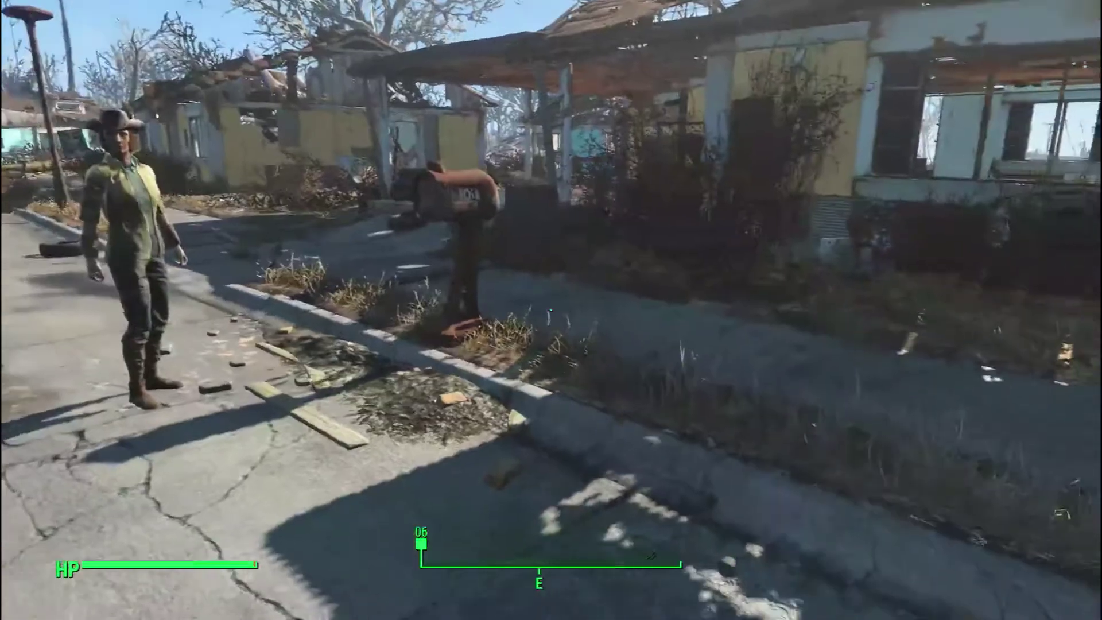
key("w")
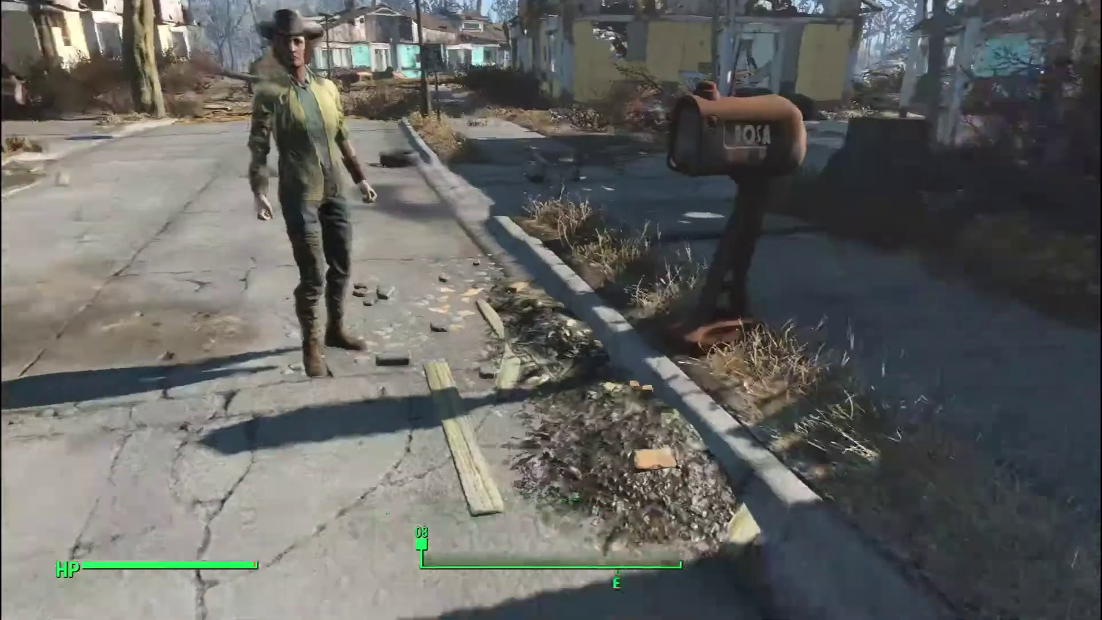
key("w")
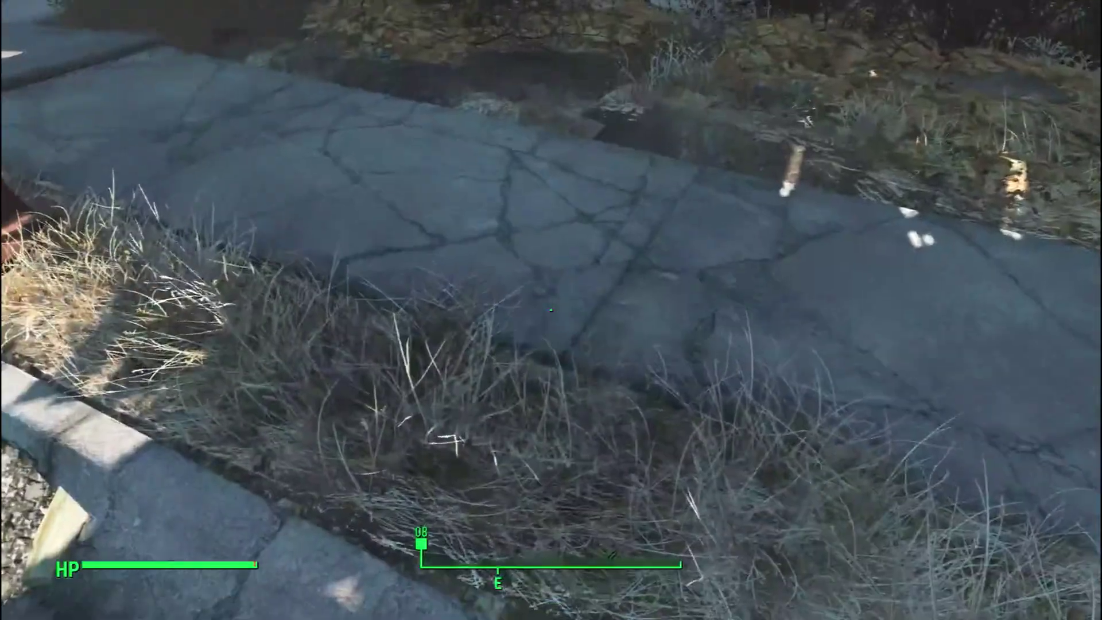
key("w")
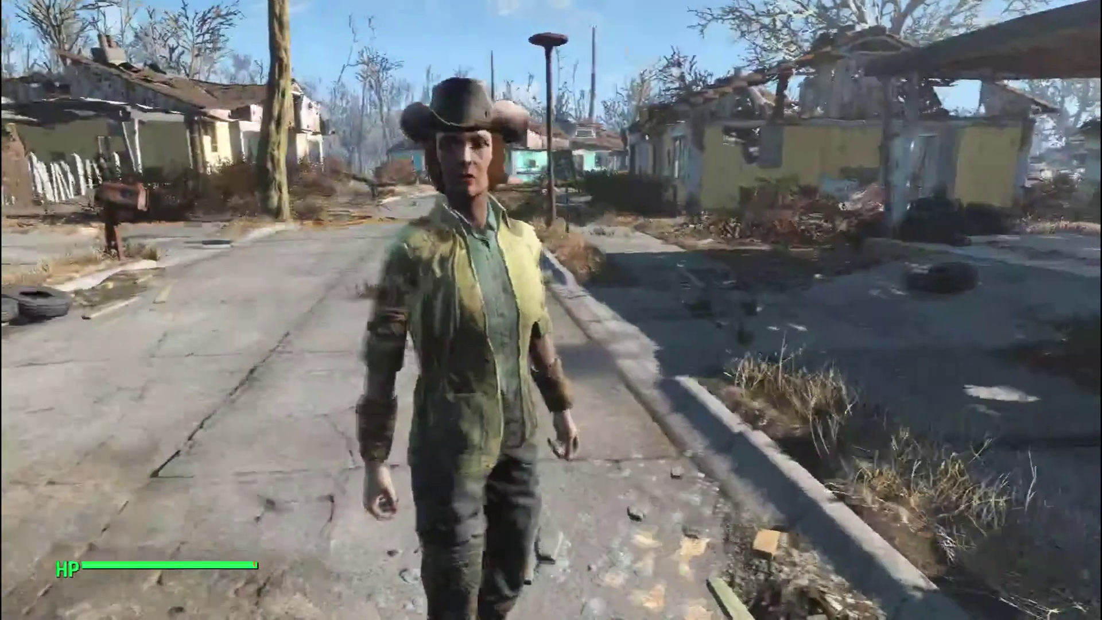
key("w")
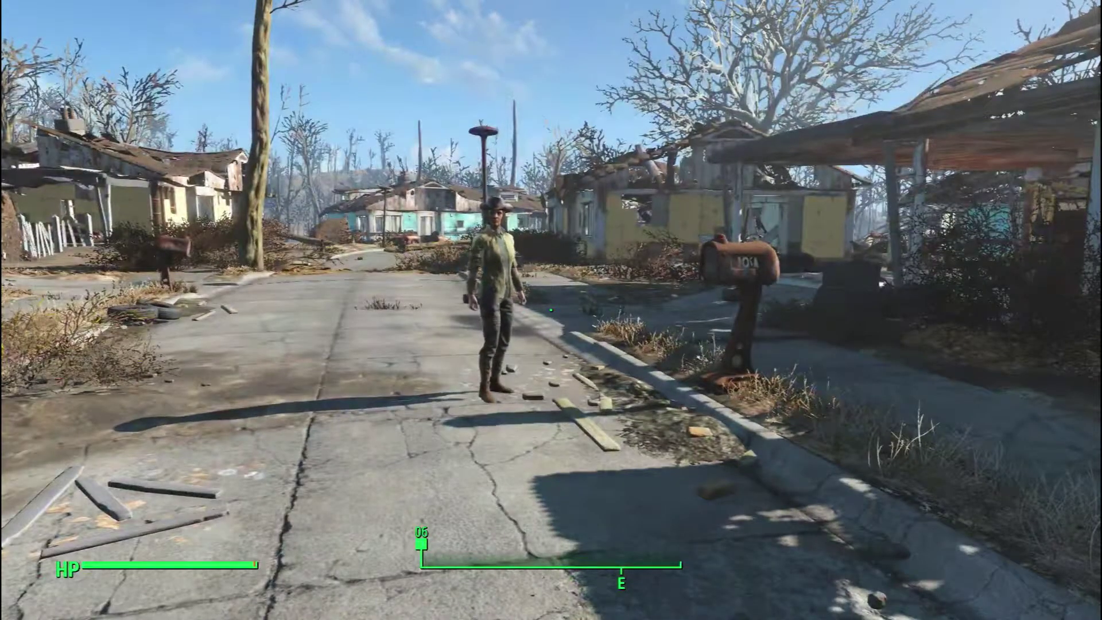
key("w")
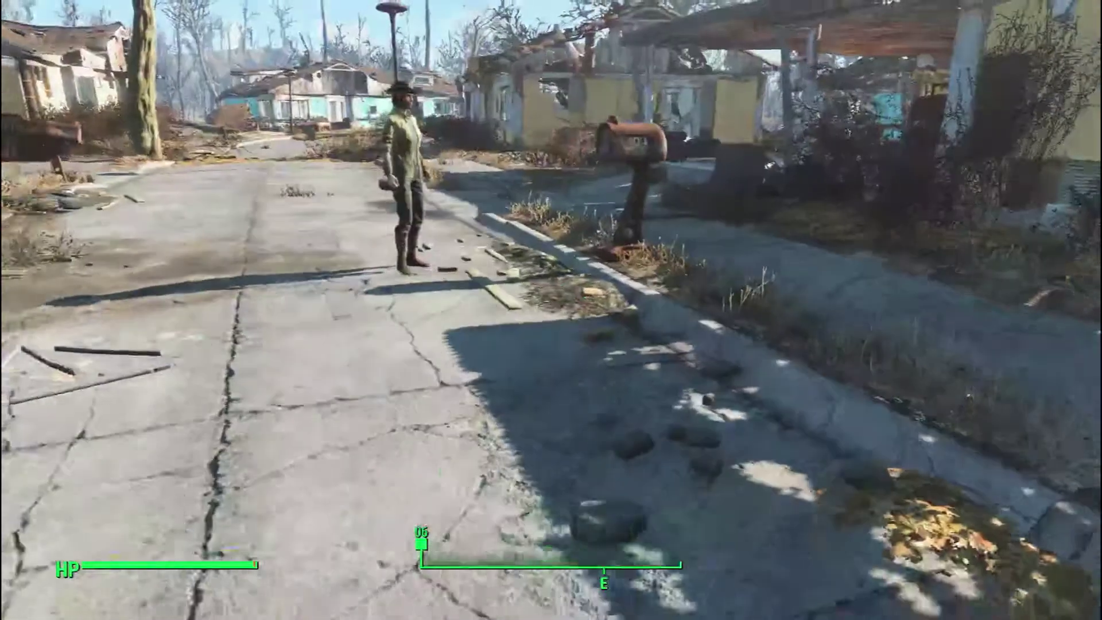
key("w")
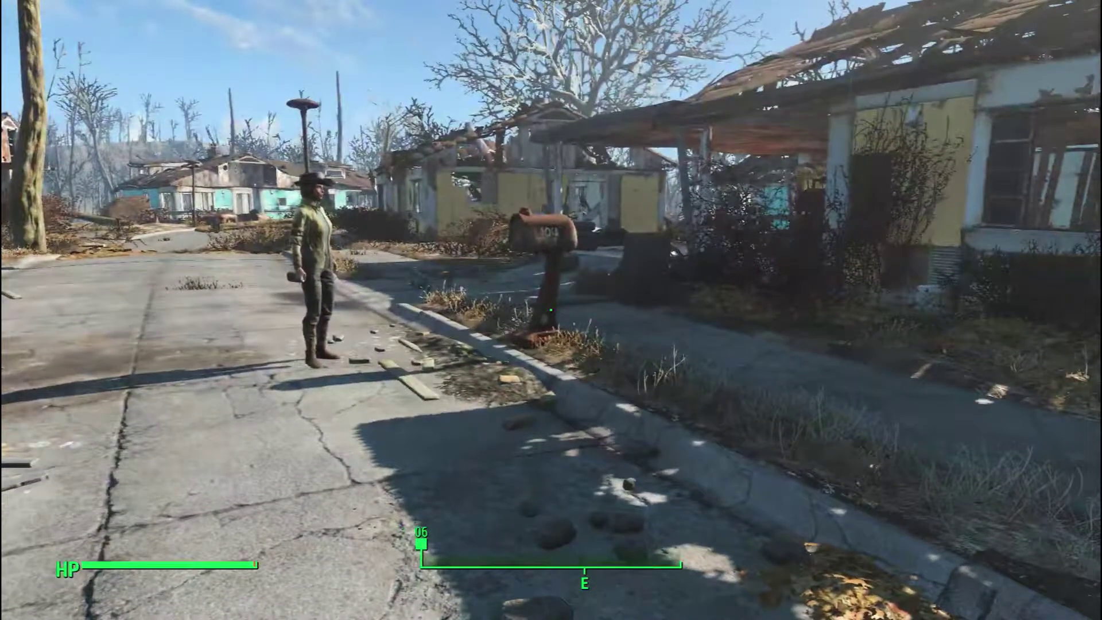
key("w")
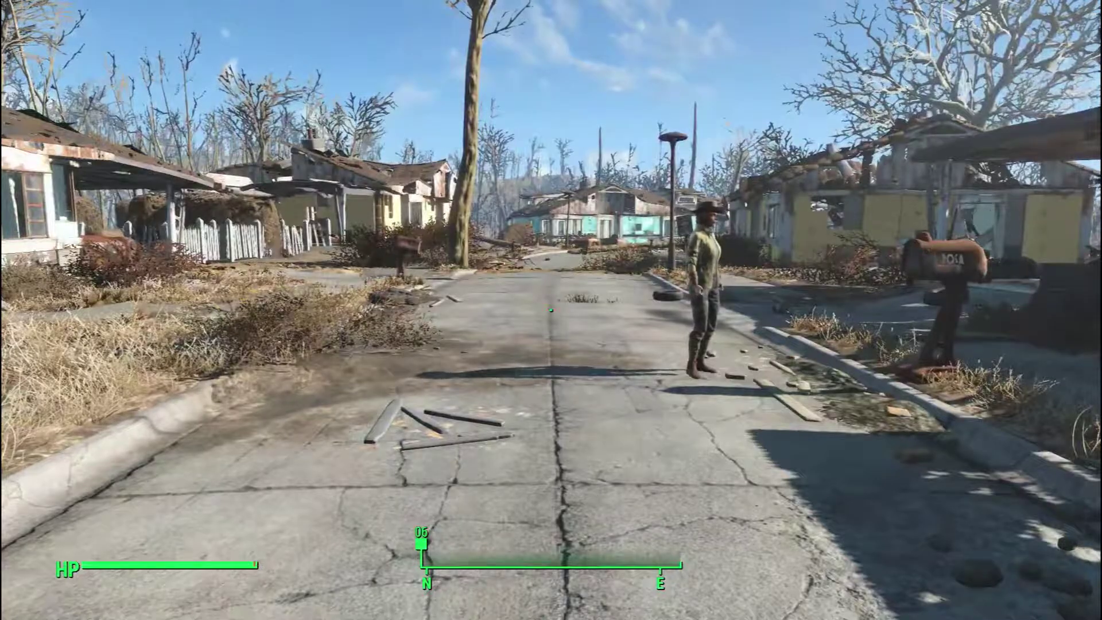
Pause the game by opening its main pause menu.
key("Escape")
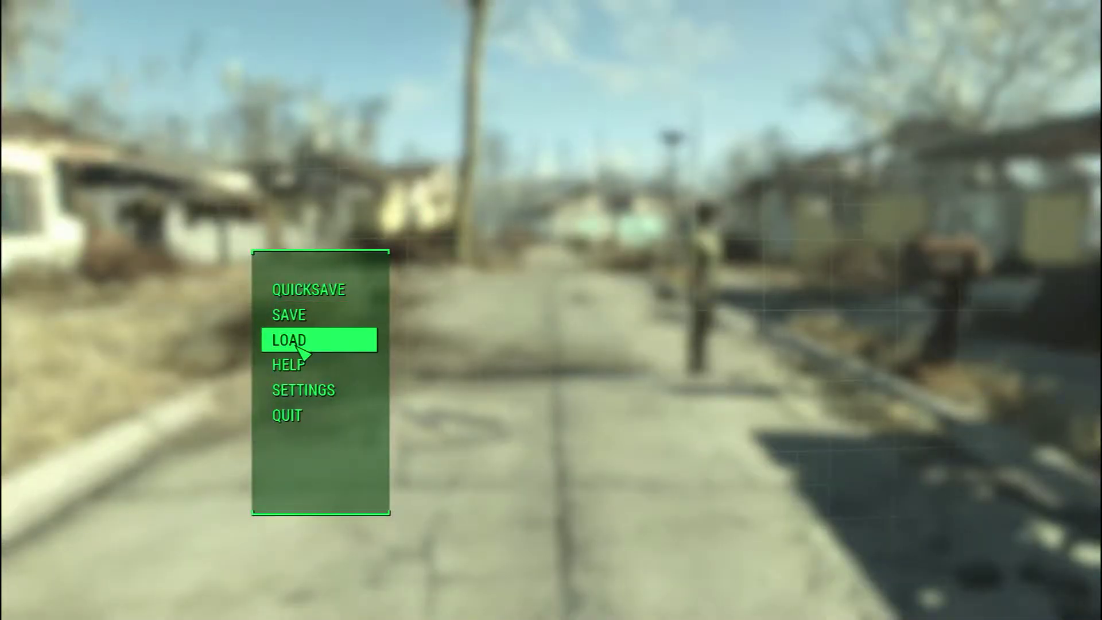